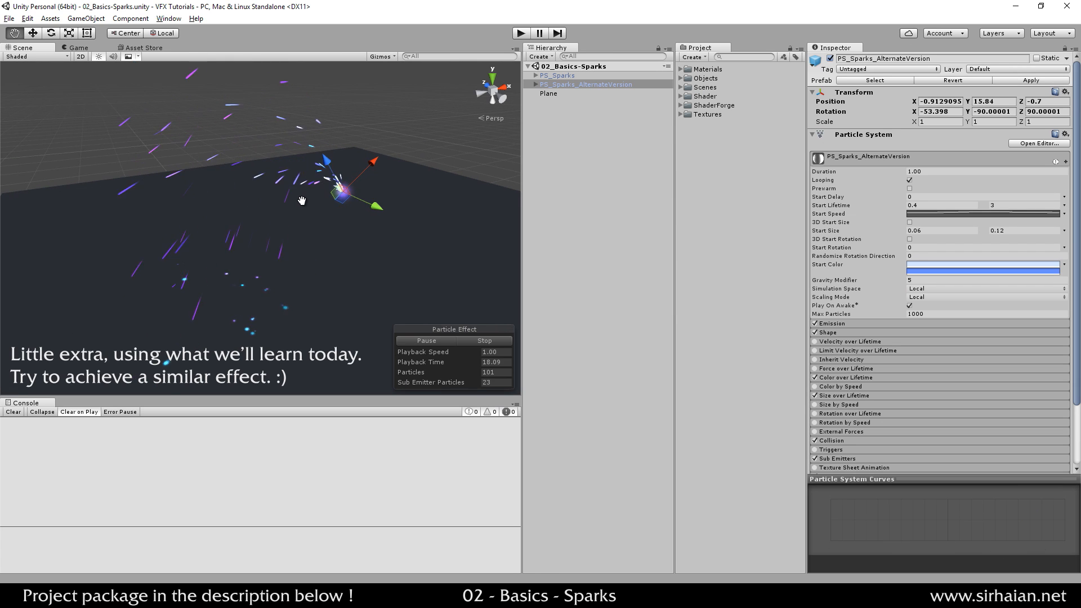
- Examine the PS_Sparks_AlternateVersion particle effect from several angles, pausing and resuming its simulation
left_click_drag(302, 201, 422, 240, "alt")
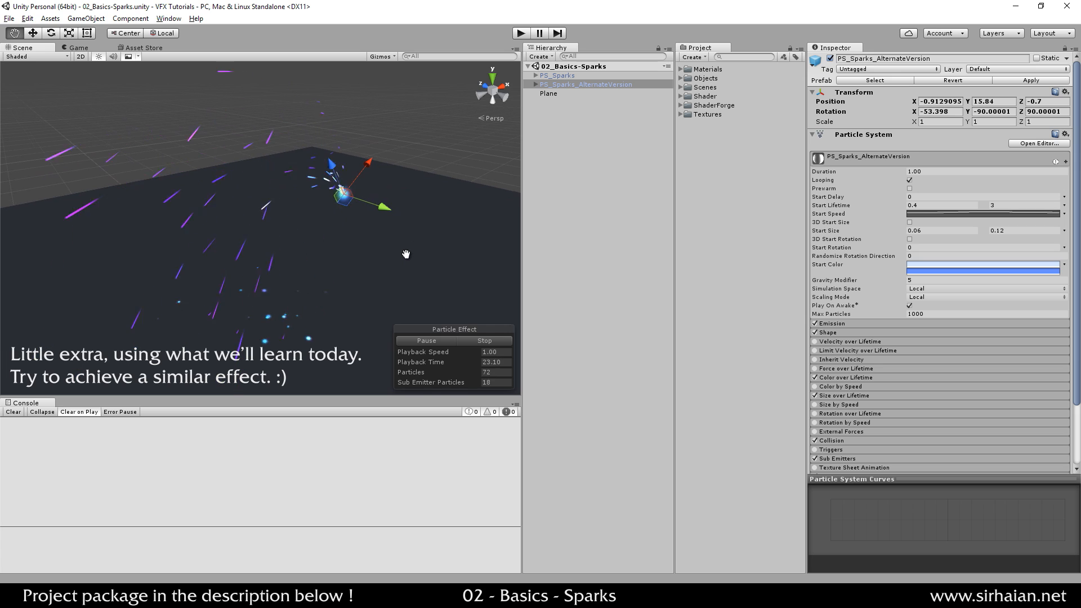
left_click(442, 340)
left_click_drag(338, 203, 263, 195, "alt")
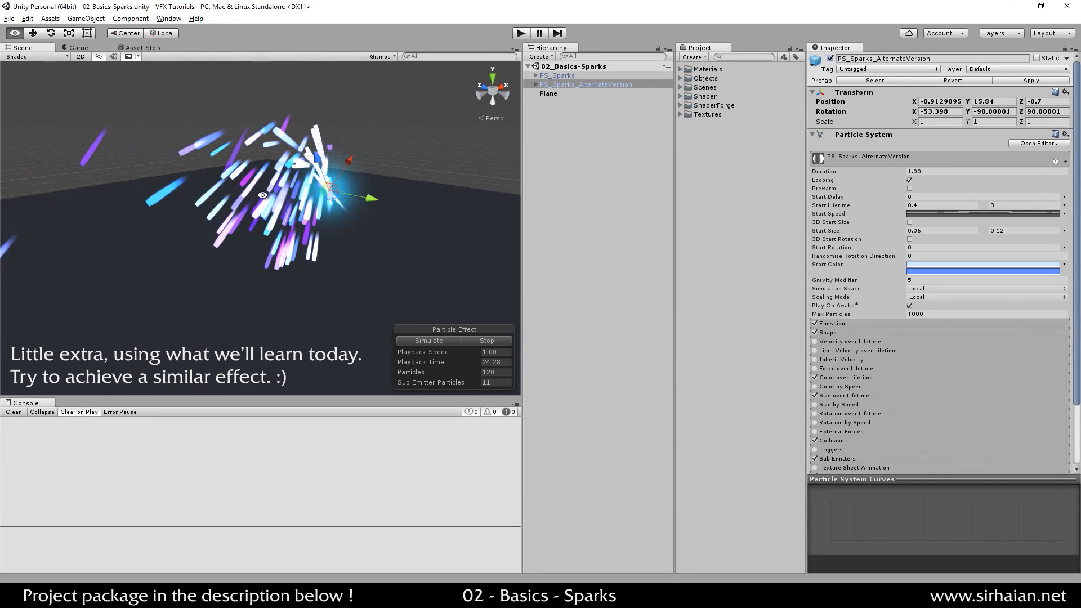
left_click(414, 341)
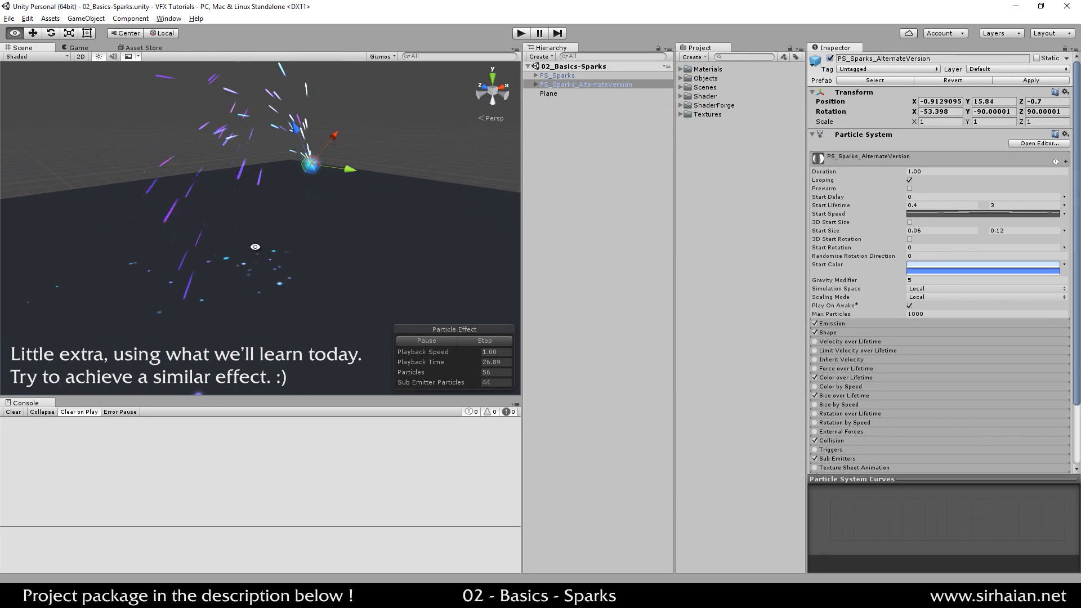
left_click_drag(356, 248, 248, 294, "alt")
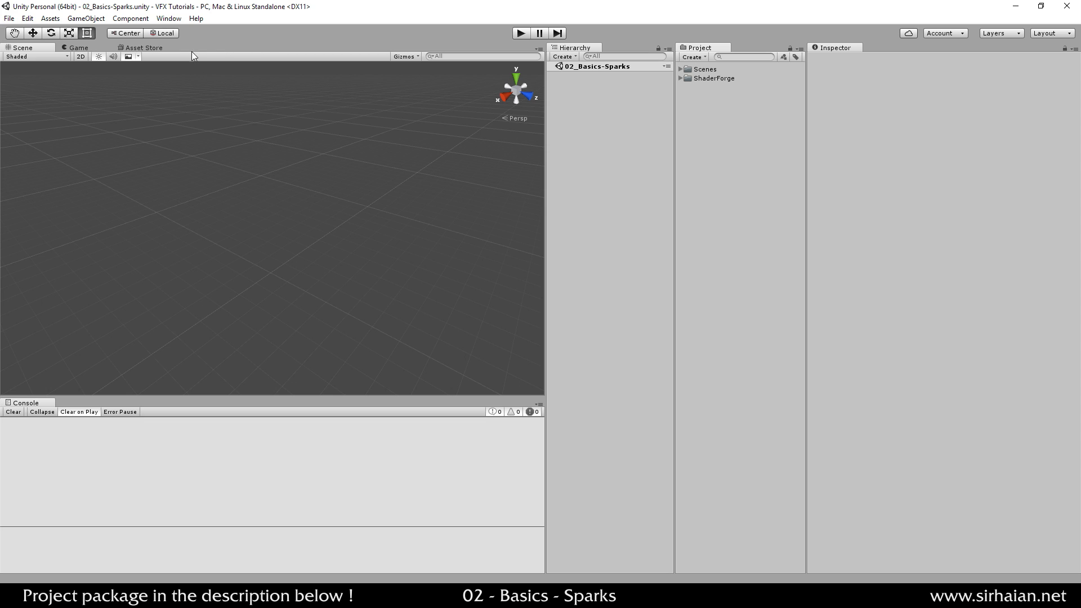
- Look over the Shader Forge page in the Asset Store and return to the scene view
left_click(161, 47)
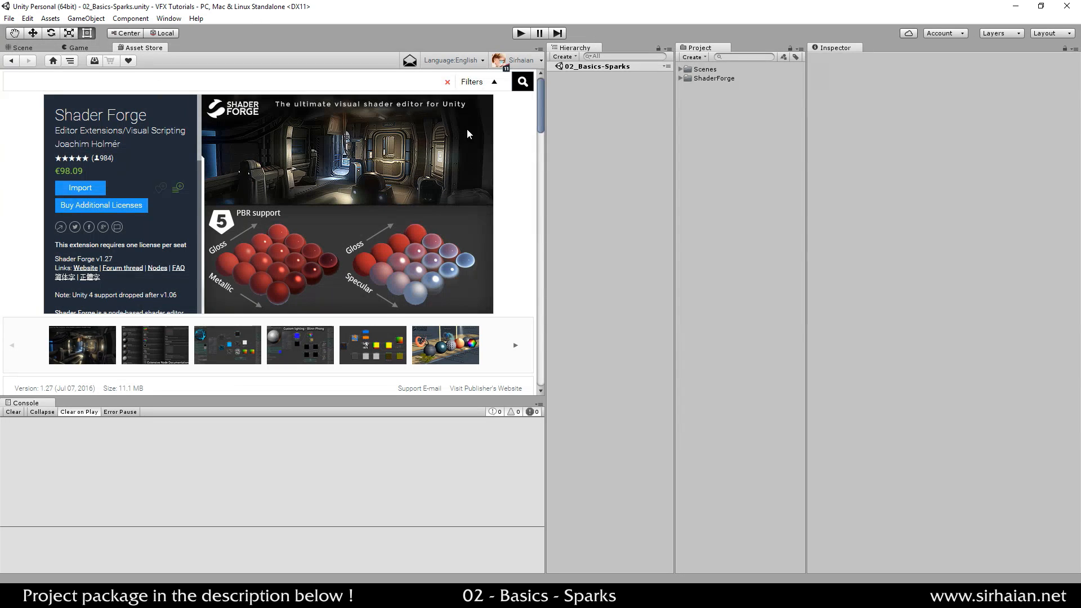
left_click(170, 19)
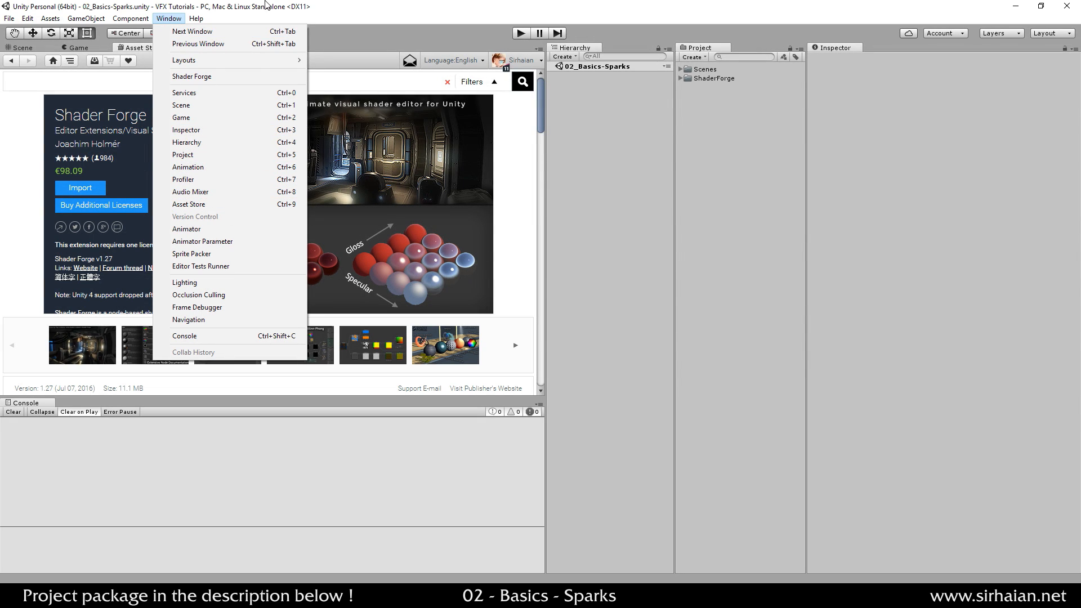
left_click(256, 203)
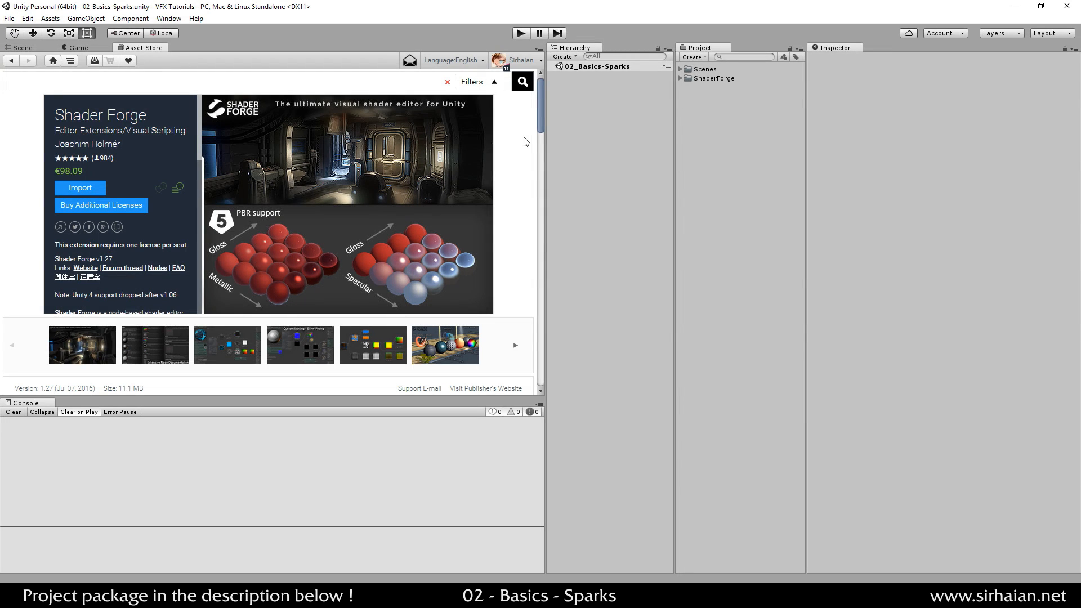
scroll(522, 138, "down", 5)
scroll(458, 226, "up", 5)
left_click(34, 48)
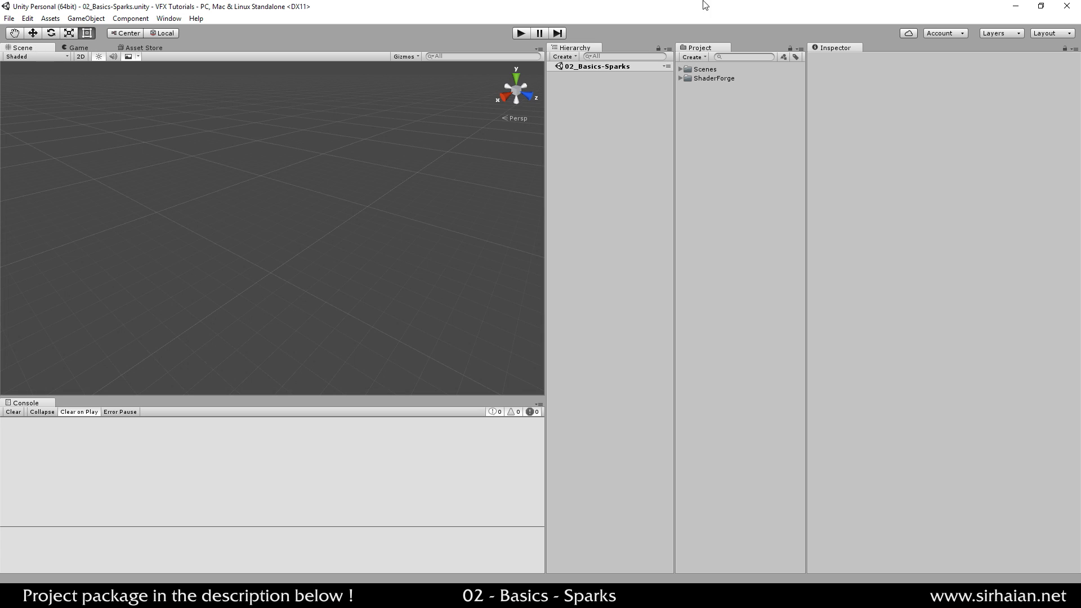
- Create a new project folder named Shader
right_click(698, 112)
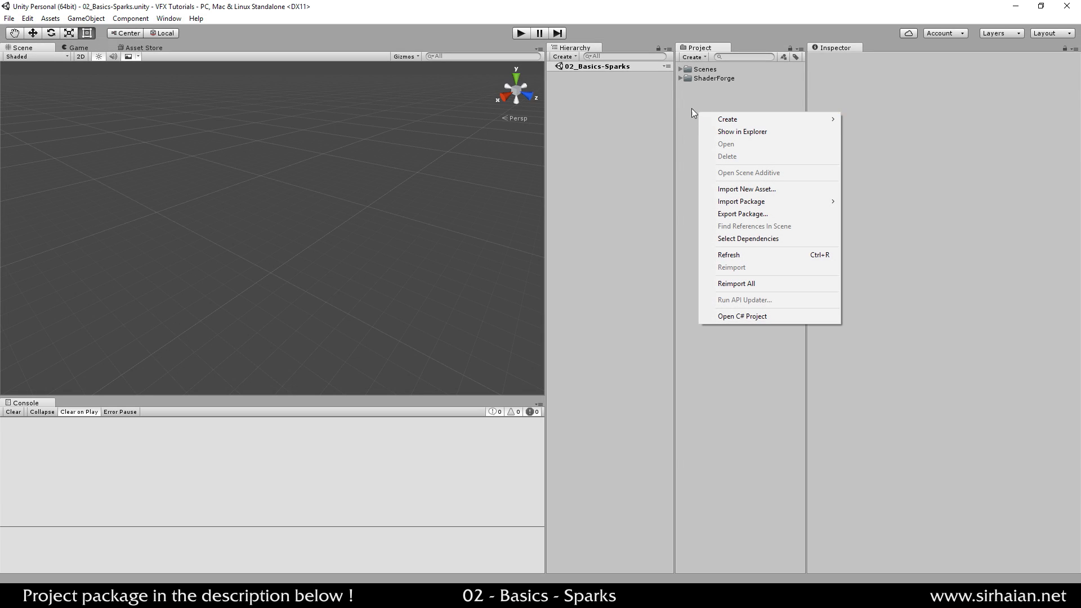
right_click(692, 113)
mouse_move(726, 120)
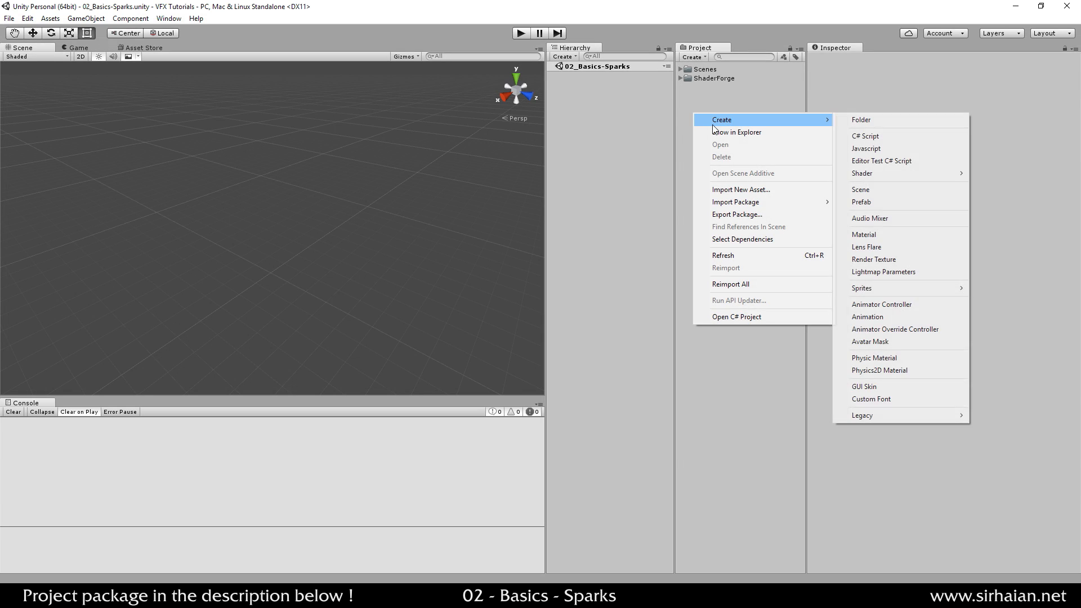
left_click(865, 120)
type("Shader")
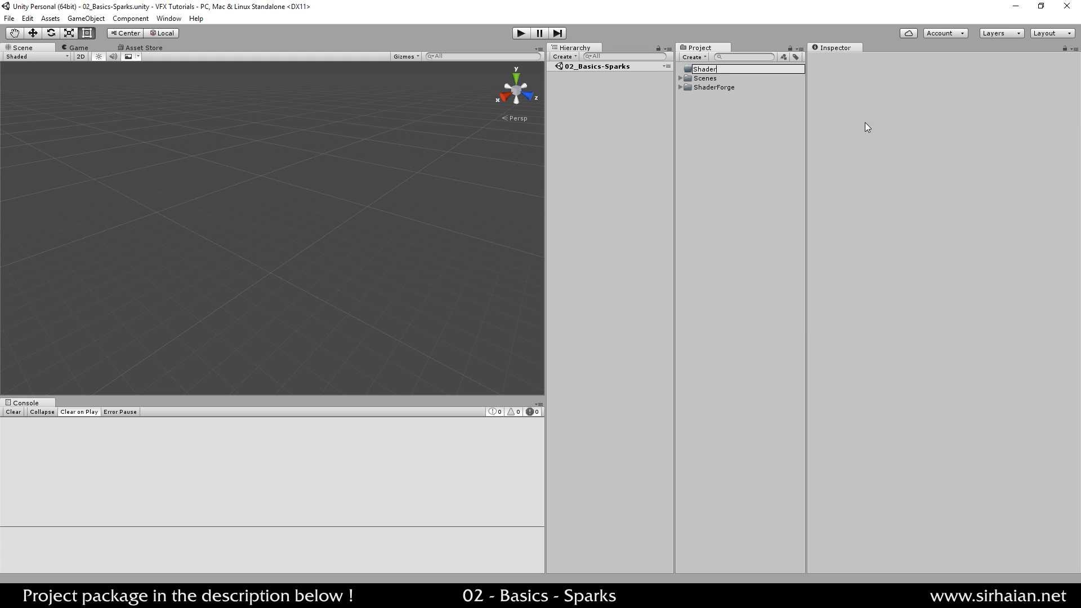
key("Return")
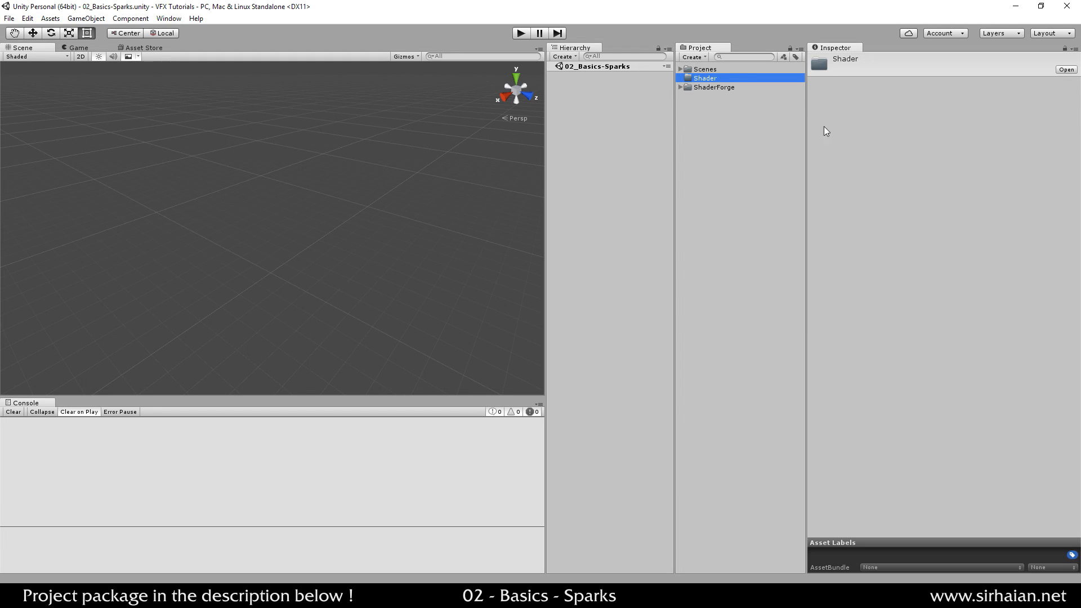
- Create a surface shader named Additive_Base inside the Shader folder
right_click(711, 78)
mouse_move(761, 88)
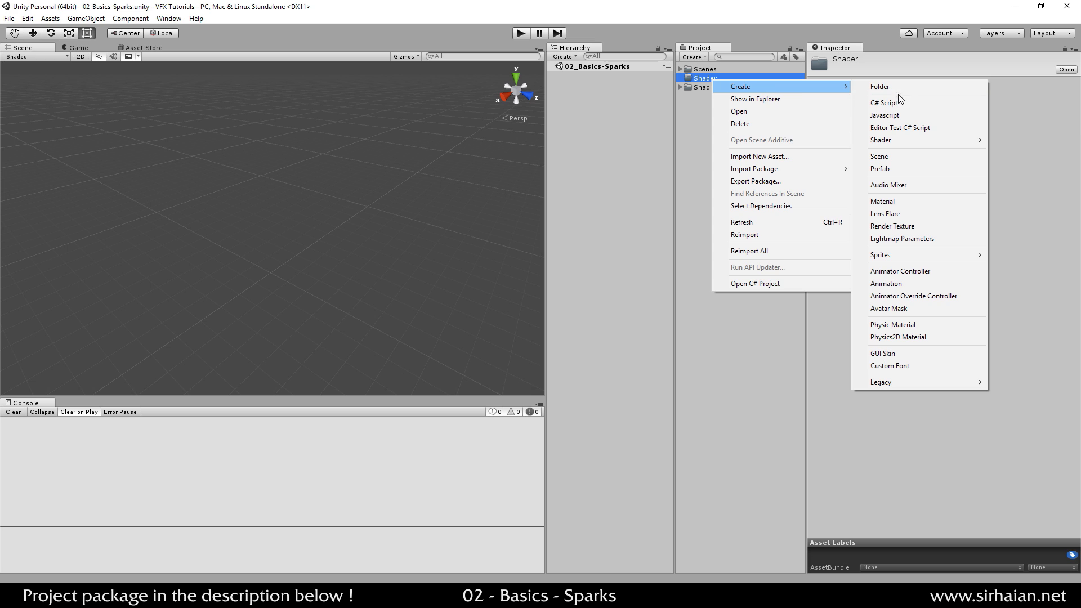
mouse_move(898, 141)
left_click(775, 137)
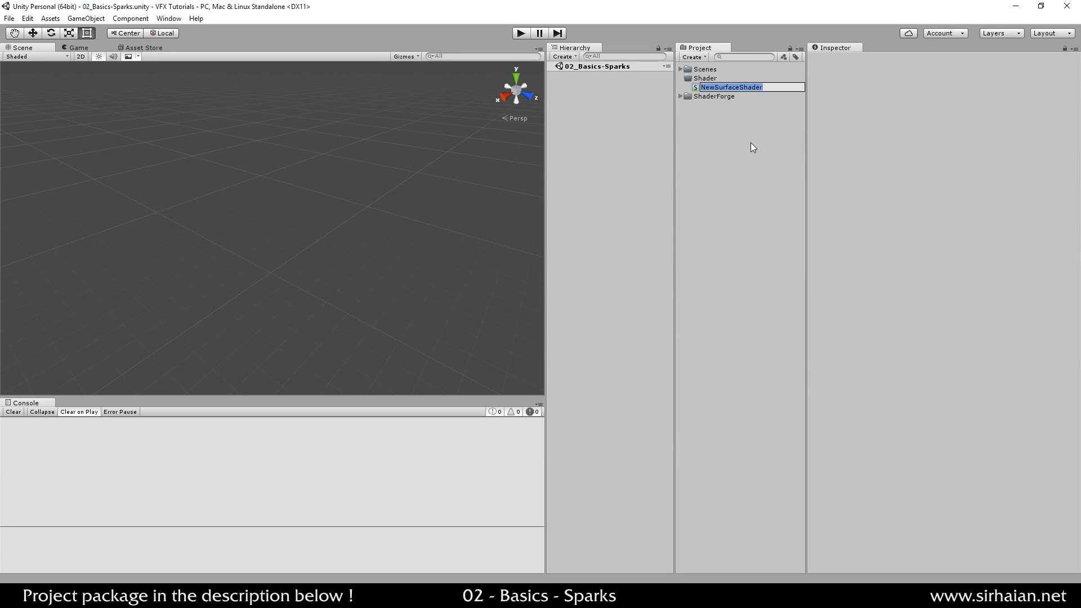
type("Additive_Base")
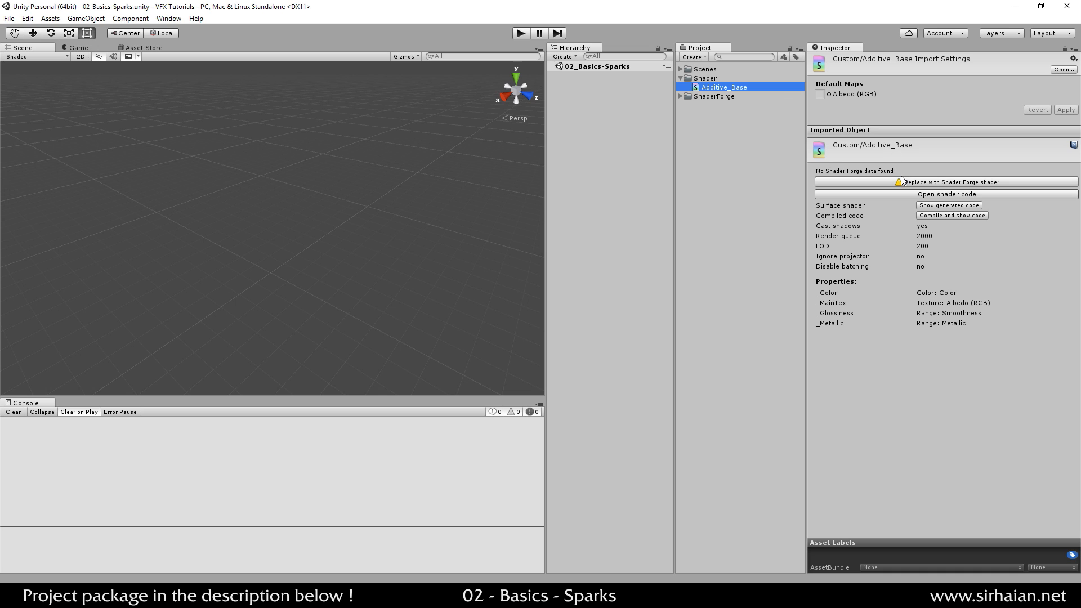
- Replace the Additive_Base shader with a Shader Forge shader, accepting the removal of its existing shader data
left_click(899, 181)
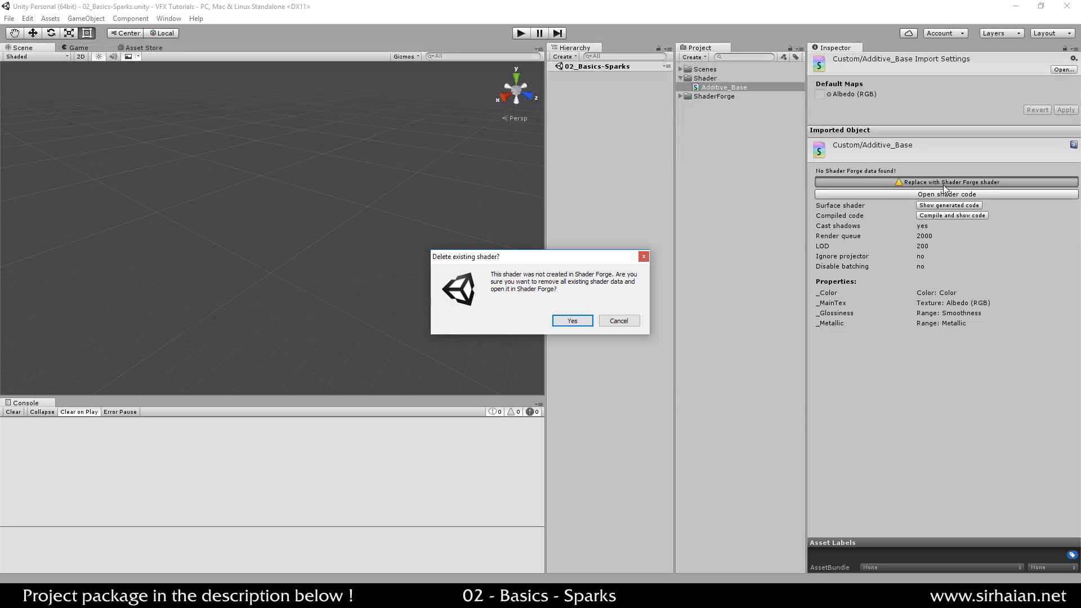
left_click(571, 320)
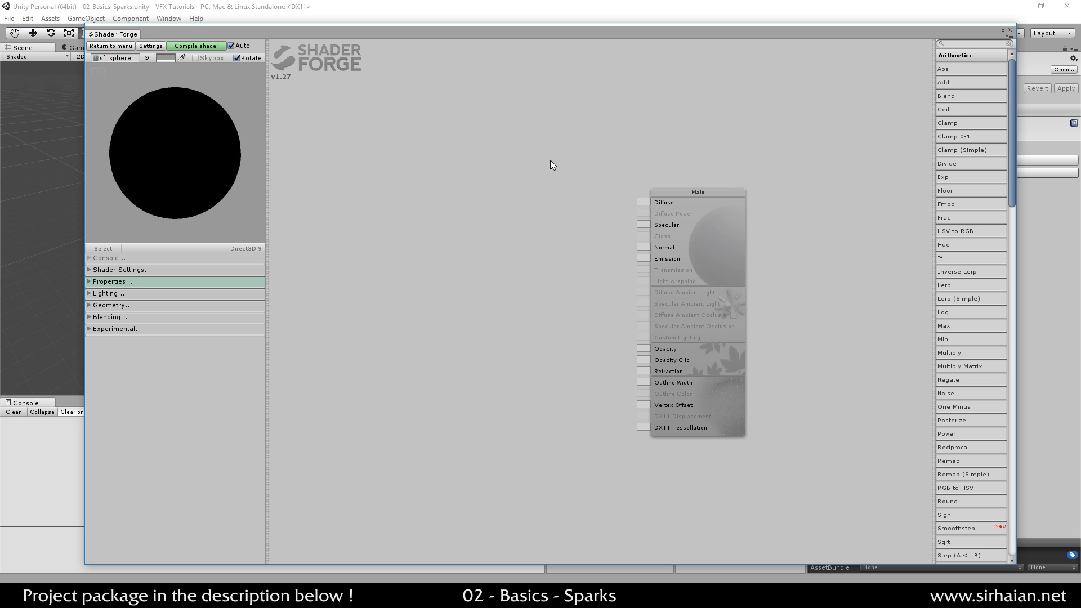
left_click_drag(520, 143, 544, 138)
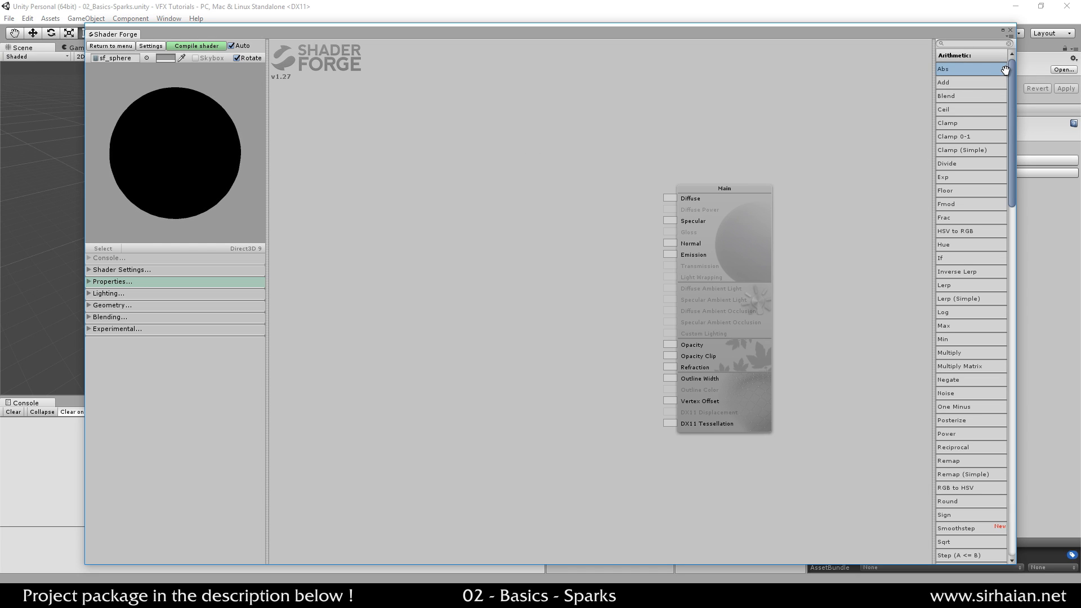
left_click_drag(1011, 152, 1015, 129)
left_click_drag(557, 173, 577, 161)
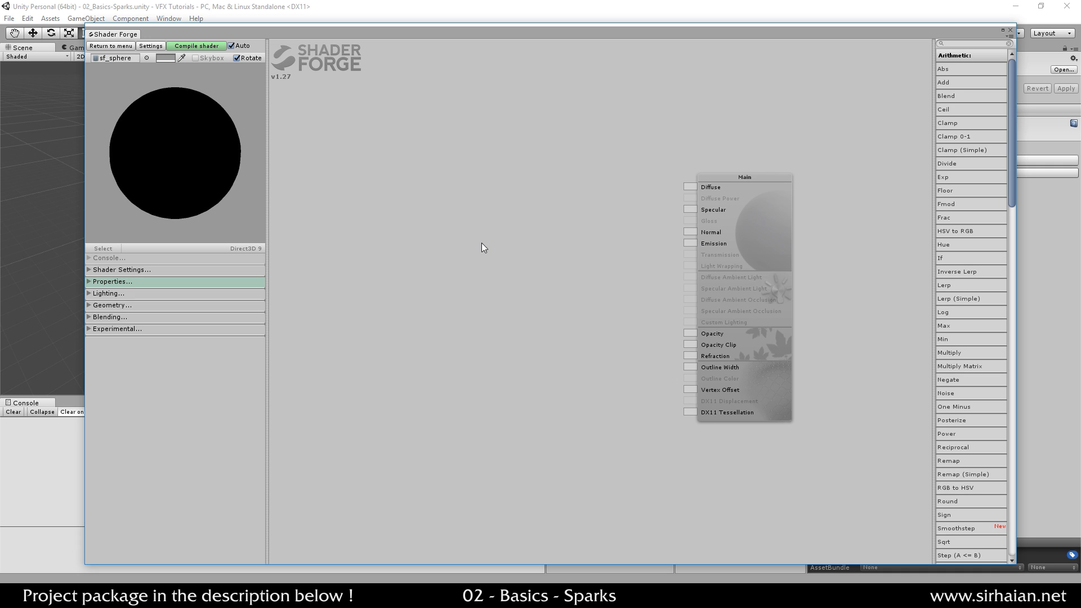
left_click_drag(484, 246, 507, 238)
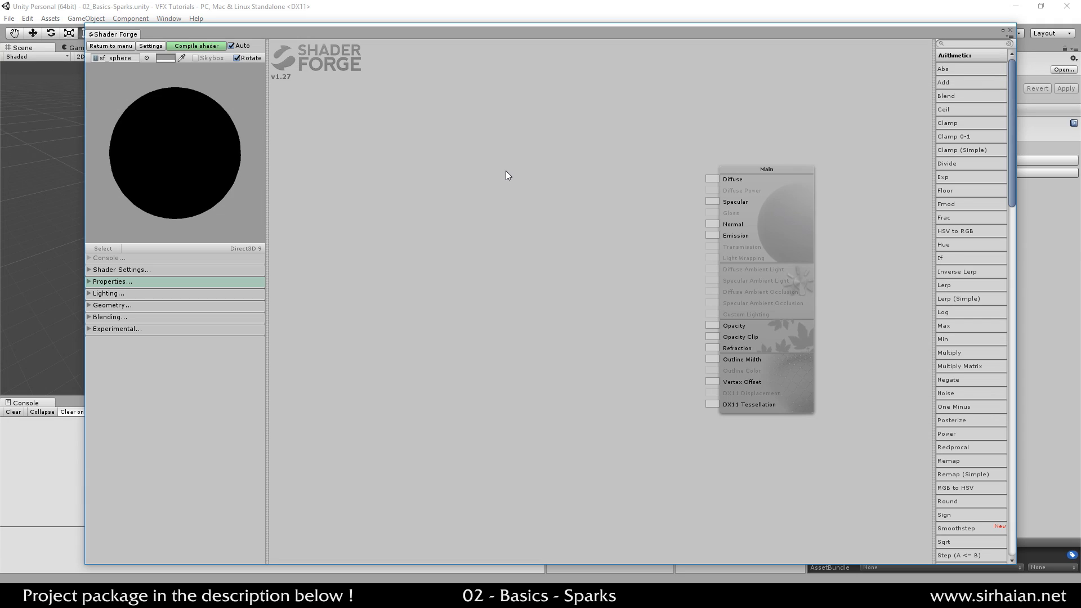
- Add a Texture Asset node and a Texture 2D node to the shader graph and align them side by side
key("t")
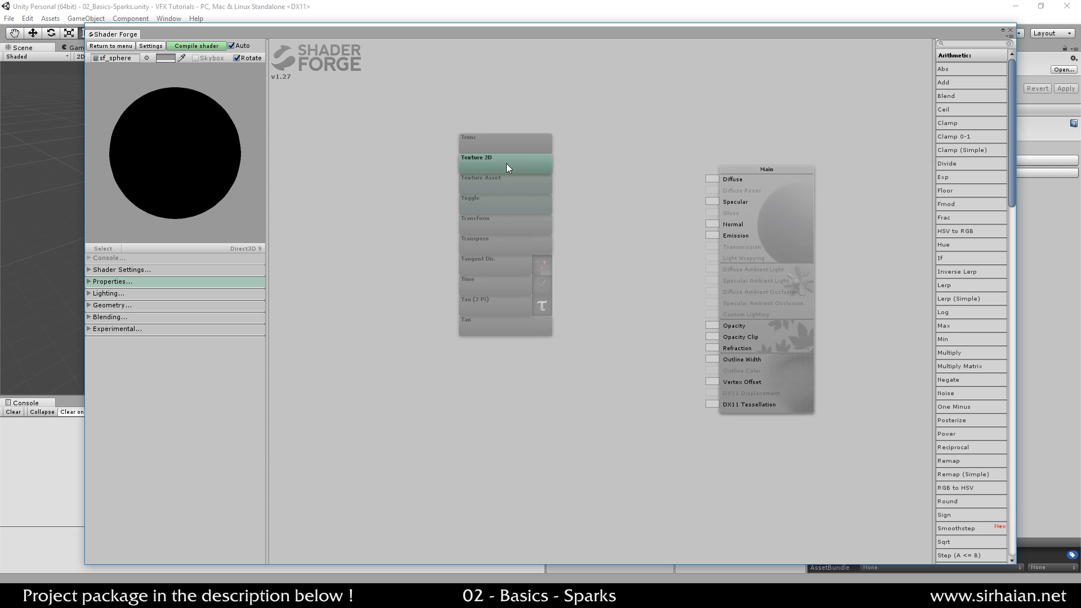
left_click(479, 188)
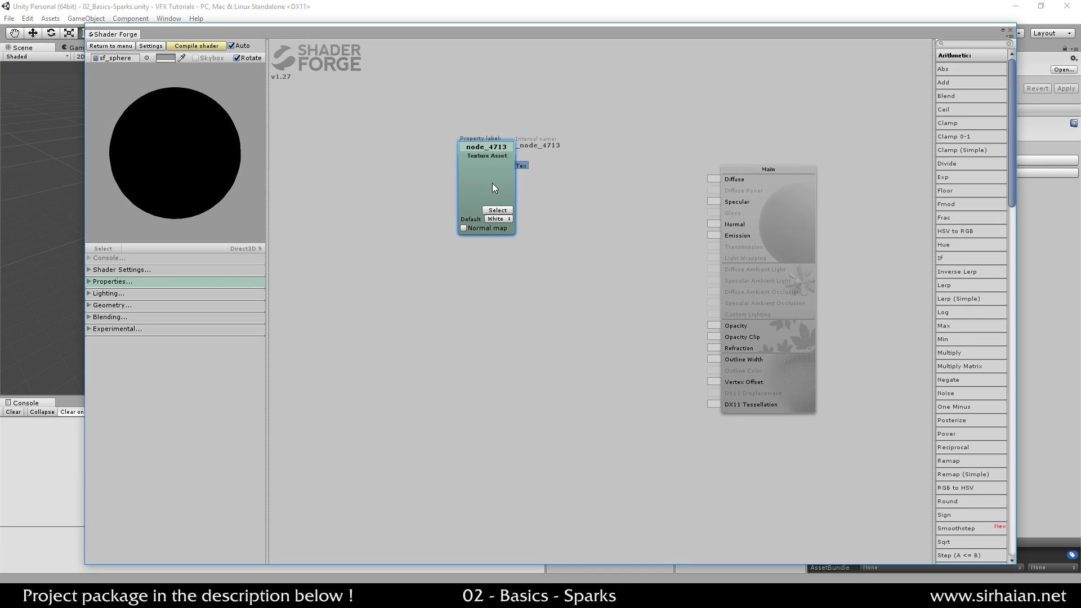
key("t")
left_click(532, 158)
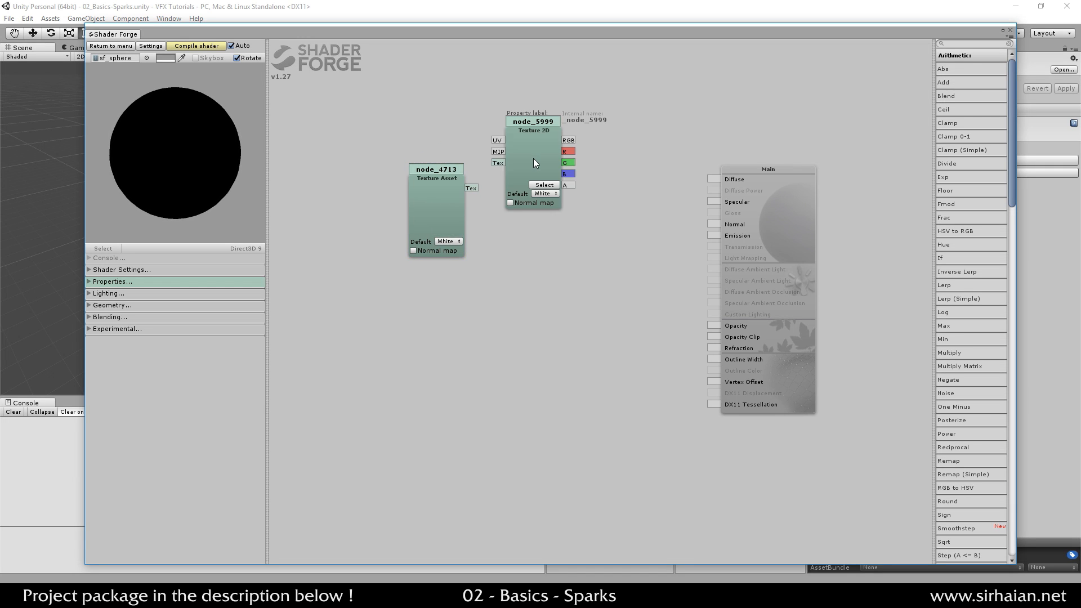
left_click_drag(546, 198, 545, 210)
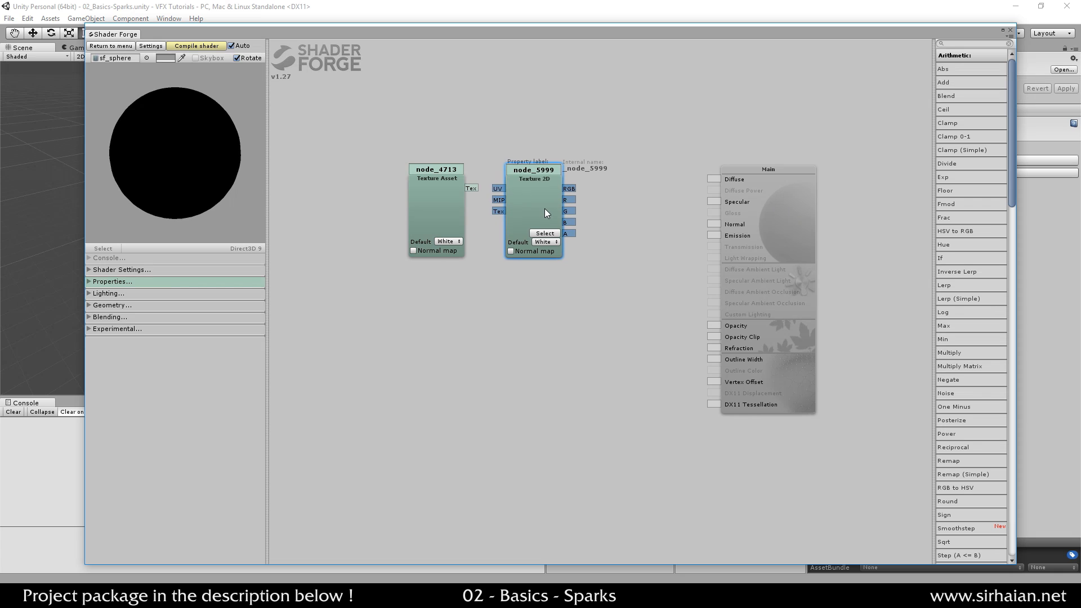
- Rename the Texture Asset node to MainTexture
left_click(449, 169)
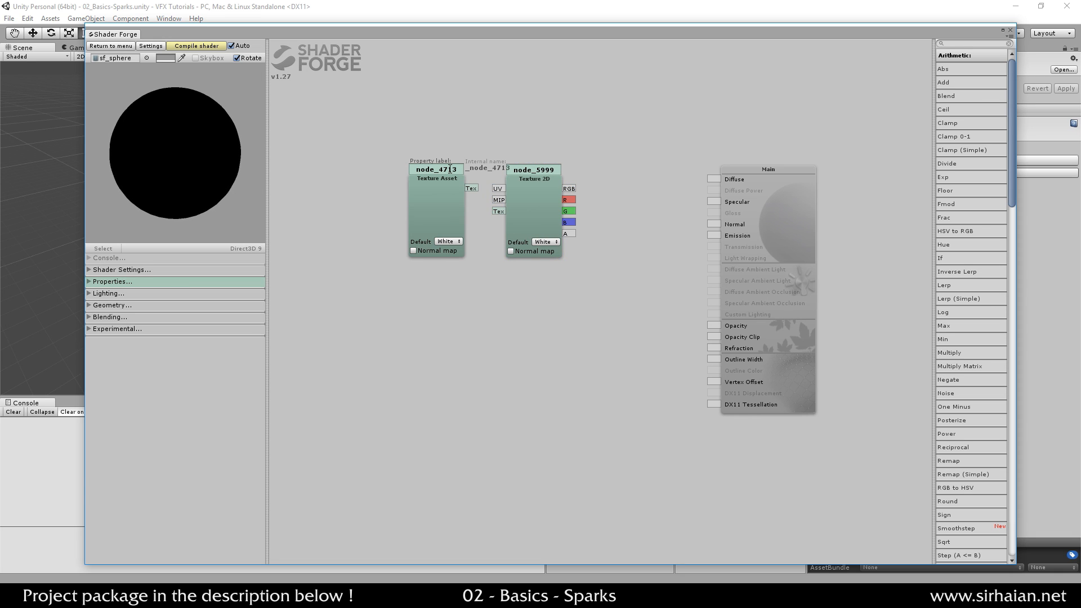
left_click(469, 153)
mouse_move(515, 33)
left_mouse_down()
mouse_move(512, 260)
mouse_move(513, 41)
mouse_move(489, 29)
mouse_move(502, 30)
left_mouse_up()
left_click(441, 164)
left_click(443, 162)
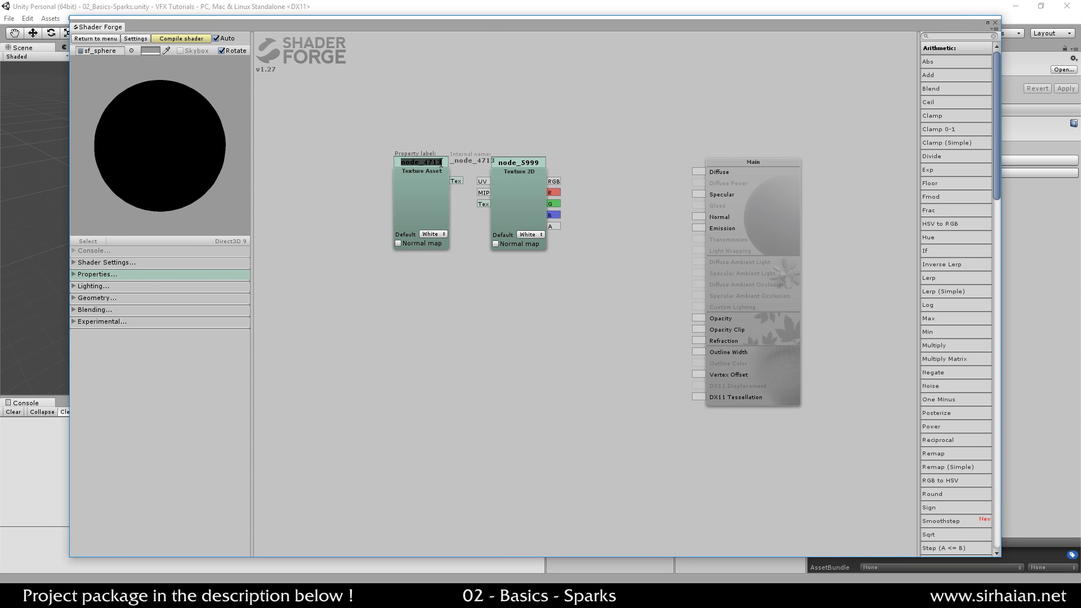
type("MainTexture")
left_click(441, 74)
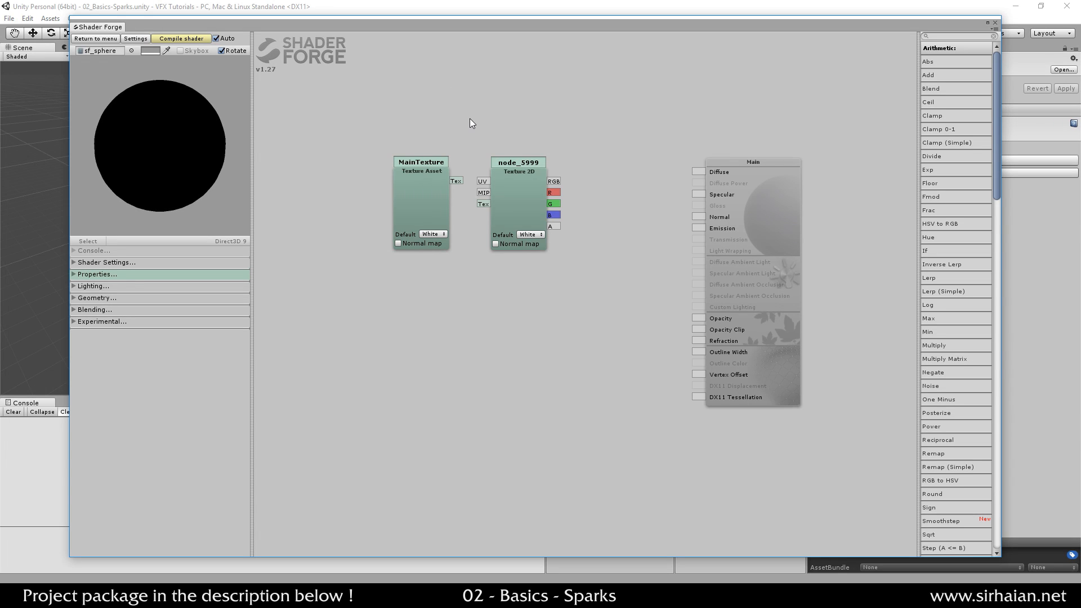
- Connect MainTexture's Tex output to the Texture 2D's Tex input, and the Texture 2D's RGB output to Emission on the Main node
left_click_drag(454, 180, 482, 205)
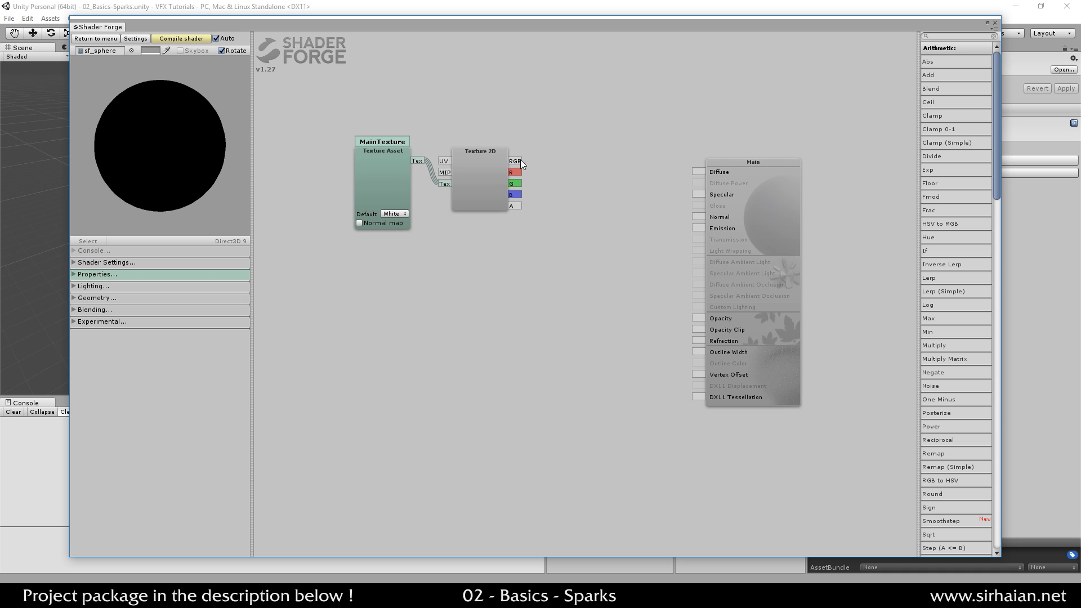
left_click_drag(519, 162, 528, 156)
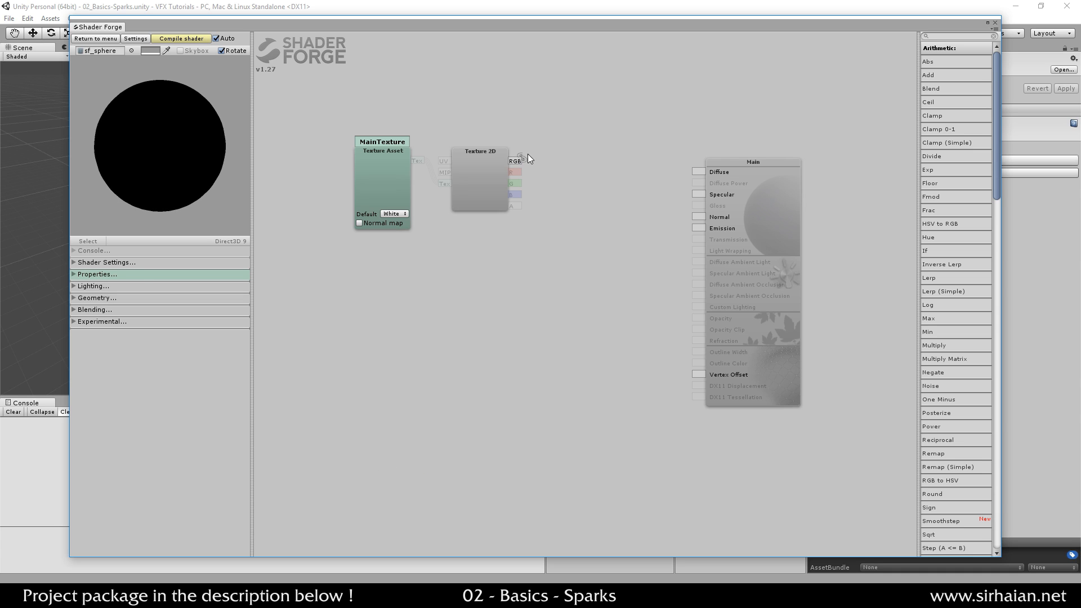
left_click_drag(600, 182, 686, 225)
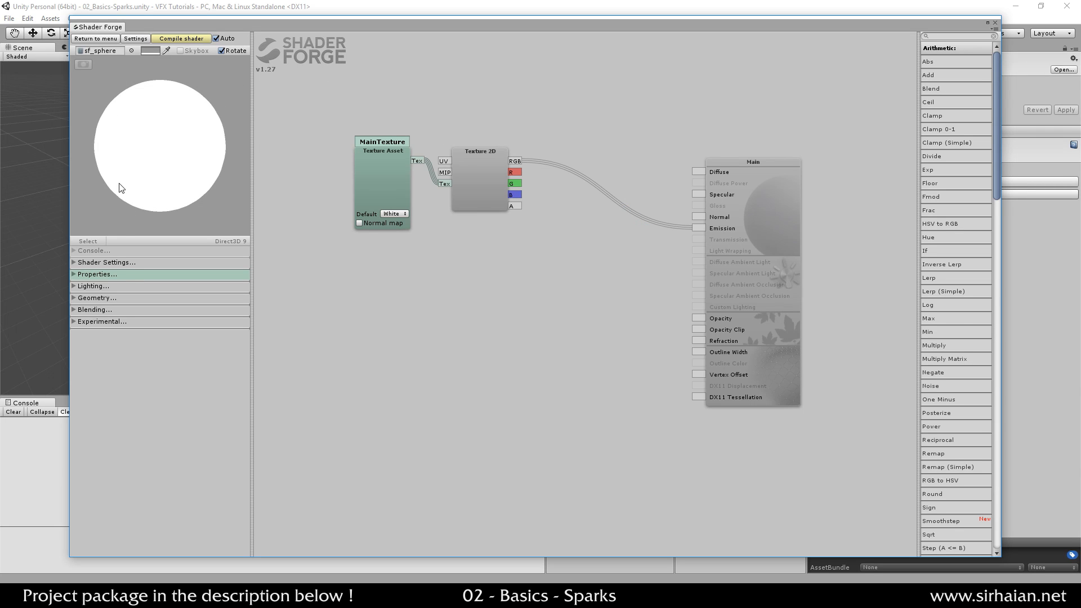
- Try another default for the MainTexture node and switch it back to White
left_click(395, 214)
left_click(415, 251)
left_click(394, 213)
left_click(404, 225)
left_click_drag(299, 116, 344, 146)
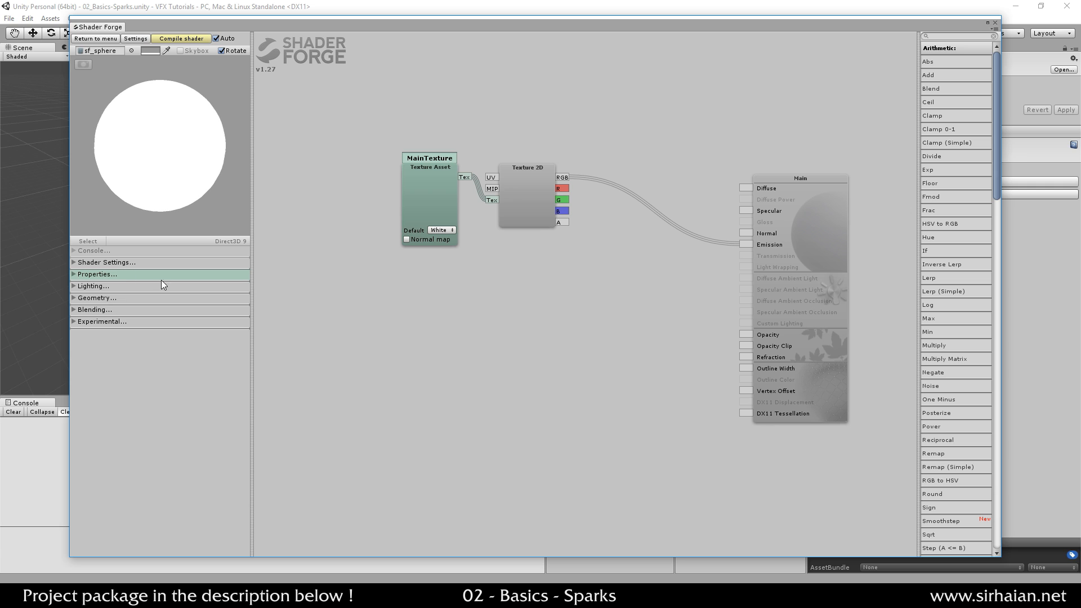
- Change the blend mode in the Blending settings of the Additive_Base shader
left_click(98, 310)
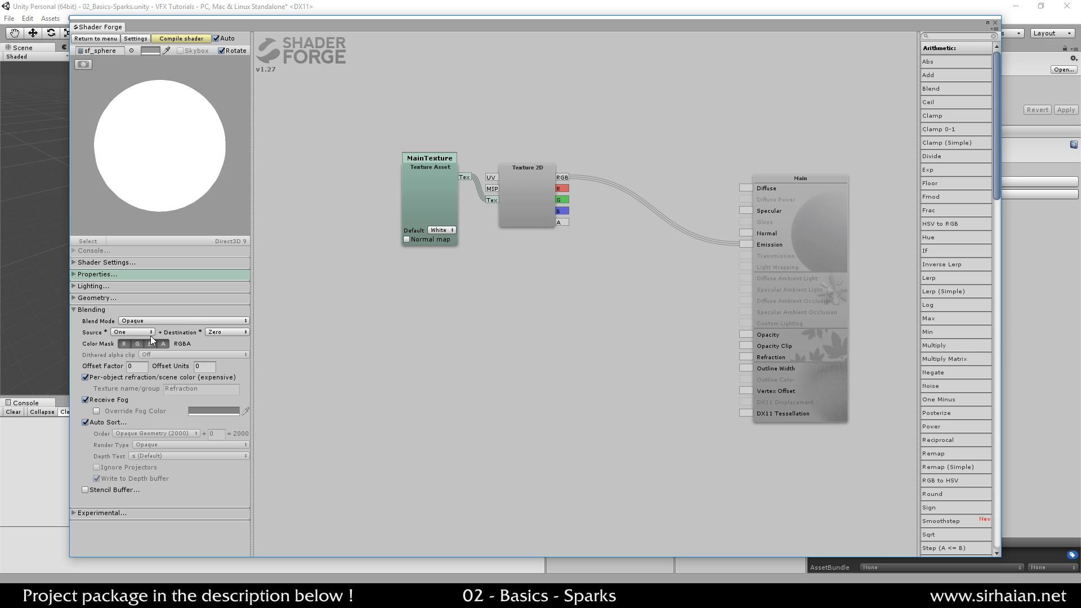
left_click(187, 320)
left_click(165, 373)
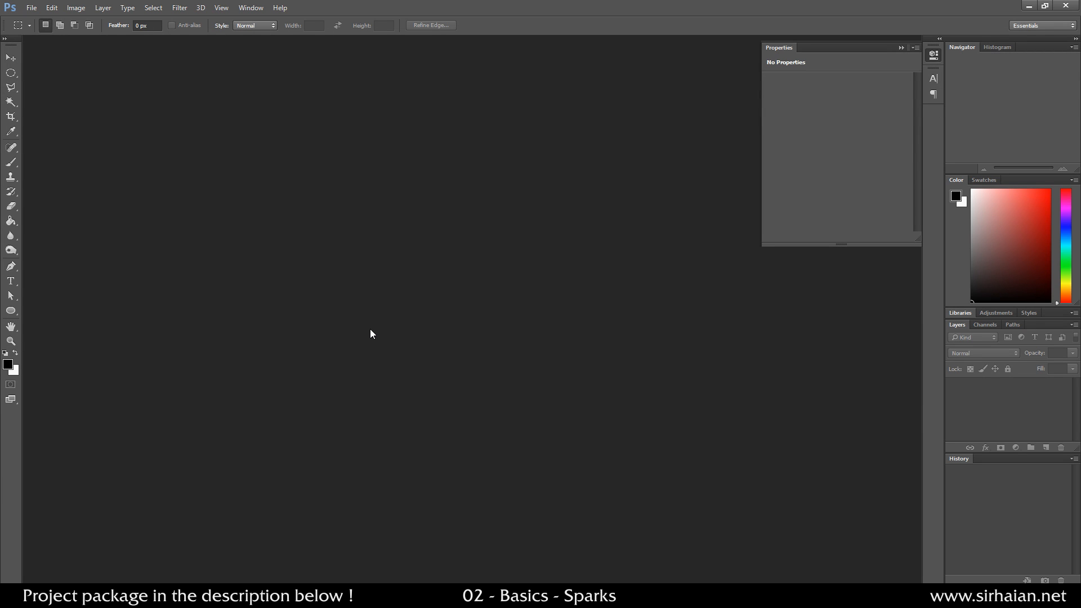
- Create a new document 256 pixels wide and 256 pixels high with a white background
key("ctrl+n")
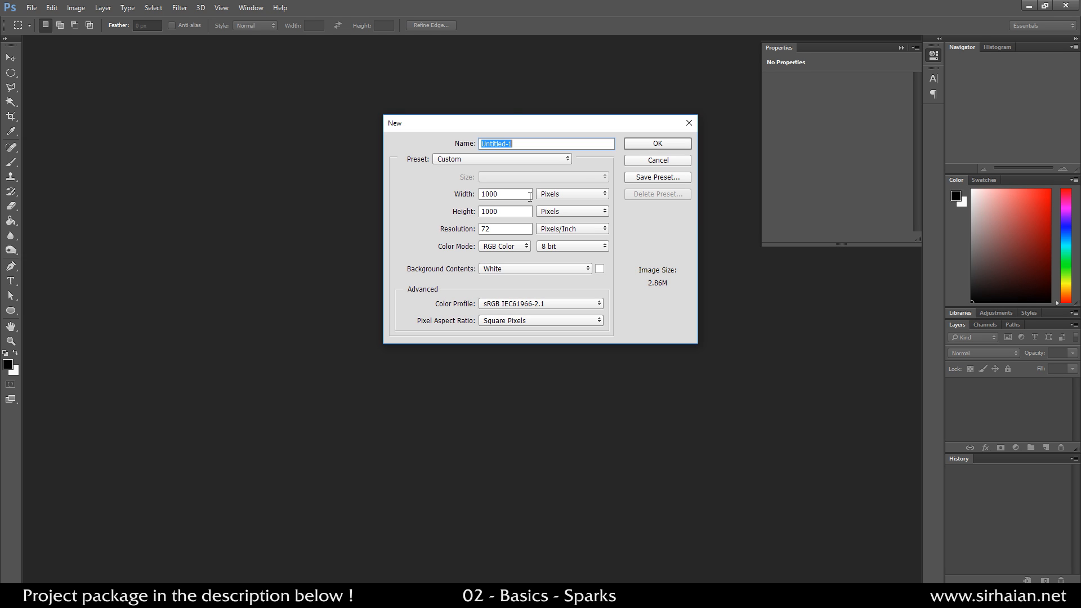
key("Tab")
type("512")
key("Tab")
key("Tab")
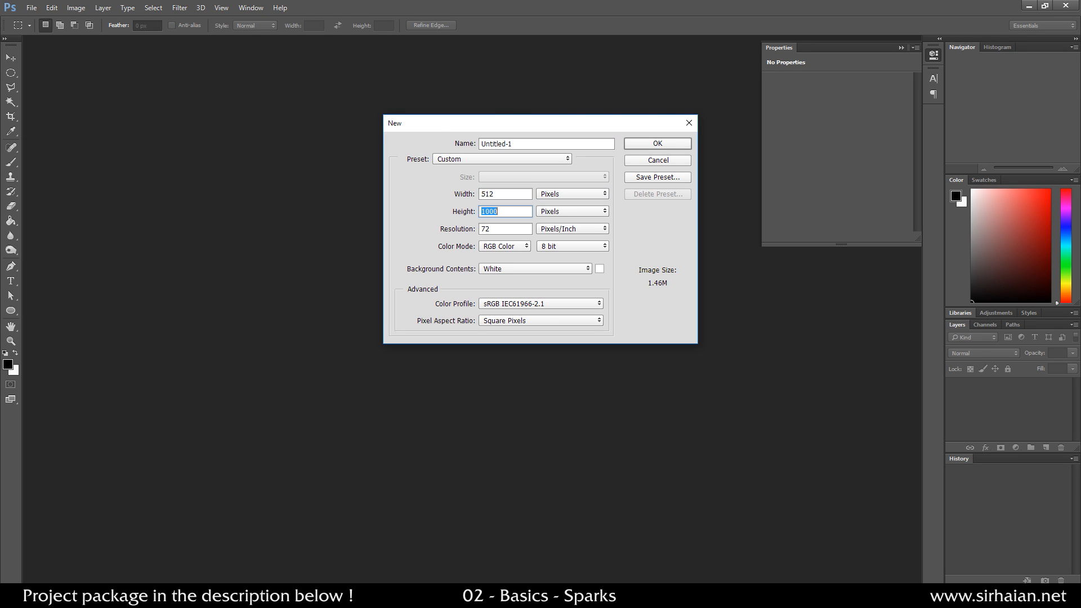
key("shift+Tab")
key("shift+Tab")
type("256")
key("Tab")
key("Tab")
type("256")
key("Return")
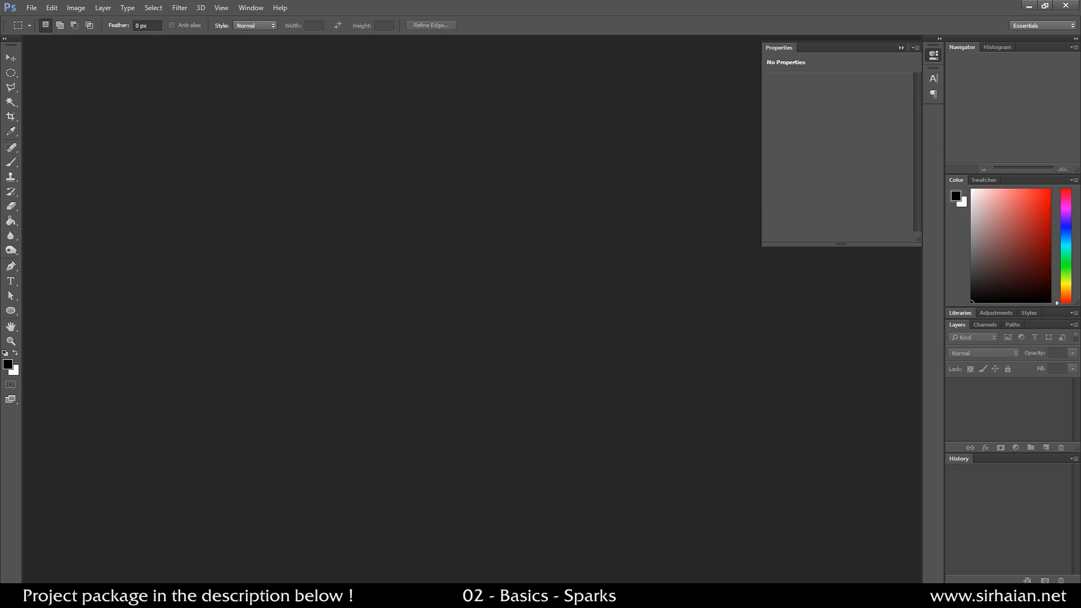
- Collapse the floating Properties display and invert the white Background layer to black
left_click(11, 58)
scroll(500, 290, "up", 3, "alt")
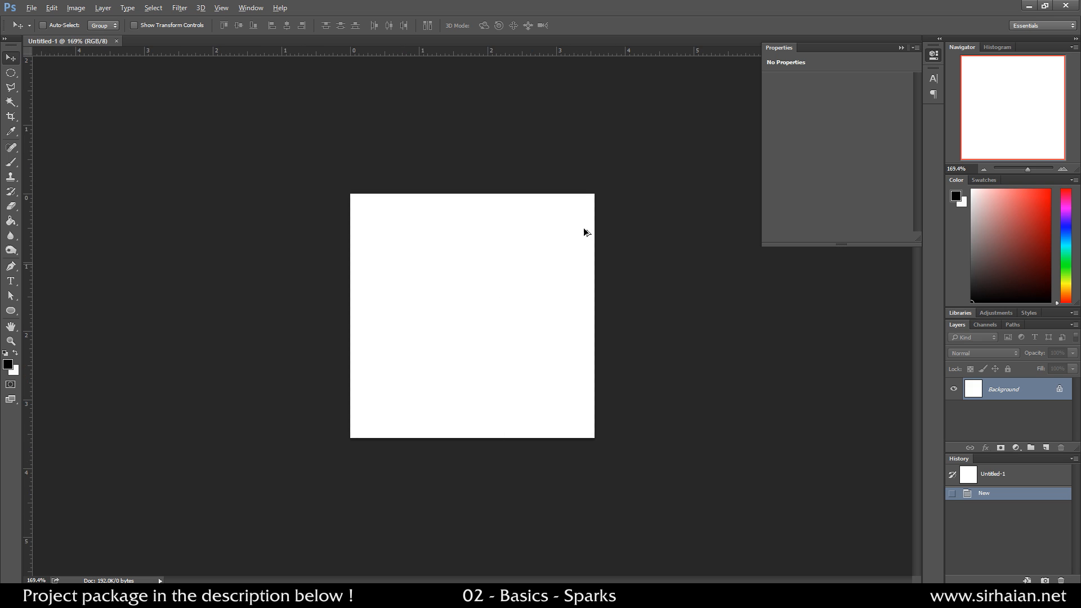
left_click(901, 48)
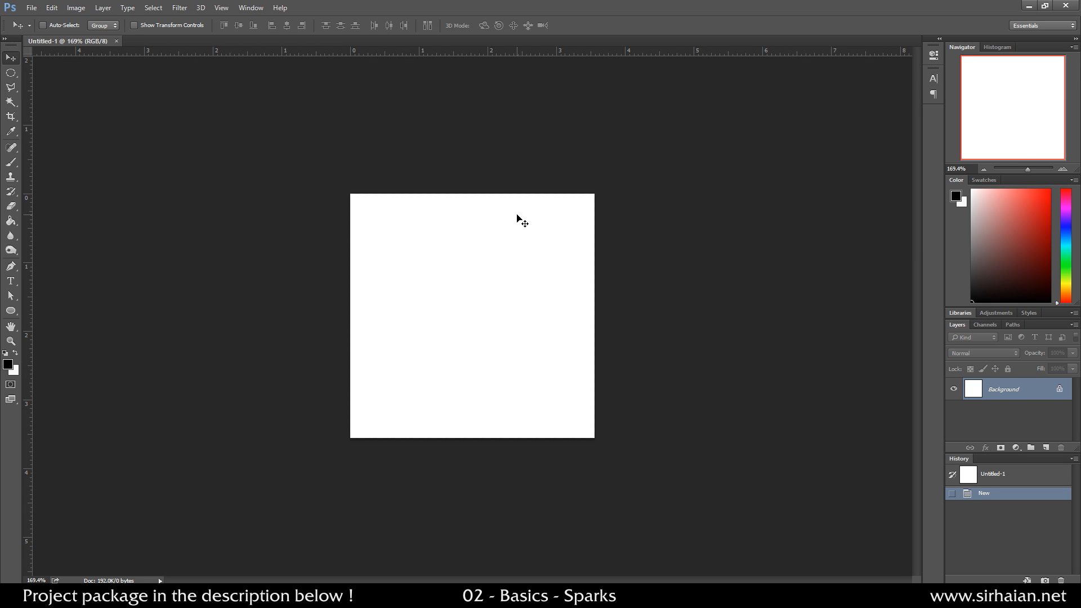
key("ctrl+i")
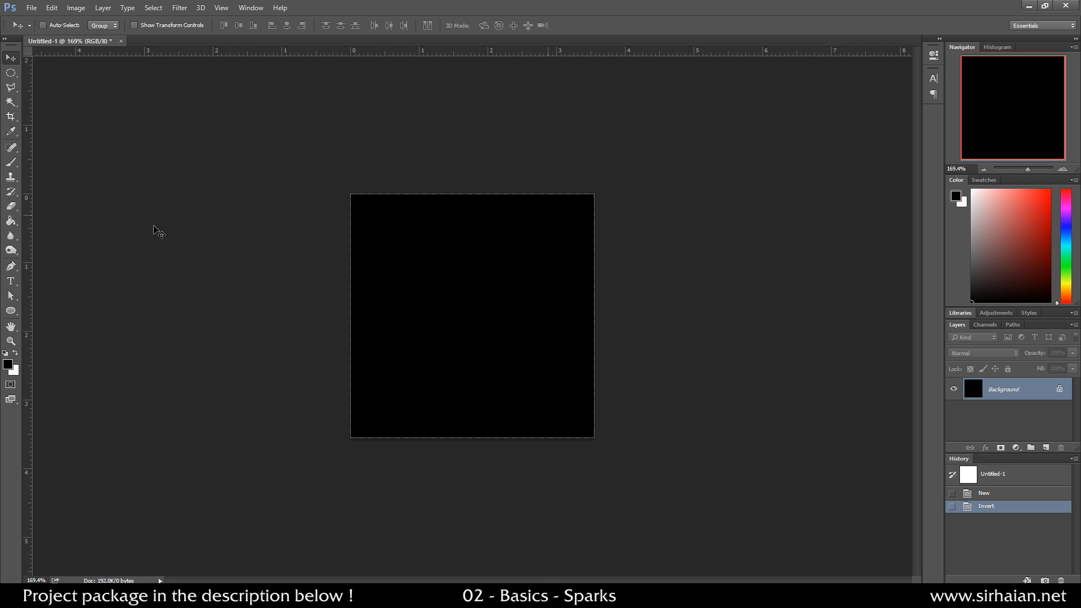
- Choose the Brush tool with white as the foreground colour and add a new empty layer above the Background
left_click(10, 162)
key("x")
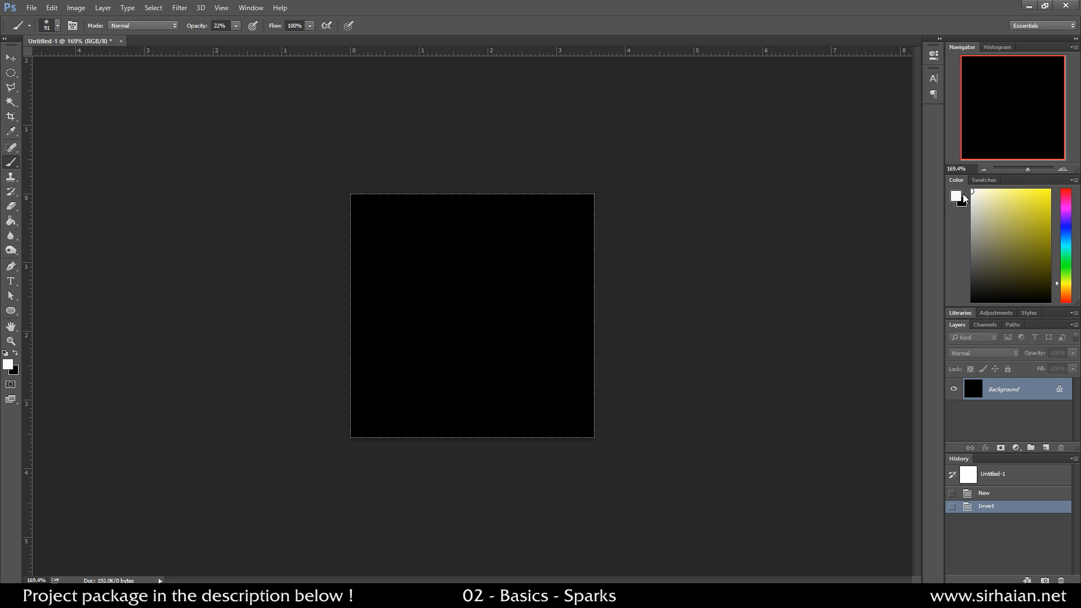
key("ctrl+shift+n")
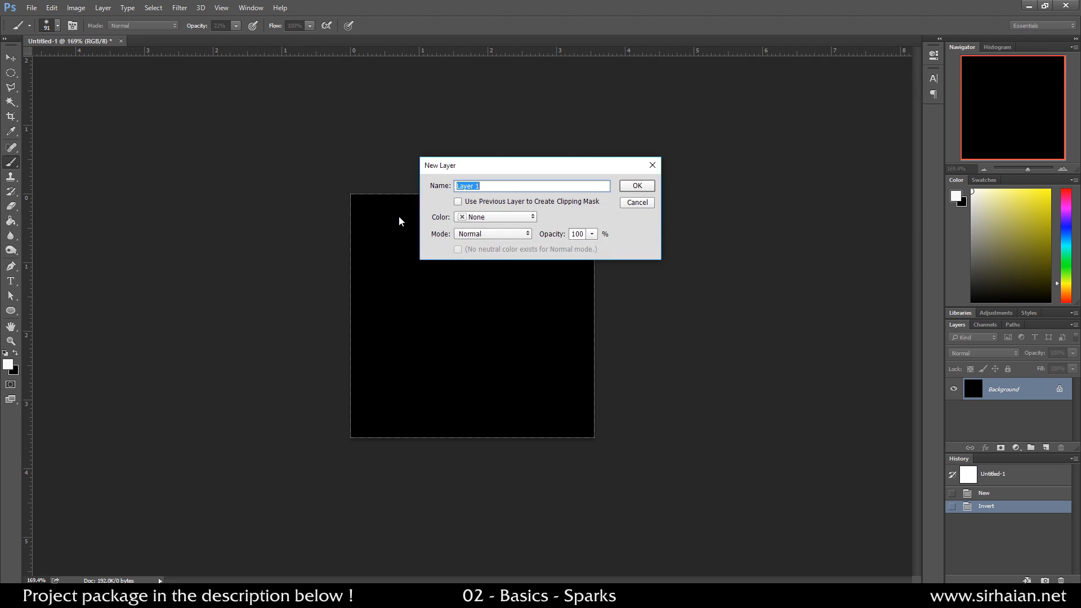
key("Return")
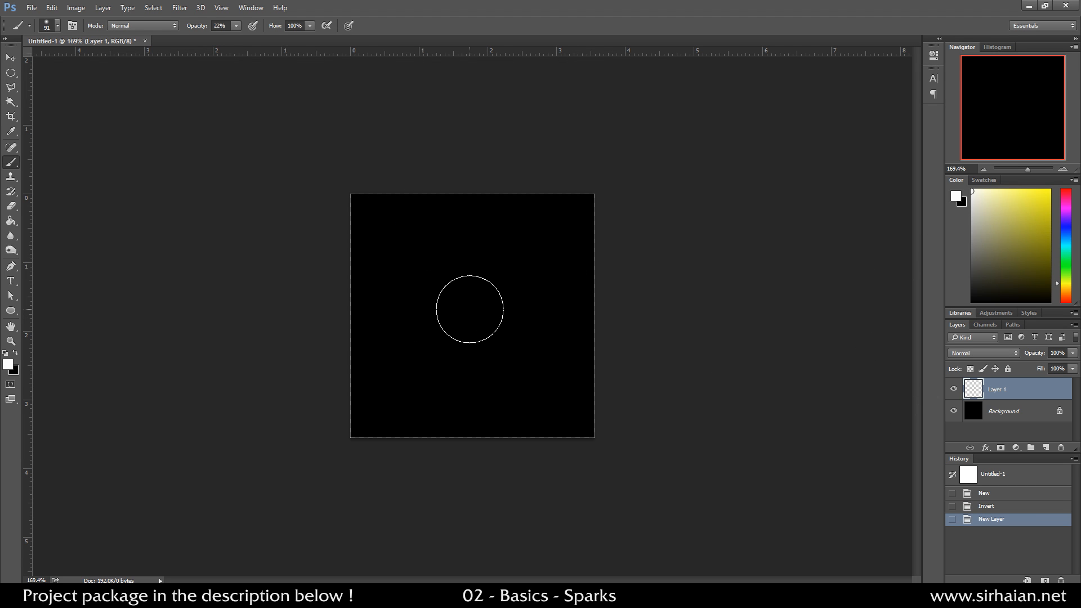
- Paint a single soft white dab near the canvas centre with a 100 px brush at 100% opacity
right_click(474, 310)
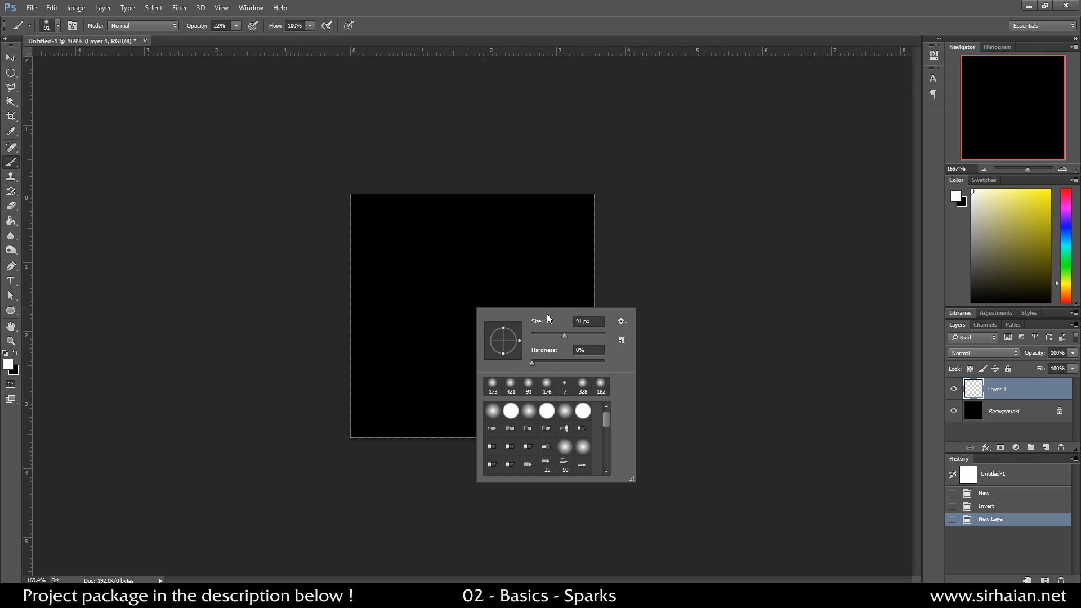
double_click(600, 323)
type("100")
key("Return")
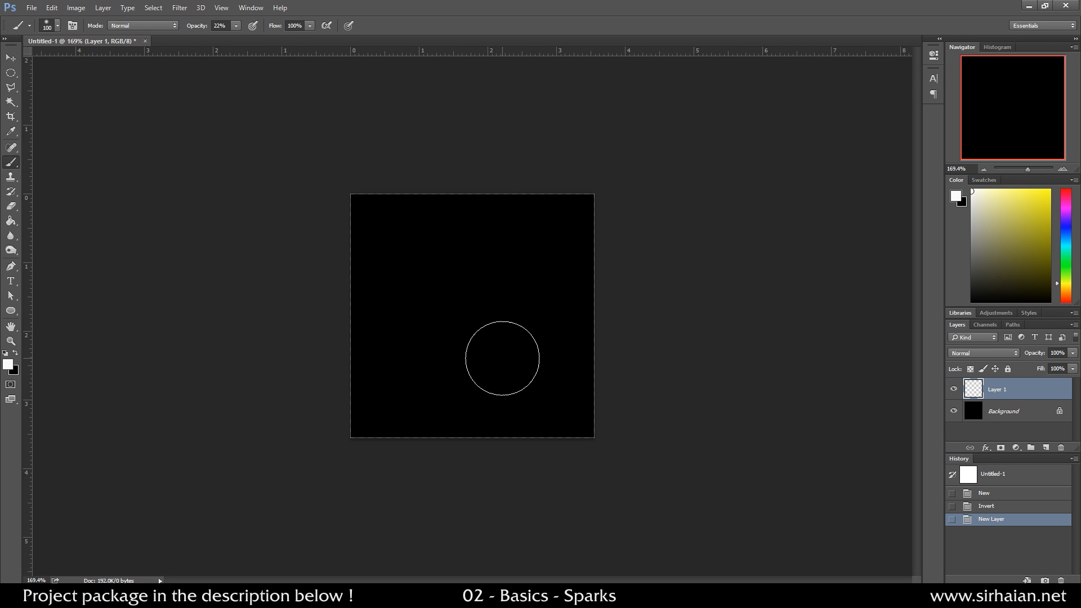
left_click(474, 309)
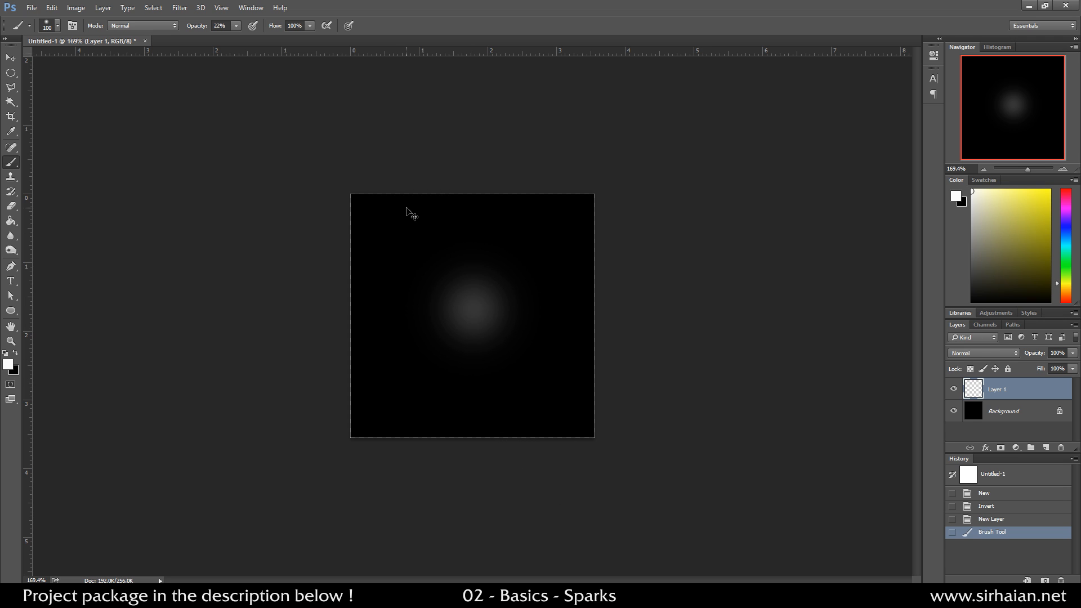
key("ctrl+z")
left_click_drag(191, 26, 338, 15)
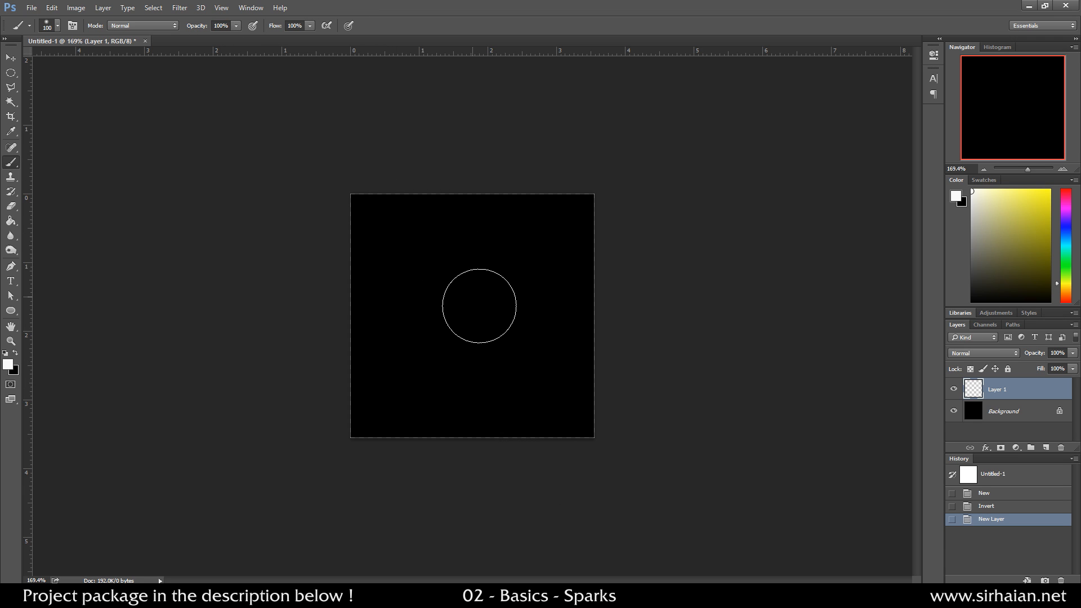
left_click(474, 308)
- Align the painted layer with the Background layer by vertical and horizontal centers
key("v")
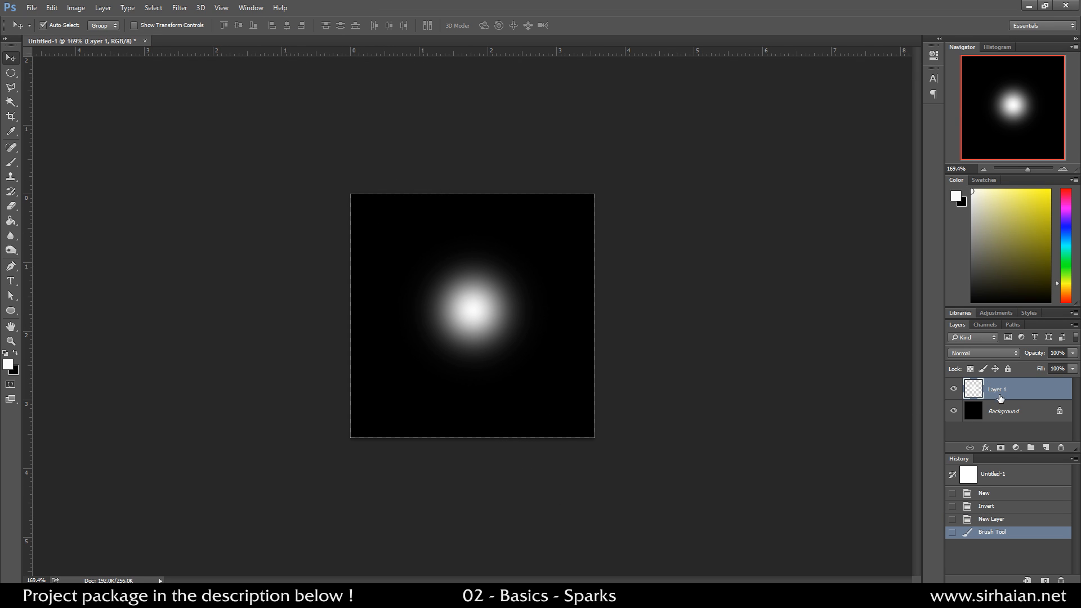
left_click(1000, 412, "shift")
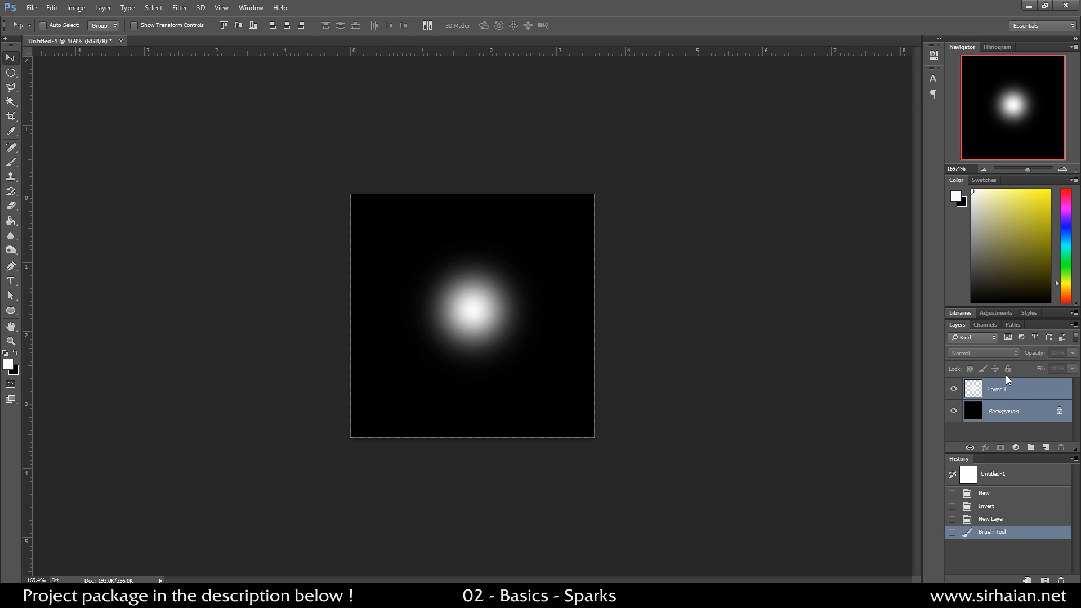
left_click(237, 30)
left_click(291, 30)
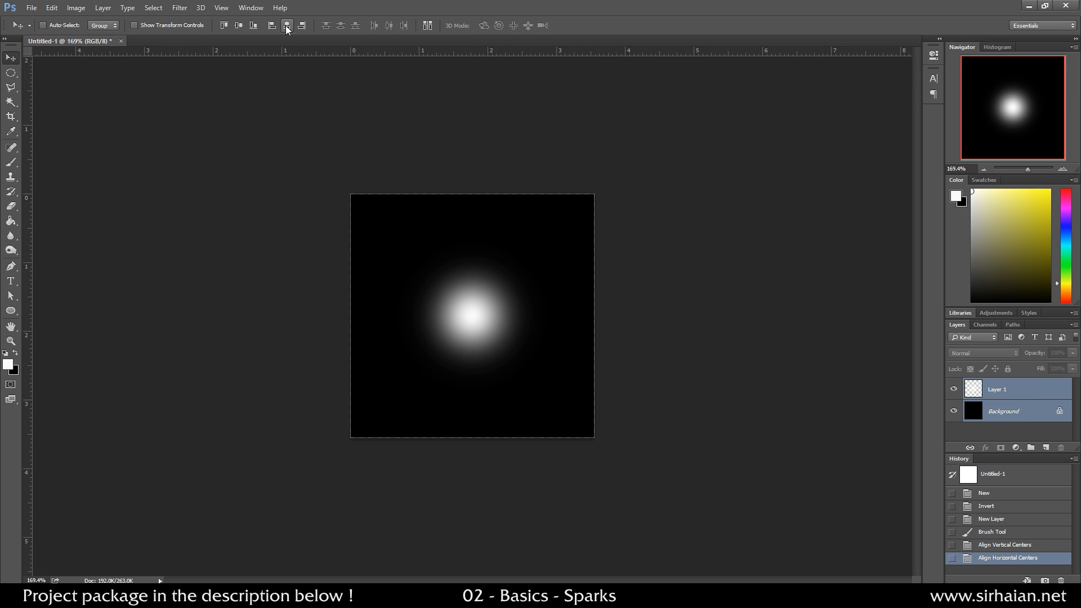
- Duplicate Layer 1 and scale the copy up about its centre until it nearly fills the canvas
left_click(1024, 396)
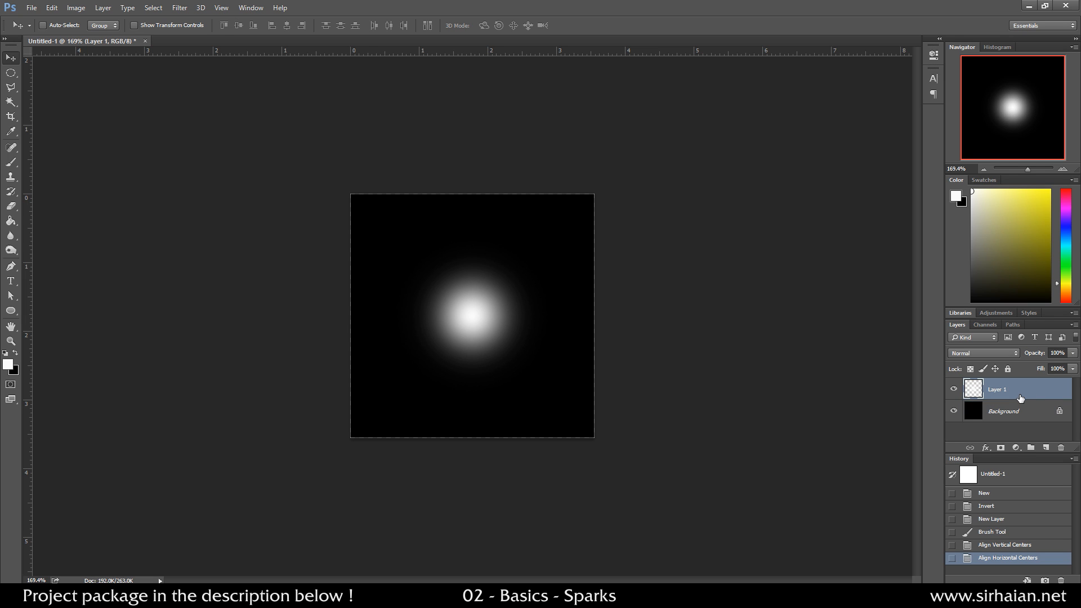
left_click_drag(1020, 398, 1011, 383, "alt")
key("ctrl+t")
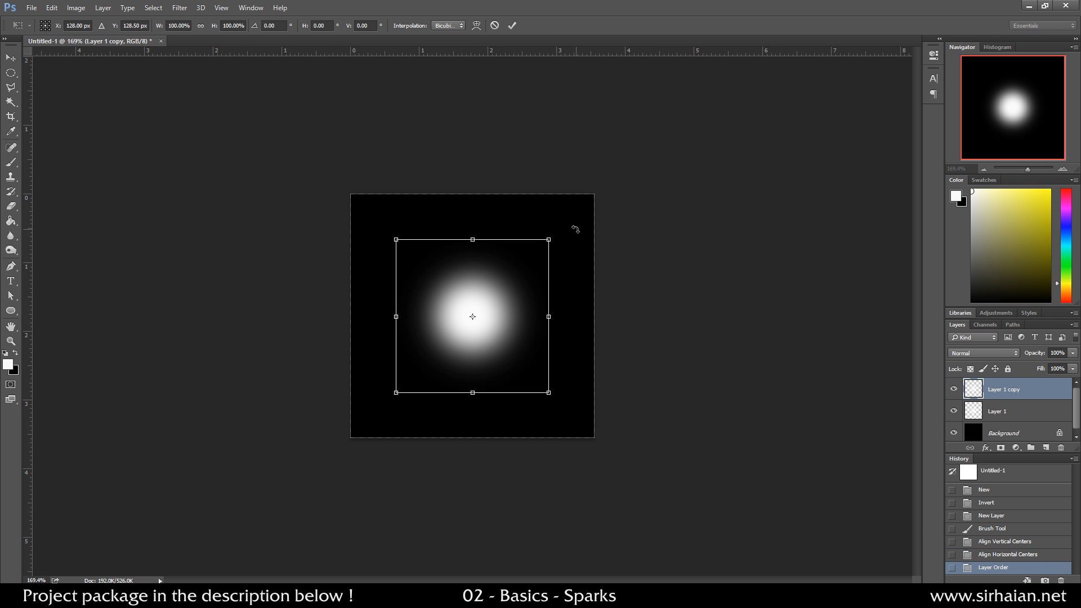
left_click_drag(549, 239, 590, 193, "alt")
key("Return")
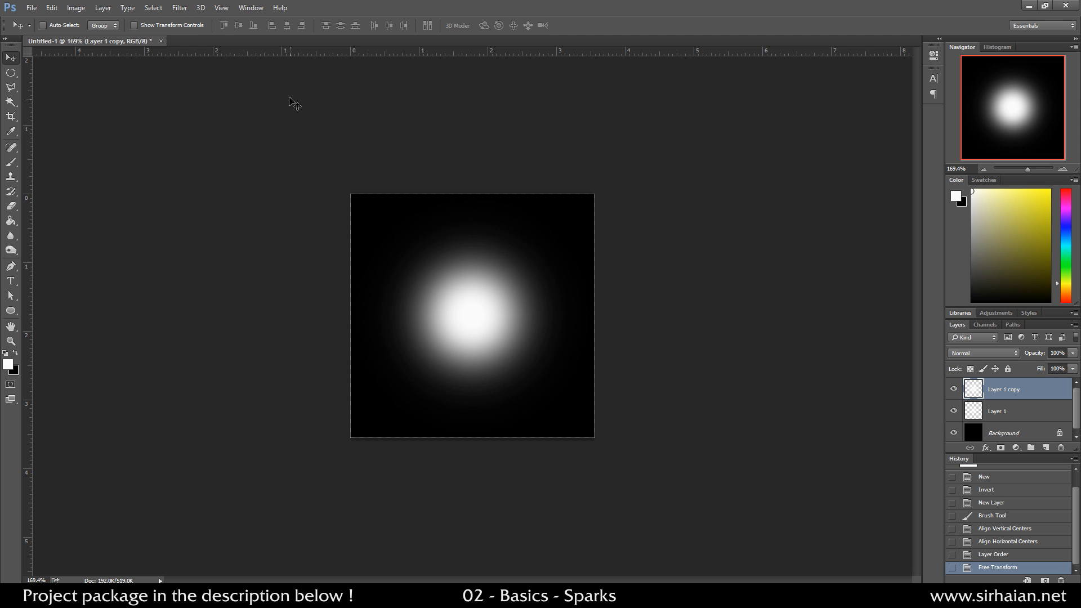
- Apply a Gaussian Blur with a 10 pixel radius to the enlarged Layer 1 copy
left_click(179, 8)
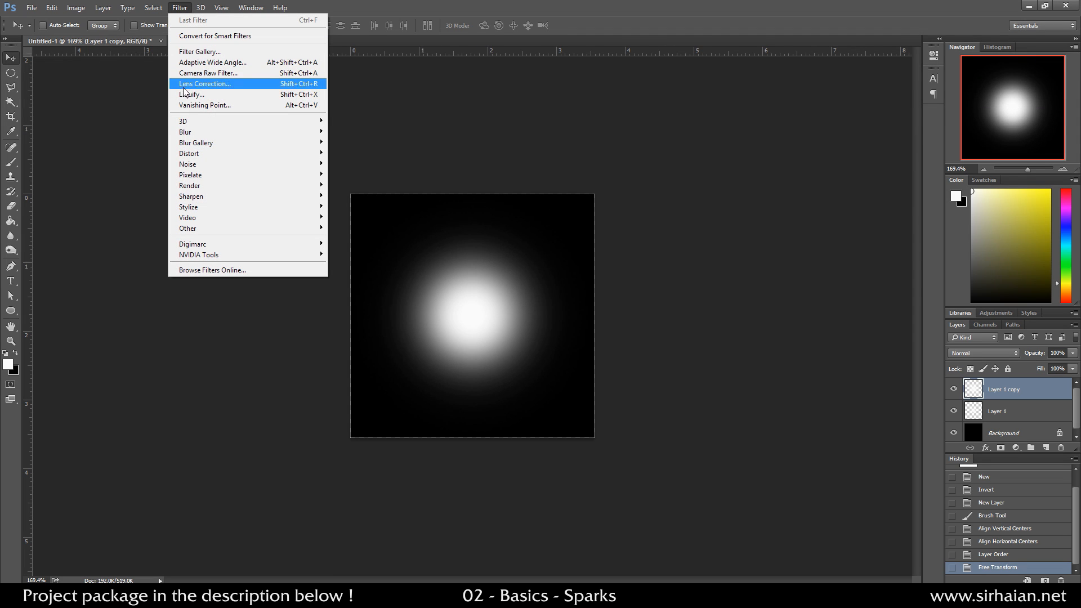
mouse_move(198, 132)
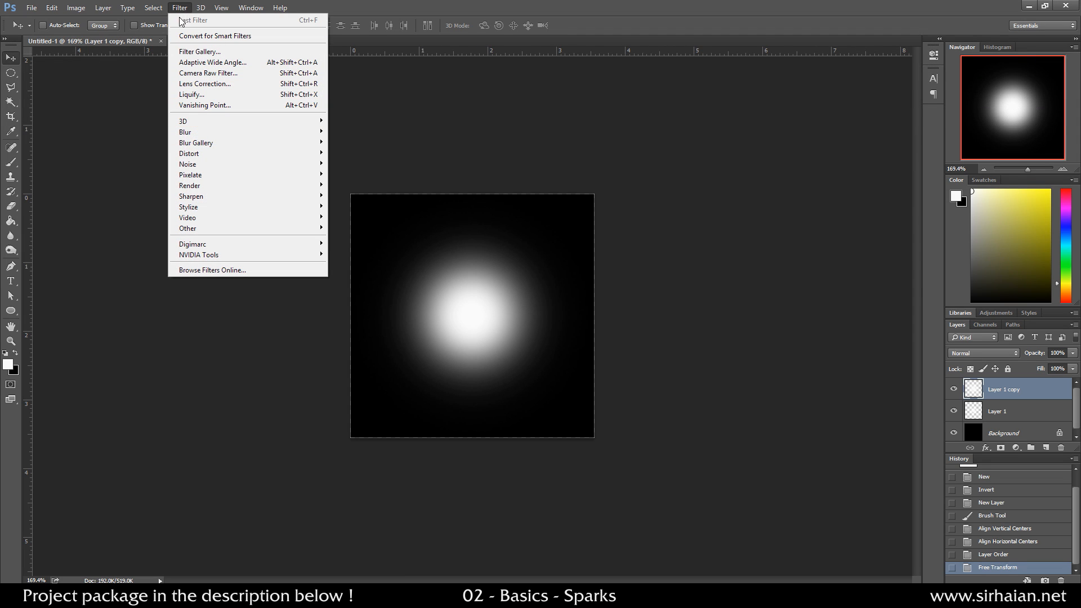
left_click(363, 174)
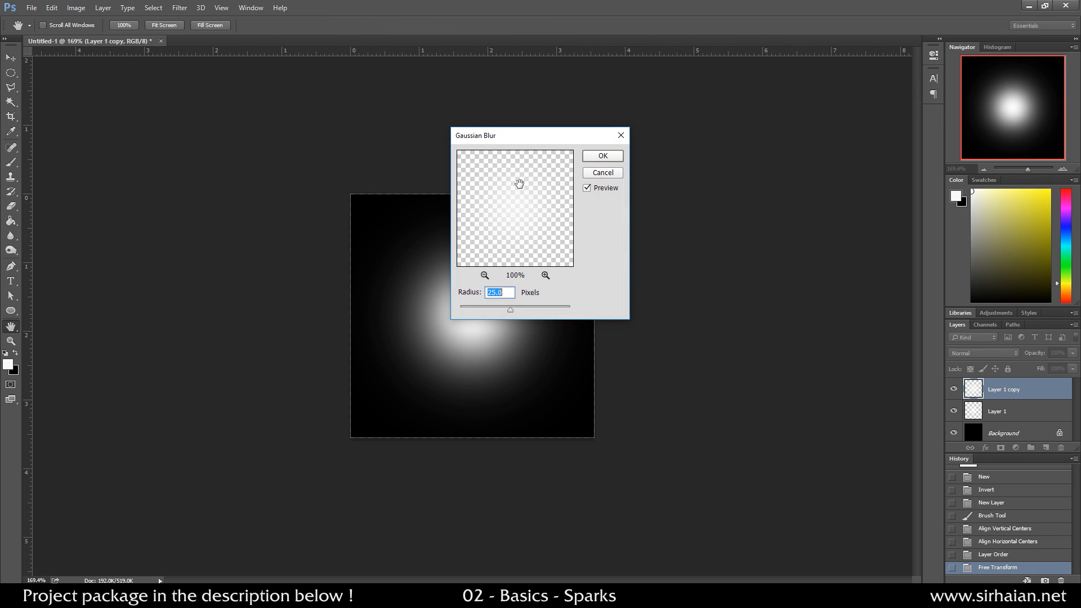
left_click_drag(519, 141, 725, 146)
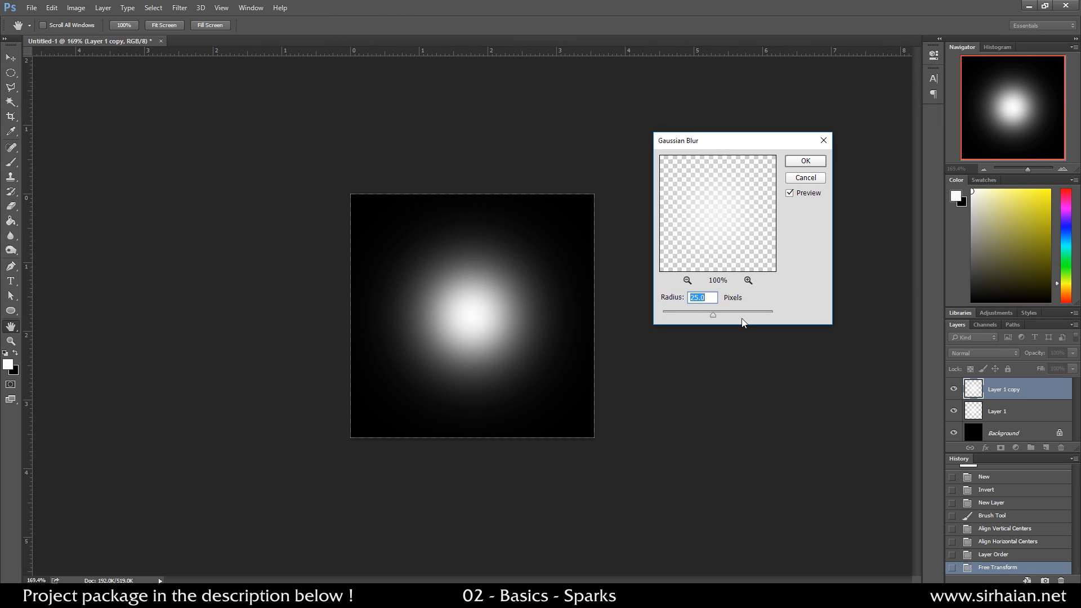
type("10")
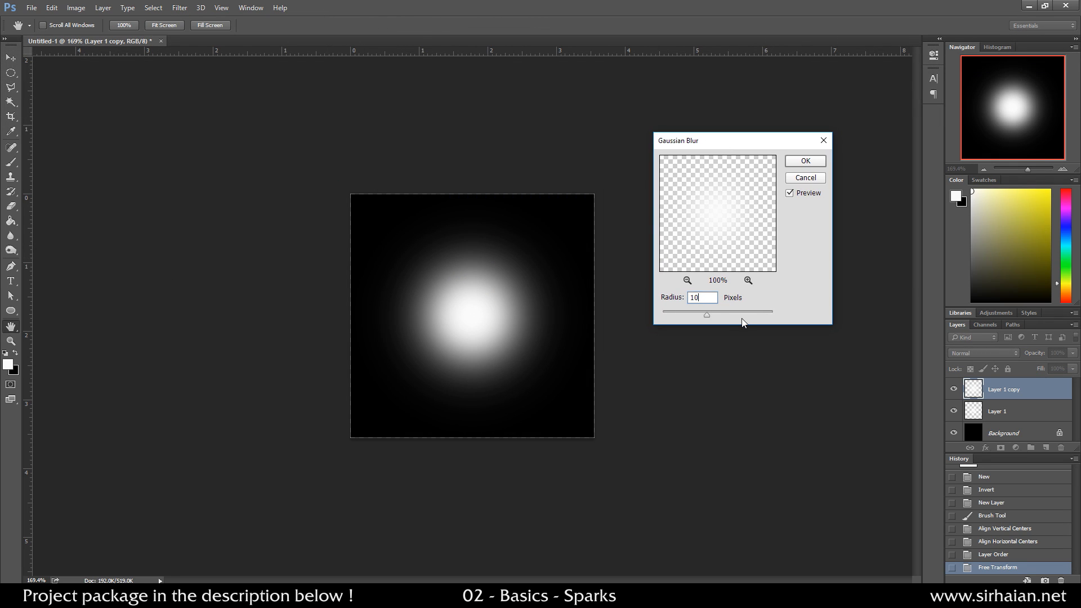
key("Return")
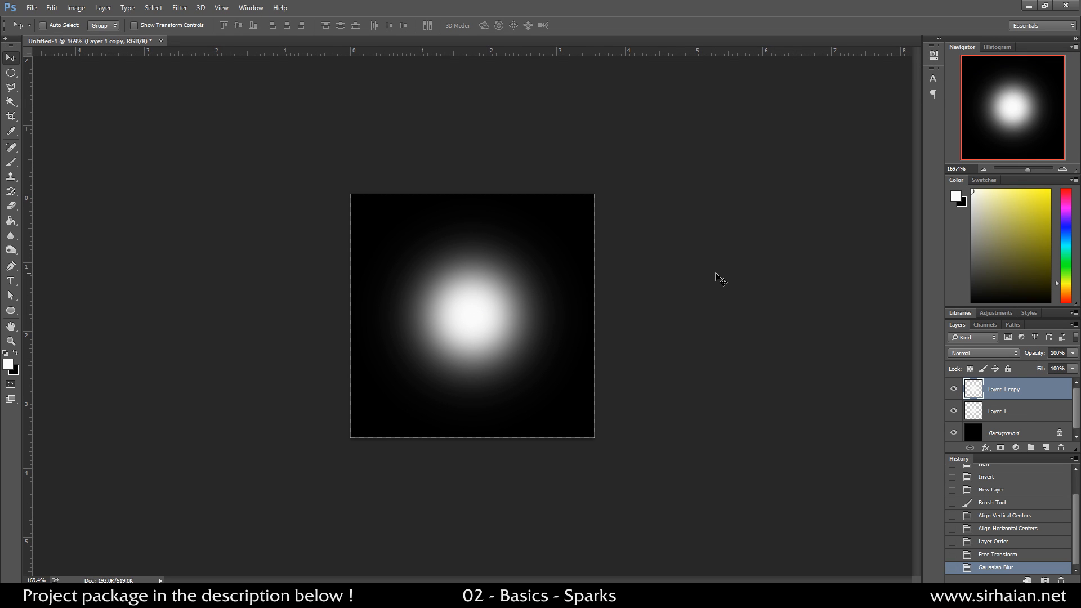
- Start saving the document and choose Targa as the file format
key("ctrl+s")
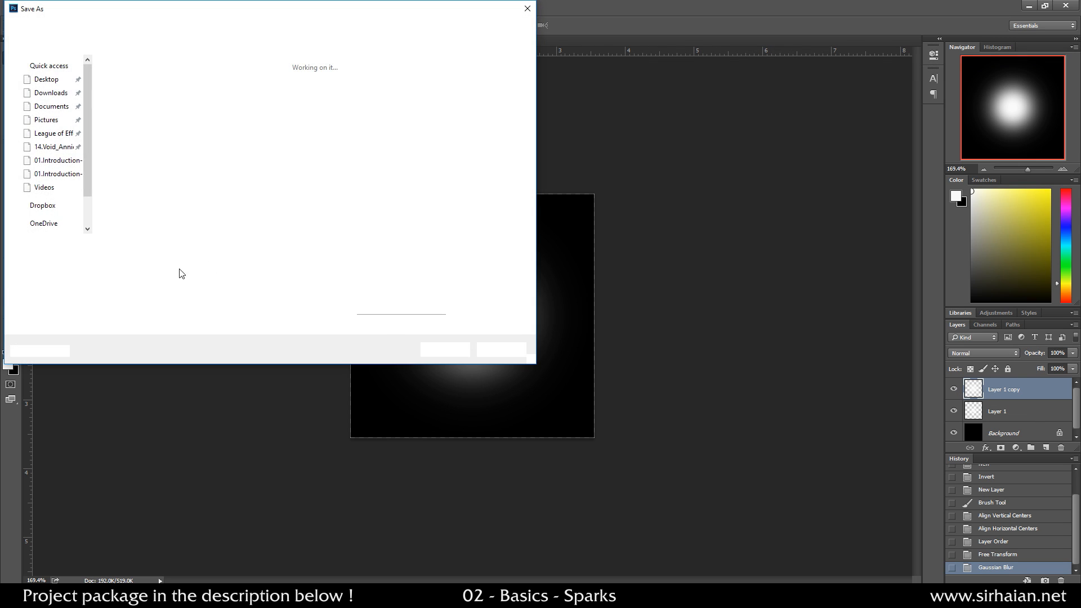
left_click(124, 261)
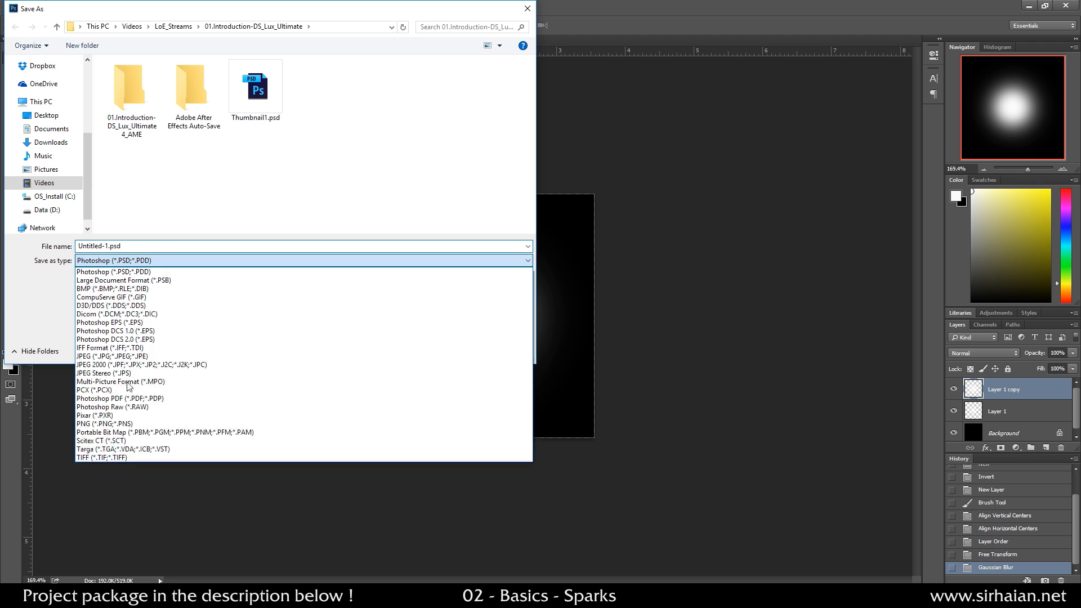
left_click(139, 450)
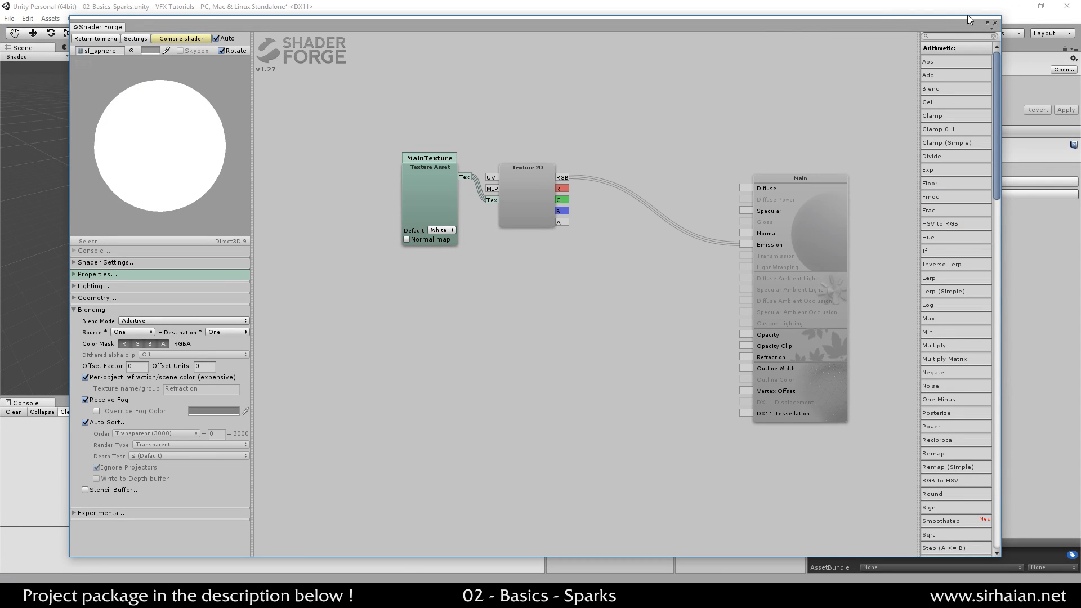
- Switch to Unity, show the project in File Explorer and create a Textures folder inside its Assets folder
left_click(990, 24)
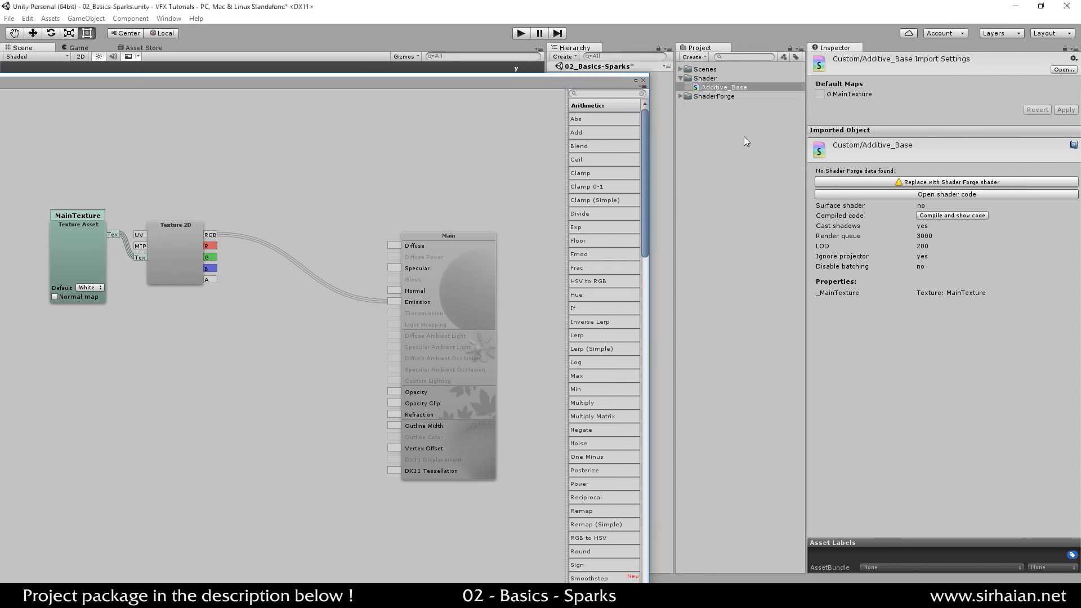
right_click(717, 117)
left_click(766, 139)
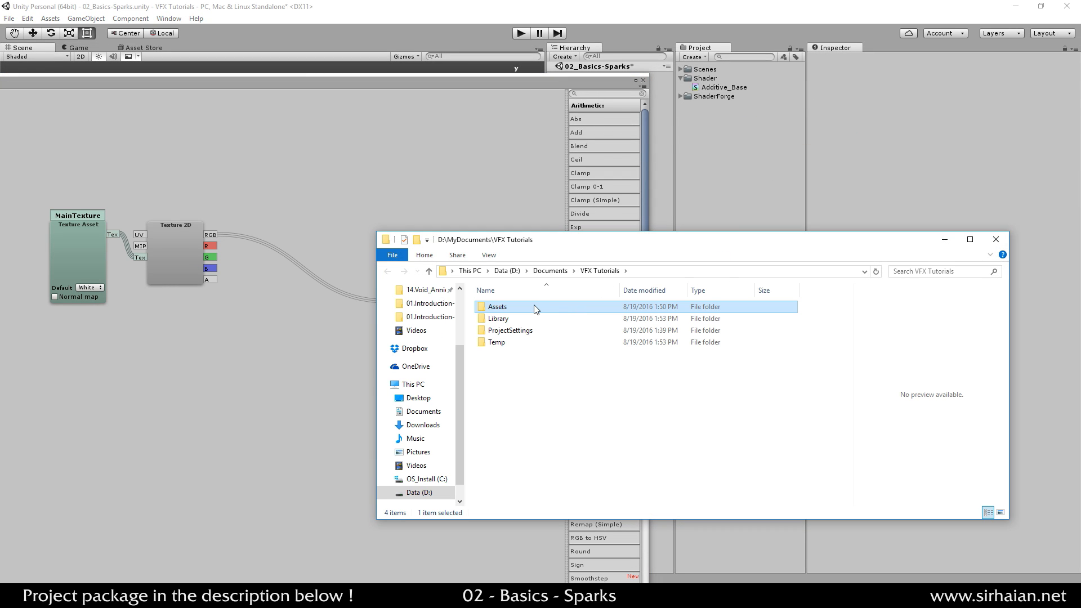
double_click(535, 310)
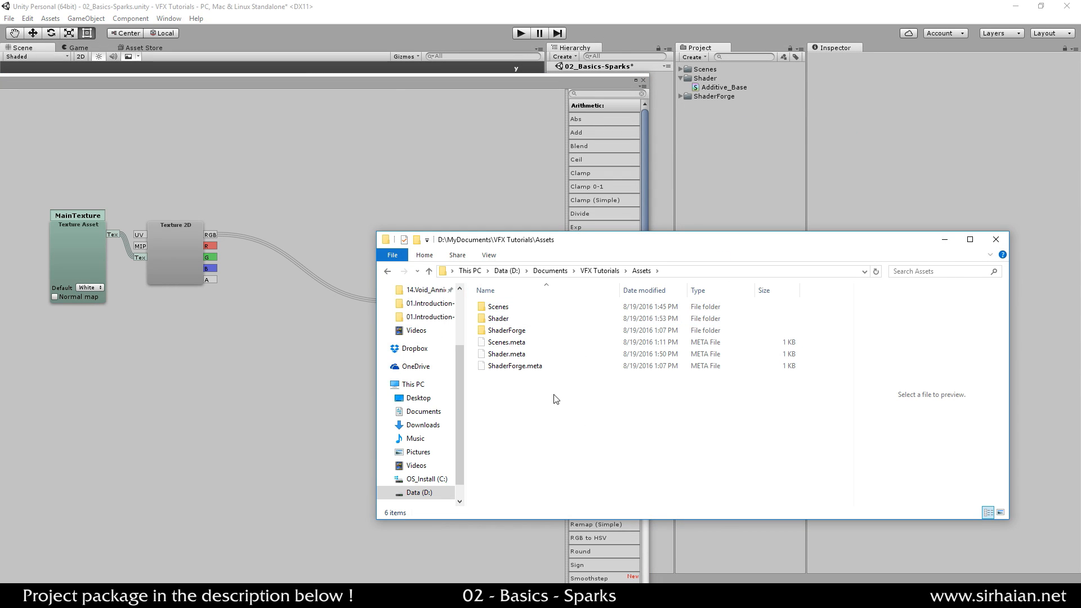
key("ctrl+shift+n")
type("Textures")
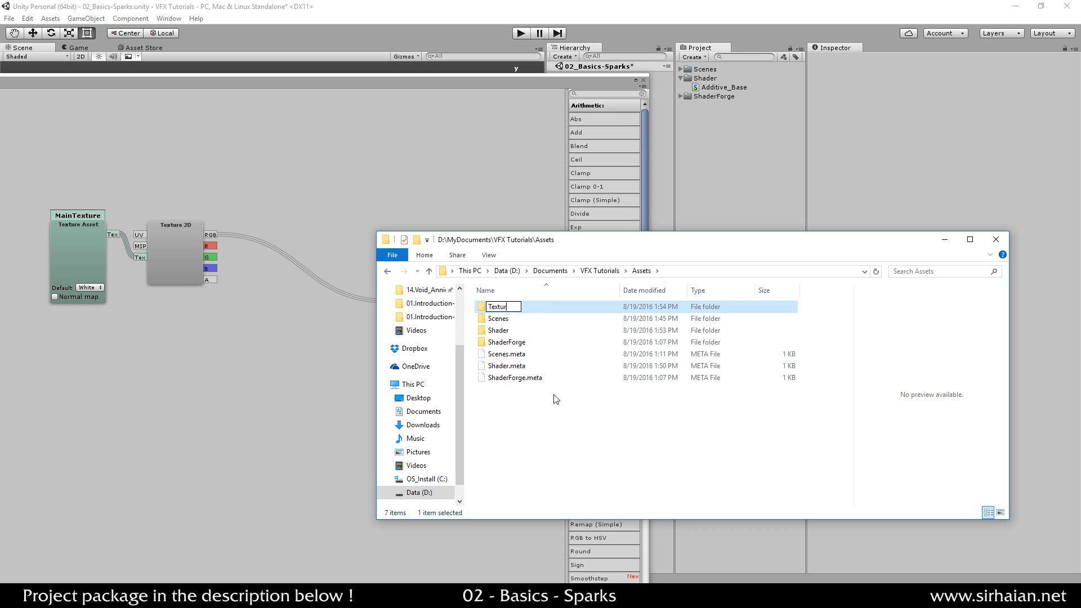
key("Return")
- Copy the Textures folder's path and set the Photoshop save location to D:\MyDocuments\VFX Tutorials\Assets\Textures
double_click(570, 342)
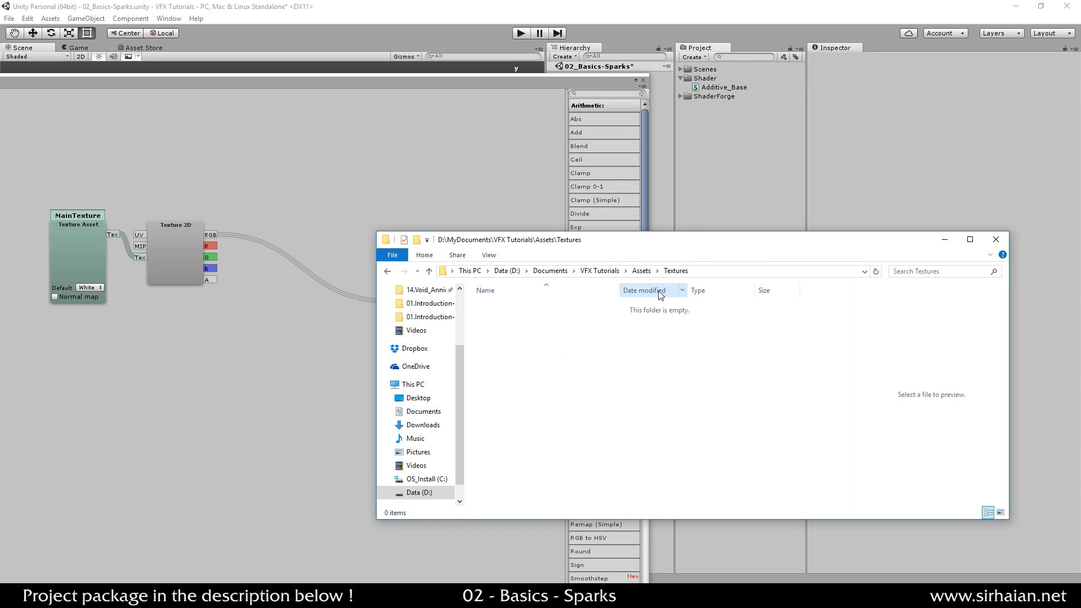
left_click(709, 271)
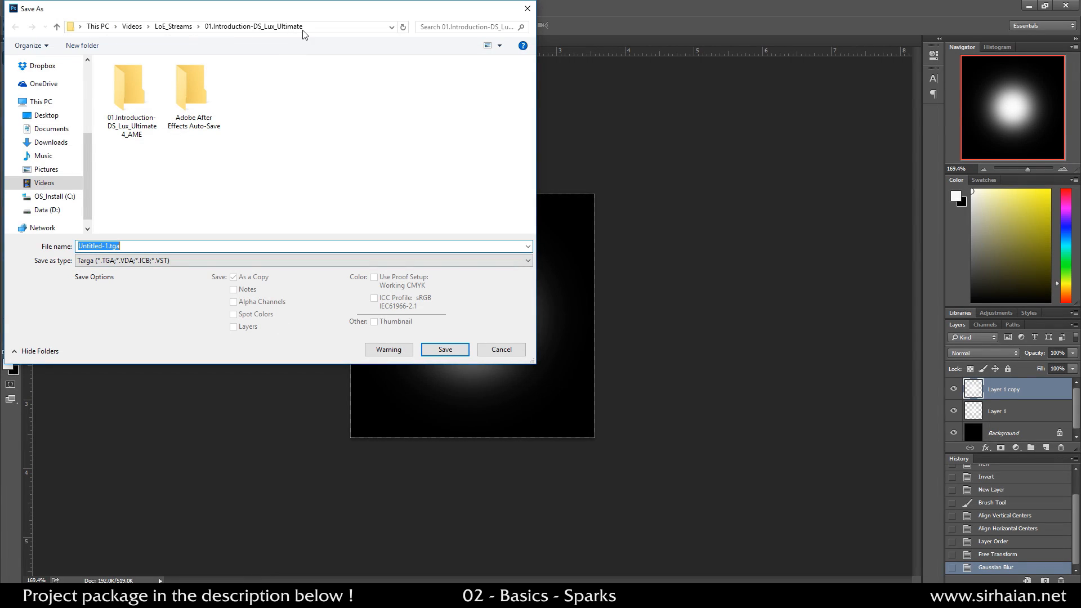
type("D:\\MyDocuments\\VFX Tutorials\\Assets\\Textures")
left_click(320, 31)
type("D:\\MyDocuments\\VFX Tutorials\\Assets\\Textures")
key("Return")
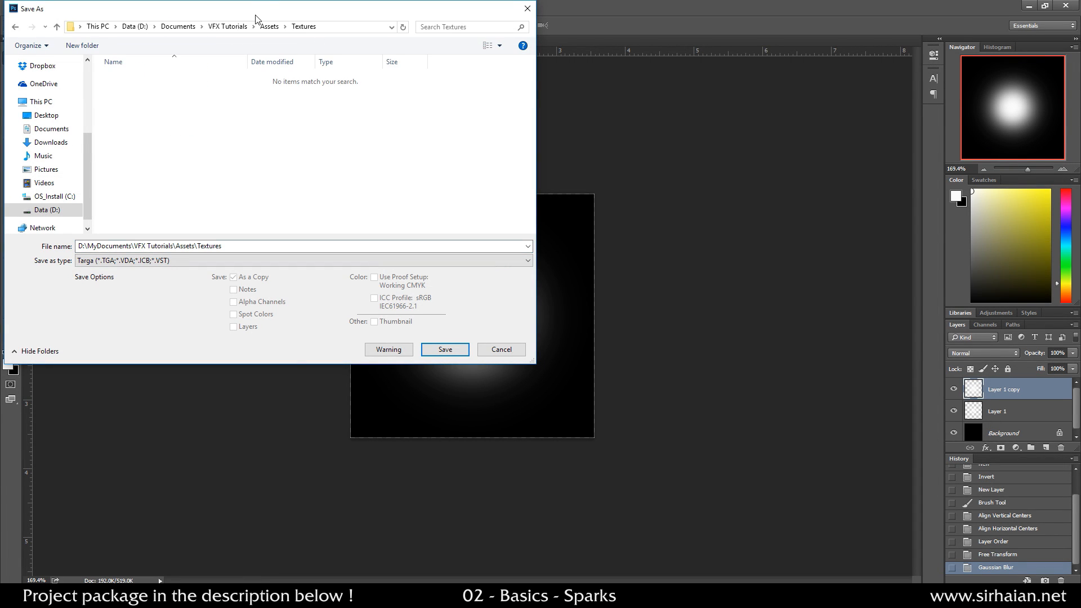
- Save the glow texture as Glow_01 in Targa format at 24 bits/pixel in the Textures folder
left_click_drag(254, 14, 507, 42)
left_click(482, 273)
type("GLow_01")
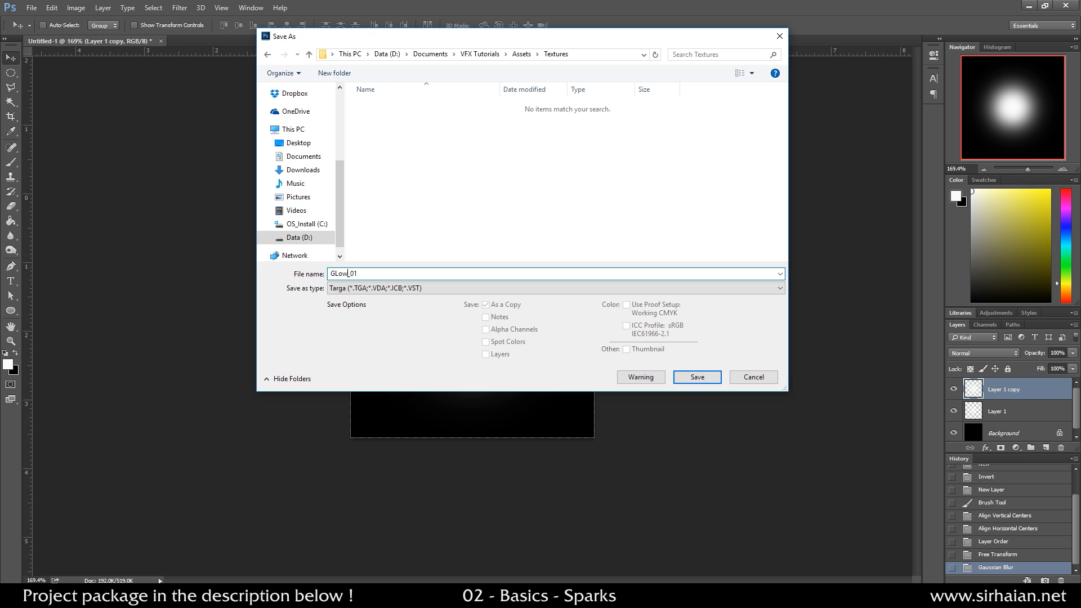
key("BackSpace")
type("l")
left_click(695, 376)
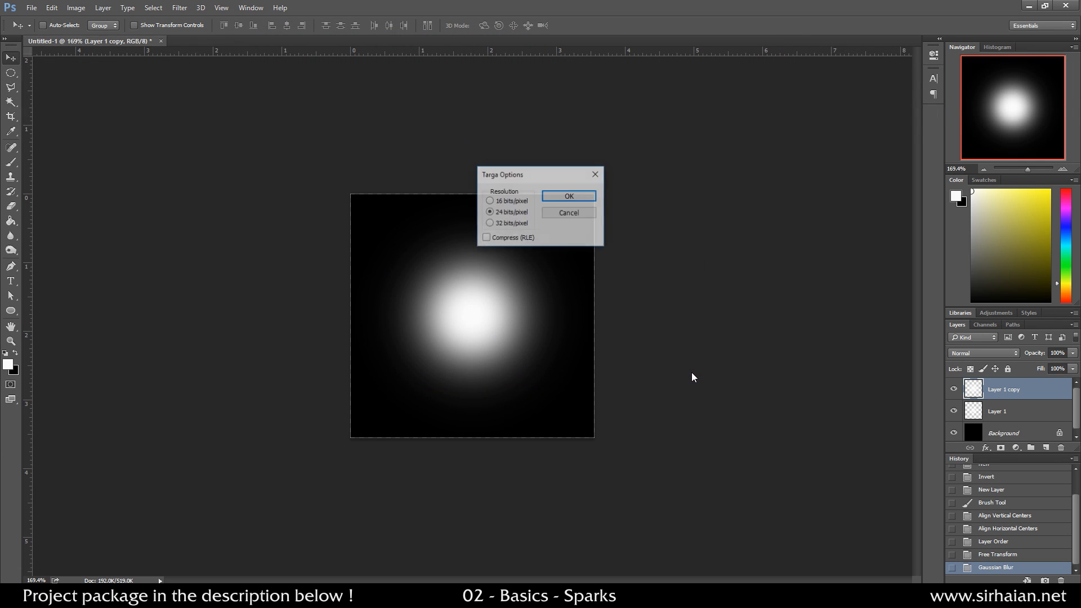
left_click(568, 196)
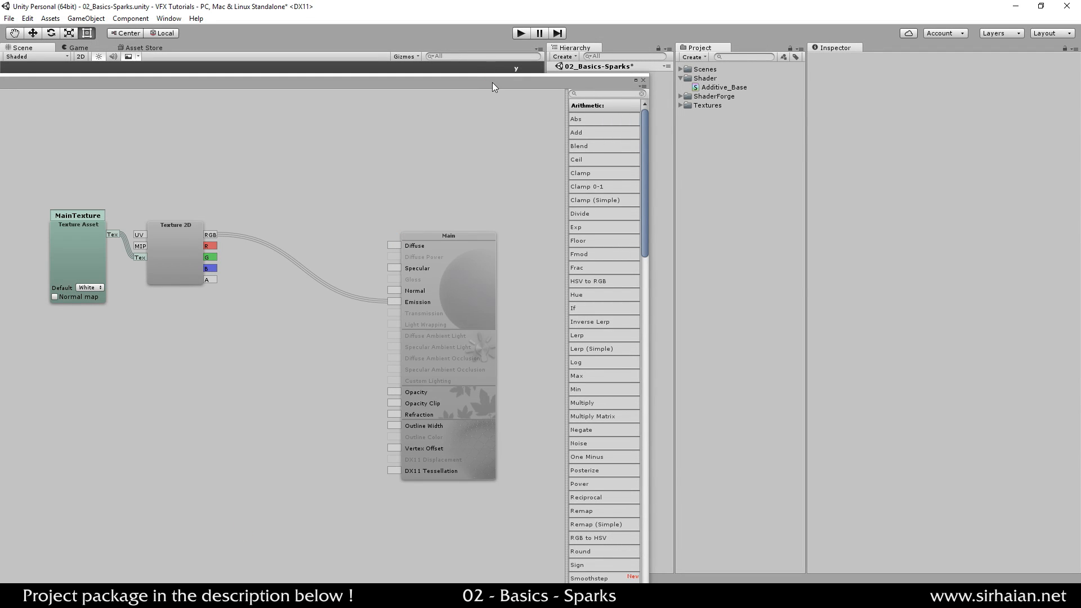
- Switch to Unity and assign the Glow_01 texture to the MainTexture node in Shader Forge
left_click_drag(492, 82, 807, 32)
left_click(410, 221)
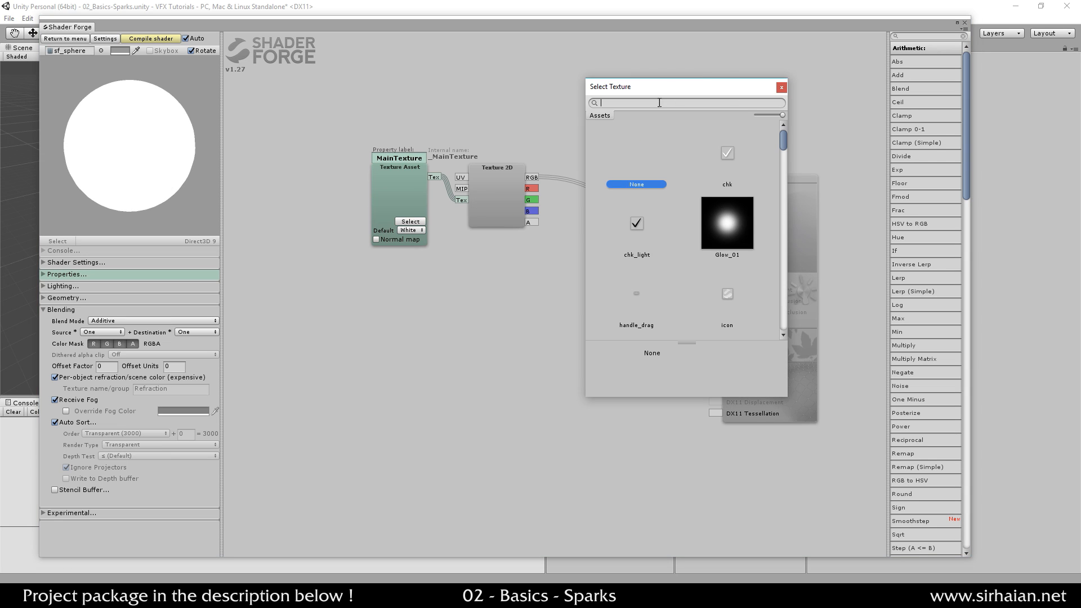
left_click_drag(732, 28, 453, 190)
left_click(681, 105)
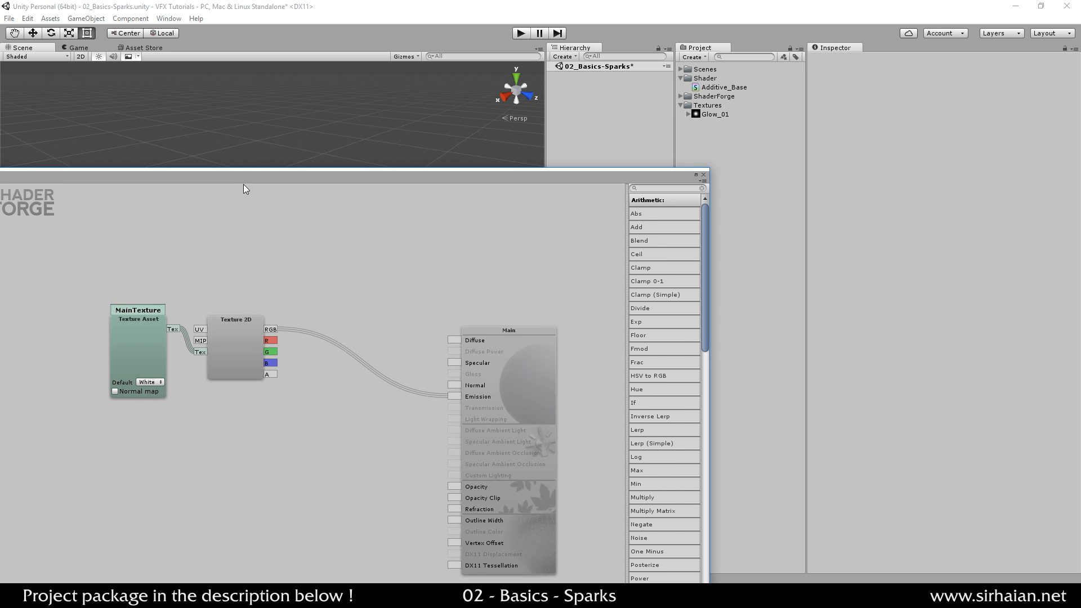
left_click_drag(243, 186, 445, 45)
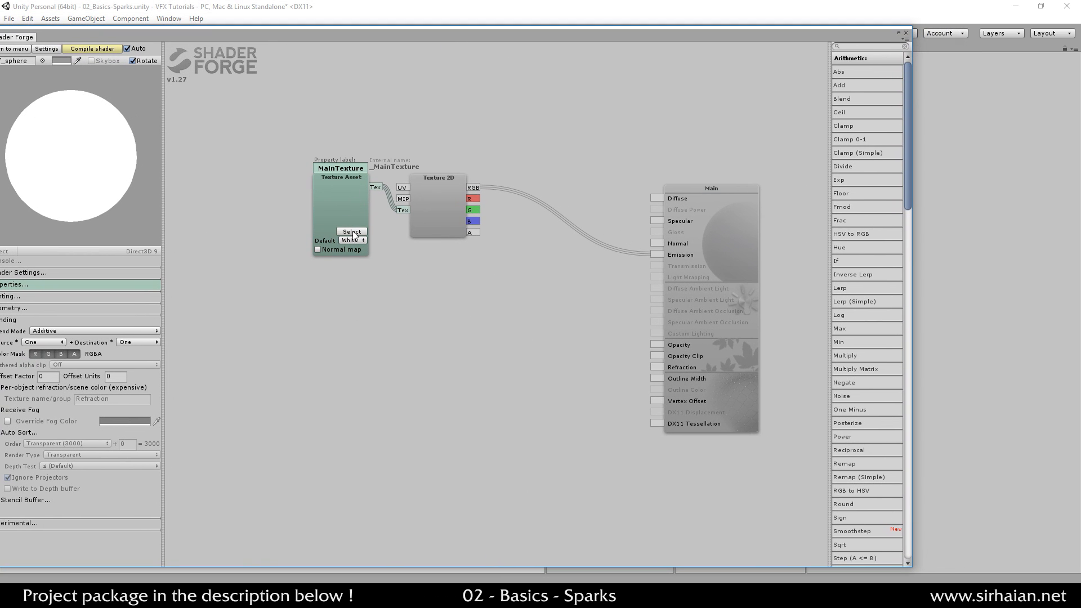
left_click(352, 232)
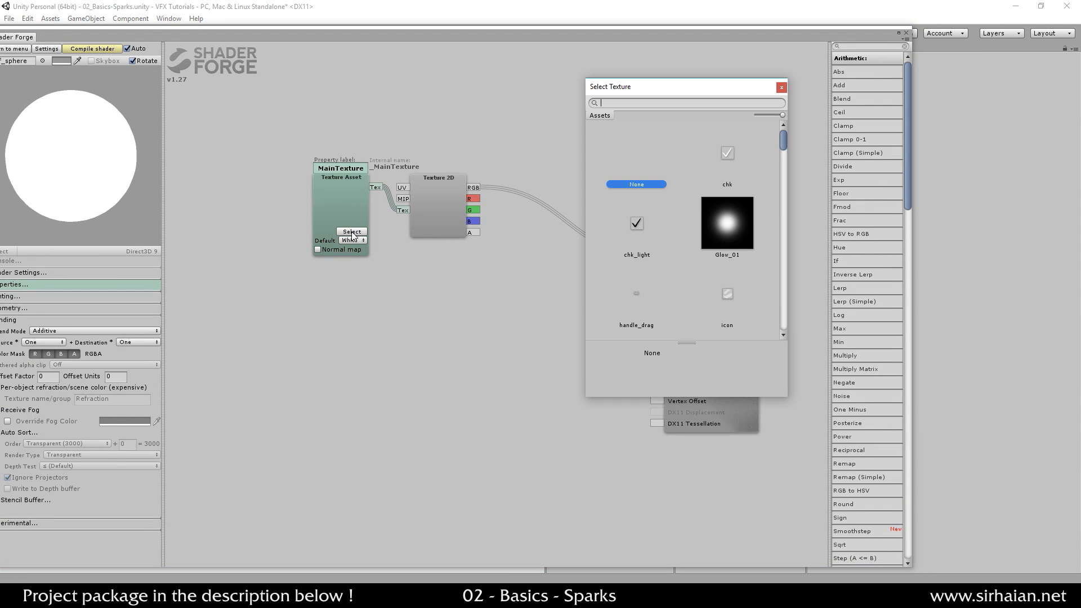
left_click(737, 233)
double_click(736, 218)
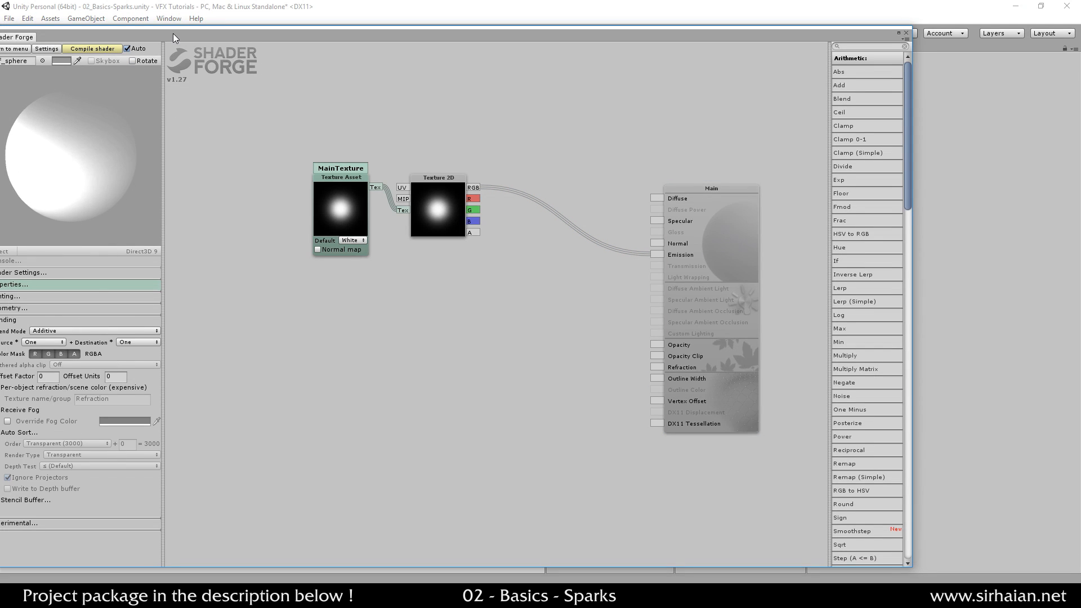
- Set the shader preview mesh to Quad and turn the preview to face the view
mouse_move(174, 33)
left_mouse_down()
mouse_move(275, 22)
mouse_move(238, 31)
left_mouse_up()
left_click(121, 57)
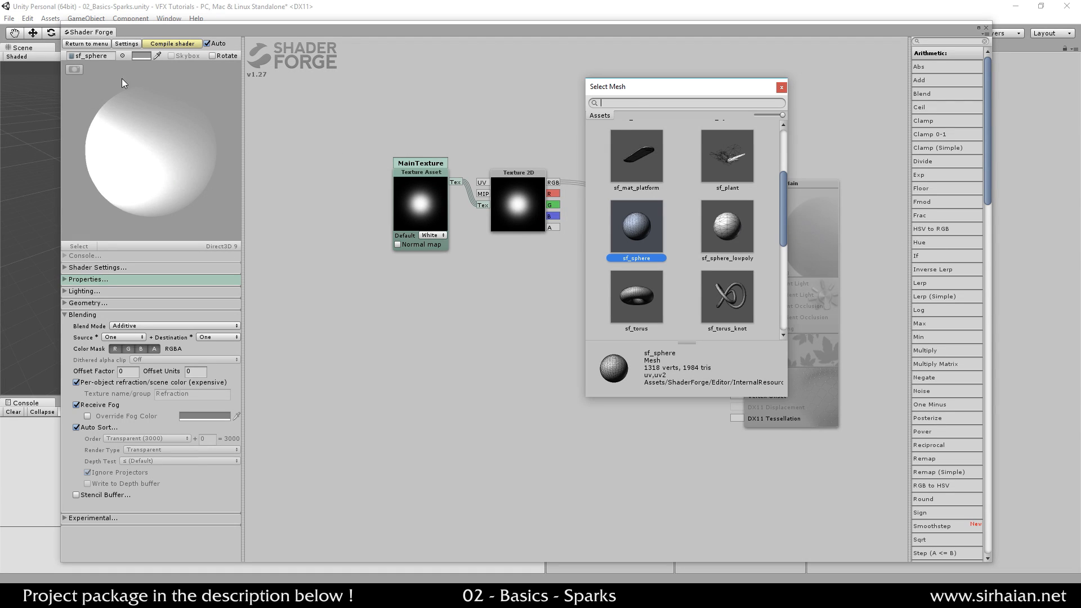
scroll(690, 226, "down", 5)
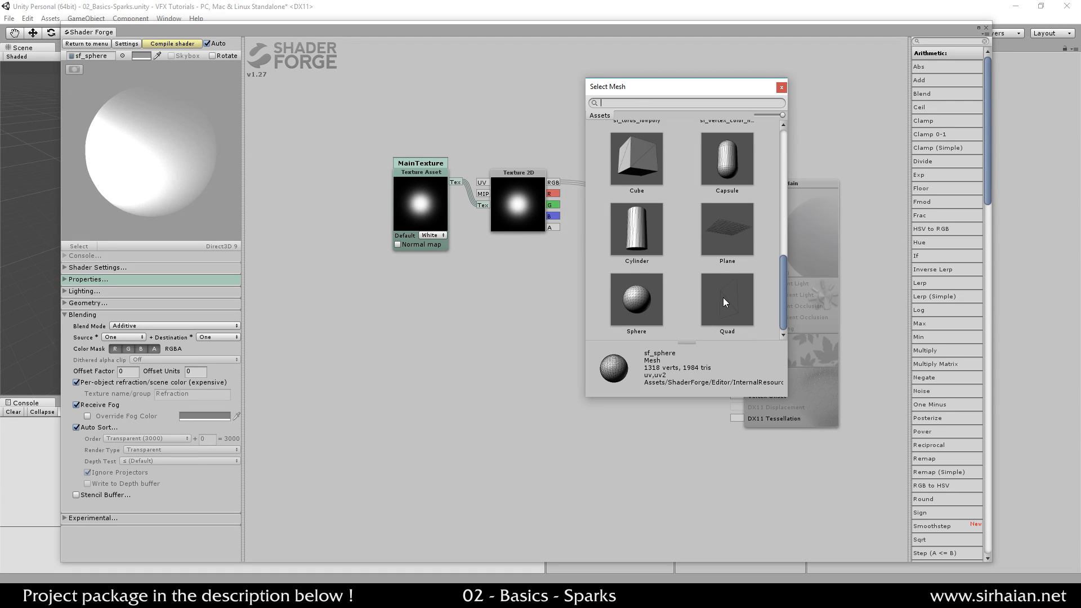
double_click(724, 299)
left_click_drag(152, 190, 367, 107)
- Move the Main node farther from Texture 2D and place a Multiply node between them
middle_click_drag(611, 120, 609, 95)
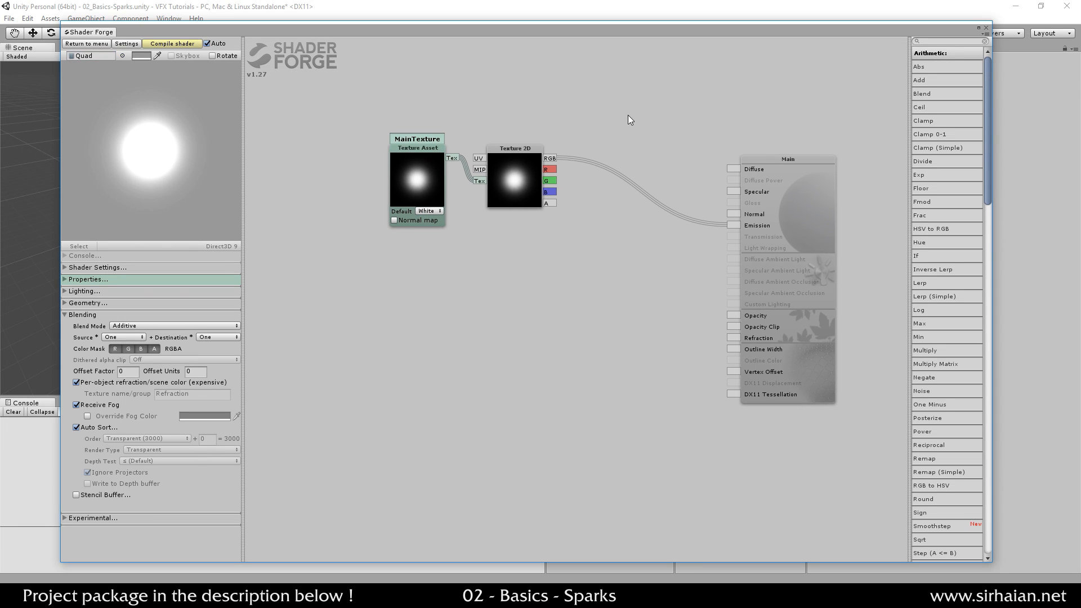
left_click_drag(808, 244, 847, 226)
key("m")
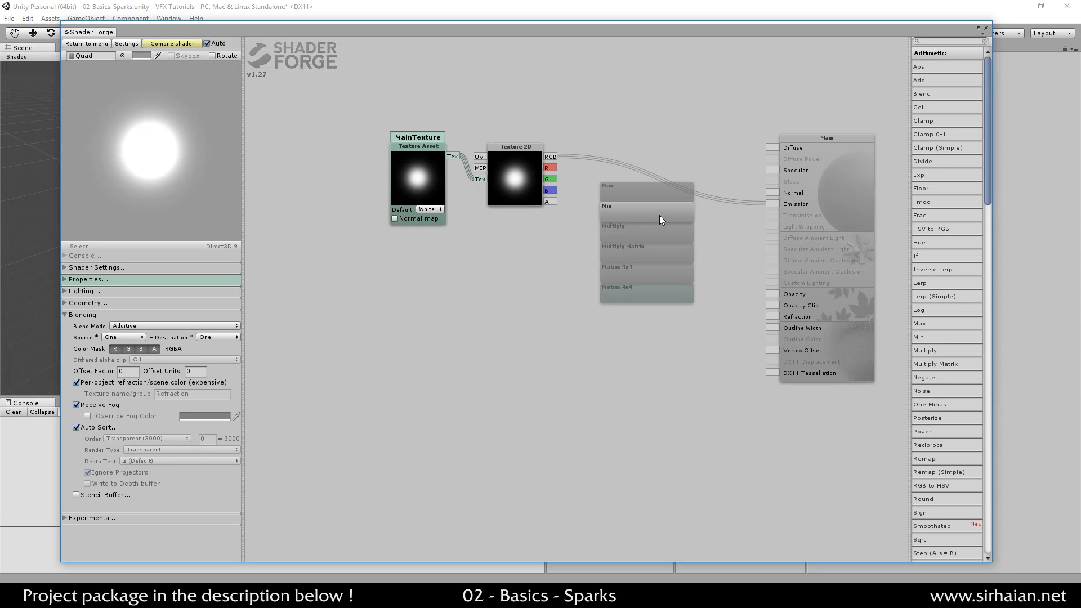
left_click(654, 233)
left_click_drag(657, 243, 689, 236)
left_click(521, 90)
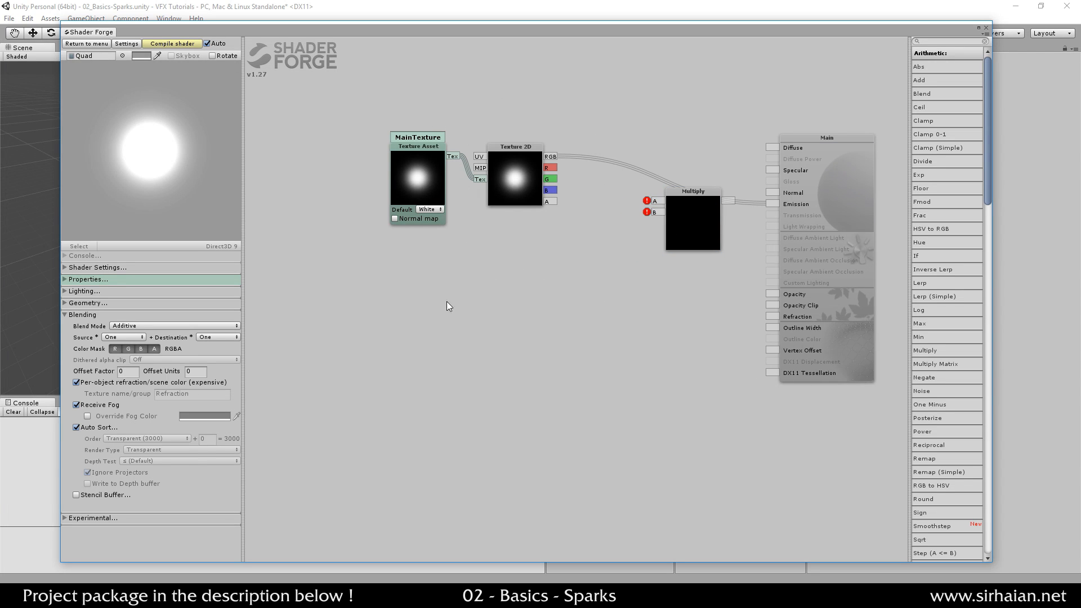
- Add a Vertex Color node below the MainTexture node
middle_click_drag(447, 302, 470, 306)
key("v")
key("v")
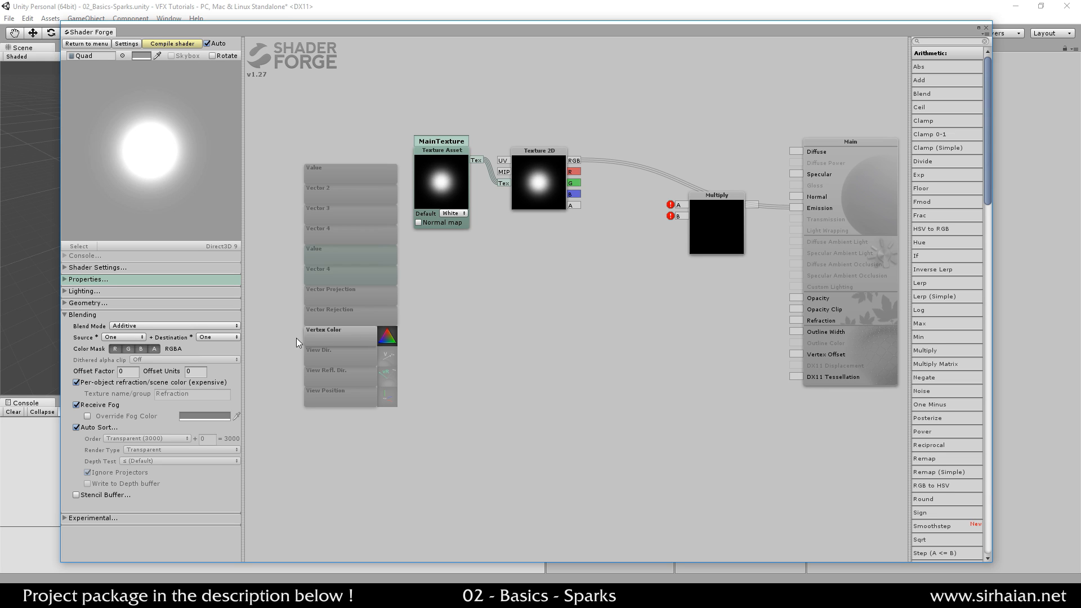
left_click(337, 337)
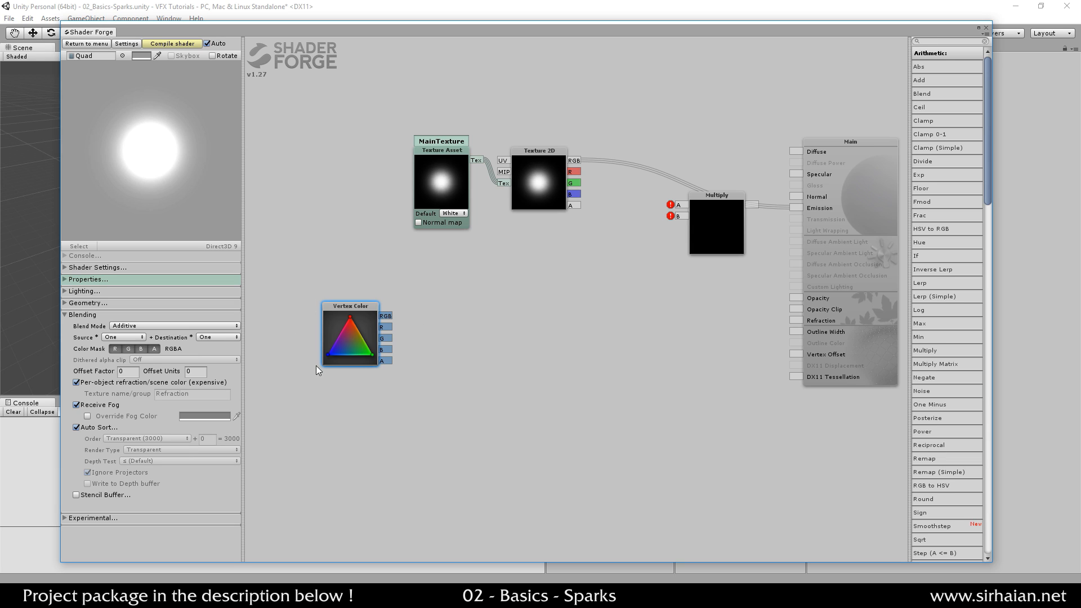
left_click(385, 293)
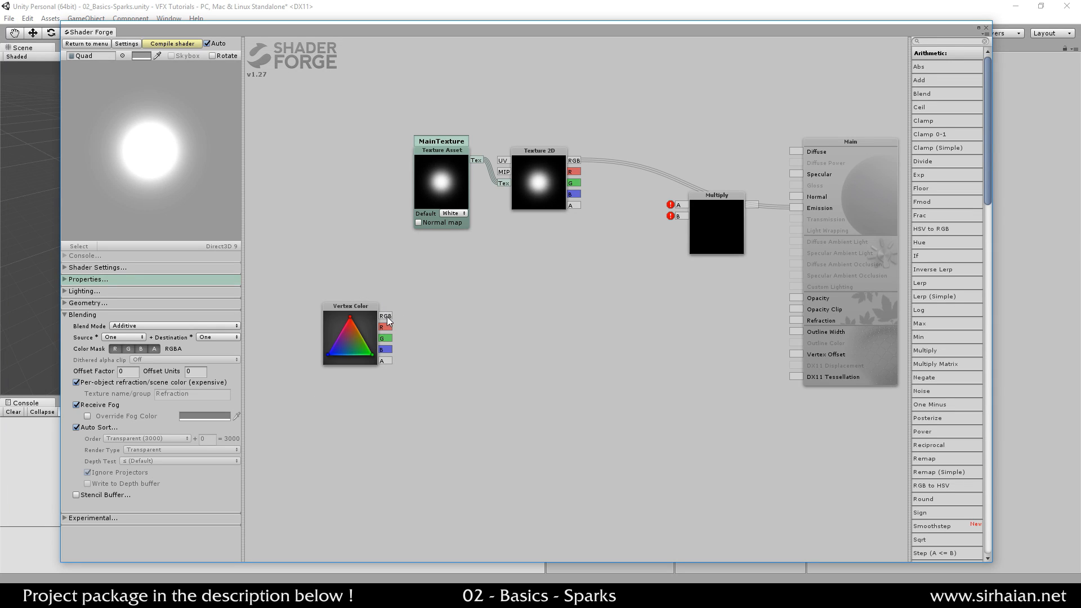
- Multiply the Vertex Color RGB by the Texture 2D RGB, feed the product into Emission and compile the shader
left_click_drag(388, 319, 681, 240)
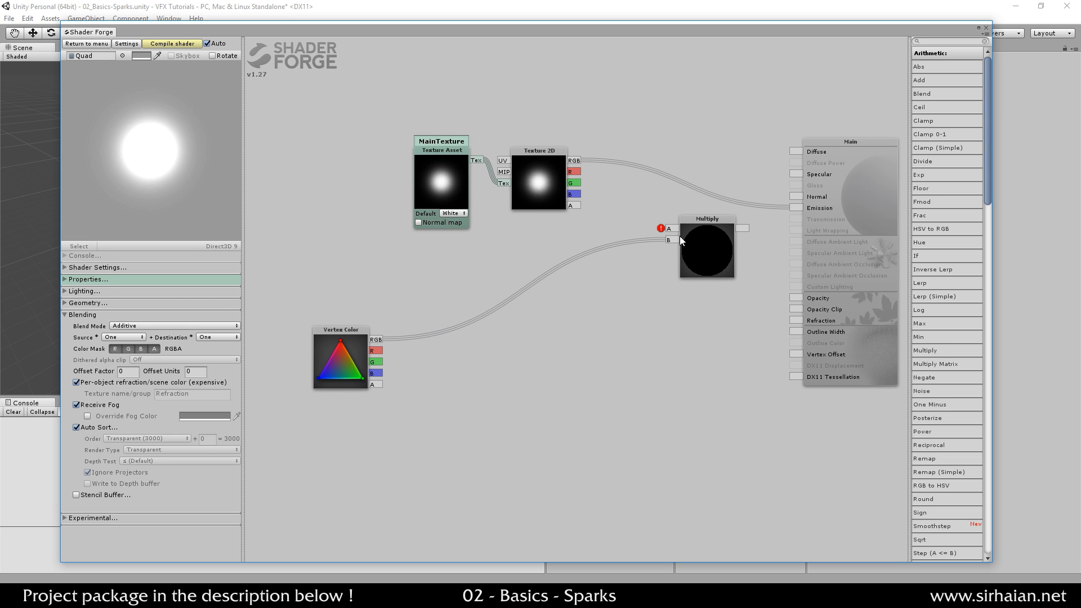
left_click_drag(579, 166, 744, 193)
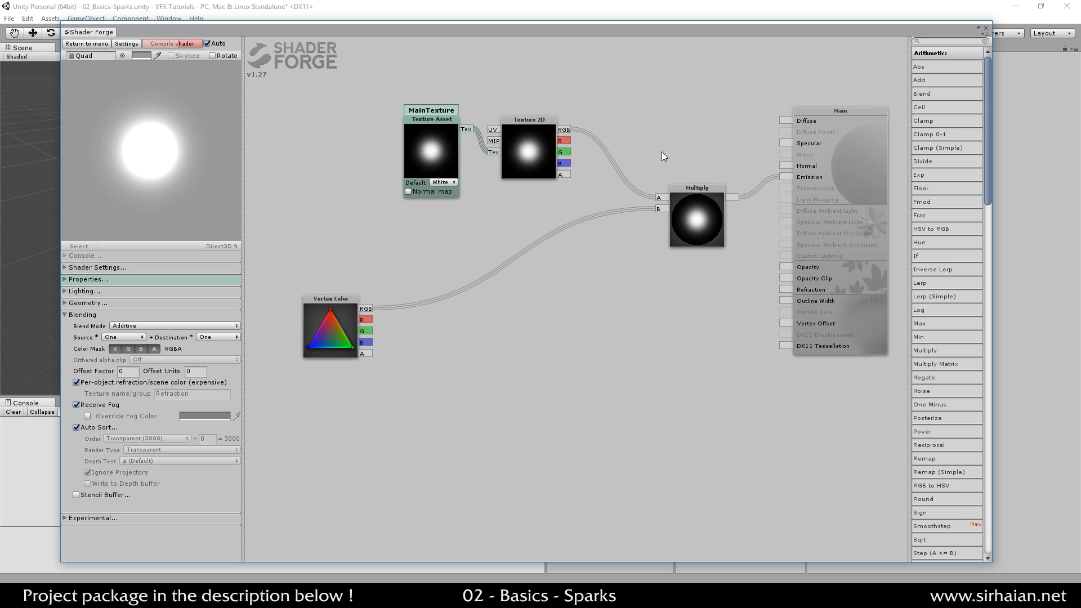
left_click(185, 40)
- Connect the Vertex Color alpha to the Multiply node's C input, compile the shader and close Shader Forge
left_click_drag(684, 245, 673, 249)
left_click_drag(360, 353, 626, 259)
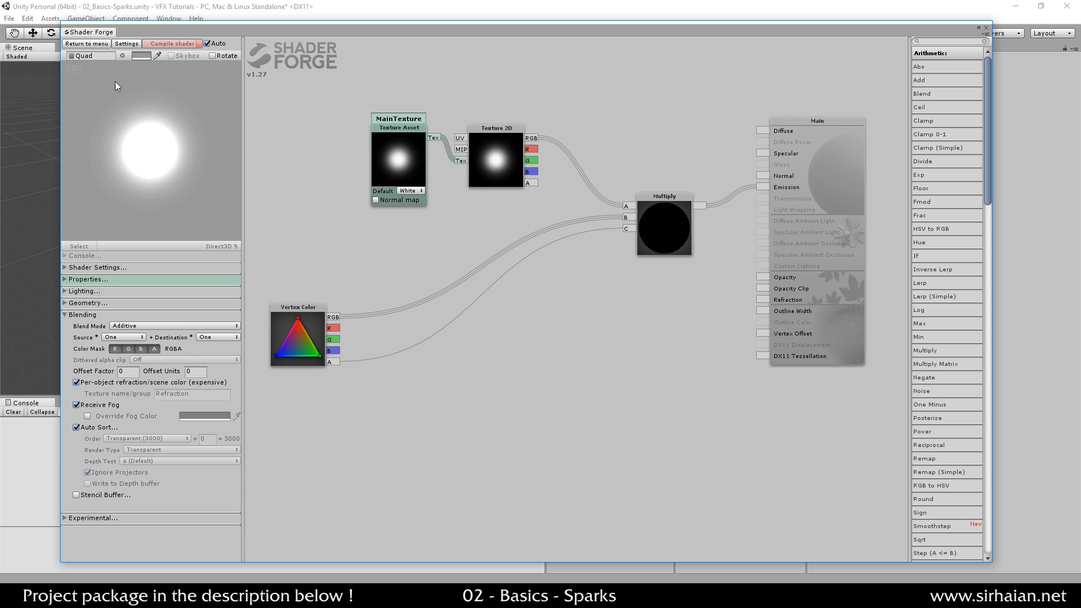
left_click(171, 49)
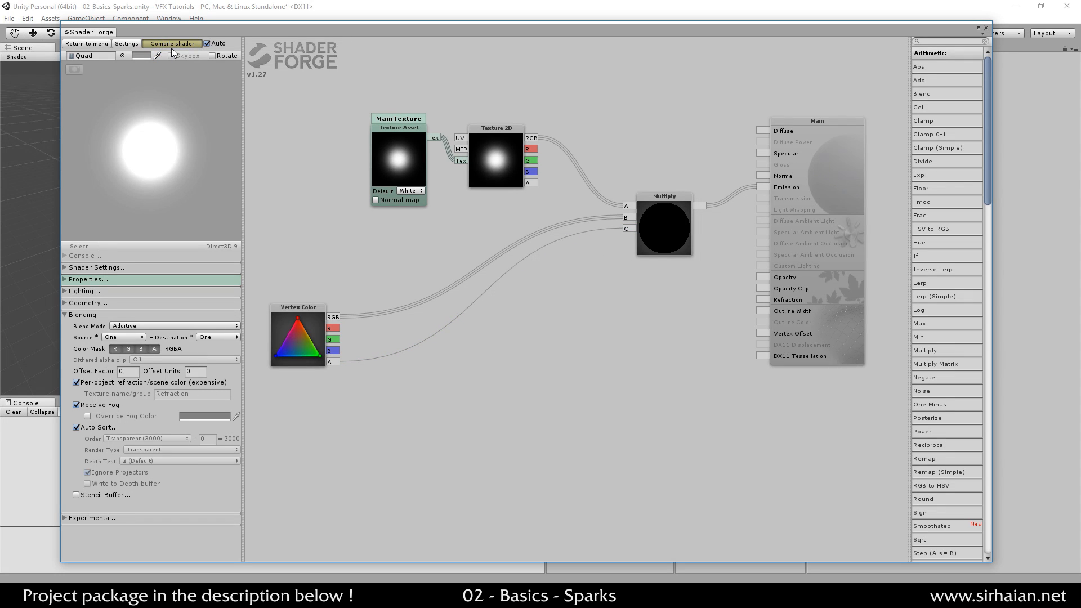
left_click(987, 28)
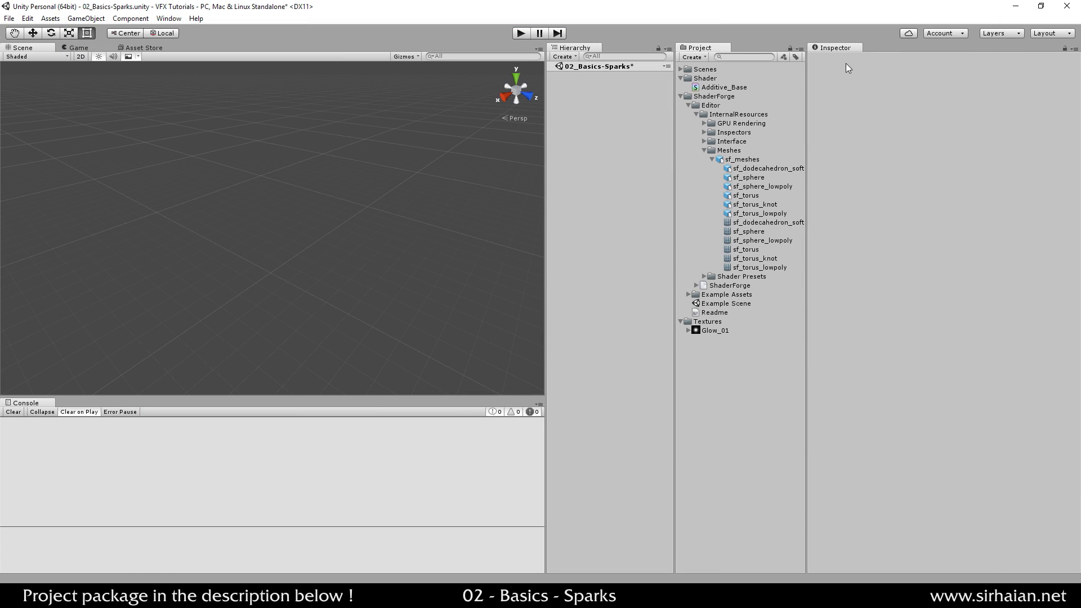
- Create a material from the Additive_Base shader and name it Glow_01
left_click(744, 87)
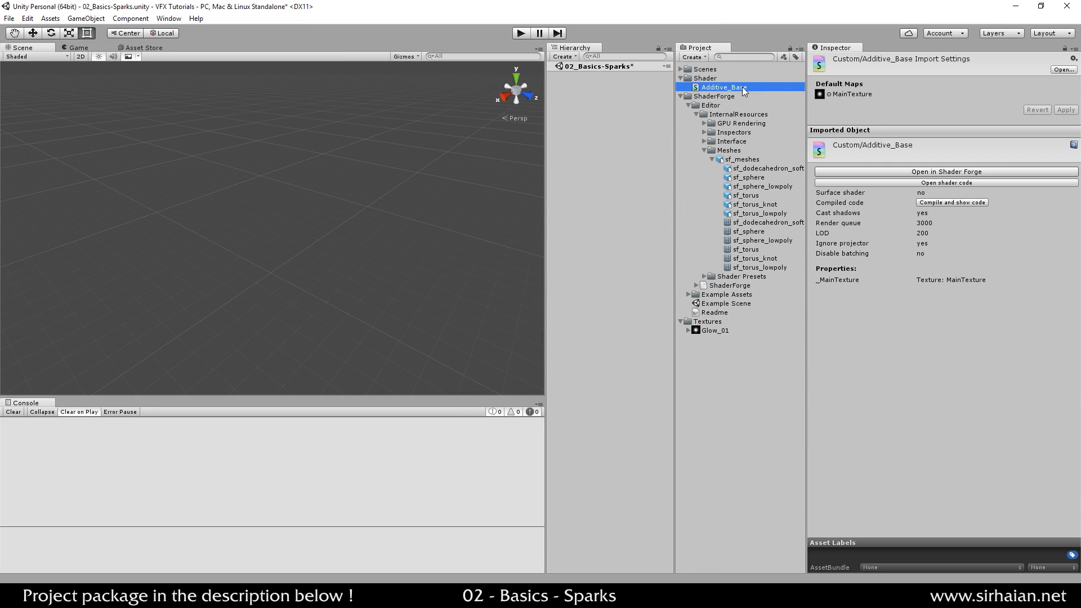
right_click(742, 87)
mouse_move(769, 94)
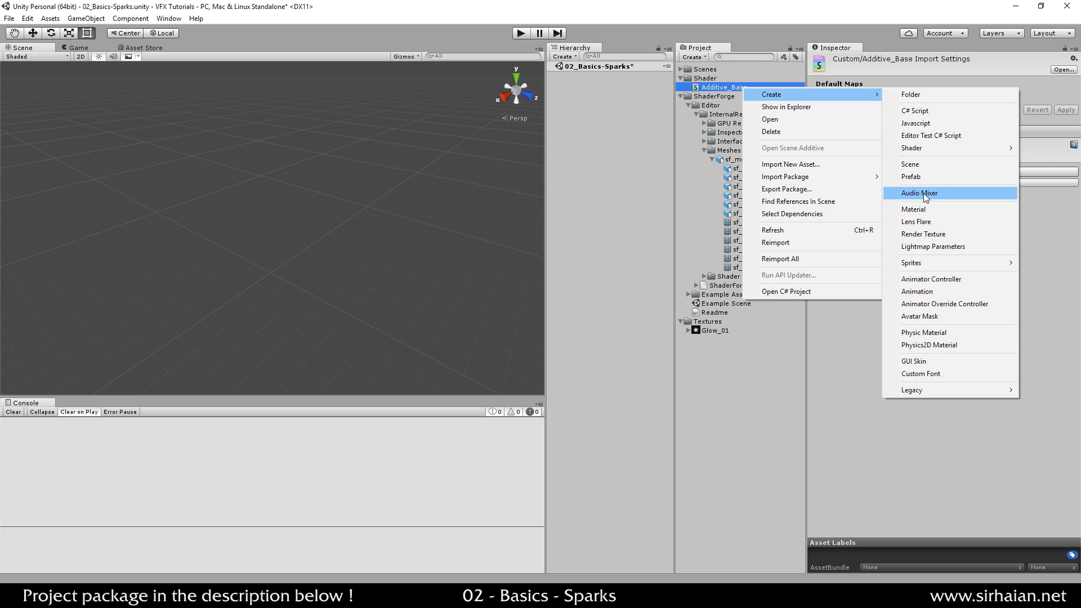
left_click(923, 209)
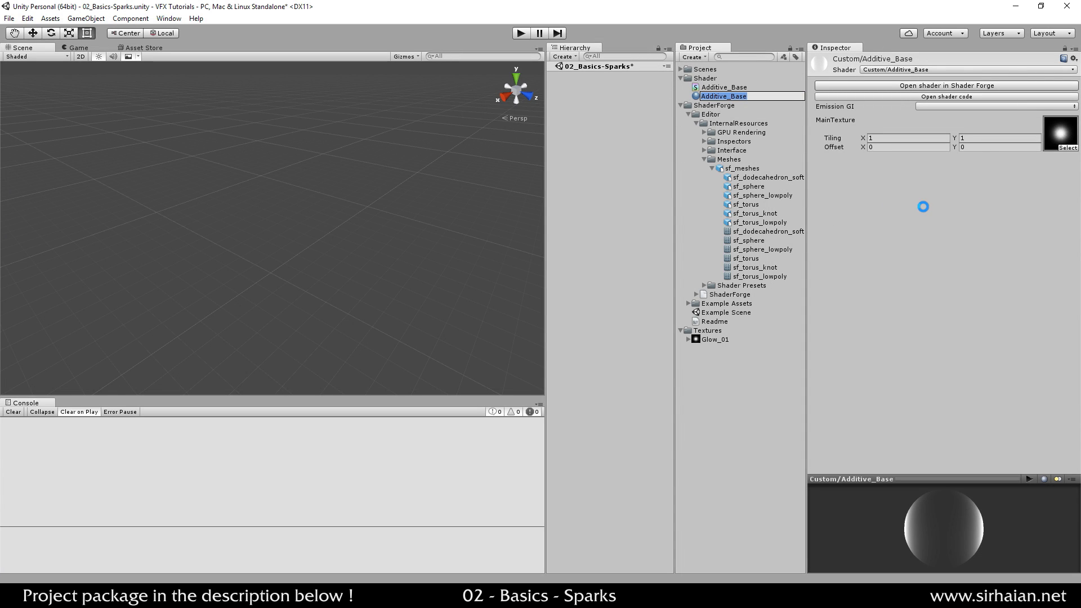
key("Return")
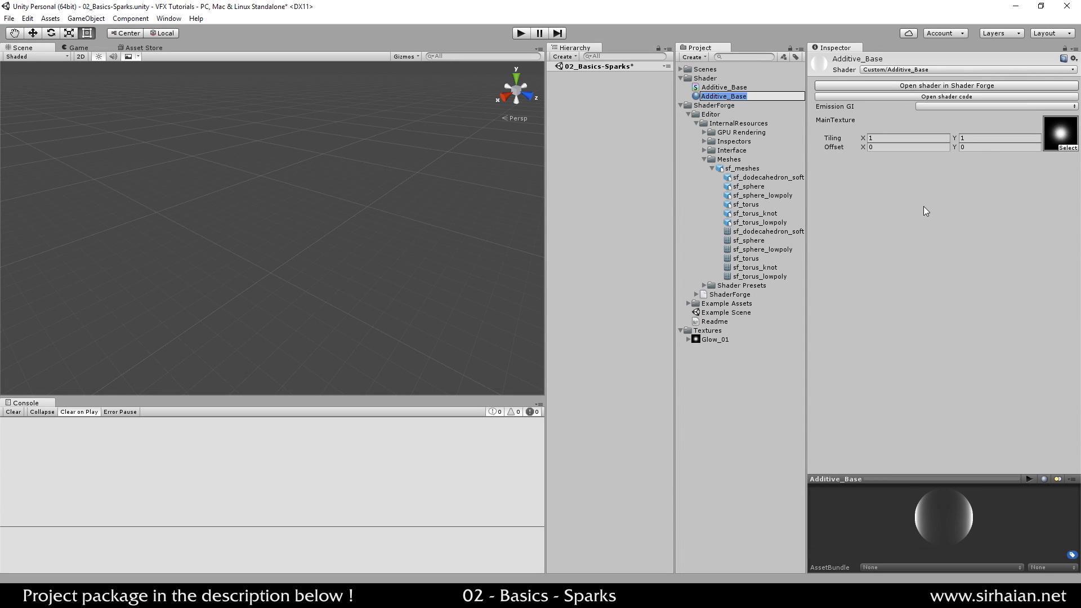
type("Glow_01")
key("Return")
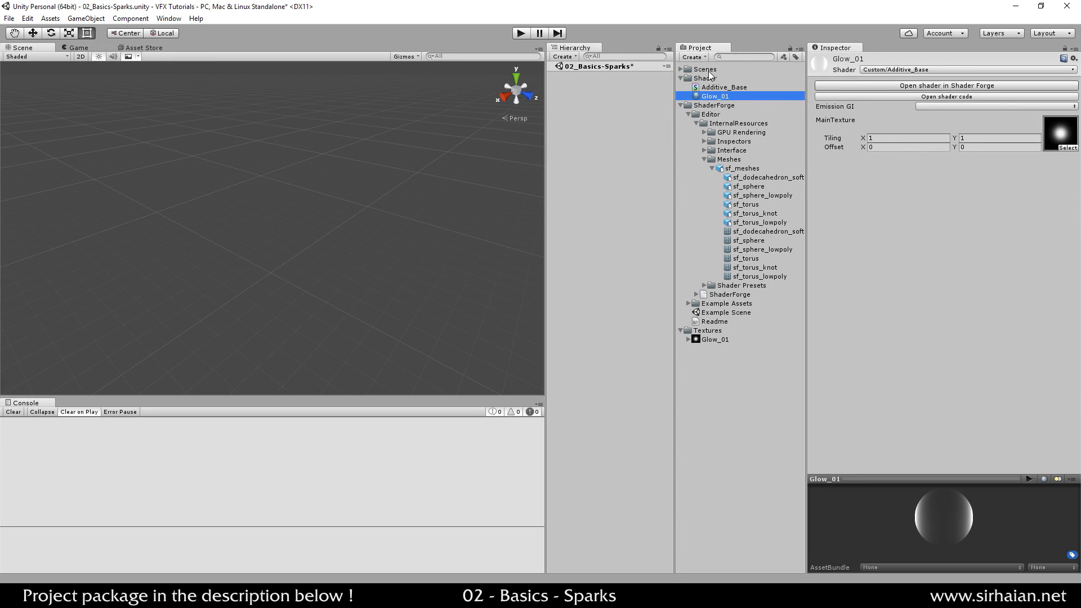
- Create a folder named Materials at the root of the project assets
right_click(741, 389)
mouse_move(785, 179)
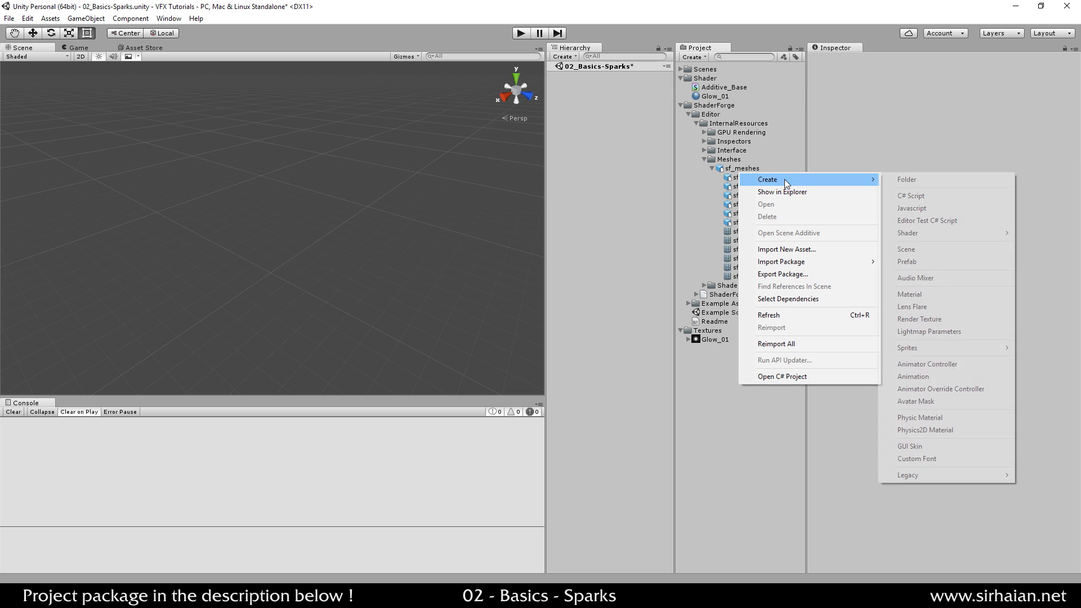
left_click(901, 180)
type("Mate")
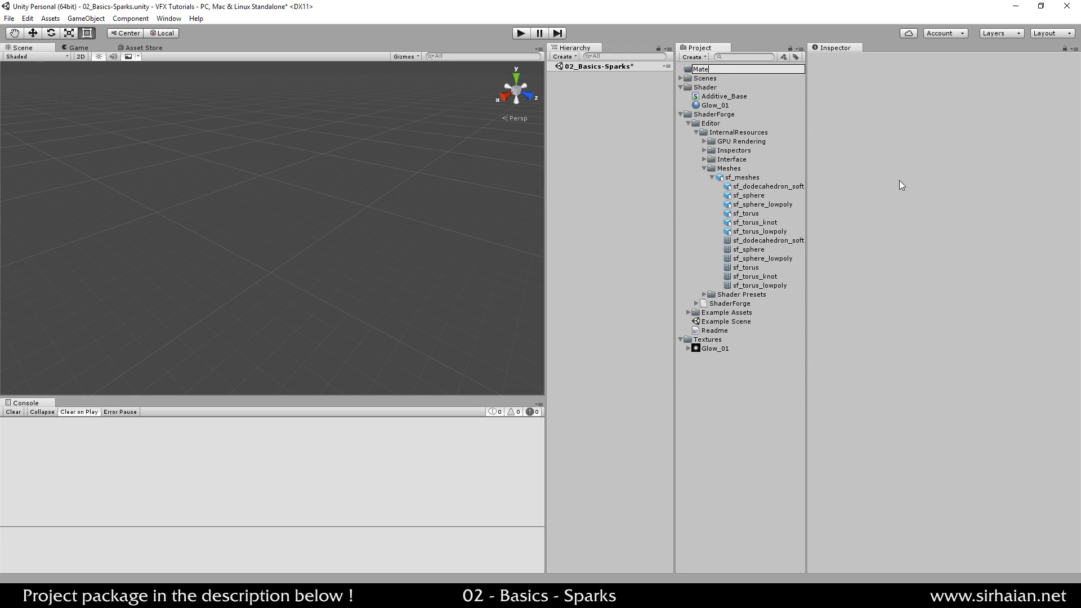
type("rials")
key("Return")
- Move the Glow_01 material into the Materials folder, then collapse ShaderForge and expand Materials
left_click(717, 105)
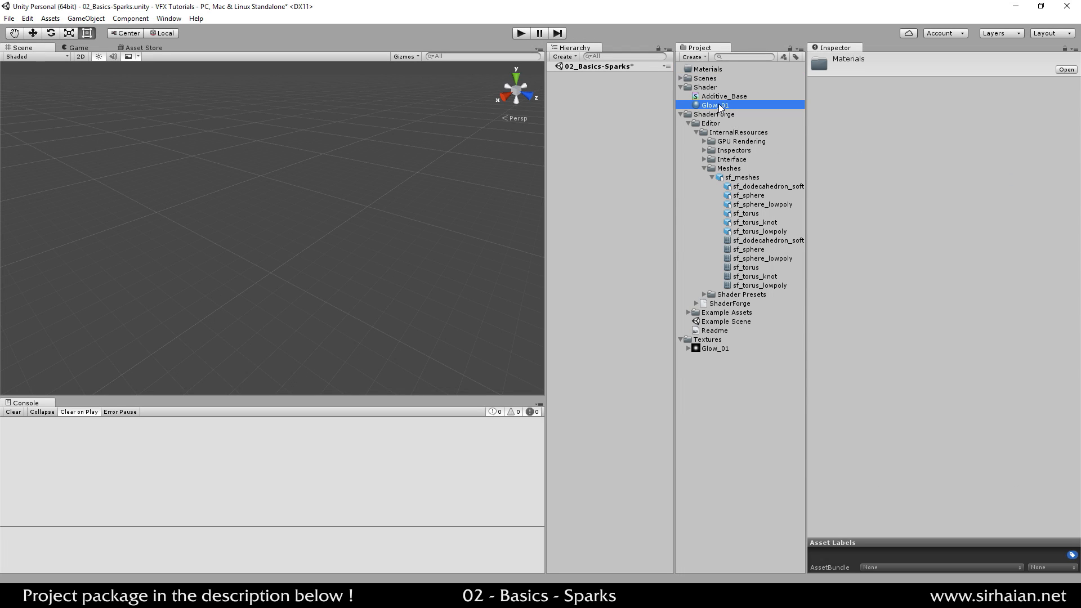
left_click_drag(717, 105, 724, 75)
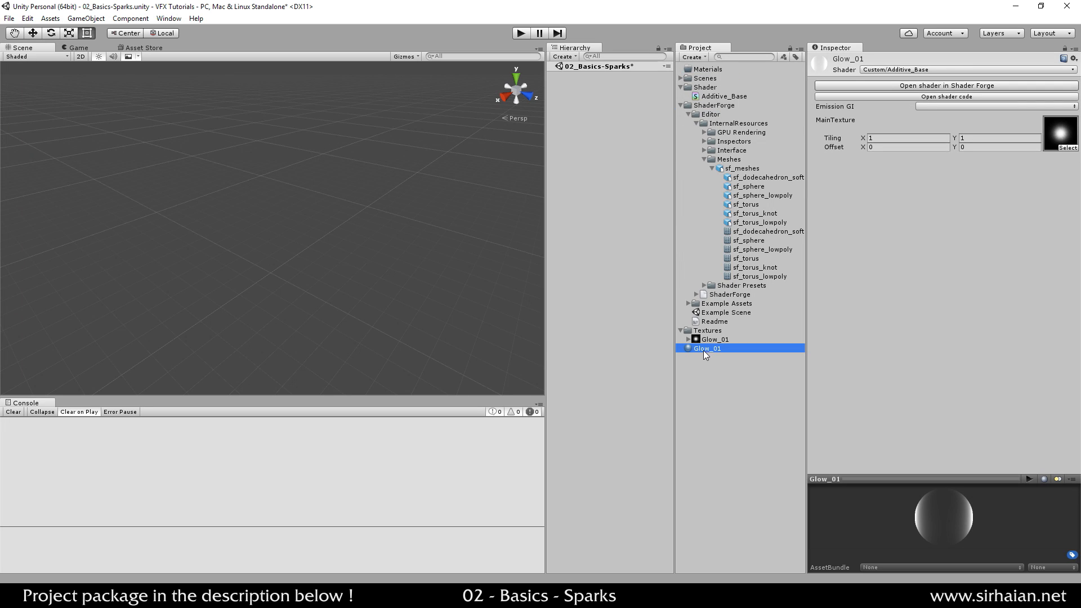
left_click_drag(704, 351, 709, 70)
left_click(681, 106)
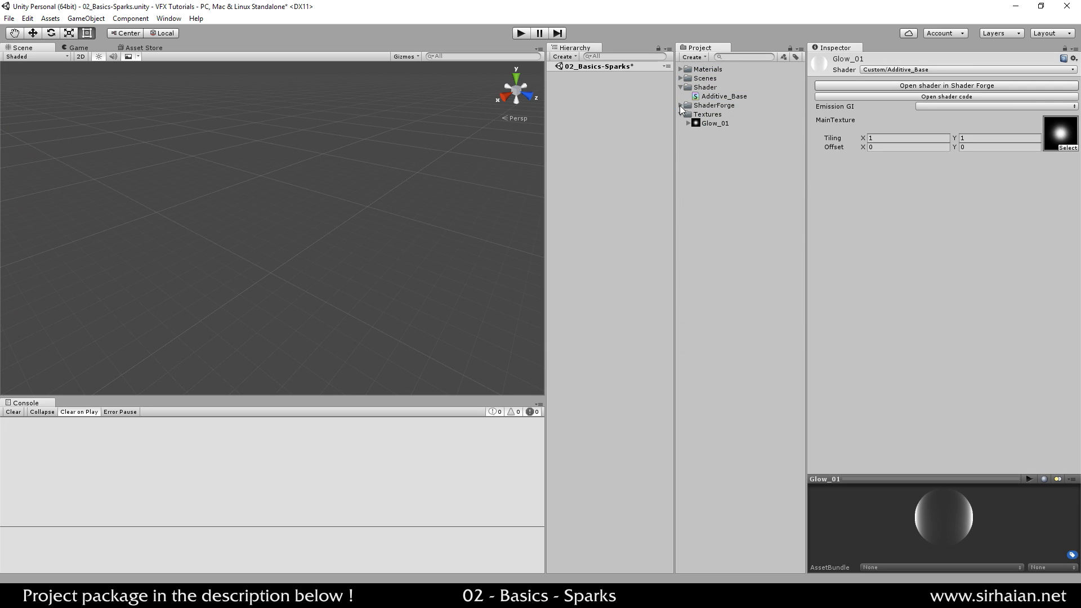
left_click(681, 69)
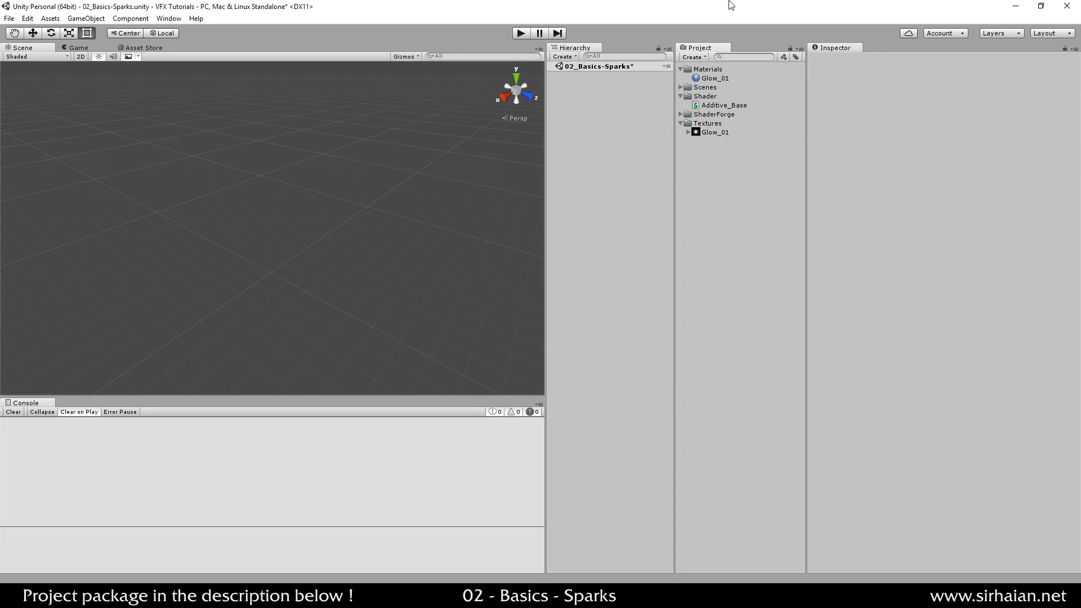
right_click(605, 113)
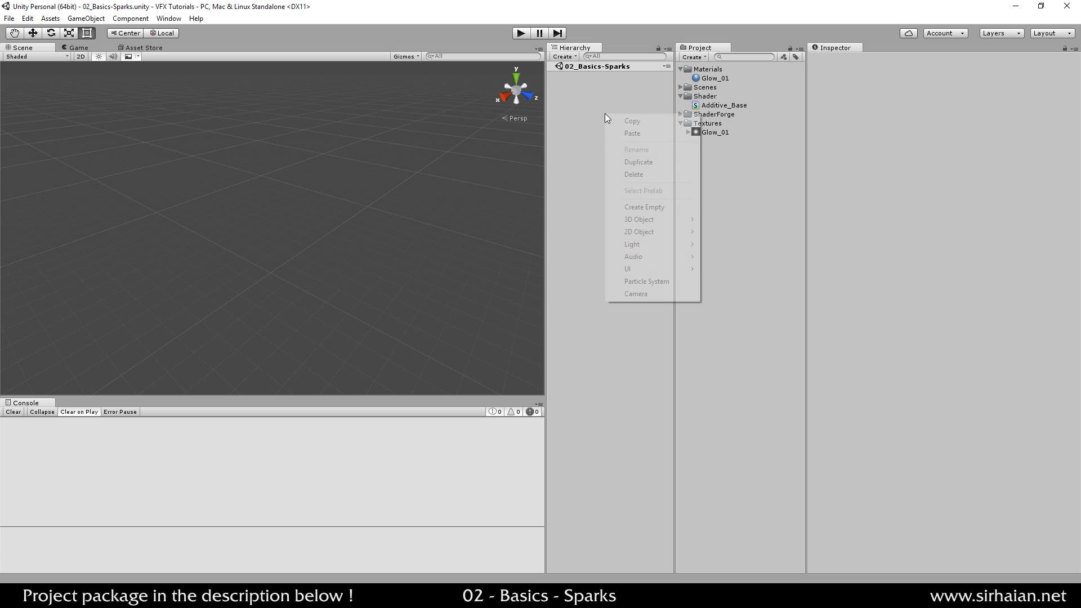
left_click(605, 109)
left_click(709, 78)
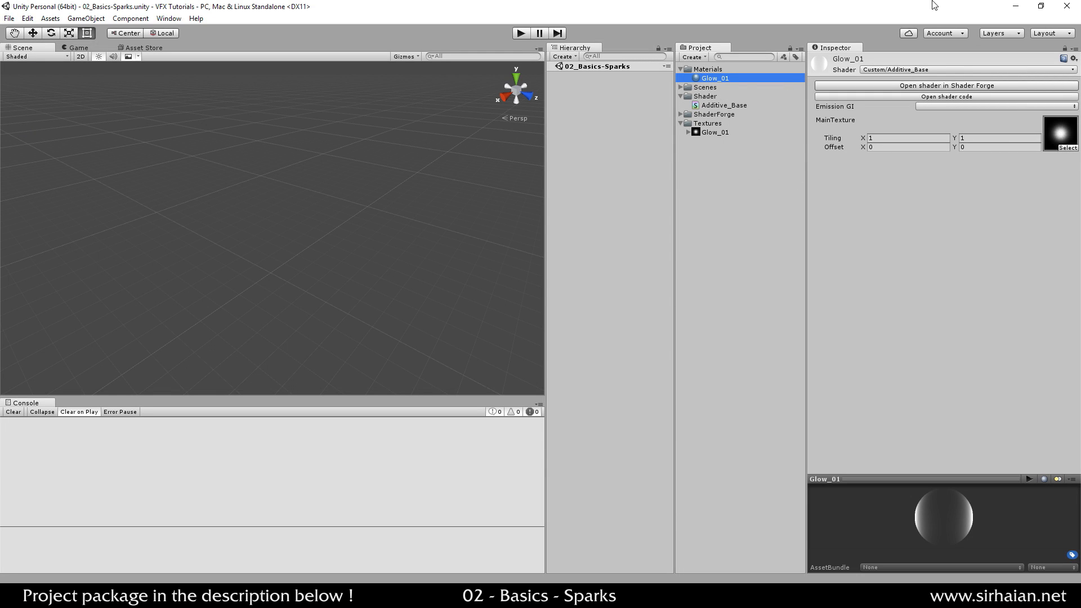
left_click(604, 109)
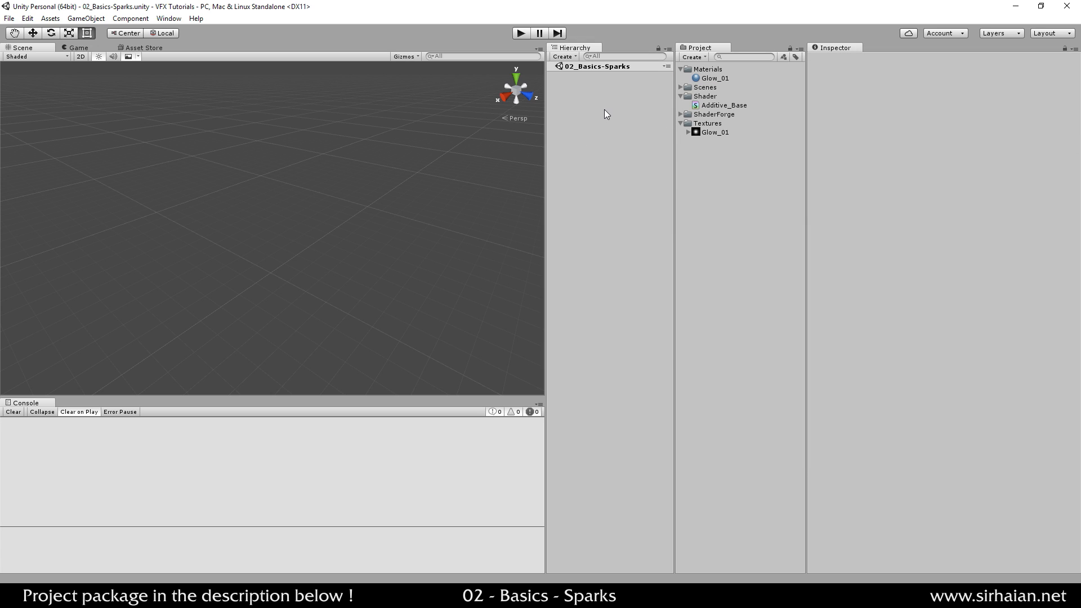
- Create a Particle System in the 02_Basics-Sparks scene and activate the Move tool
right_click(606, 102)
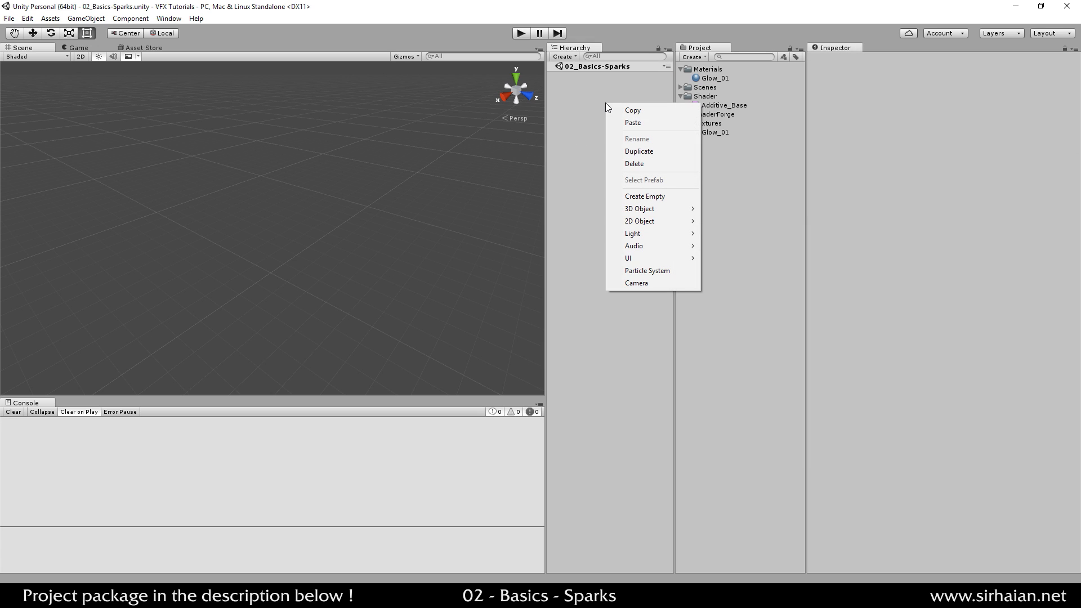
left_click(621, 271)
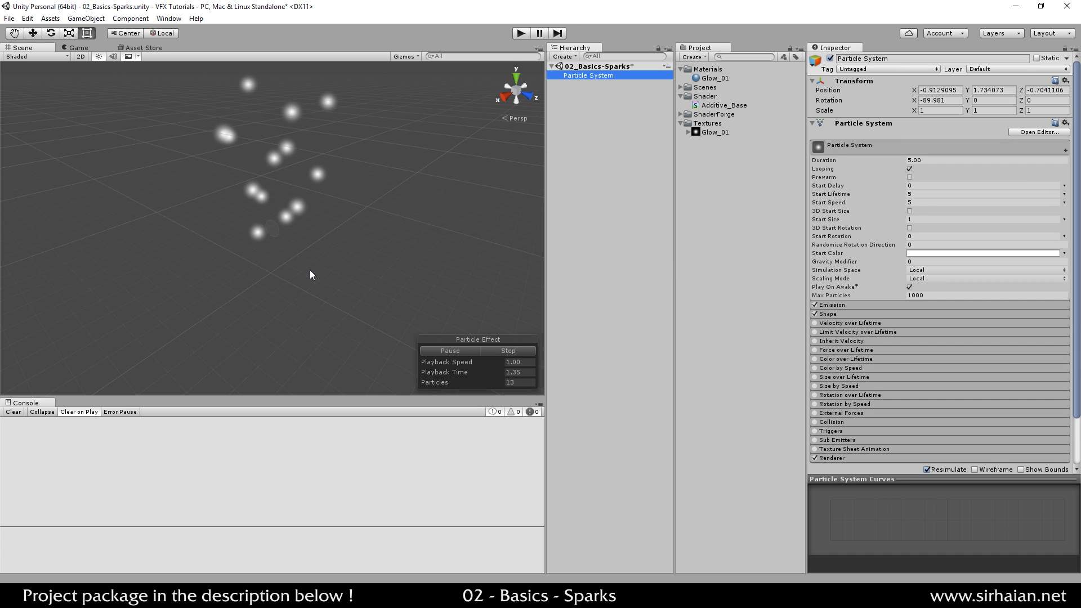
key("w")
left_click_drag(350, 243, 213, 253, "alt")
middle_click_drag(300, 177, 326, 210)
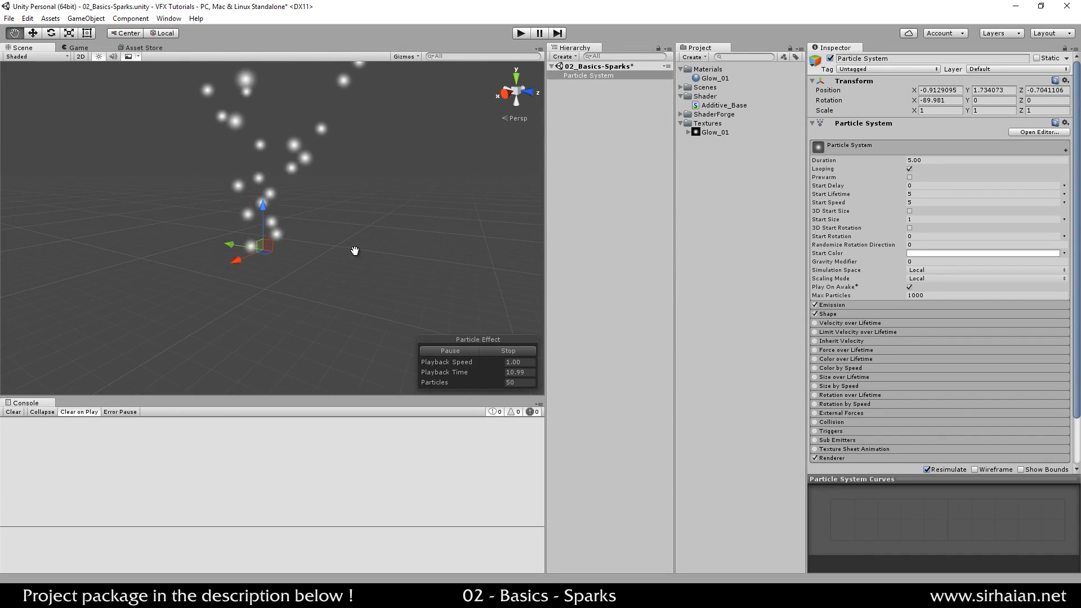
middle_click_drag(354, 251, 383, 262)
left_click_drag(383, 262, 352, 258, "alt")
- Assign the Glow_01 material to the particle system's Renderer module, then collapse the module
scroll(861, 360, "down", 3)
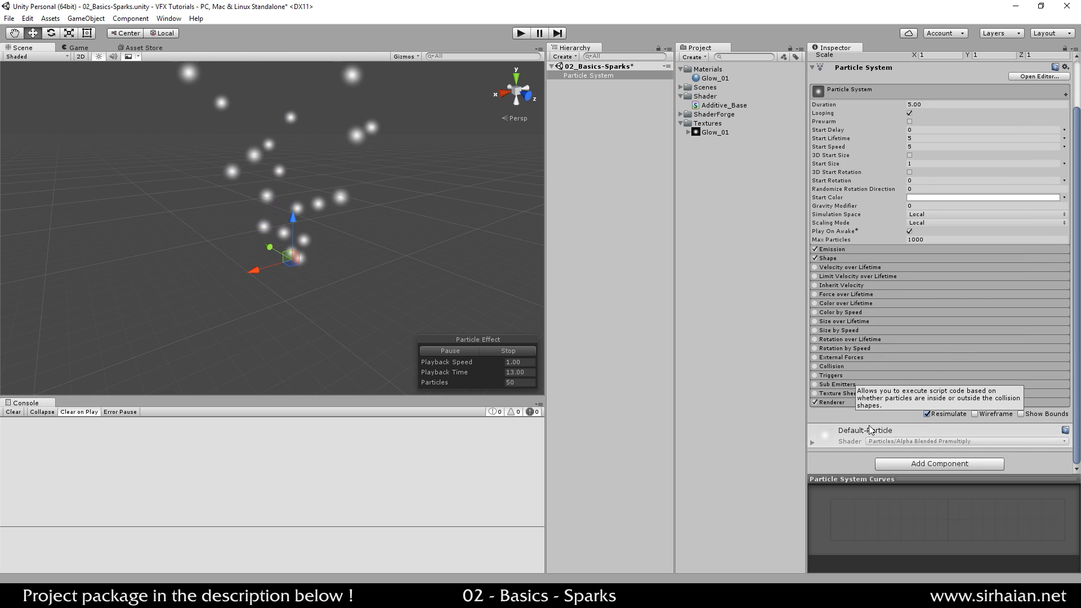
left_click(837, 403)
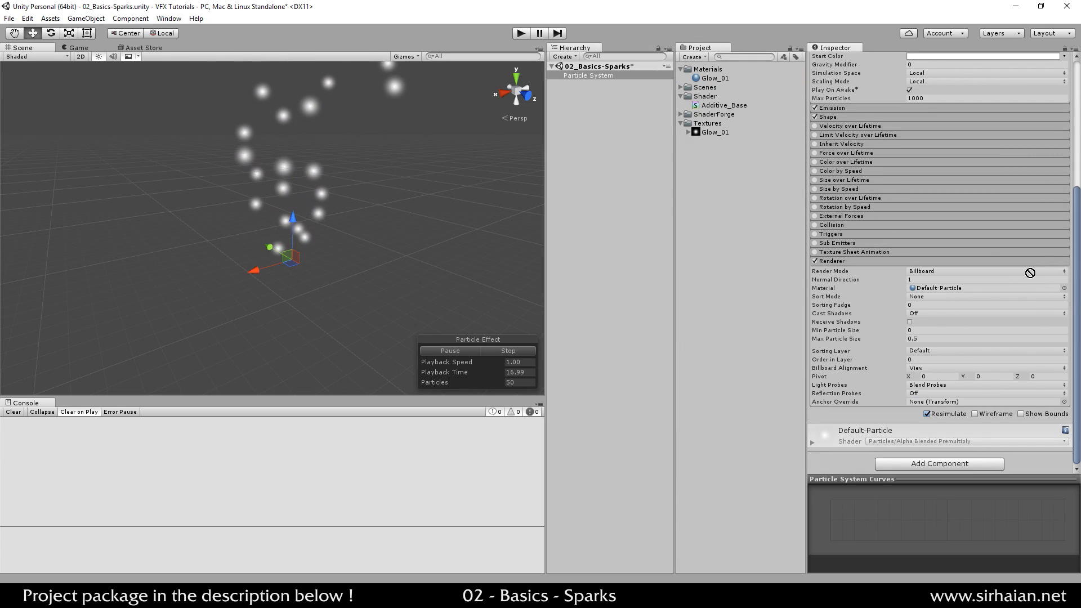
left_click_drag(1030, 272, 1009, 288)
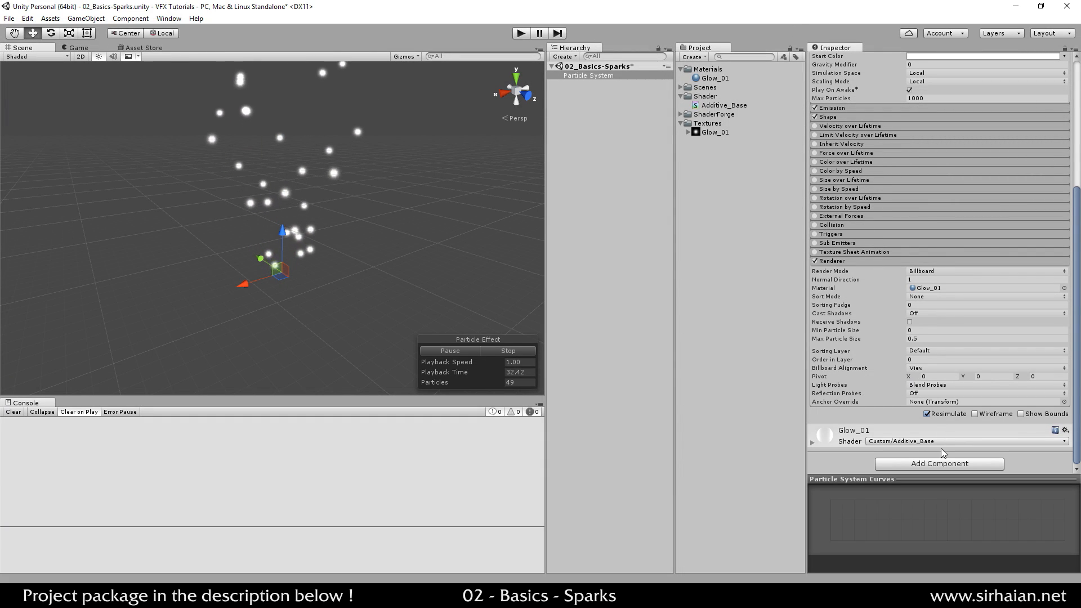
scroll(901, 270, "up", 3)
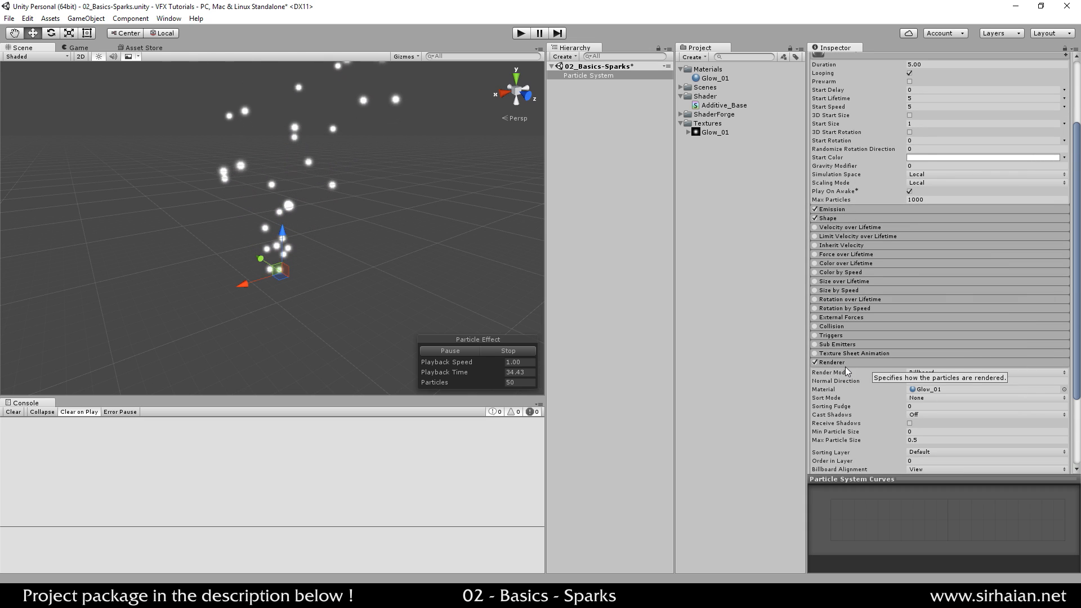
scroll(842, 338, "up", 2)
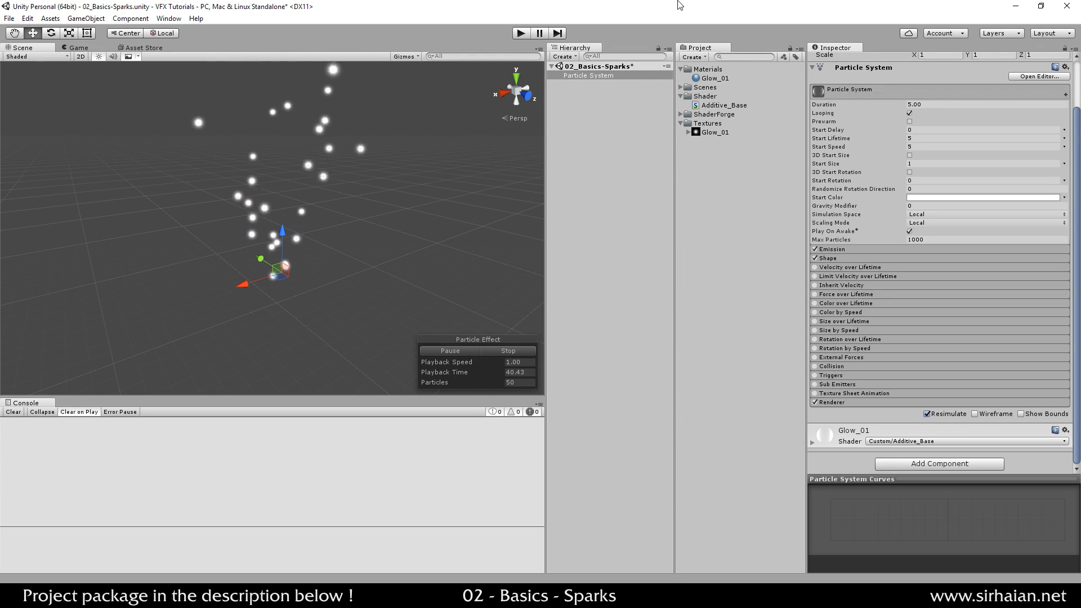
- Set the particle system's Start Color to orange (FF5103FF)
left_click(949, 198)
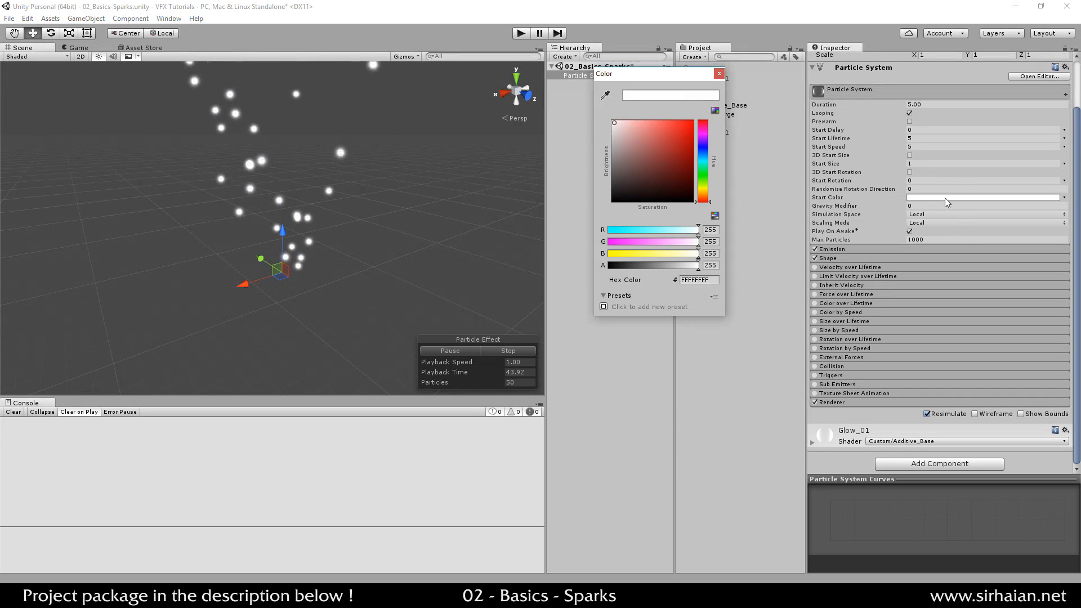
left_click(703, 196)
left_click(690, 123)
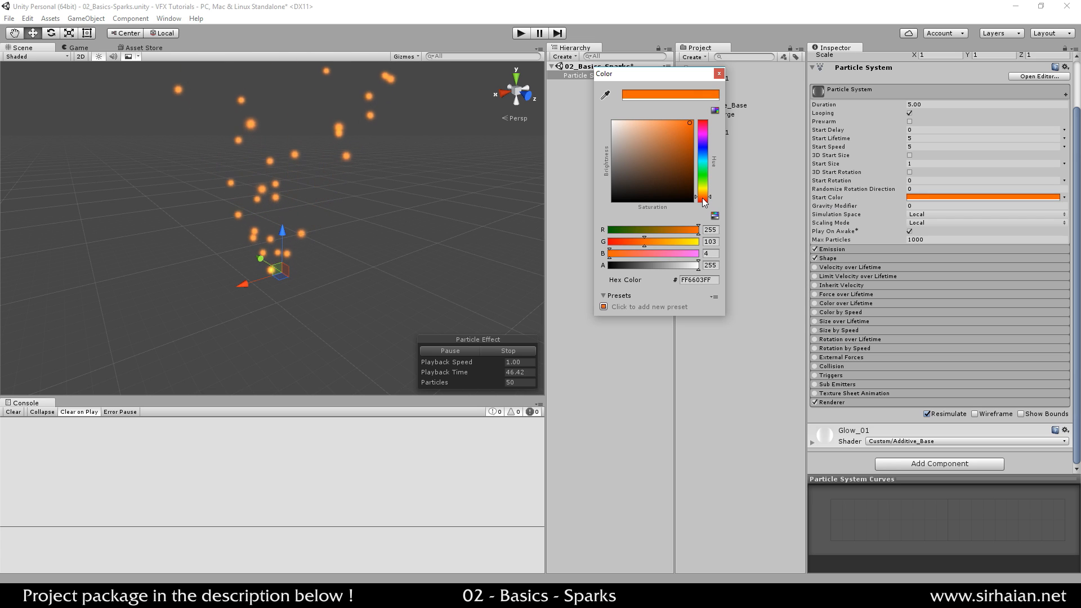
left_click_drag(702, 198, 702, 198)
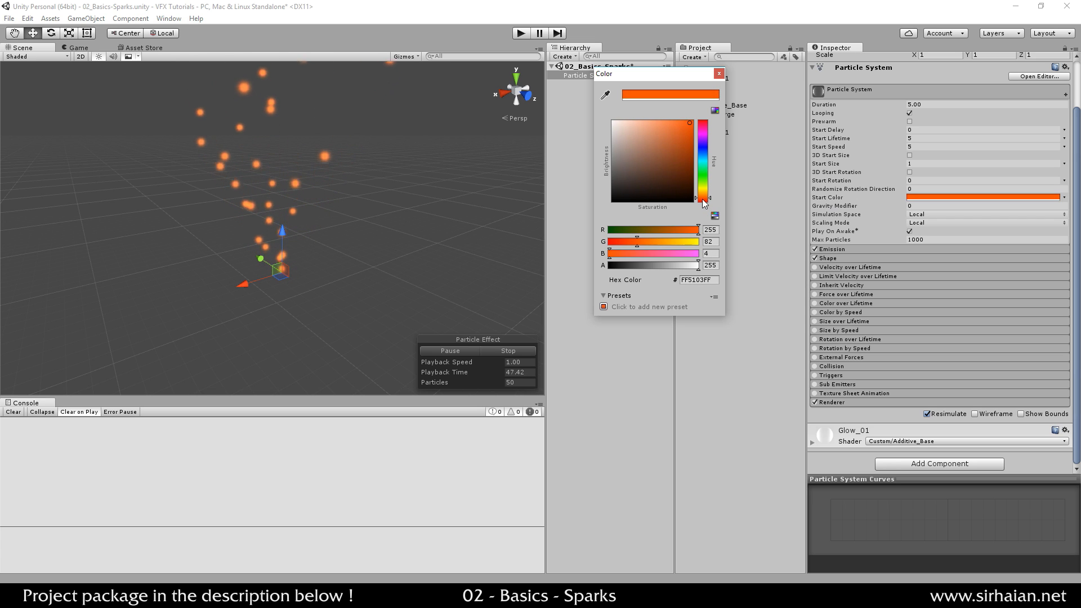
left_click(733, 5)
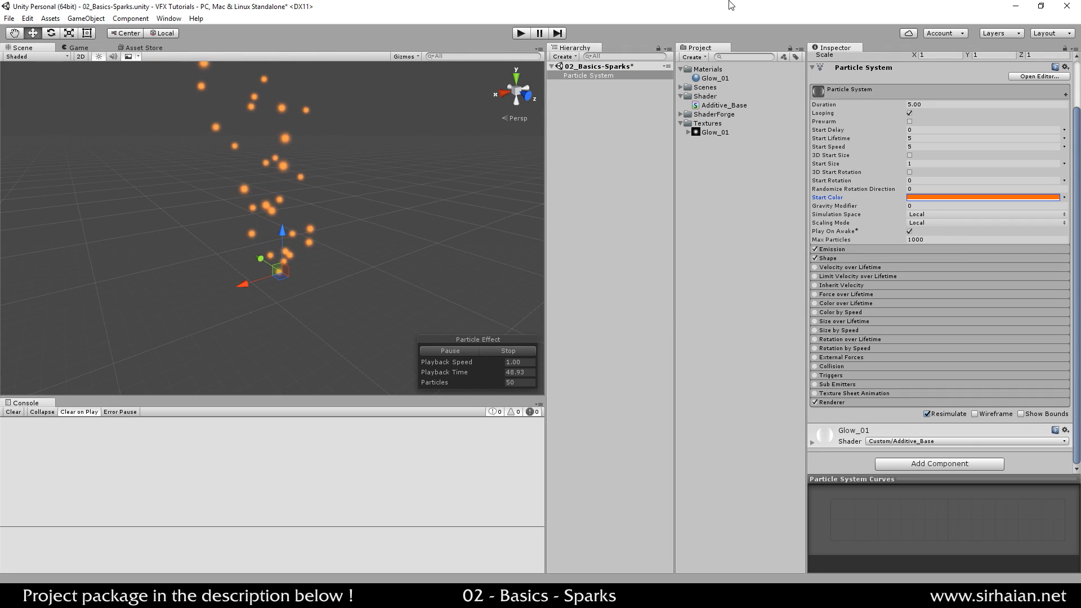
- Restore the particle system's Start Color to white and close the color picker
left_click(918, 198)
left_click_drag(620, 123, 609, 117)
left_click(719, 74)
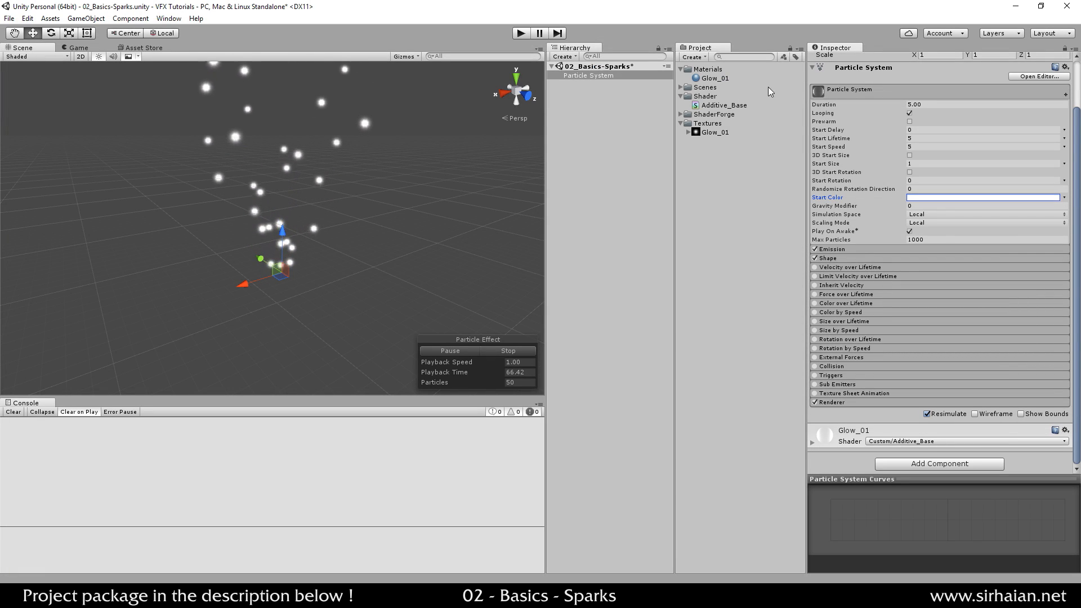
- Enable Color over Lifetime and set the gradient's starting color key to yellow (FFE301)
left_click(834, 303)
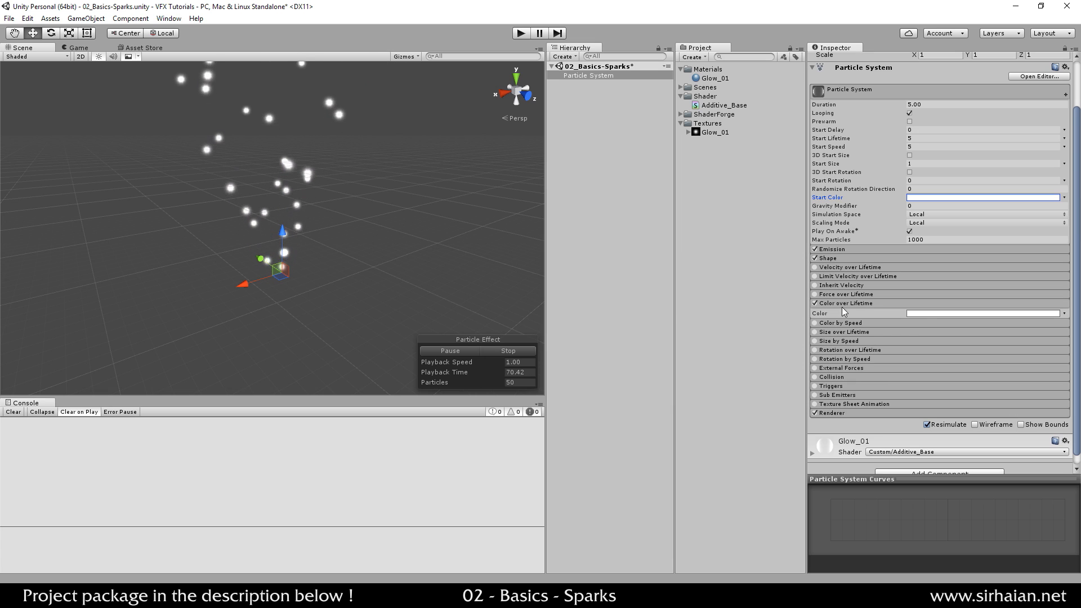
left_click(927, 313)
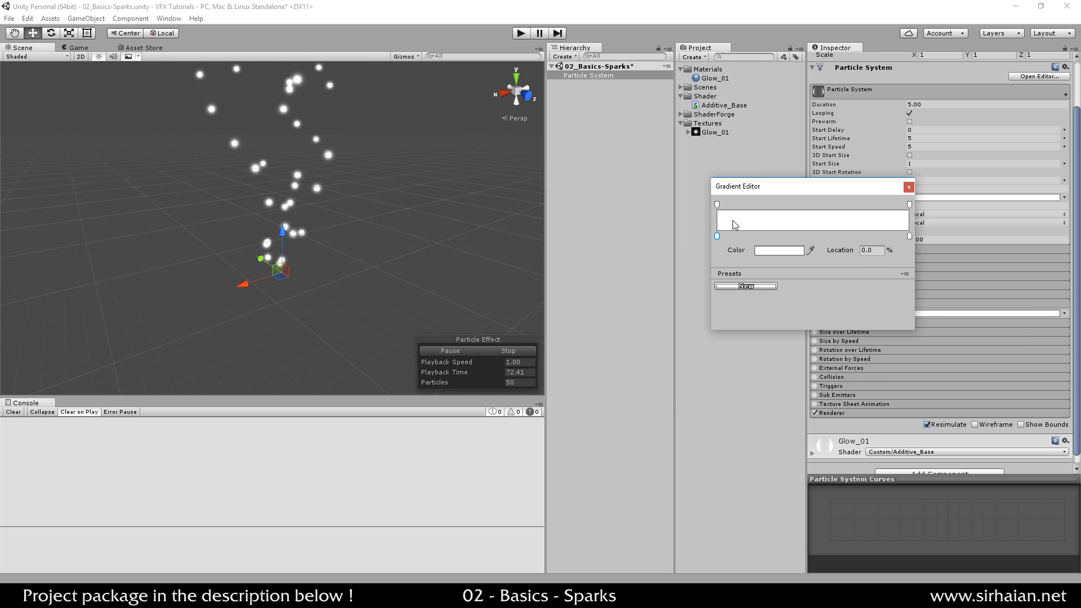
left_click(773, 251)
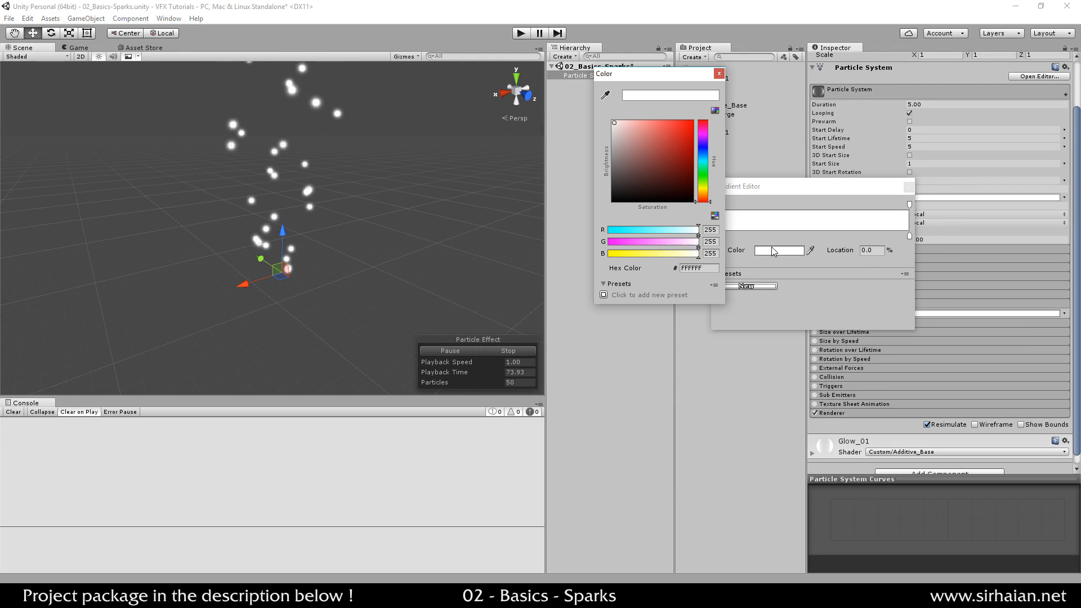
left_click(703, 191)
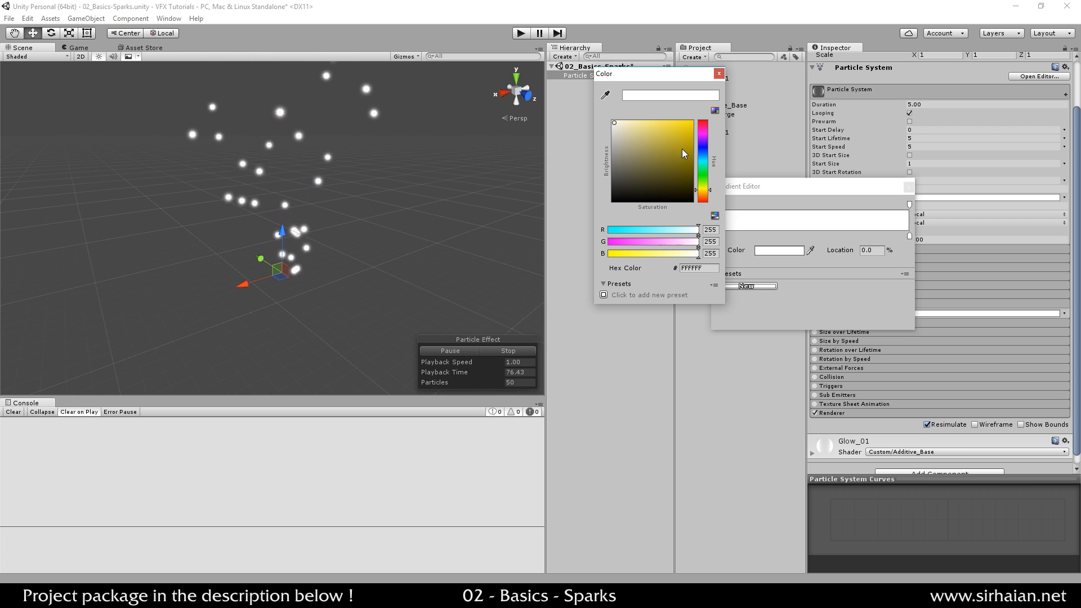
left_click_drag(683, 152, 690, 110)
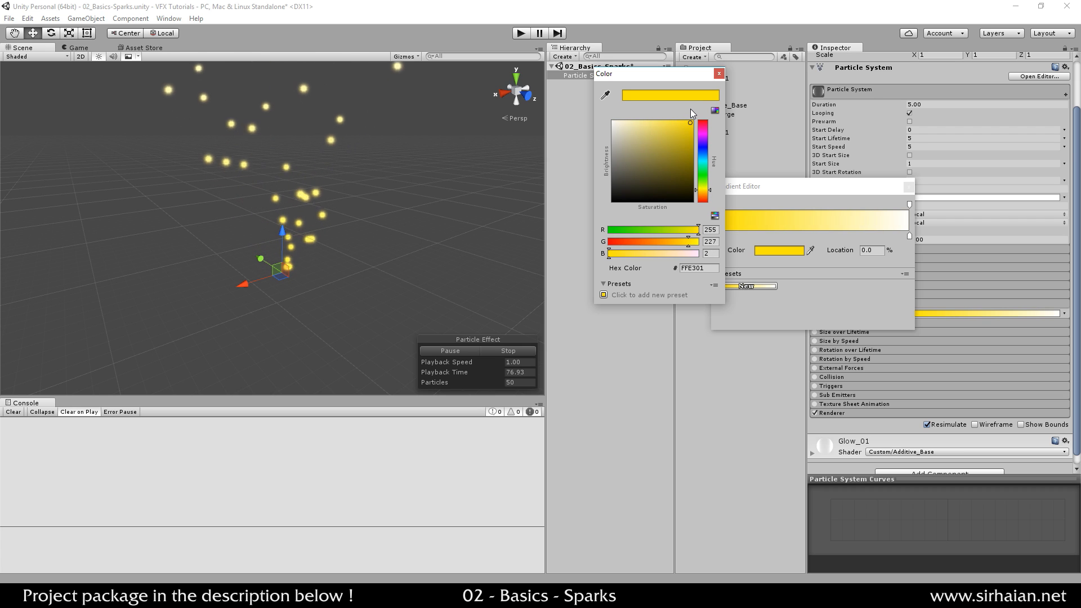
- Set the lifetime gradient's end color key to red (FF1200) and close the color picker
left_click(910, 235)
left_click(777, 250)
left_click(703, 198)
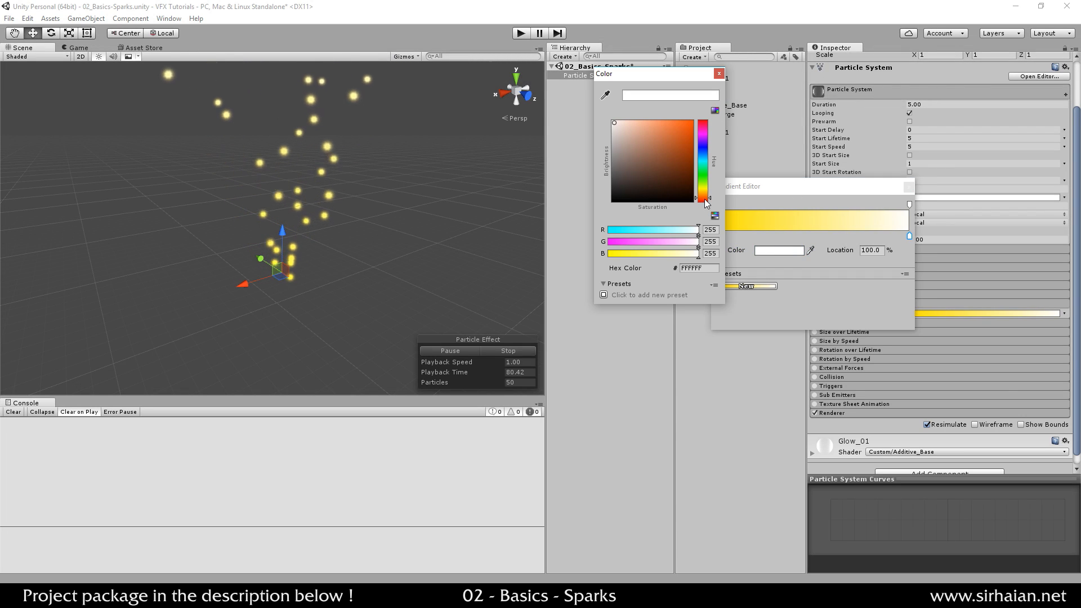
left_click(704, 201)
left_click(691, 122)
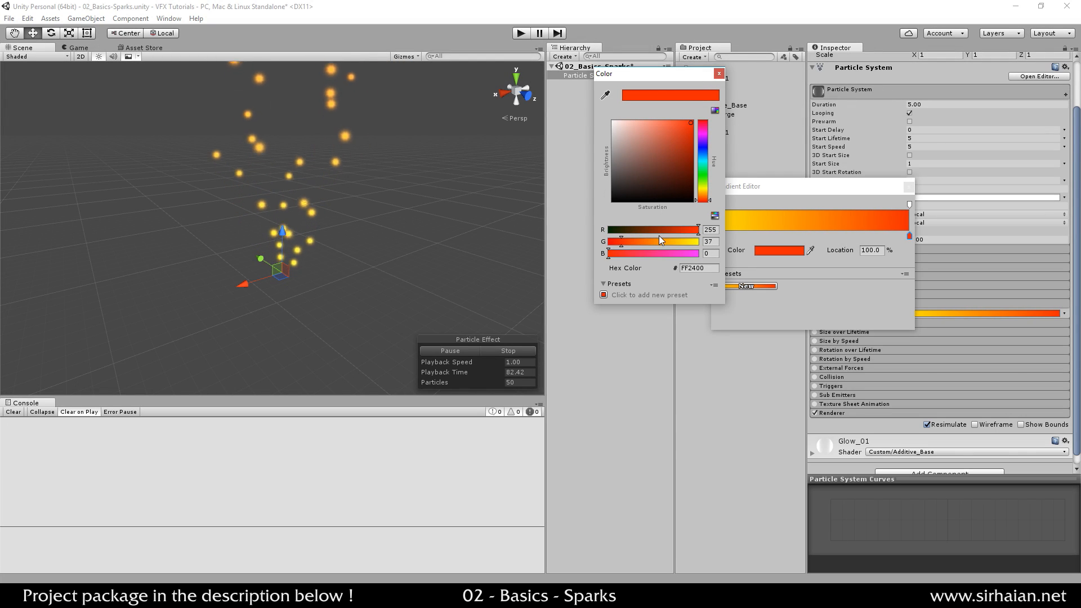
left_click(614, 243)
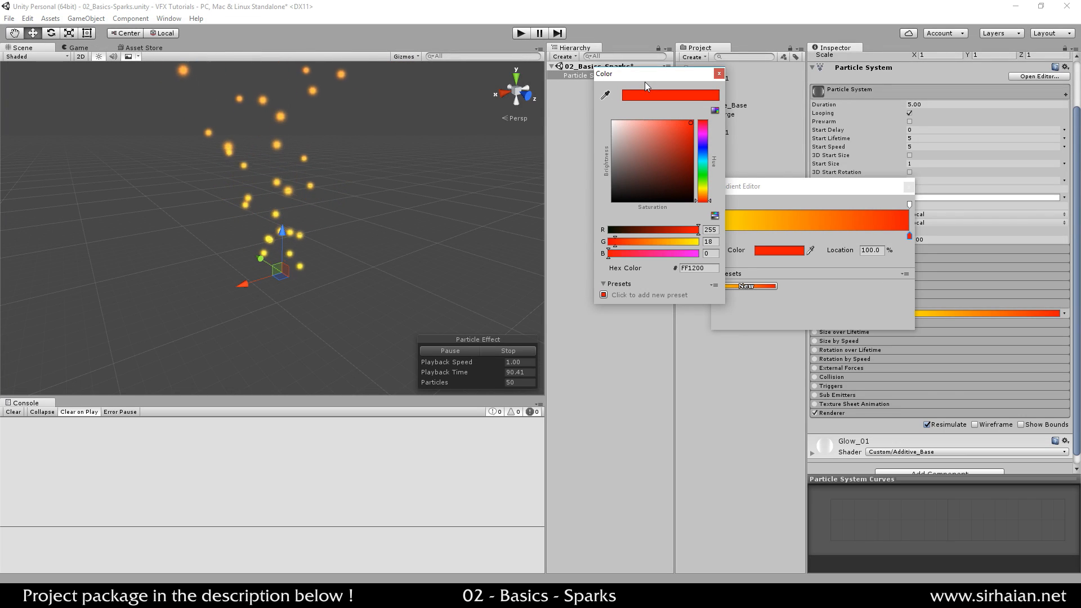
left_click(720, 74)
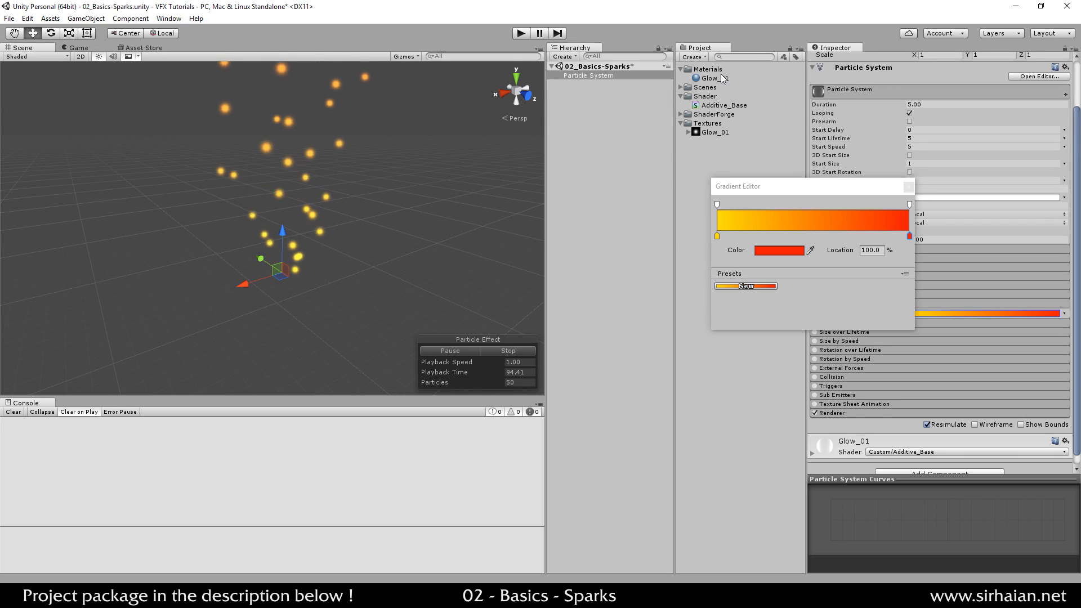
- Add an alpha key with full opacity to the lifetime gradient at location 49.1%
left_click_drag(759, 185, 750, 204)
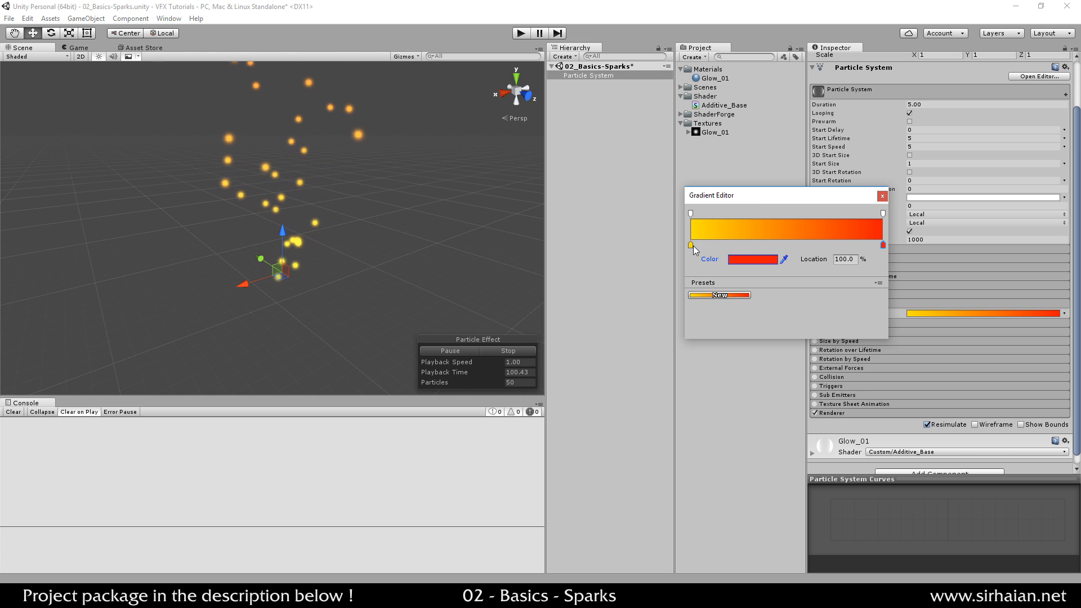
left_click_drag(856, 197, 837, 209)
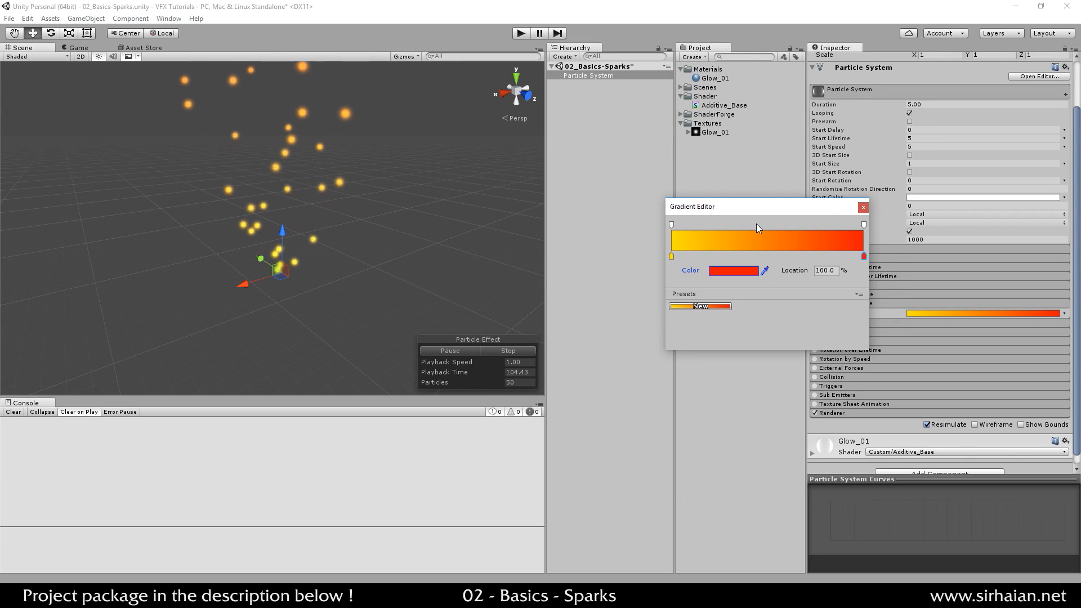
left_click(755, 225)
left_click(864, 225)
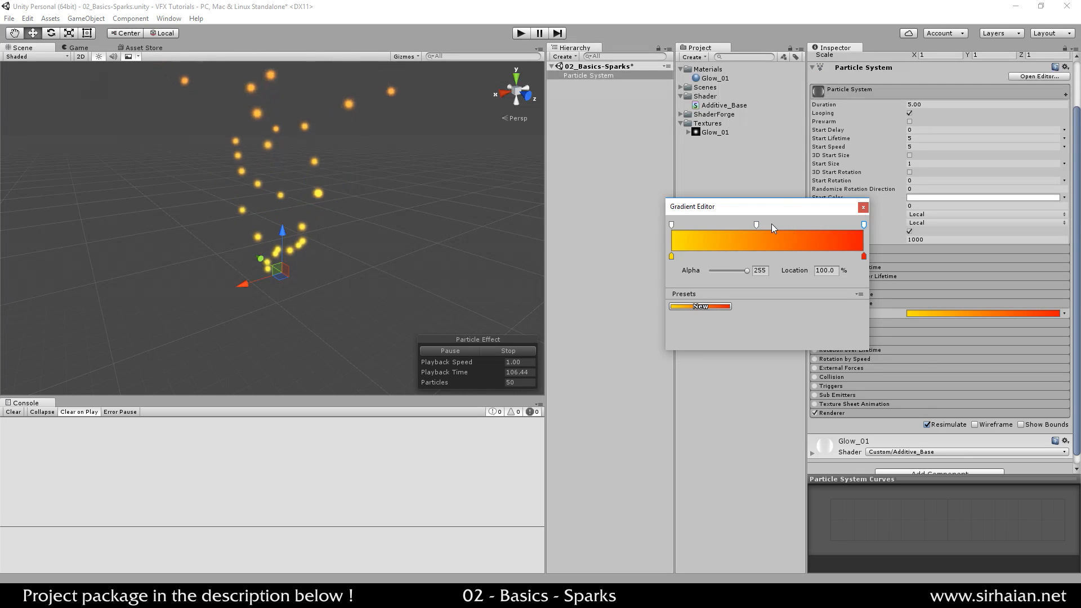
left_click(755, 224)
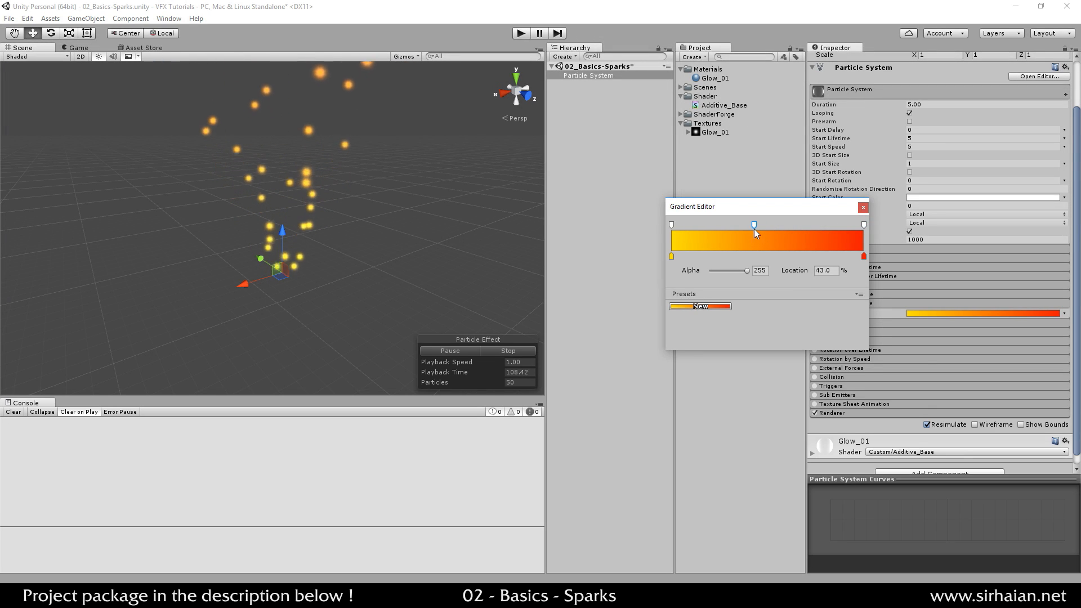
left_click_drag(755, 225, 765, 258)
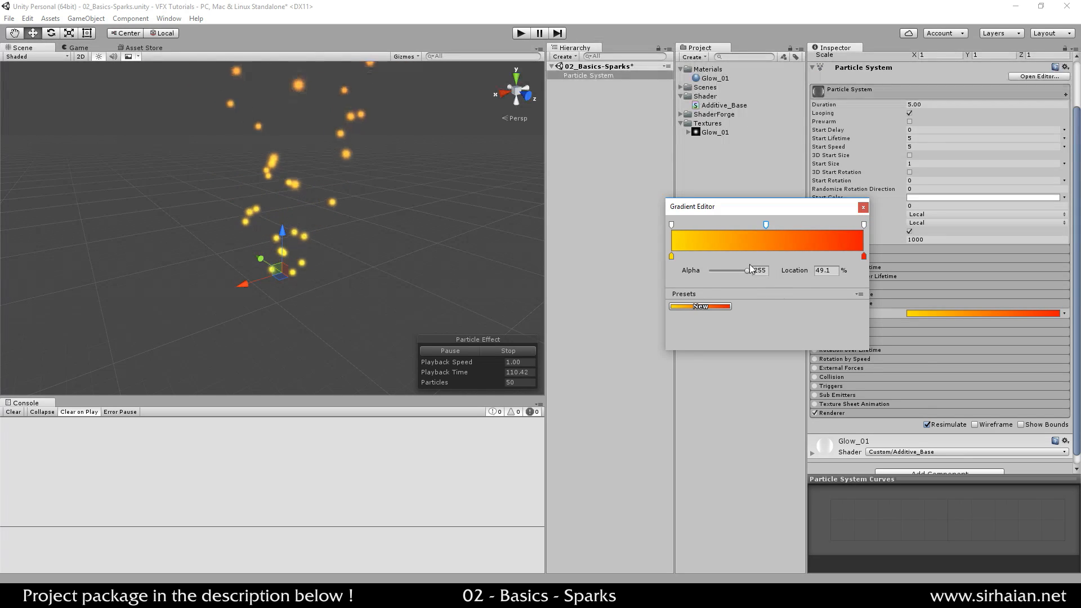
- Set the alpha key at the gradient's 100% location to 0 and close the Gradient Editor
left_click(864, 225)
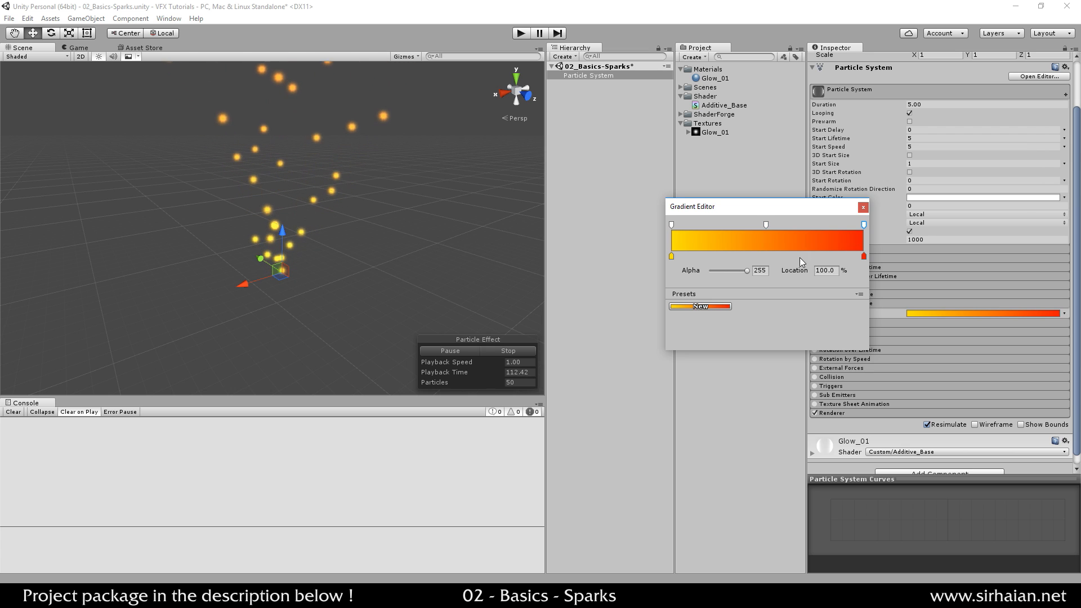
left_click(746, 271)
left_click_drag(746, 272, 711, 271)
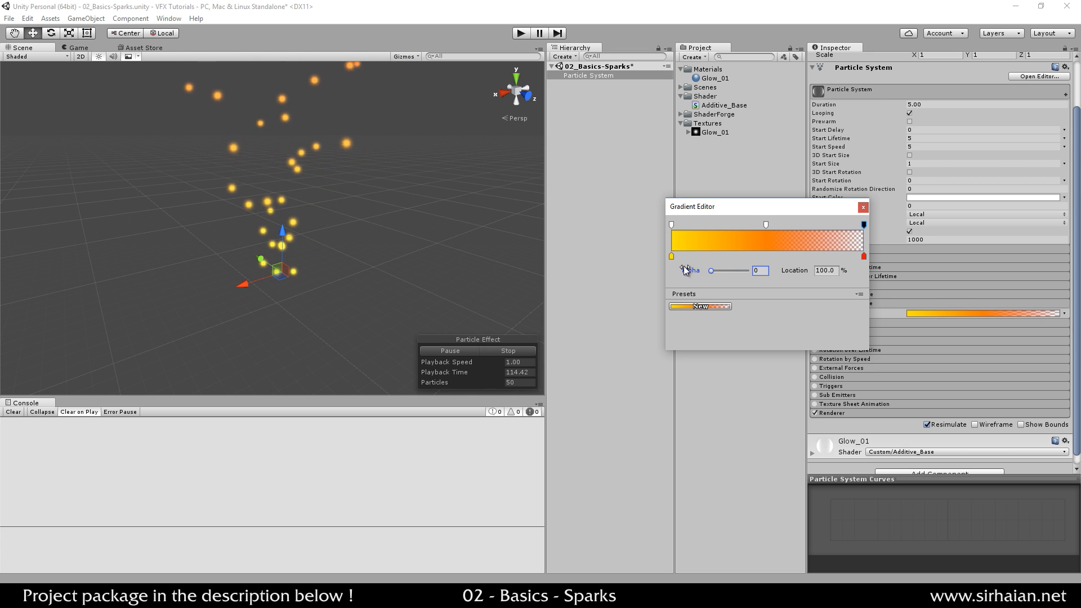
left_click(863, 209)
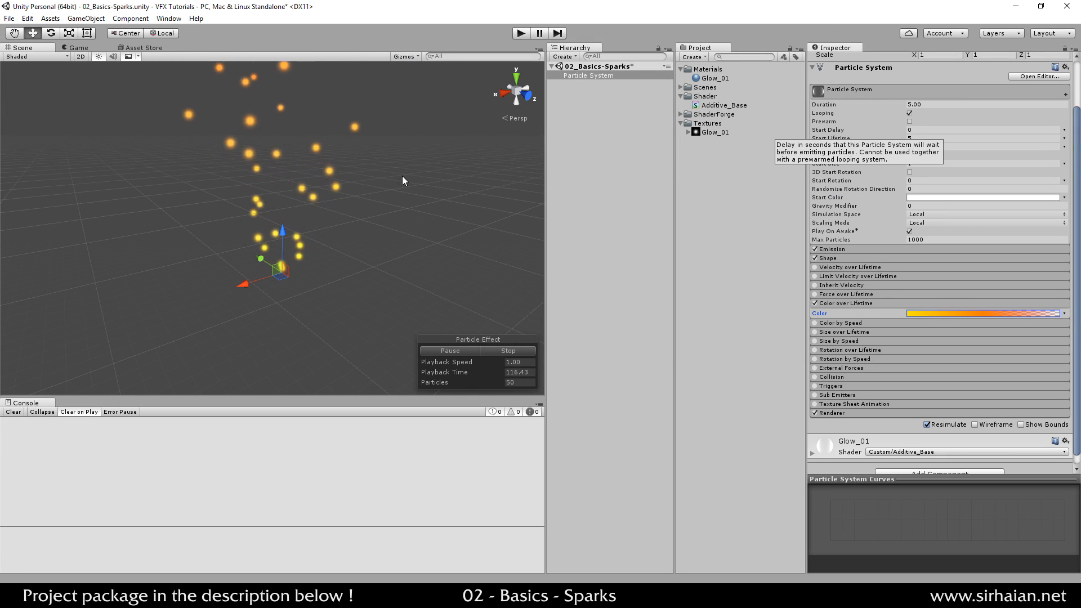
- Examine the particles' color change and fade-out over their lifetime from several viewing angles and distances
left_click_drag(386, 259, 311, 259, "alt")
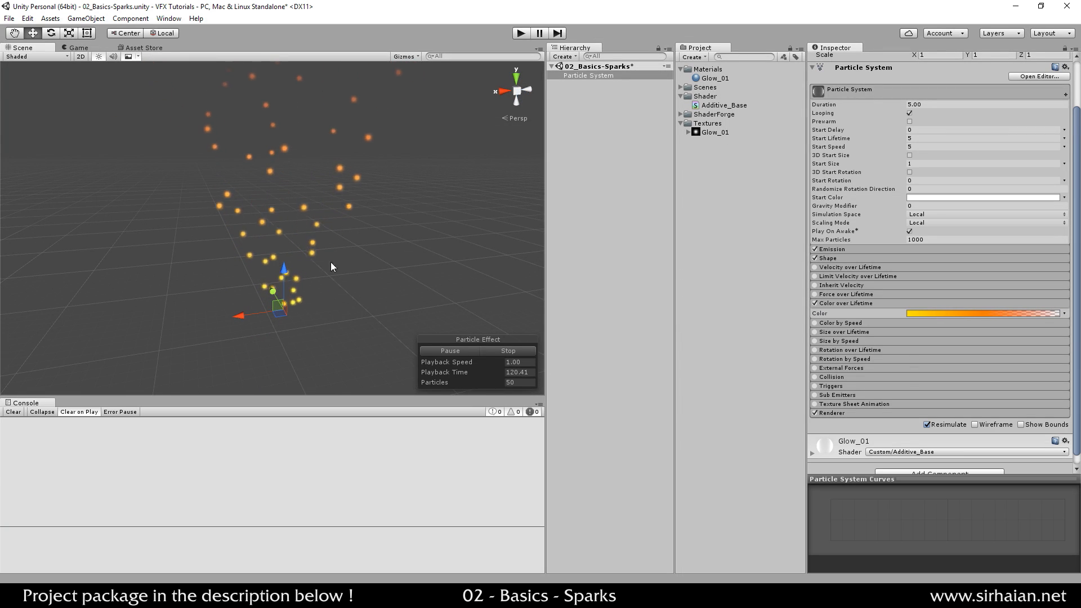
left_click_drag(337, 203, 354, 225, "alt")
left_click_drag(302, 97, 384, 228, "alt")
middle_click_drag(384, 227, 367, 209)
middle_click_drag(328, 221, 352, 318)
middle_click_drag(375, 245, 376, 192)
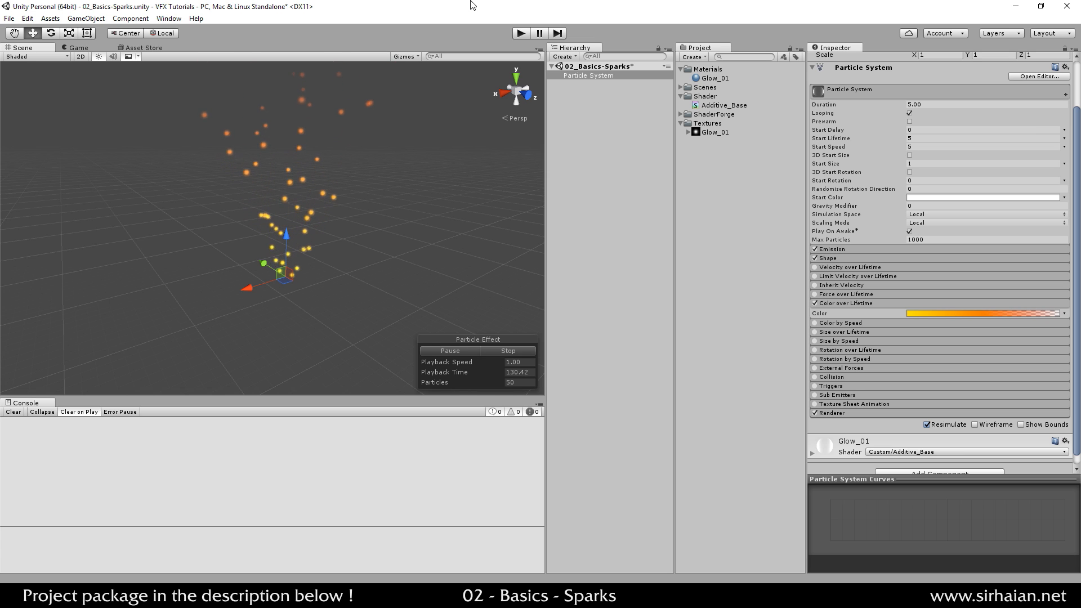
scroll(401, 146, "up", 3)
scroll(397, 145, "up", 2)
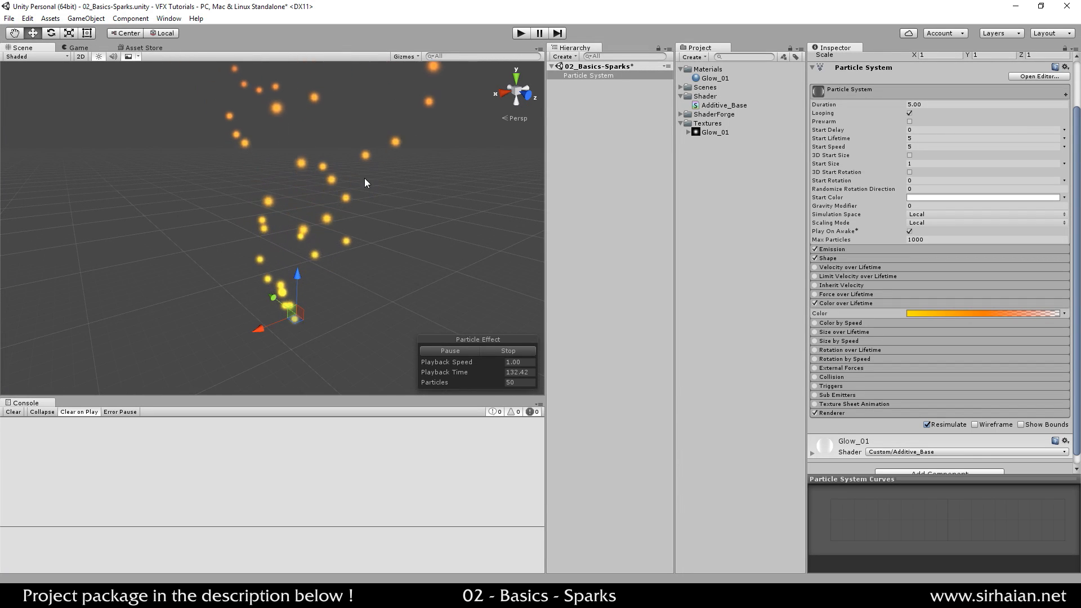
left_click_drag(411, 124, 361, 246, "alt")
left_click_drag(419, 301, 415, 263, "alt")
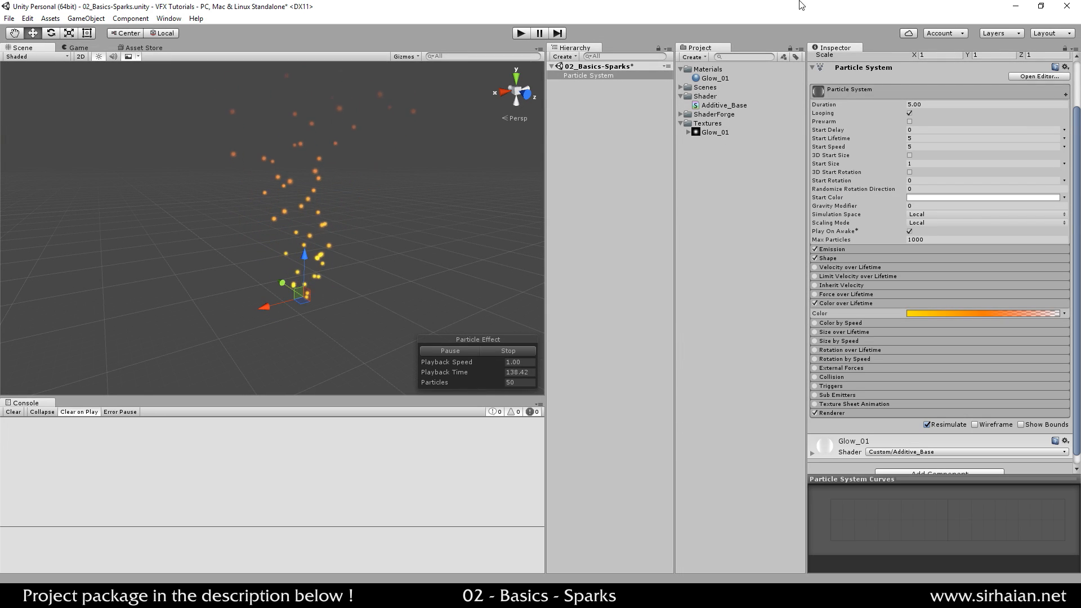
- Set the particle system's Start Speed to 25
left_click(921, 147)
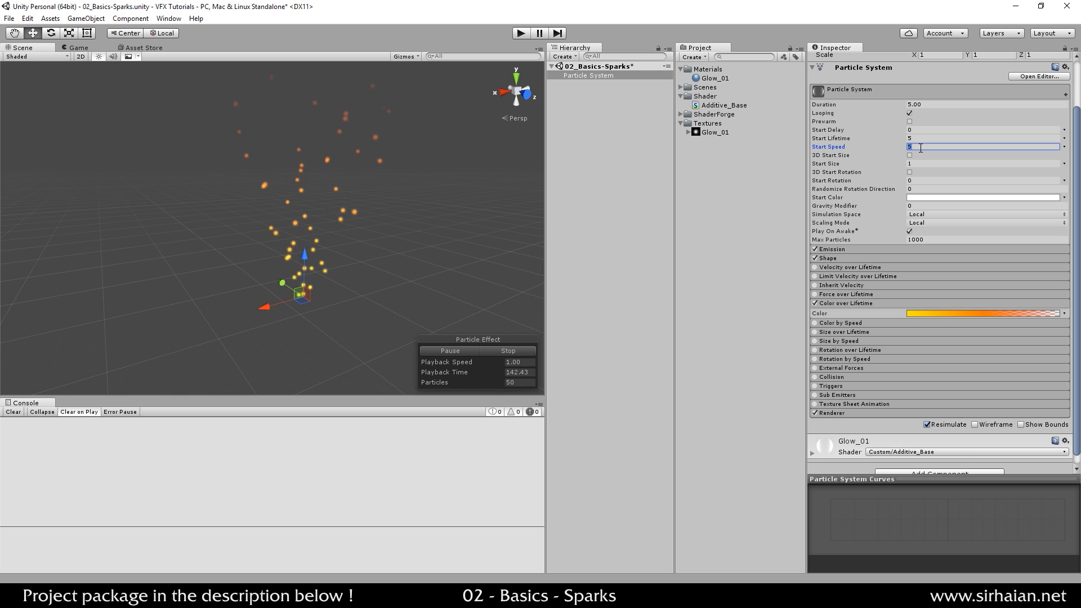
type("25")
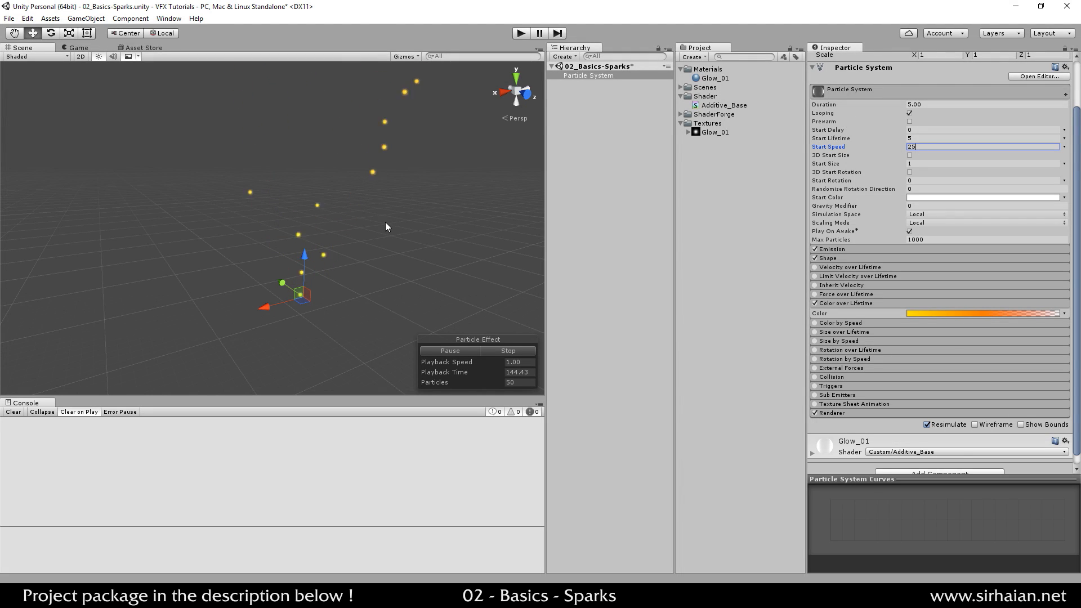
scroll(380, 165, "down", 12)
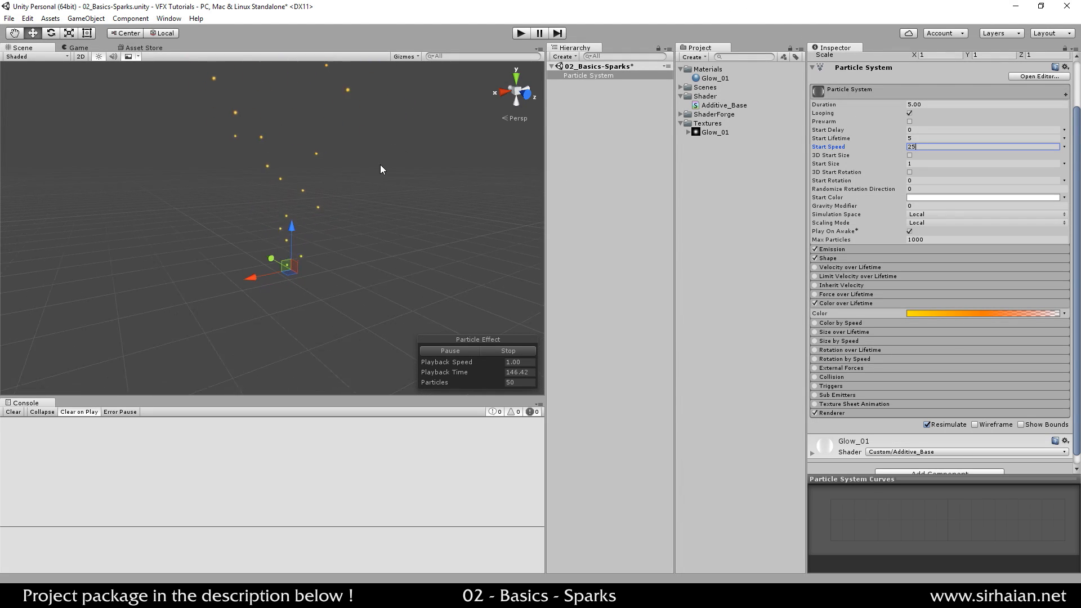
middle_click_drag(388, 108, 405, 192)
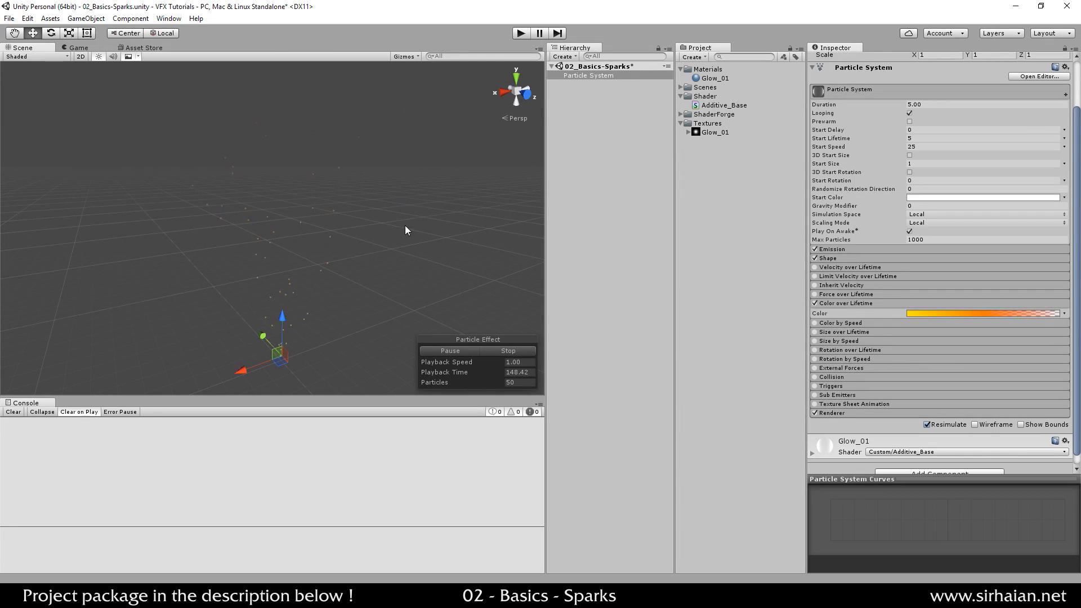
middle_click_drag(381, 341, 385, 177)
left_click_drag(278, 178, 292, 292, "alt")
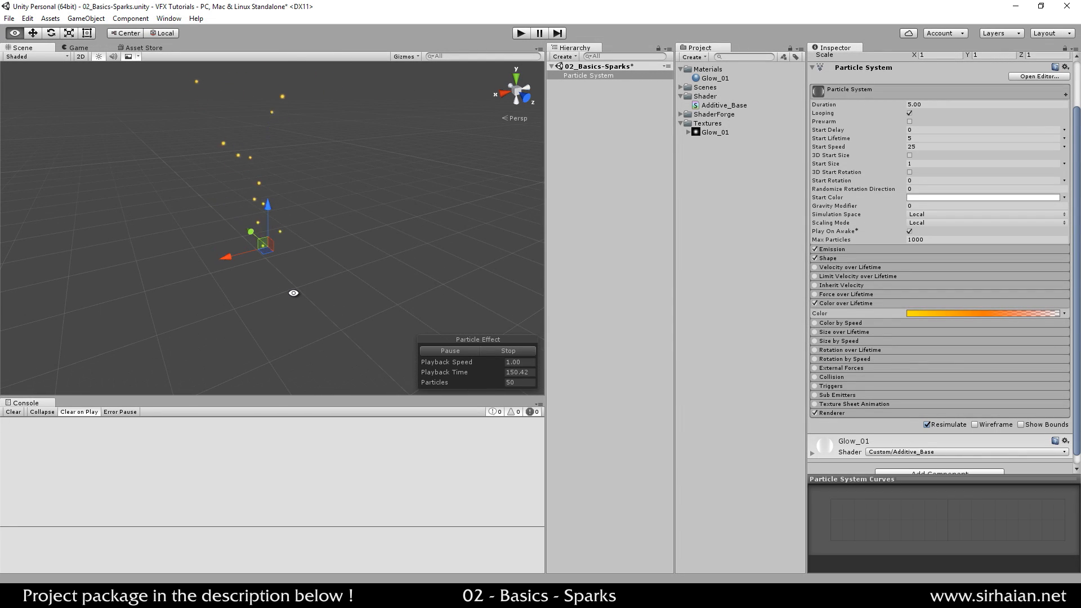
- Shorten the particles' Start Lifetime to 2.5
left_click(942, 138)
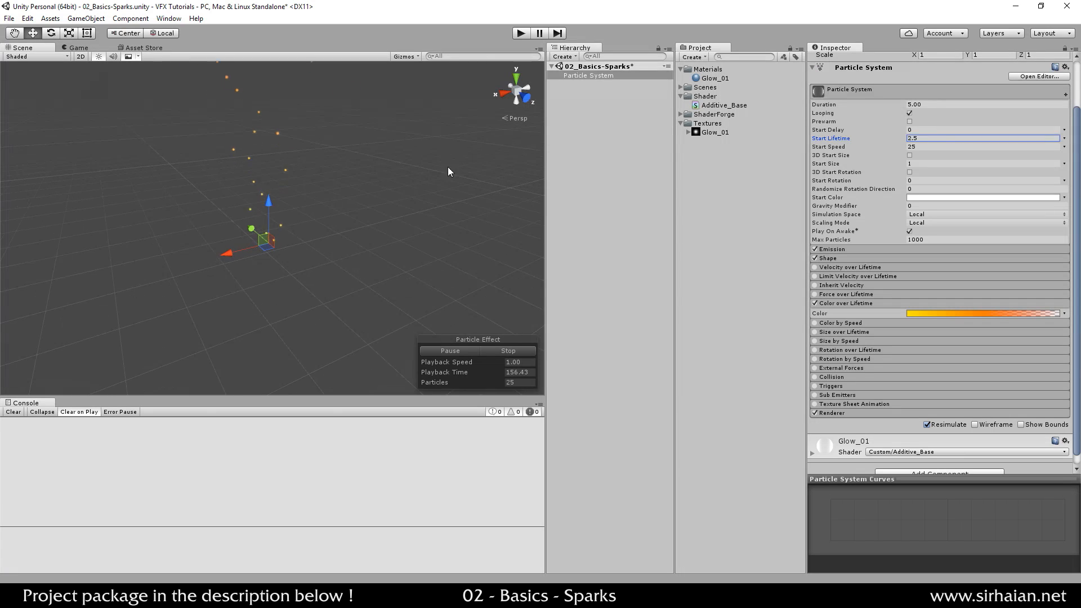
left_click_drag(448, 171, 358, 187, "alt")
scroll(353, 195, "down", 5)
middle_click_drag(352, 193, 333, 218)
left_click_drag(333, 219, 318, 248, "alt")
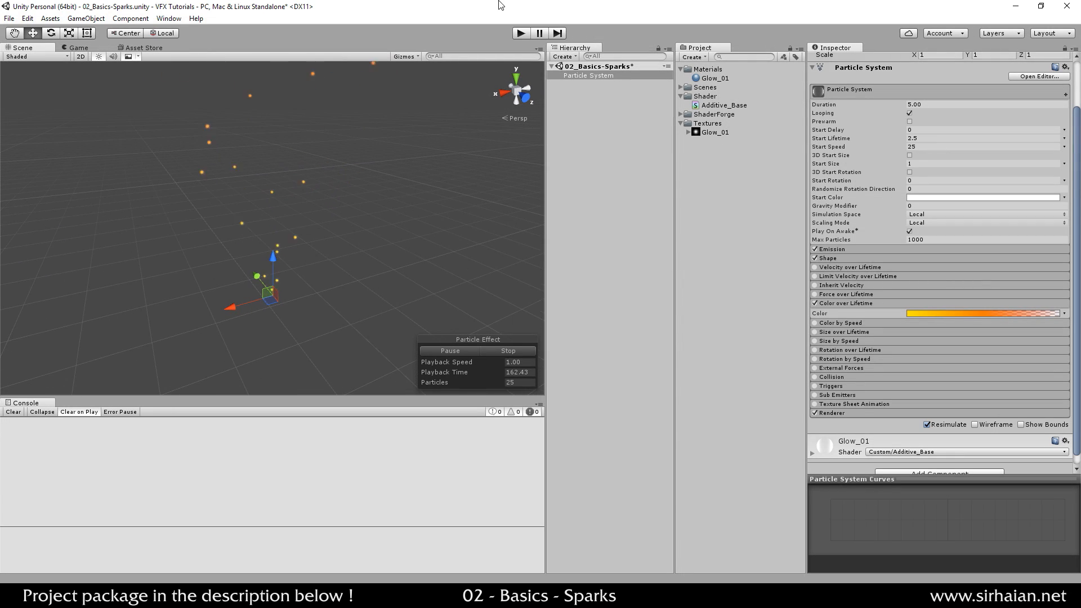
- Set the particle system's Gravity Modifier to 4 so the sparks fall back down
left_click(919, 205)
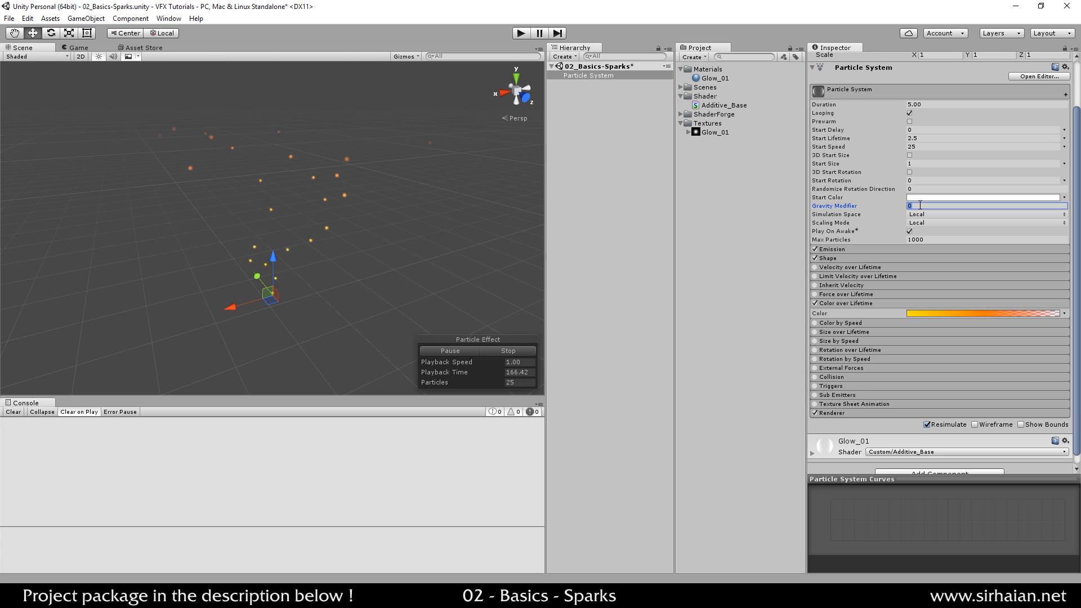
type("1")
scroll(288, 288, "up", 2)
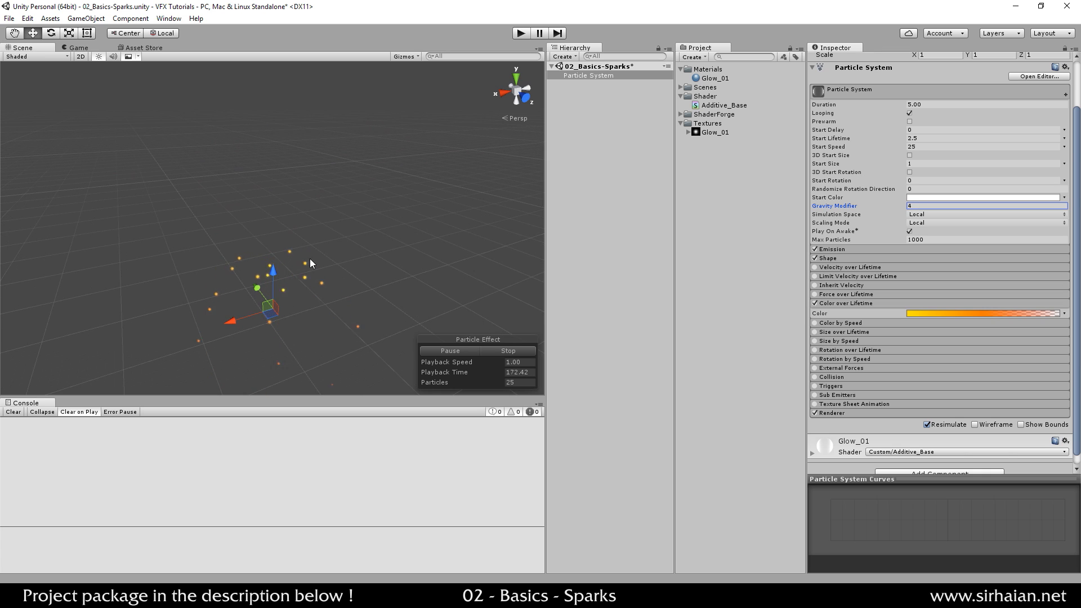
left_click_drag(310, 259, 350, 173, "alt")
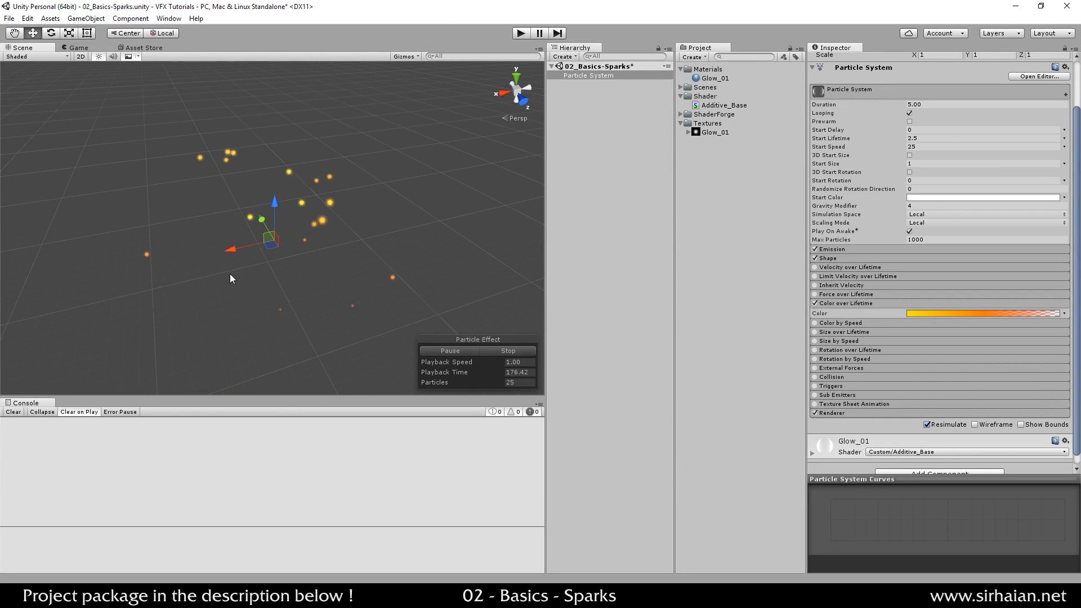
- Expand the Emission module and set its Rate over time to 30
left_click(843, 248)
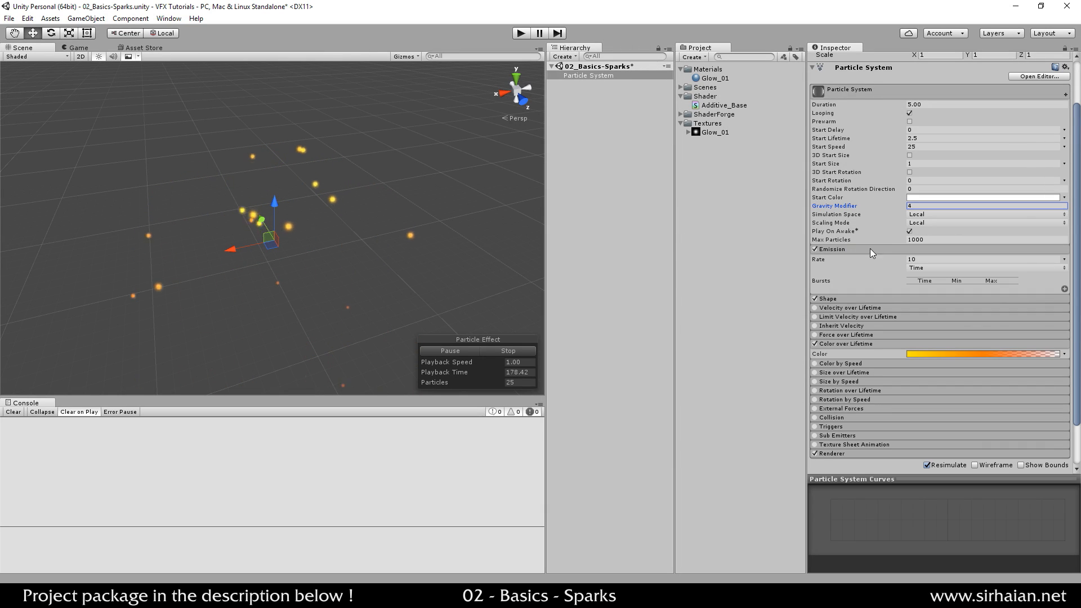
left_click(945, 259)
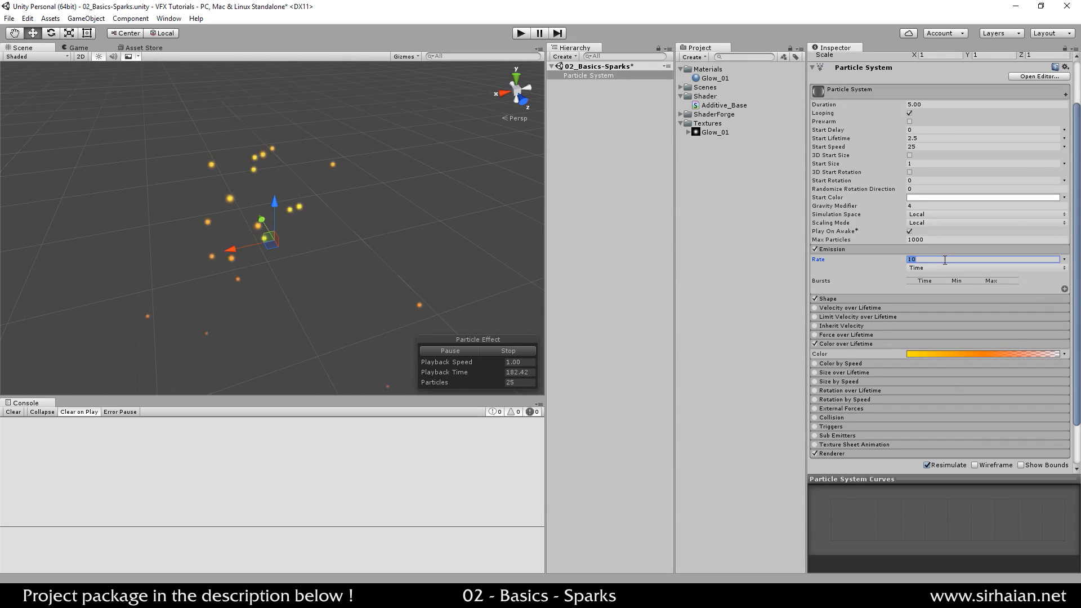
type("30")
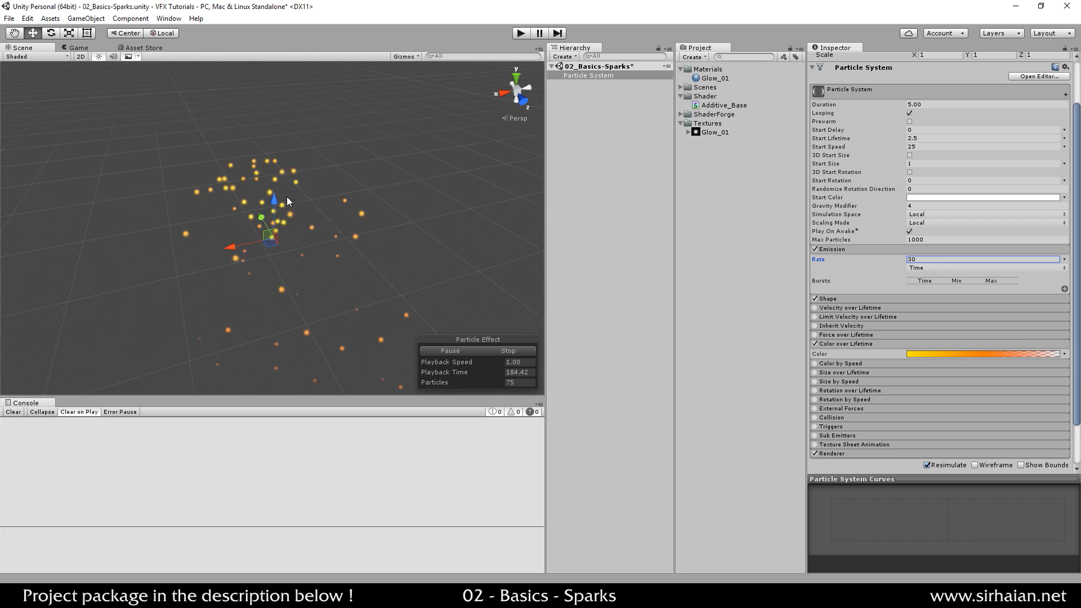
left_click_drag(284, 247, 315, 232, "alt")
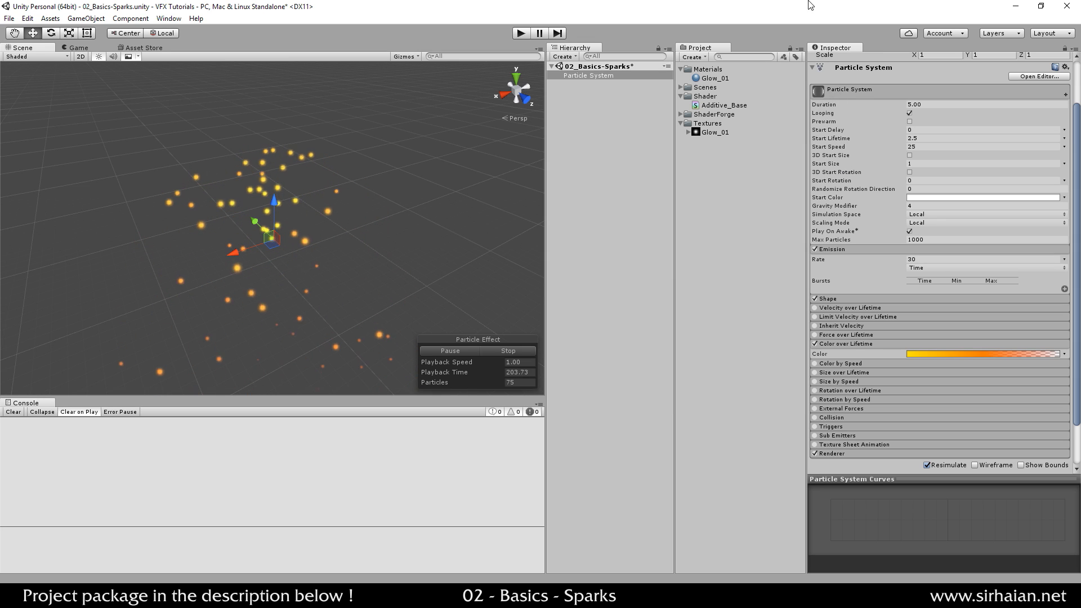
- Expand the Renderer module and change its Render Mode to Stretched Billboard
scroll(903, 322, "down", 2)
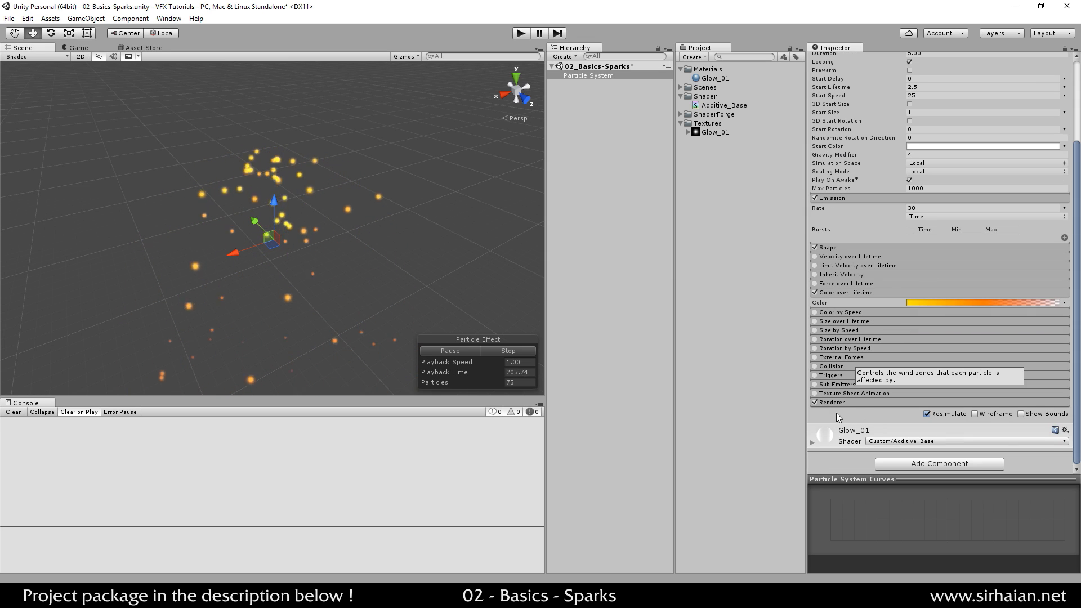
left_click(837, 401)
scroll(839, 399, "down", 5)
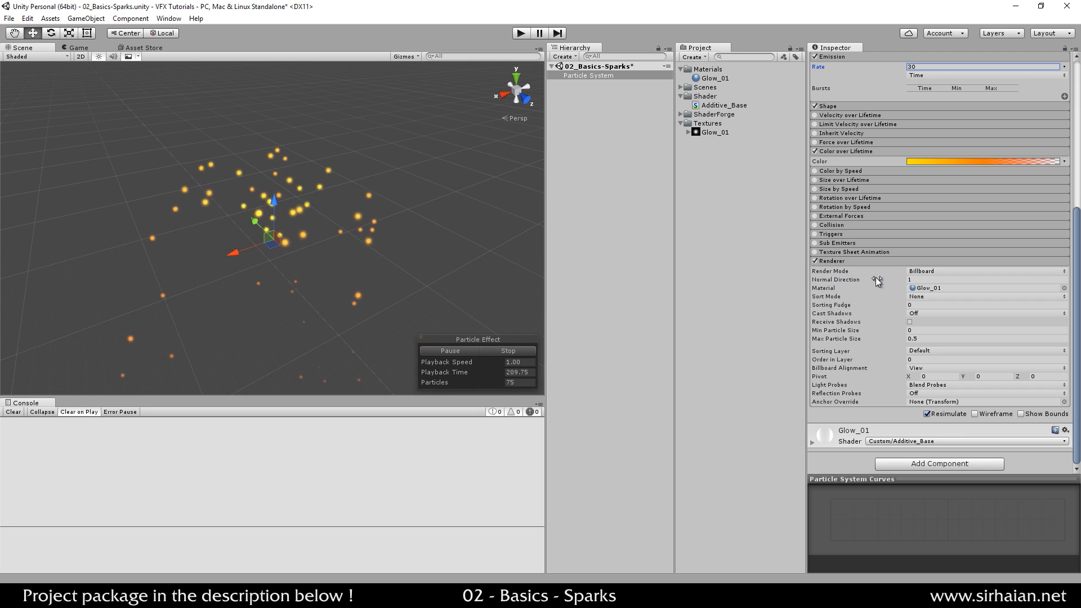
left_click(924, 272)
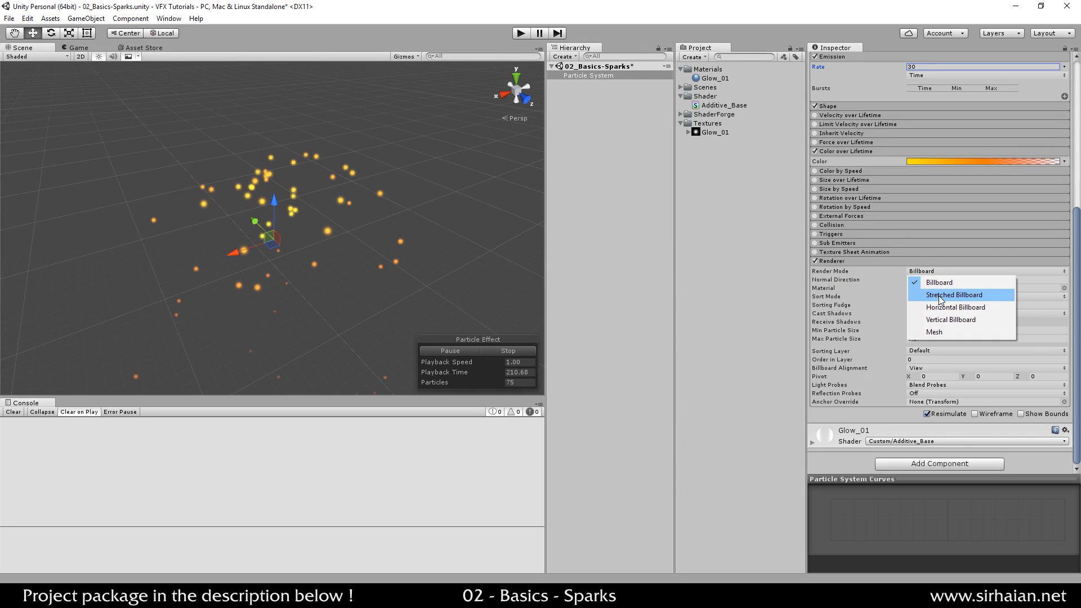
left_click(942, 295)
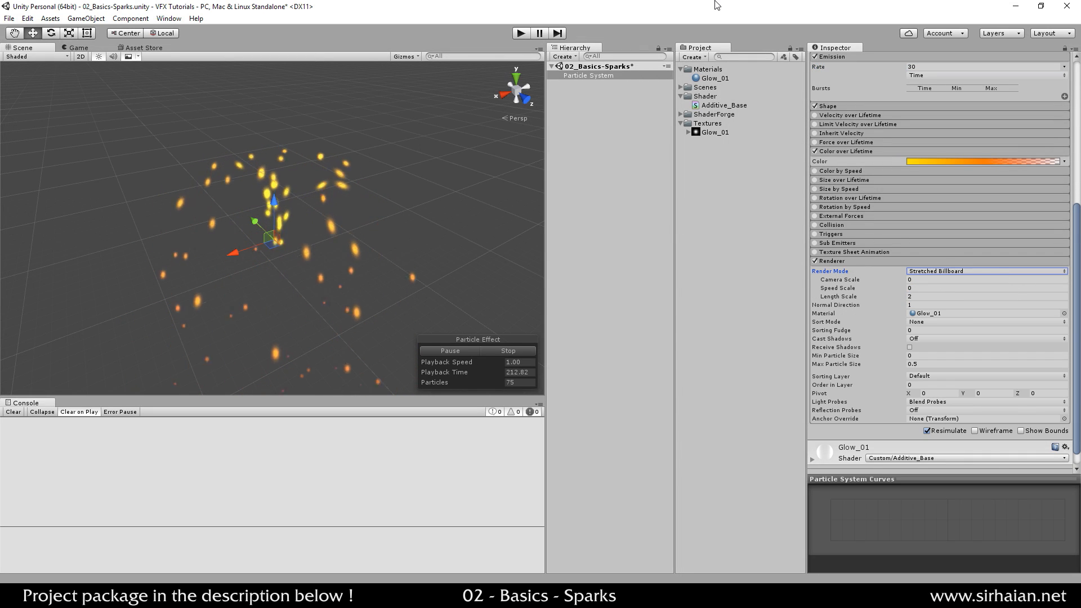
left_click(938, 272)
left_click(797, 3)
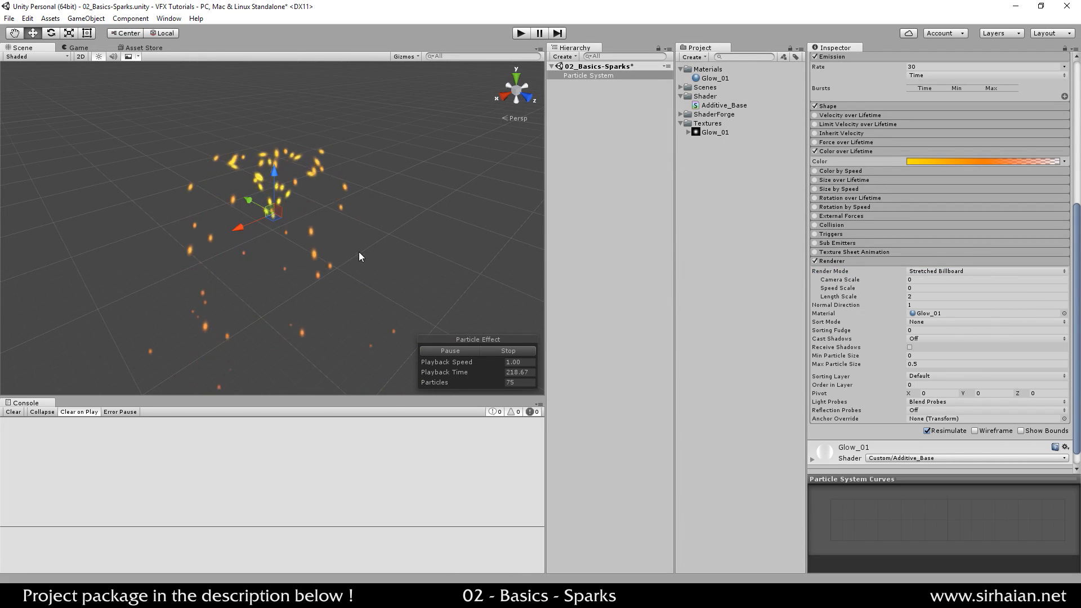
- Set the stretched billboard's Length Scale to 0 and its Speed Scale to 0.1
left_click(922, 297)
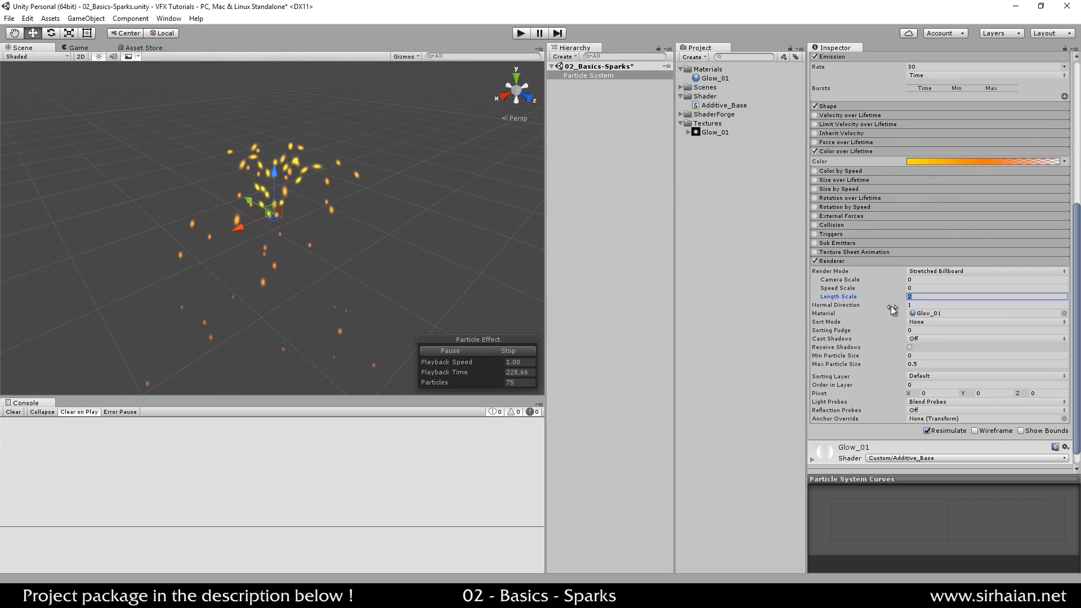
type("0")
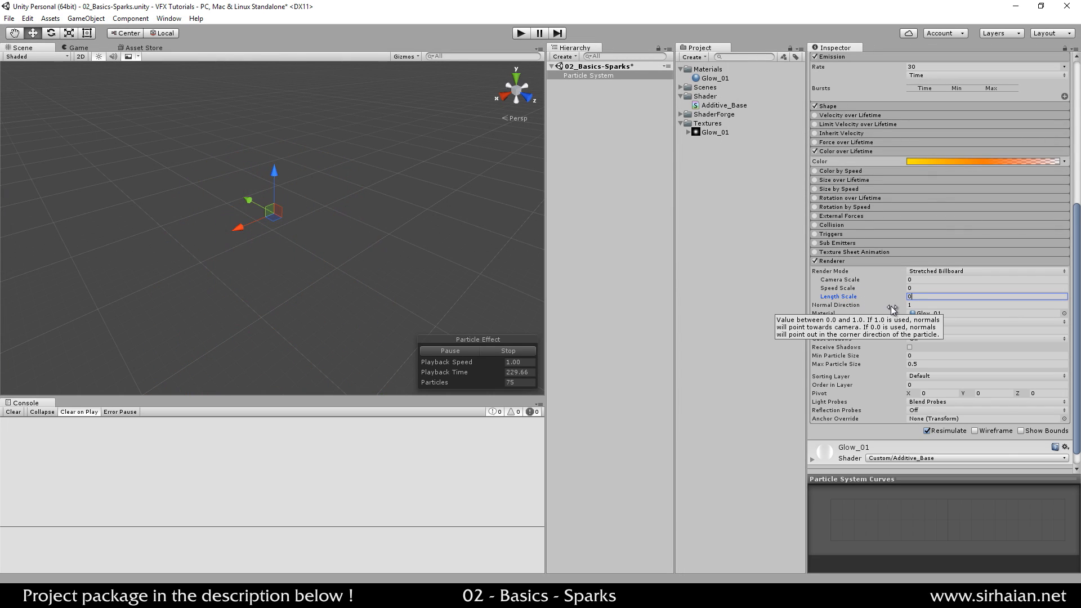
left_click(833, 289)
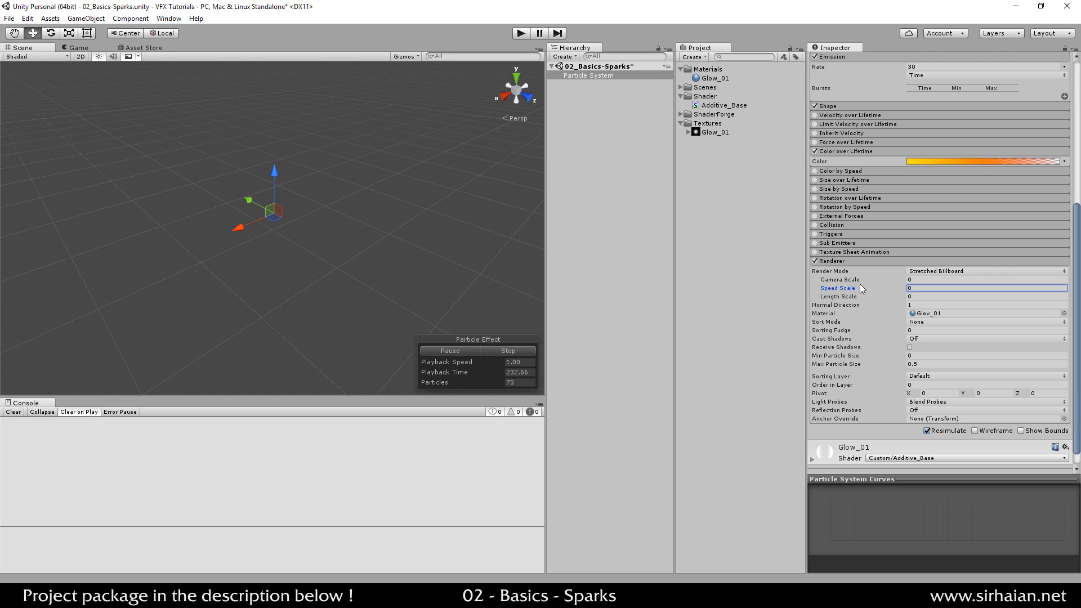
type("0.1")
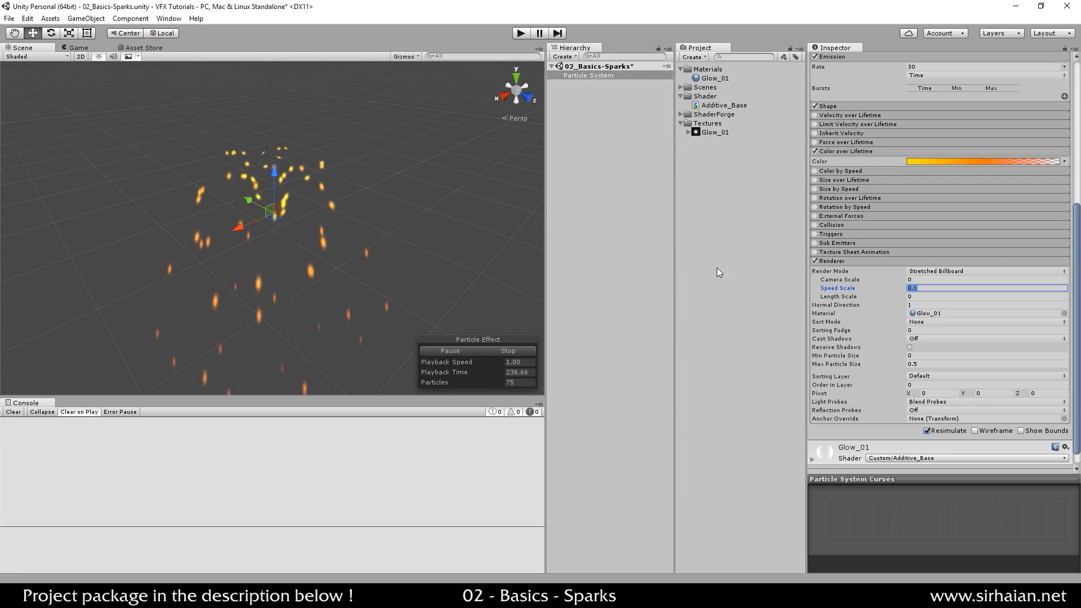
left_click_drag(351, 241, 428, 228, "alt")
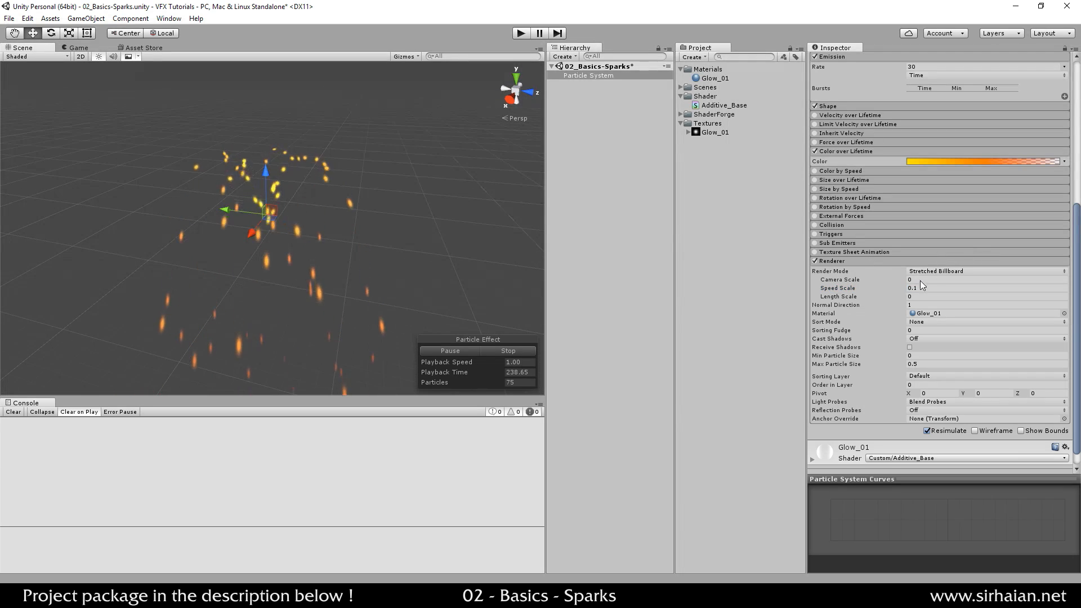
- Try a Speed Scale of 0.2 for the stretched particles and settle on 0.15
left_click(929, 288)
type("0.2")
key("Return")
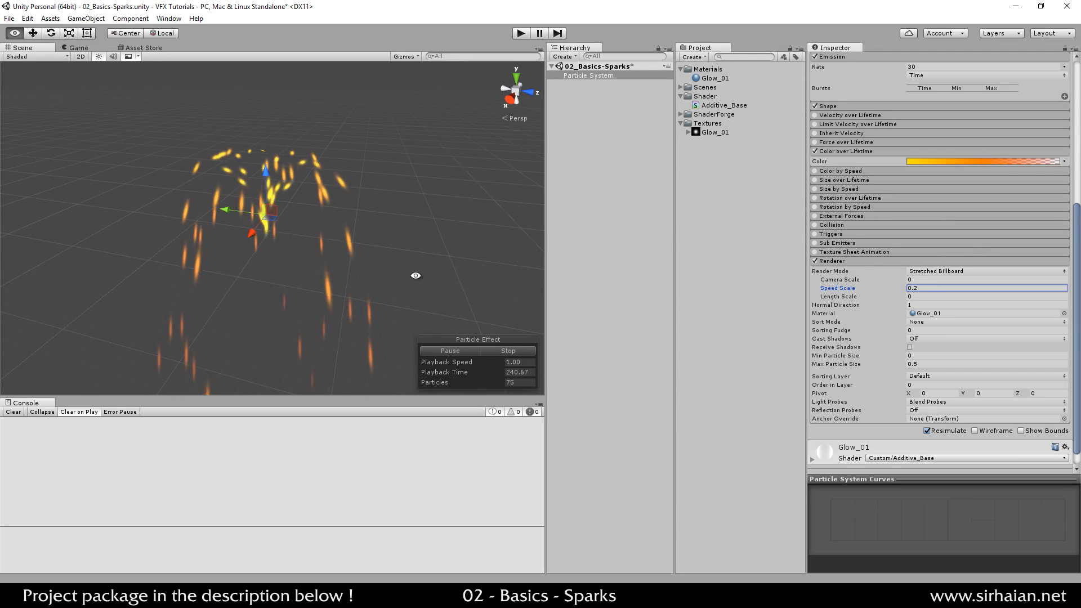
left_click(995, 288)
type("0.15")
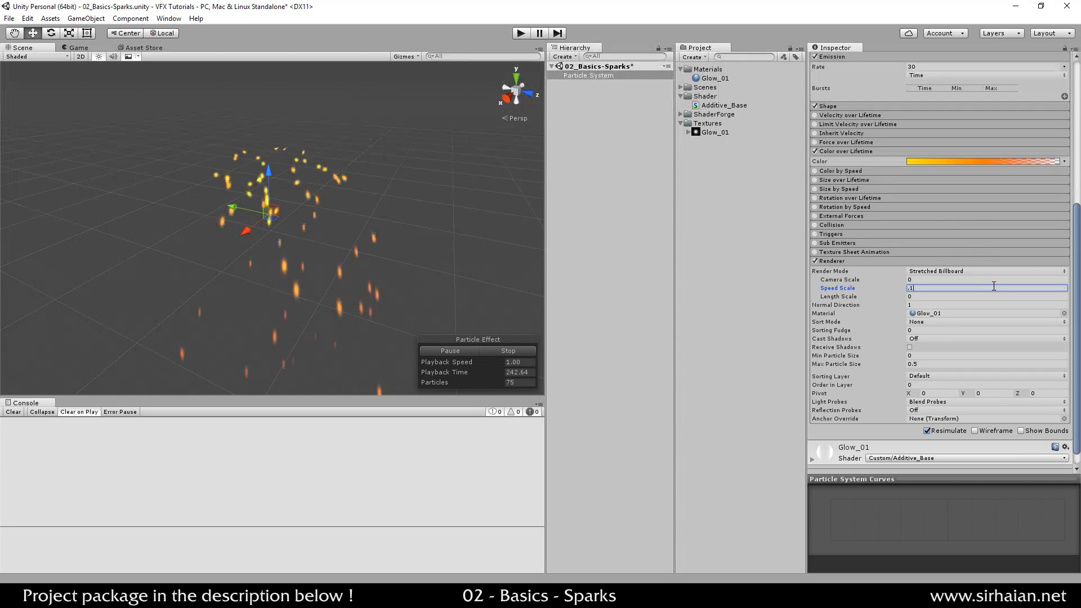
left_click_drag(405, 224, 365, 251, "alt")
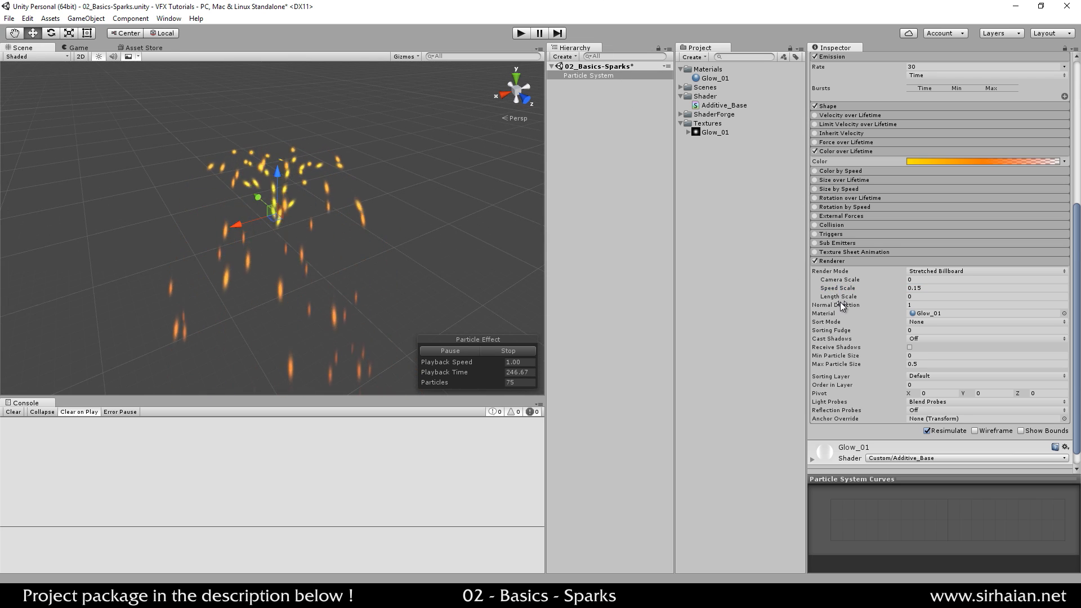
- Switch Start Size to Random Between Two Constants, with a minimum of 0.2 and a maximum of 0.75
scroll(840, 302, "up", 8)
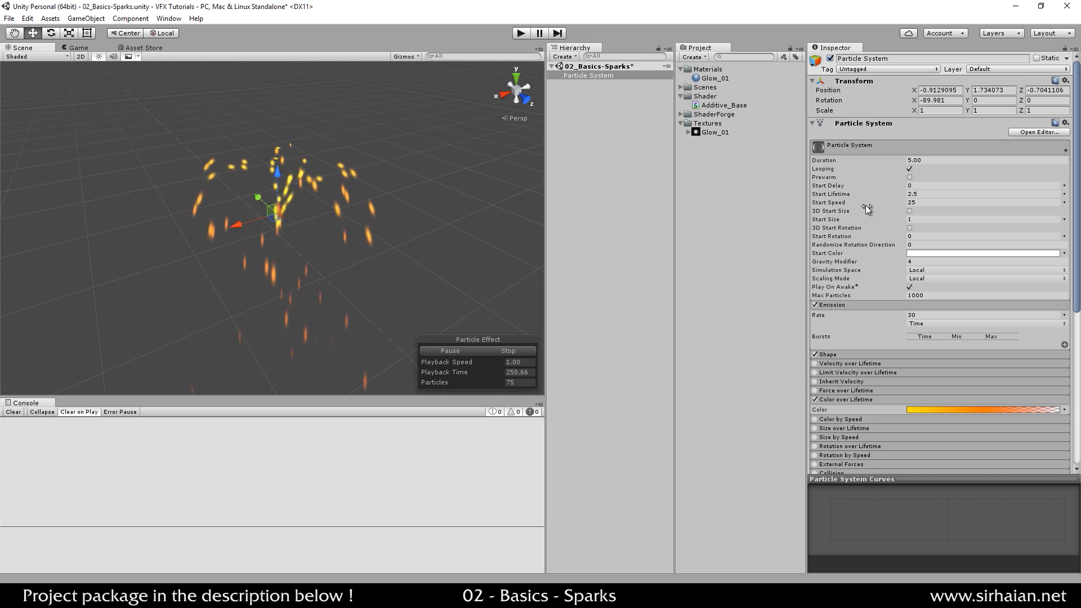
left_click(1065, 219)
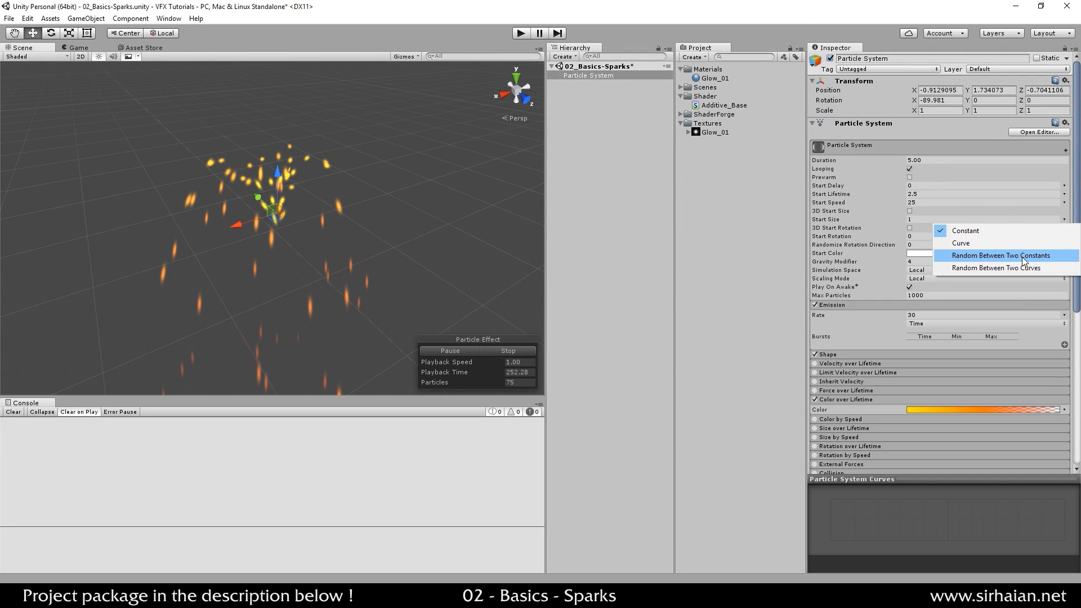
left_click(1024, 258)
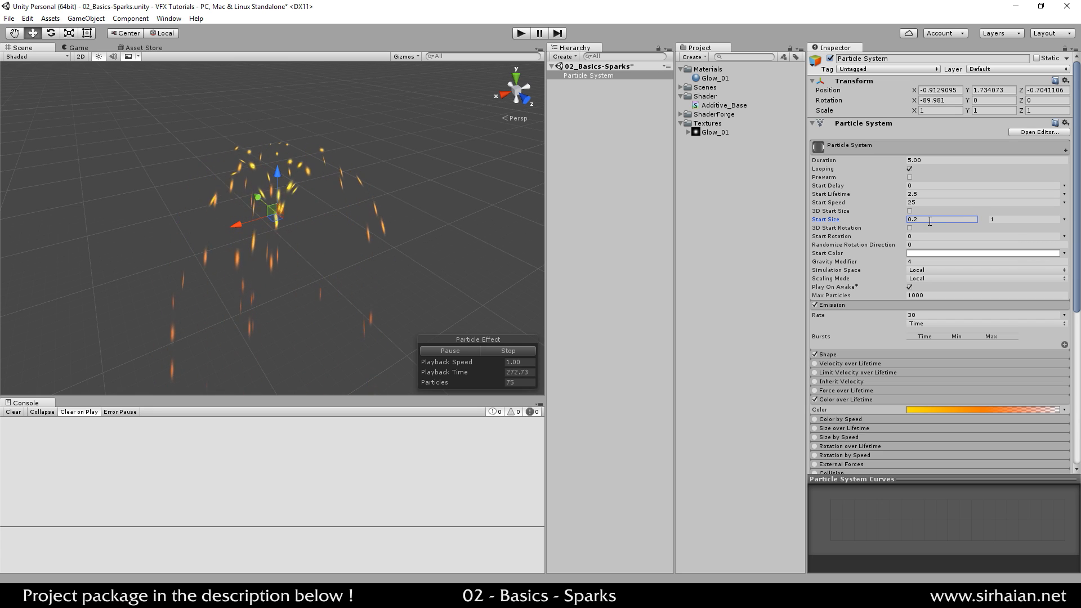
left_click(1023, 219)
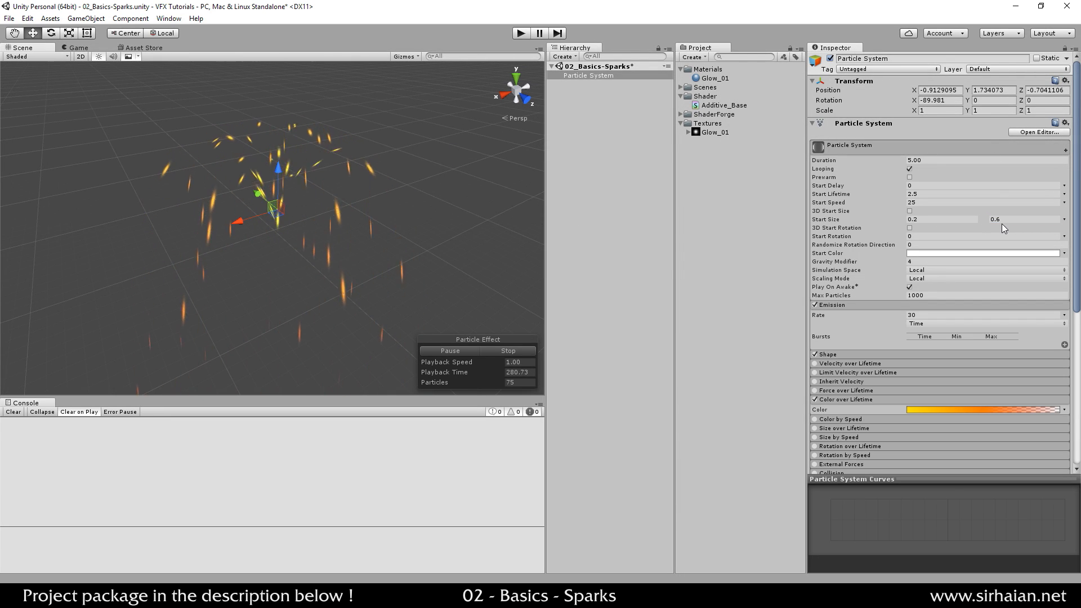
left_click_drag(1003, 221, 990, 220)
type("0.75")
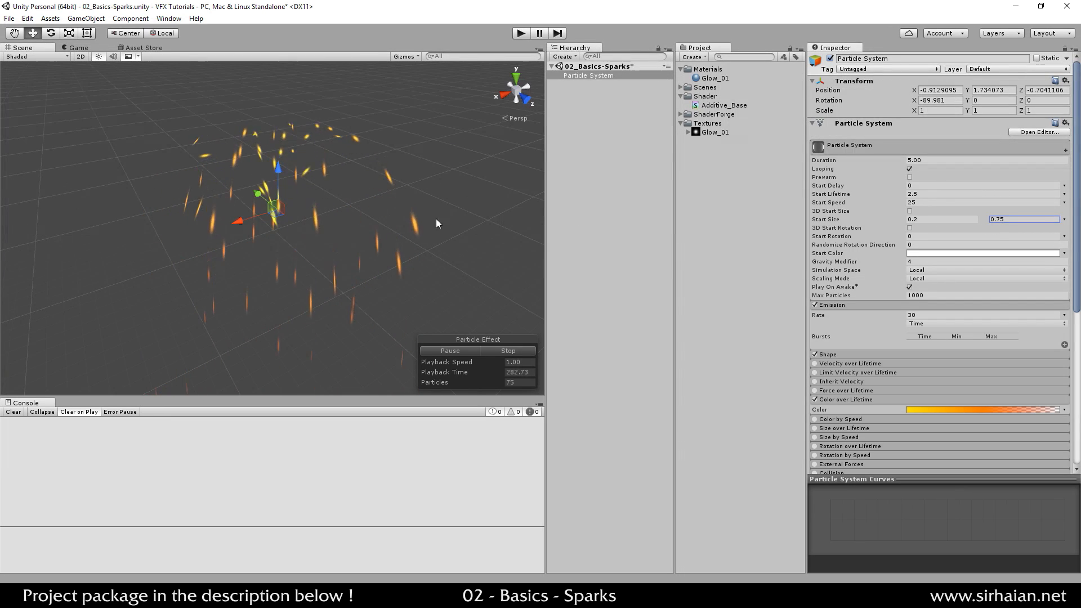
middle_click_drag(414, 209, 414, 209)
left_click_drag(414, 209, 445, 84, "alt")
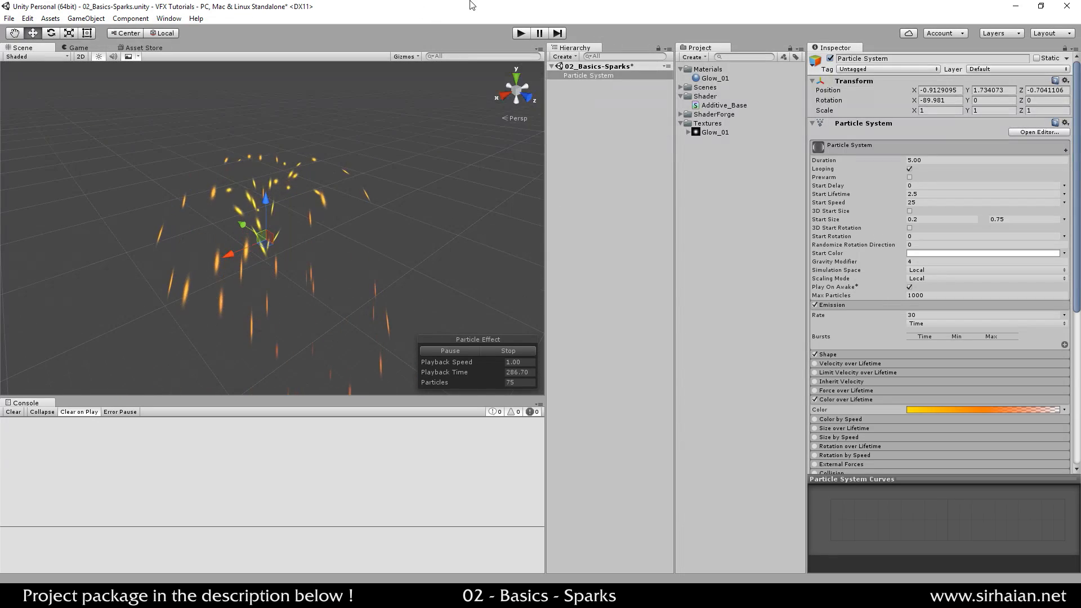
- Raise the particle system in the scene to a Y position of about 7.46
left_click_drag(275, 208, 338, 241)
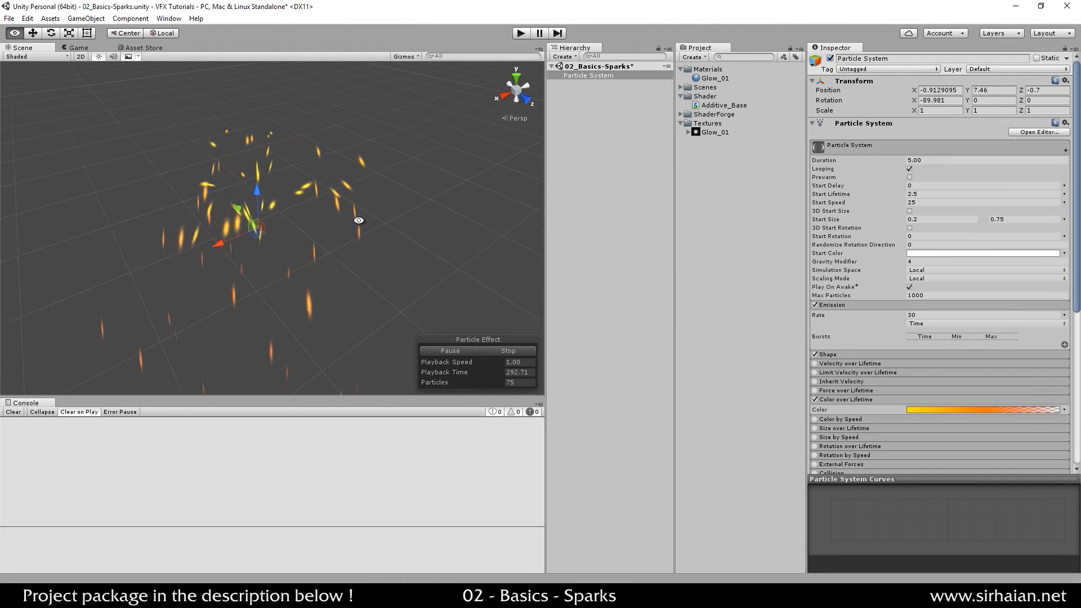
middle_click_drag(344, 241, 369, 219)
left_click_drag(389, 203, 336, 243, "alt")
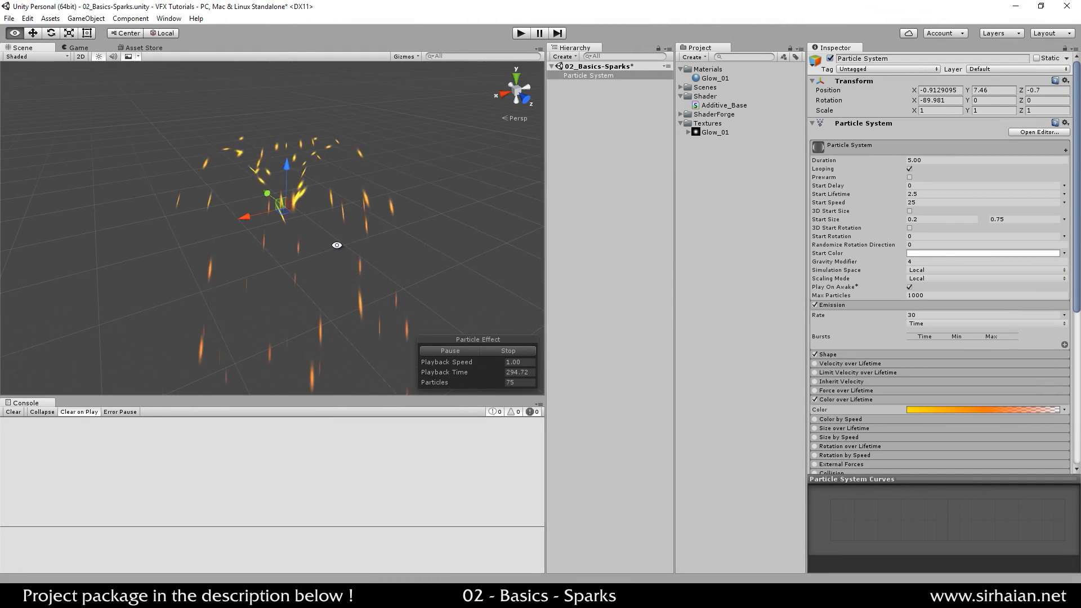
- Switch Start Color to Random Between Two Colors, keeping white as one colour and setting the other to orange FF8809
left_click(1064, 254)
left_click(1040, 285)
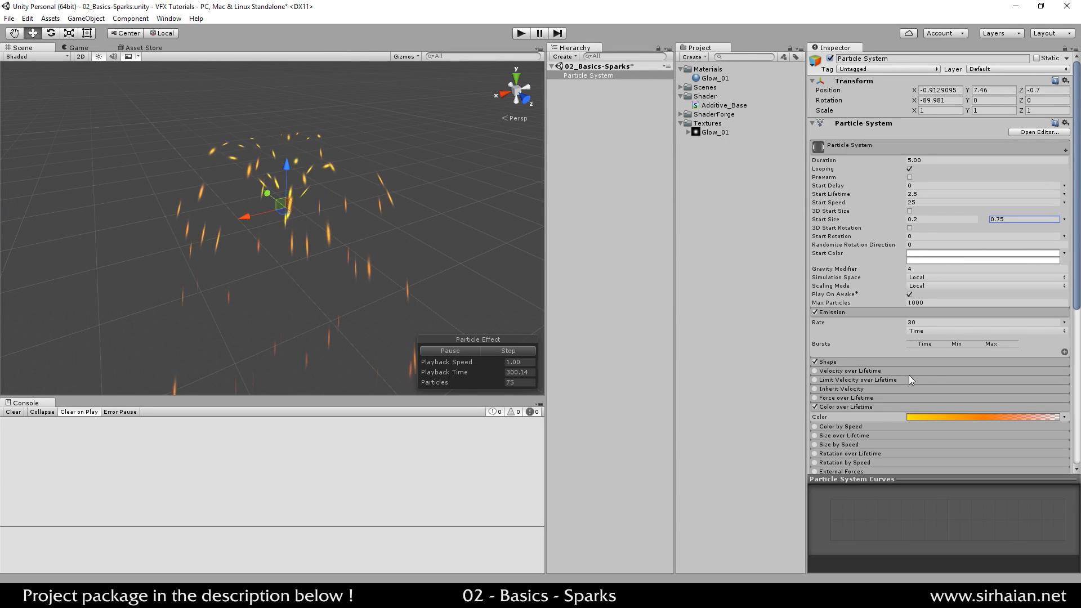
left_click(924, 261)
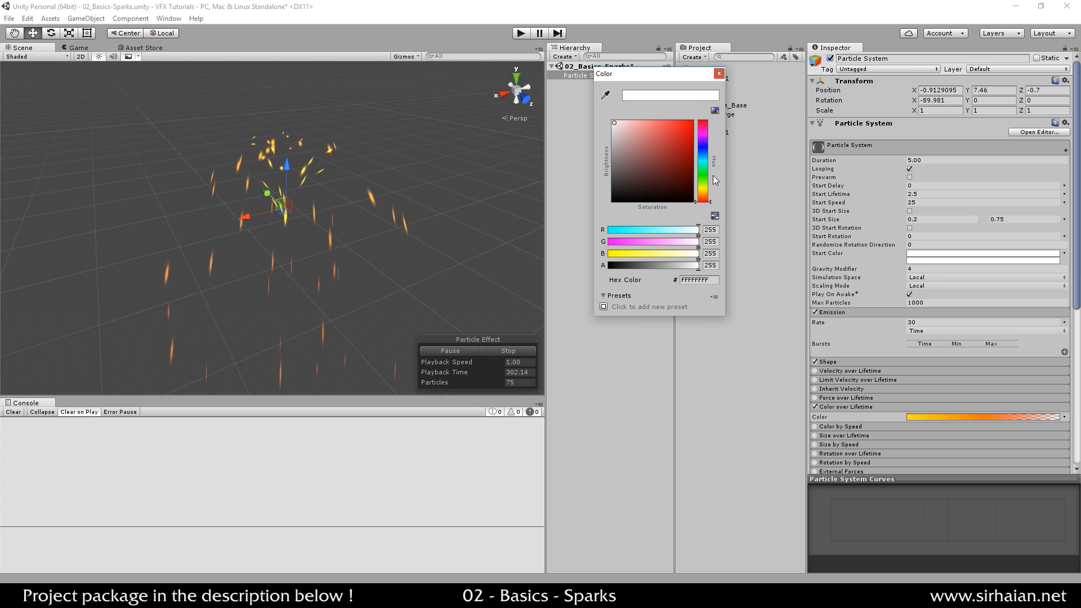
left_click_drag(708, 199, 708, 196)
left_click_drag(665, 125, 694, 109)
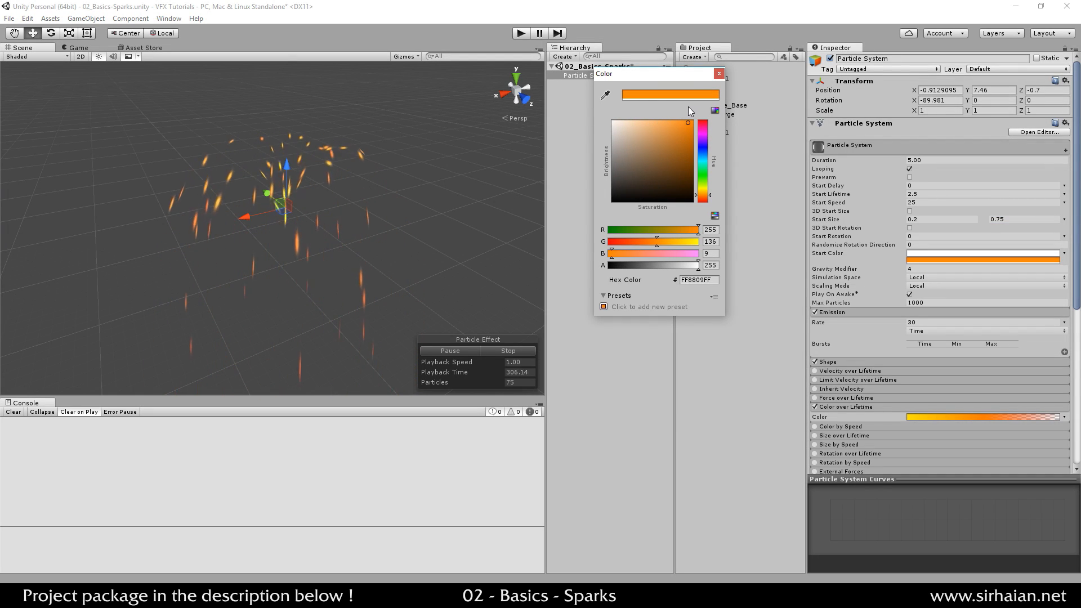
left_click(543, 131)
left_click_drag(339, 162, 602, 204, "alt")
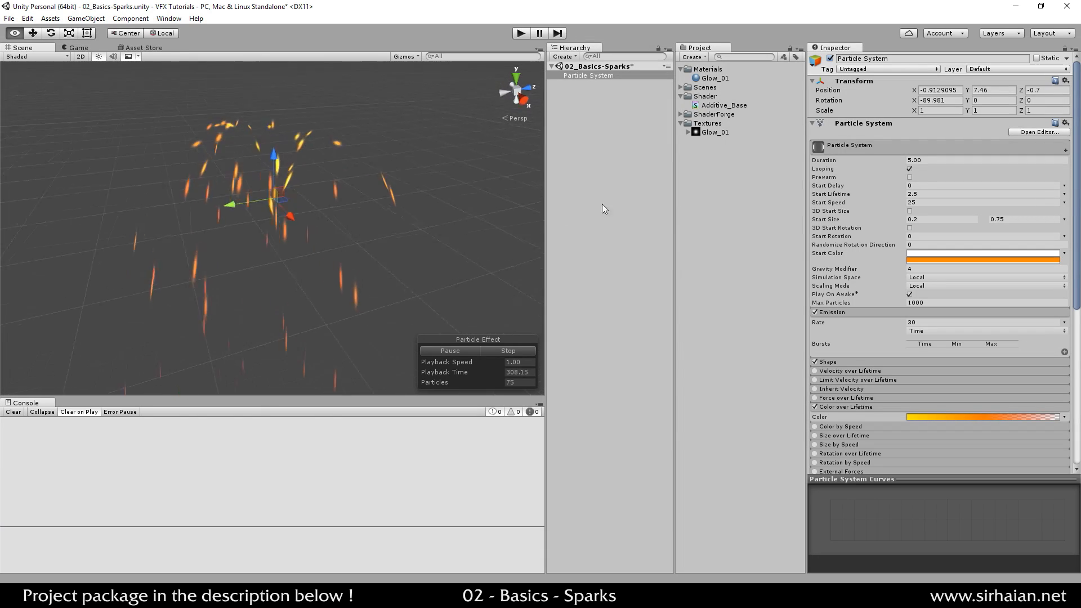
- Set the random Start Size range to a minimum of 0.4 and a maximum of 0.9
left_click_drag(499, 240, 377, 243, "alt")
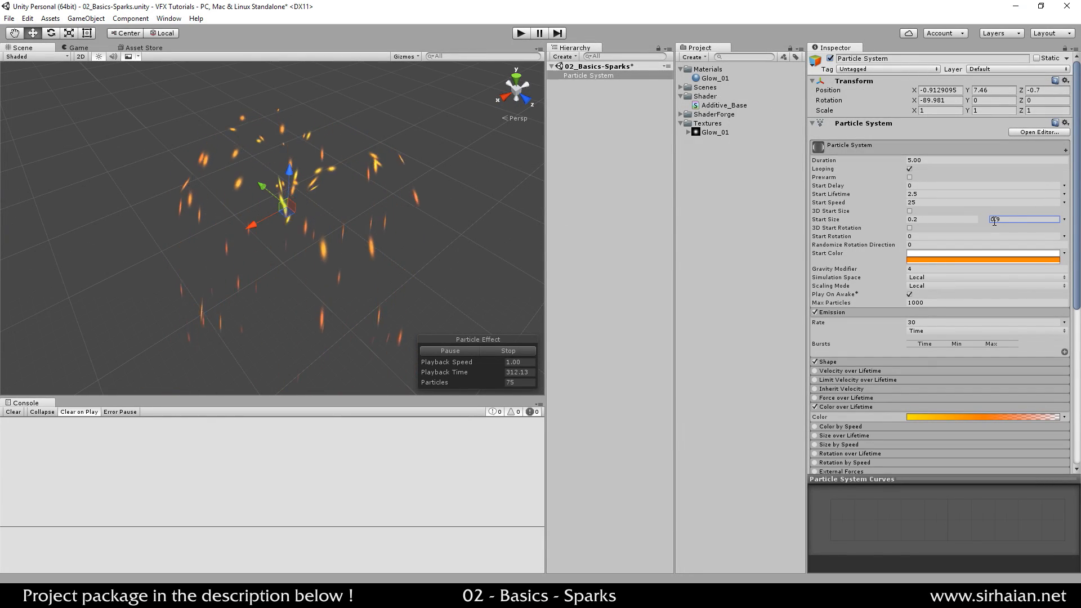
left_click(954, 219)
type(".4")
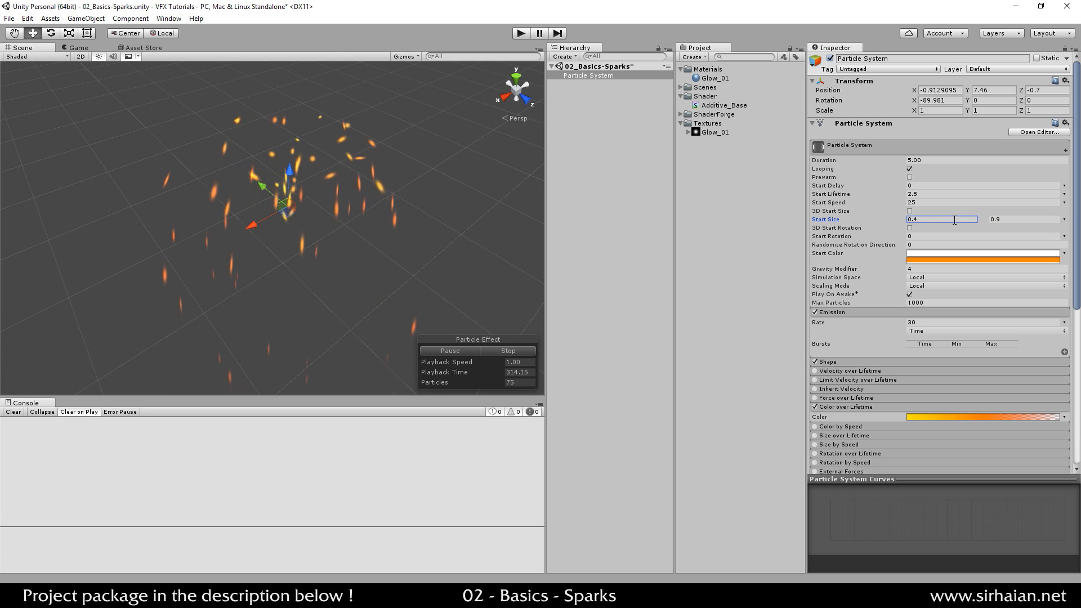
left_click_drag(443, 160, 347, 224, "alt")
left_click_drag(138, 181, 214, 252, "alt")
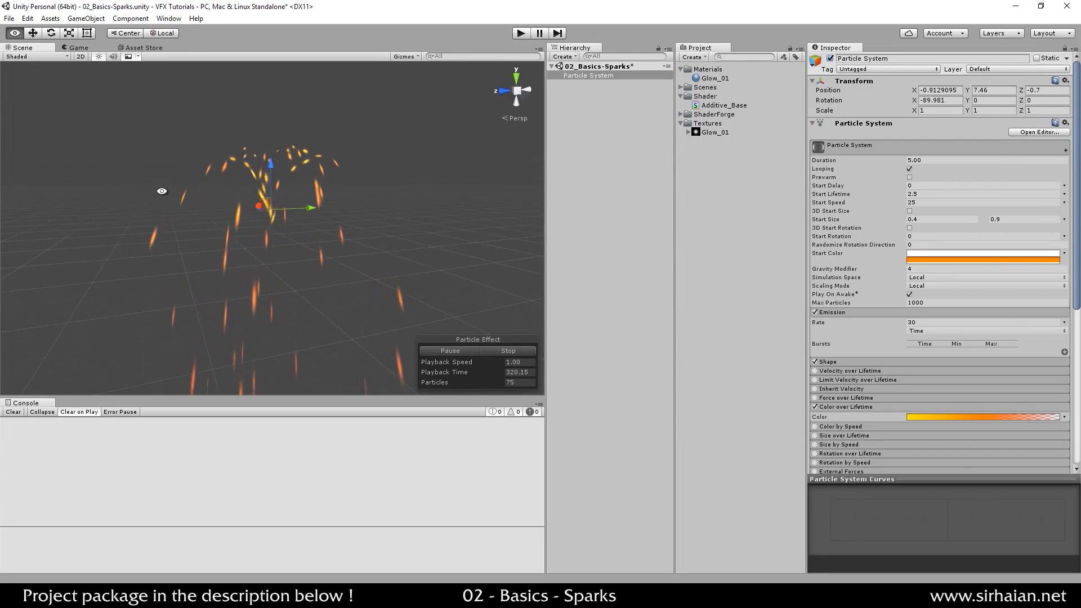
left_click_drag(161, 190, 507, 208, "alt")
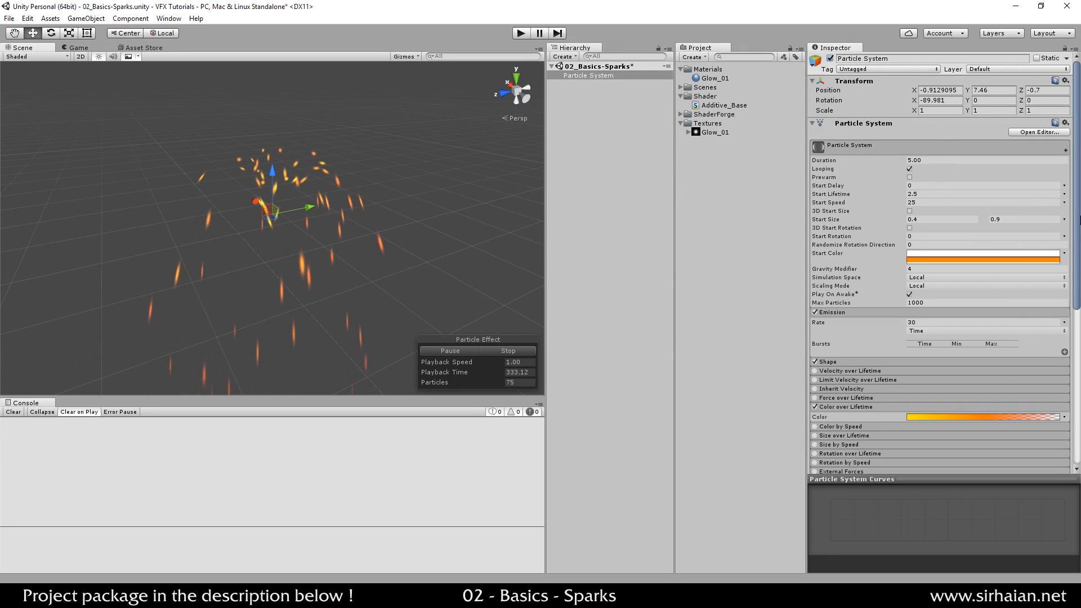
- Randomize Start Speed between the constants 10 and 30, and set the Emission Rate to 100
left_click(1035, 237)
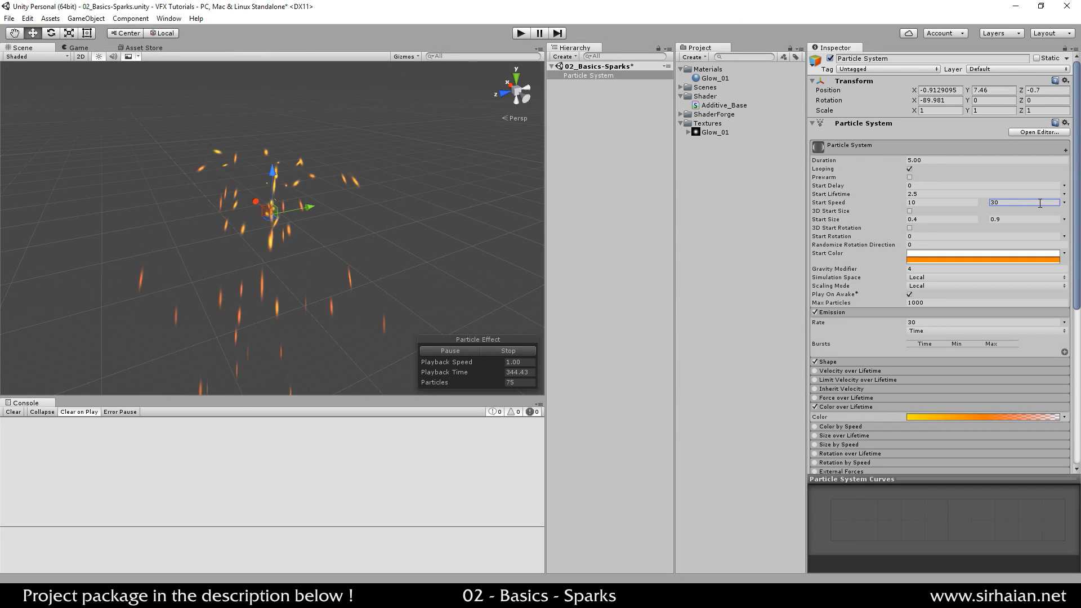
left_click_drag(396, 243, 451, 203, "alt")
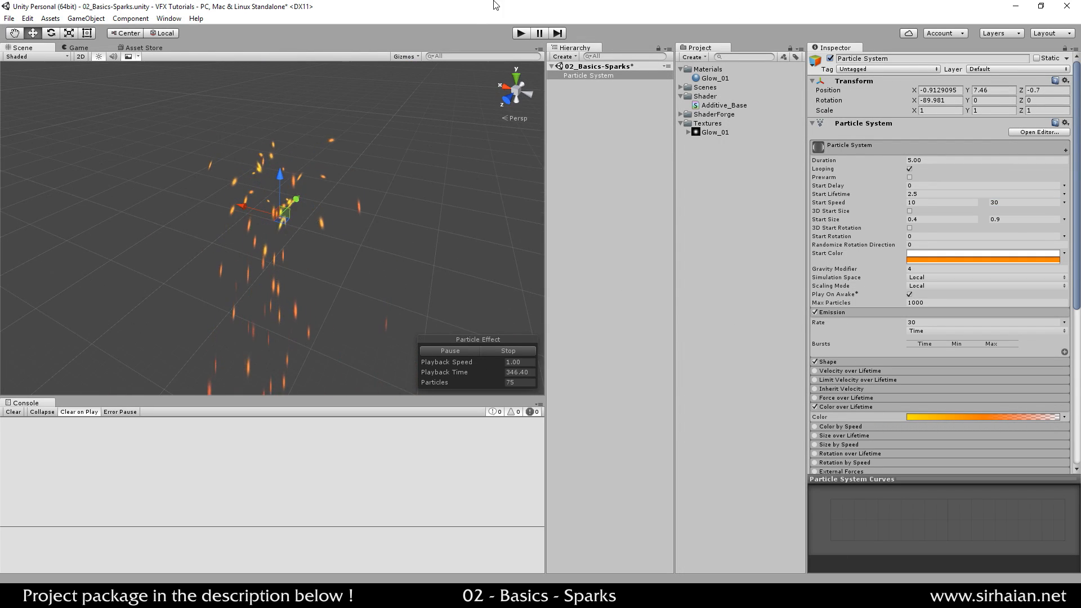
left_click(924, 322)
type("100")
left_click_drag(459, 196, 333, 174, "alt")
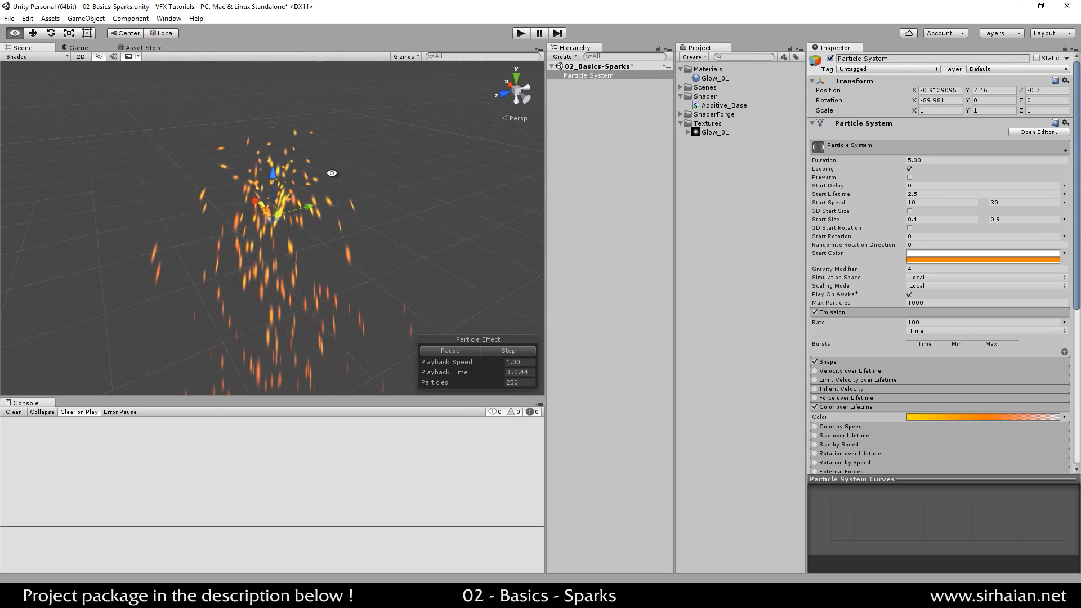
left_click_drag(424, 106, 229, 180, "alt")
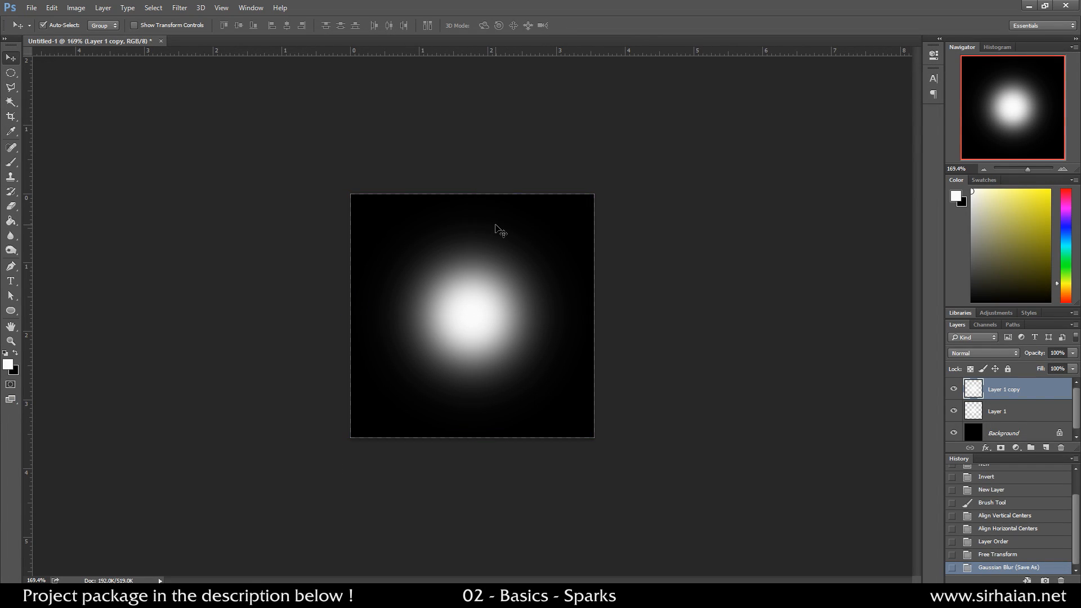
- Switch to Photoshop, create a new 256 × 256 pixel document and invert its white background to black
key("ctrl+n")
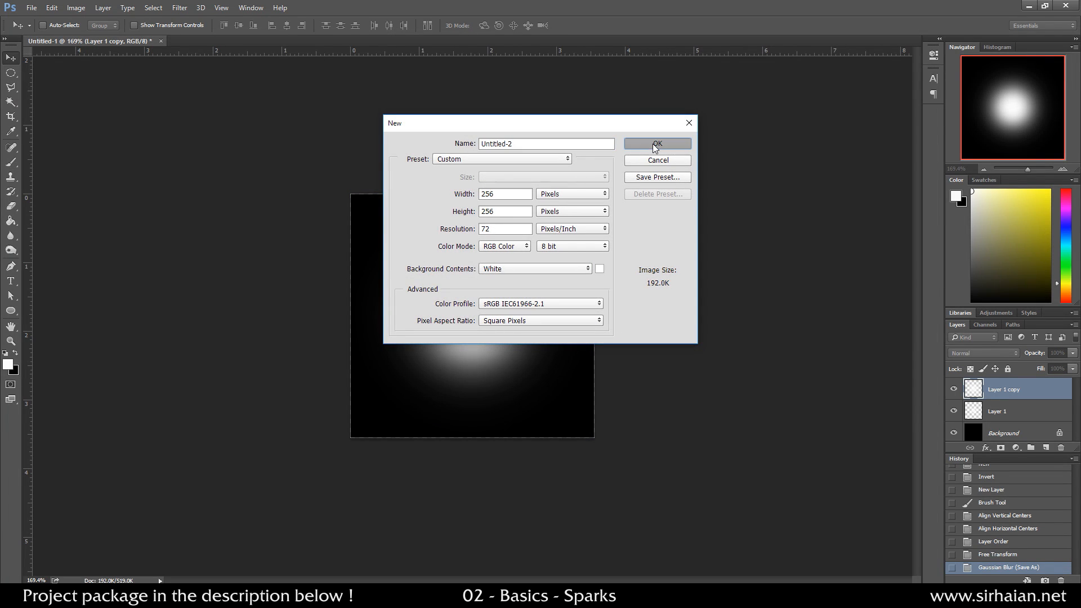
left_click(656, 144)
key("ctrl+i")
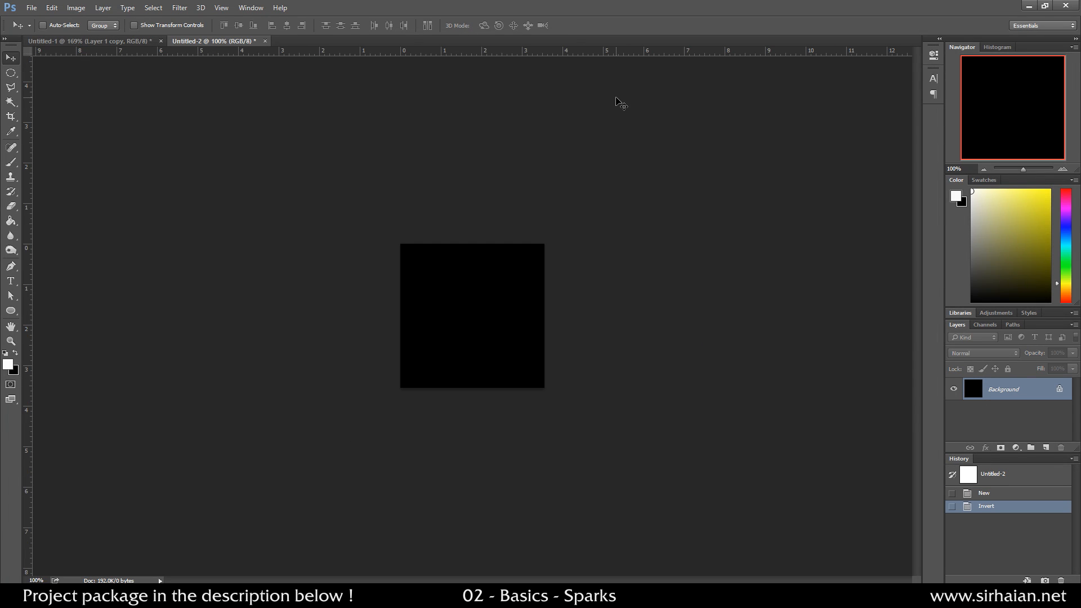
- On a new layer, make a wide elliptical selection around the canvas centre and fill it with white
key("ctrl+shift+n")
key("Return")
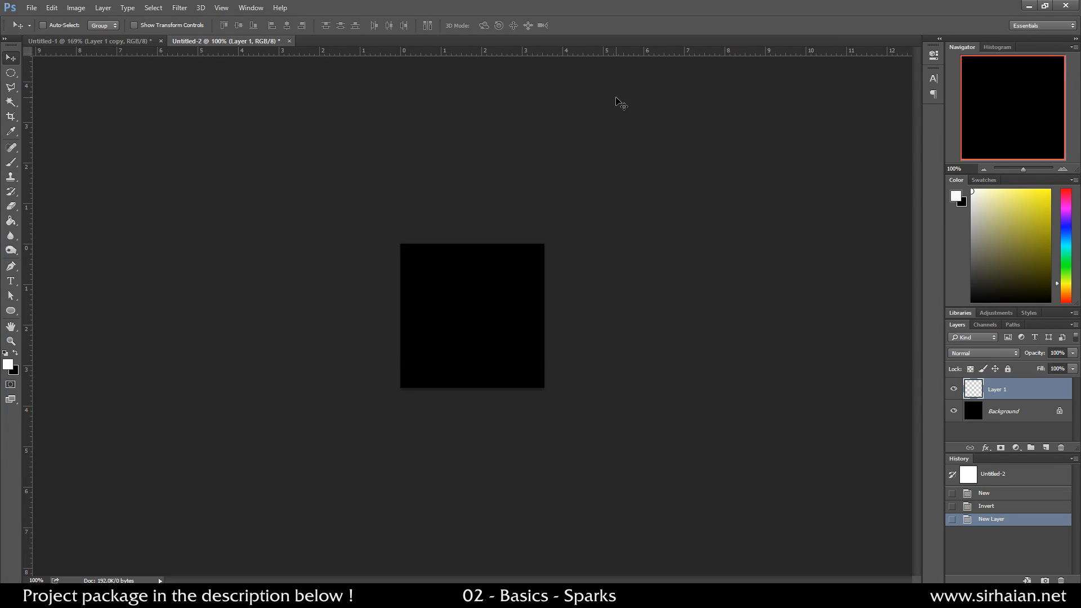
scroll(459, 348, "up", 5, "alt")
scroll(569, 311, "down", 1, "alt")
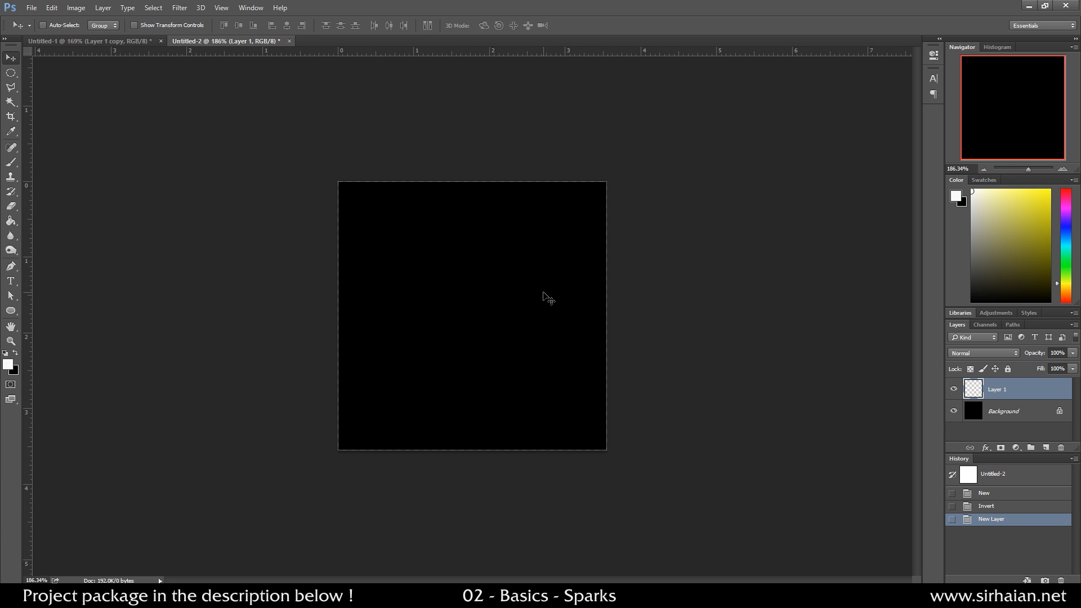
left_click(11, 73)
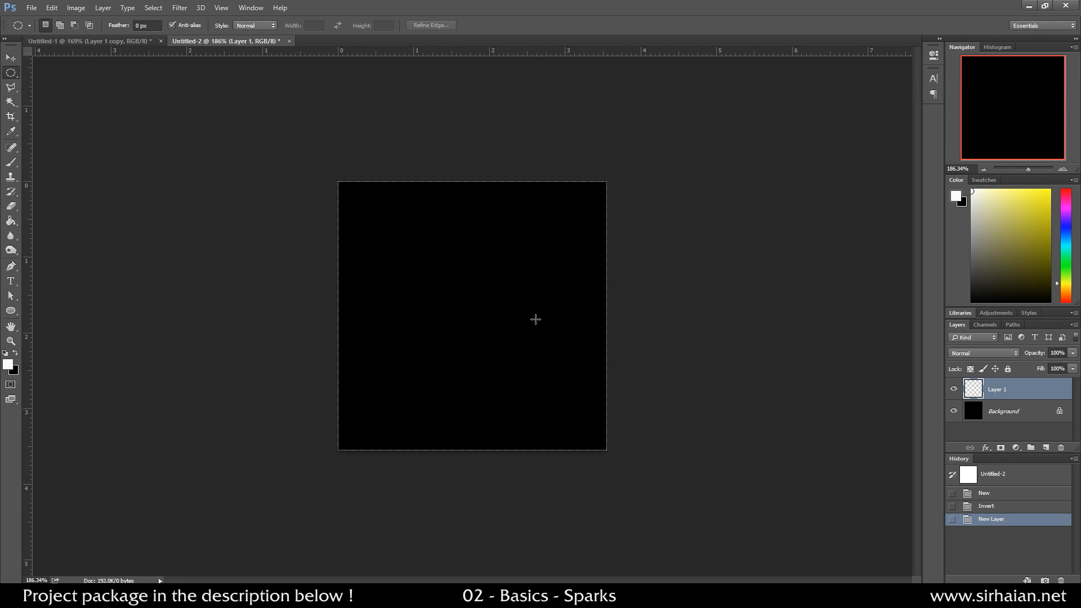
left_click_drag(472, 316, 356, 262, "alt")
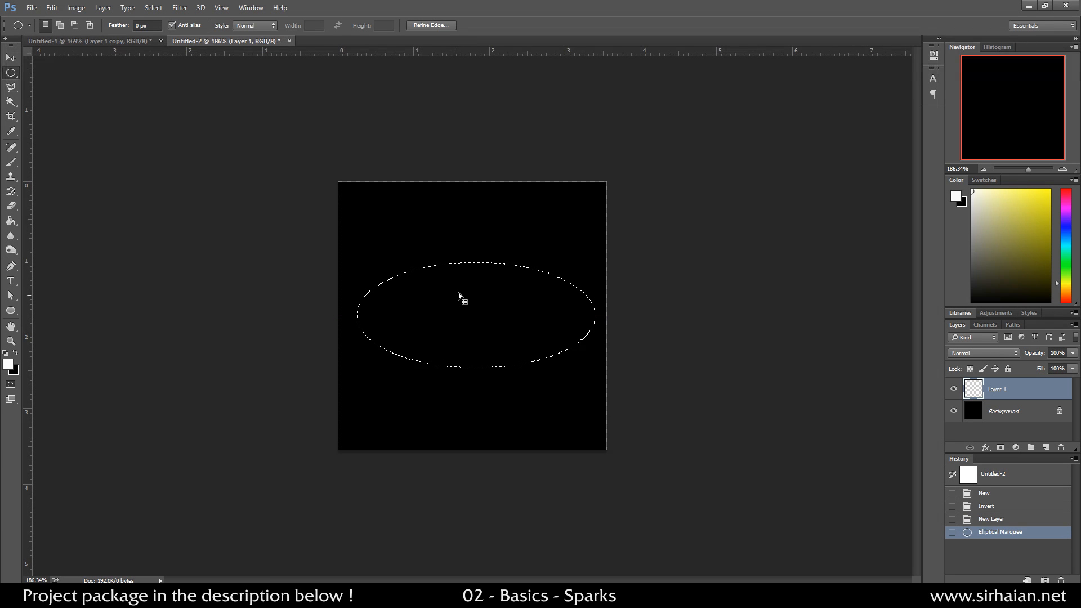
key("x")
key("ctrl+BackSpace")
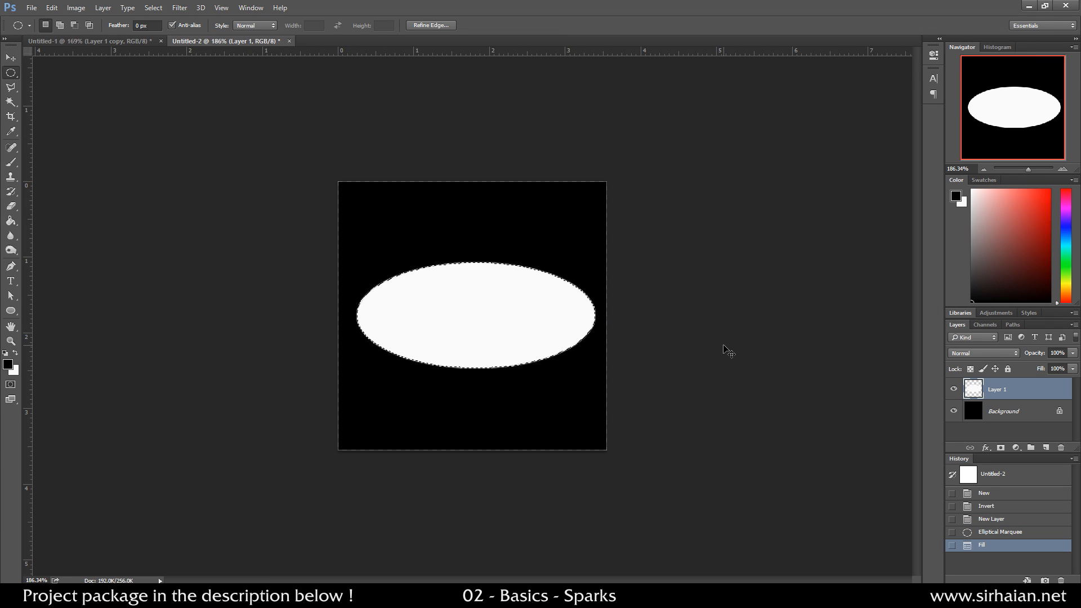
- Deselect the ellipse and align its layer with the Background by horizontal and vertical centers
key("ctrl+d")
key("v")
left_click(1008, 410, "shift")
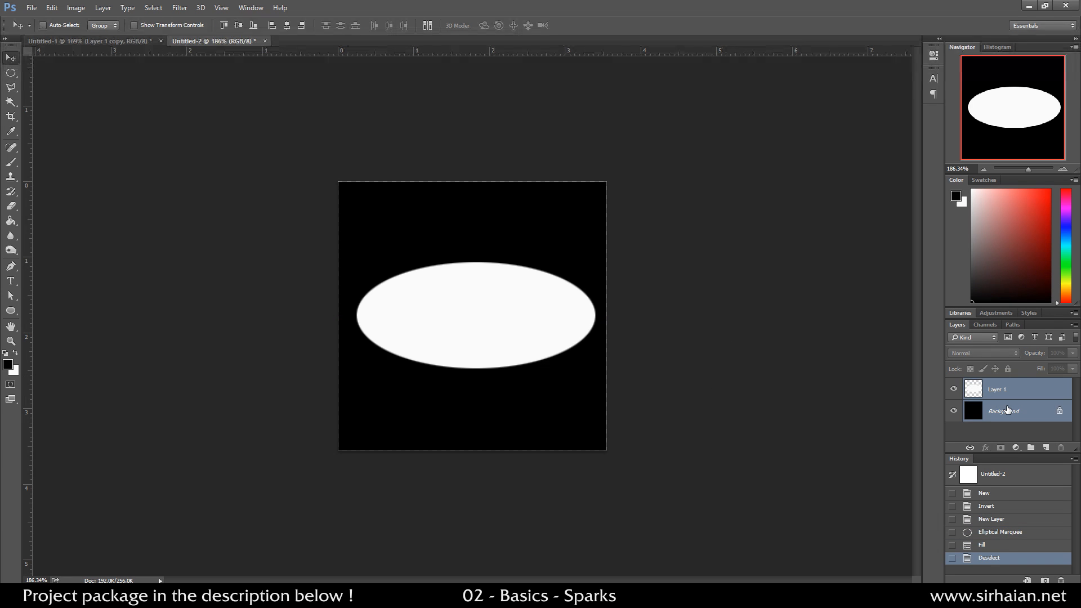
left_click(287, 25)
left_click(238, 25)
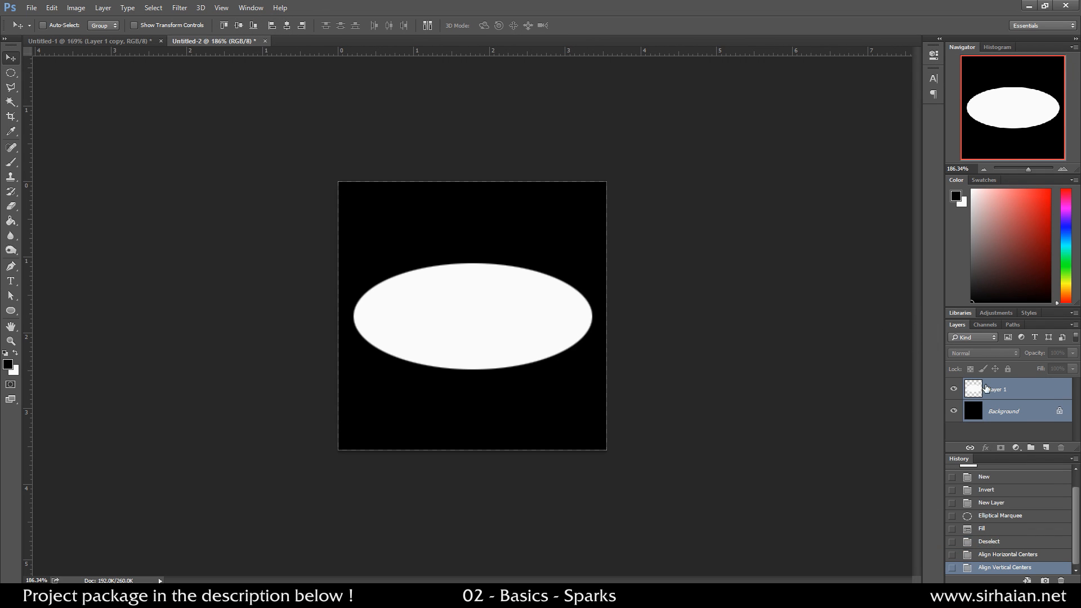
- Copy the whole canvas merged and paste it as a new layer above the ellipse
left_click(986, 388)
key("ctrl+a")
key("ctrl+shift+c")
key("ctrl+v")
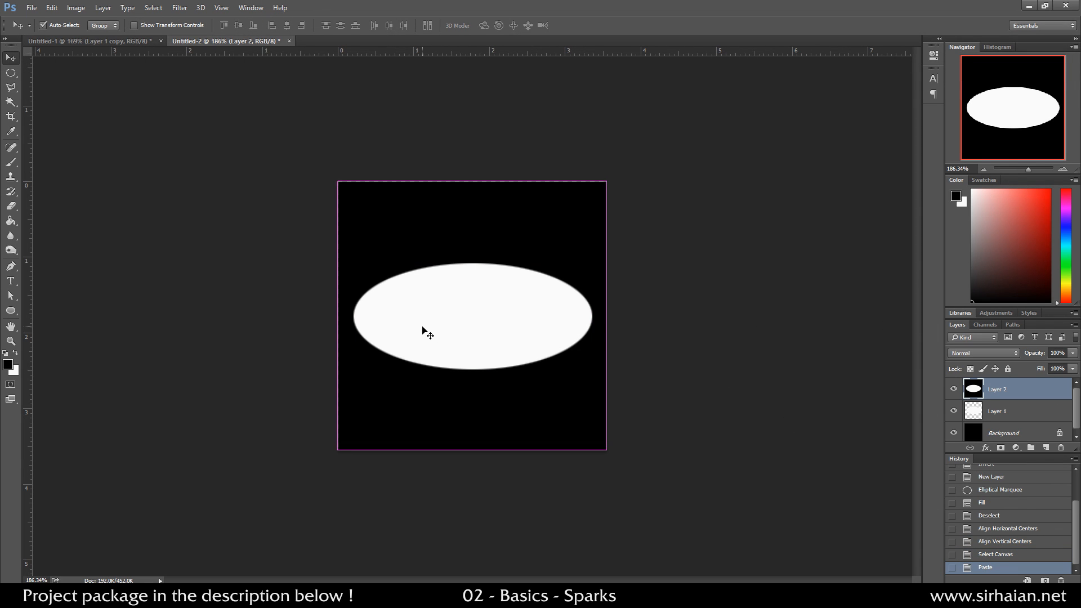
- Delete the pasted layer, select the whole canvas and paste the merged copy again
key("ctrl+t")
key("Return")
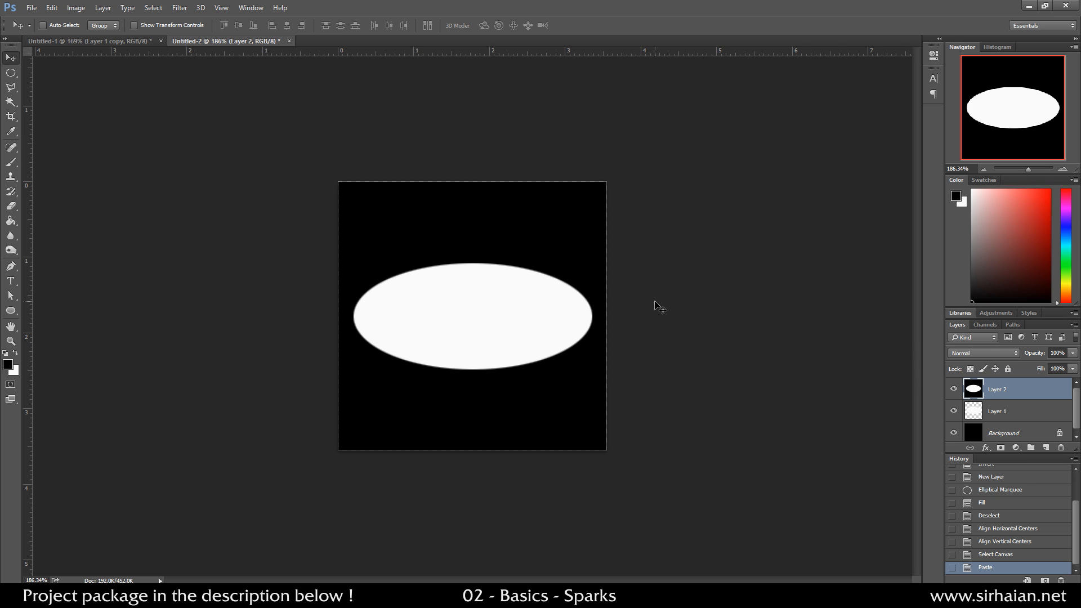
key("Delete")
key("ctrl+a")
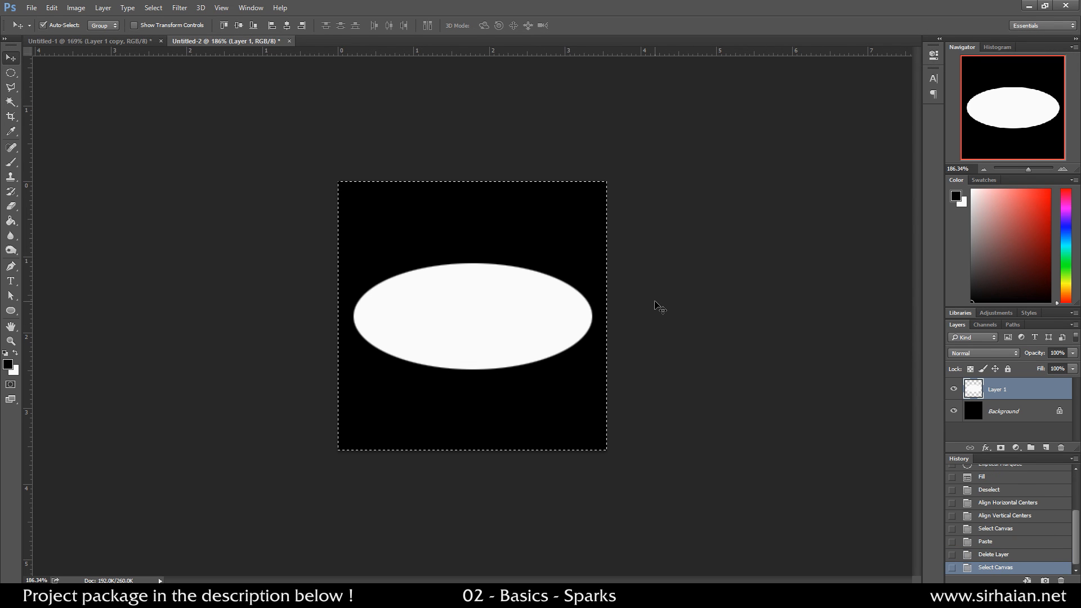
key("ctrl+v")
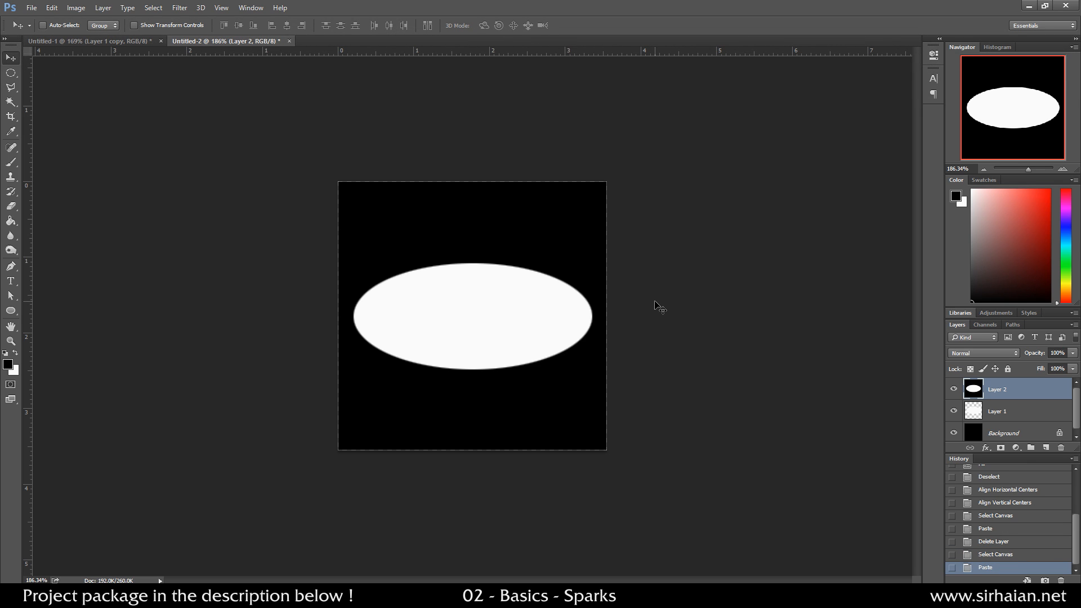
- Try the previously used Gaussian Blur on the pasted ellipse layer, then undo it
left_click(192, 9)
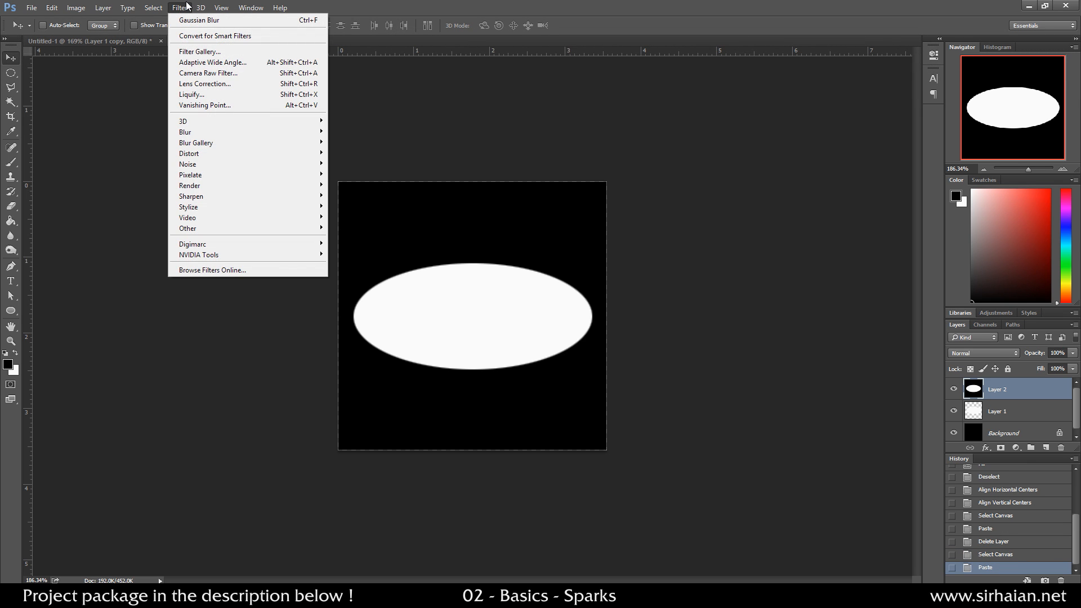
left_click(194, 11)
left_click(194, 11)
left_click(197, 19)
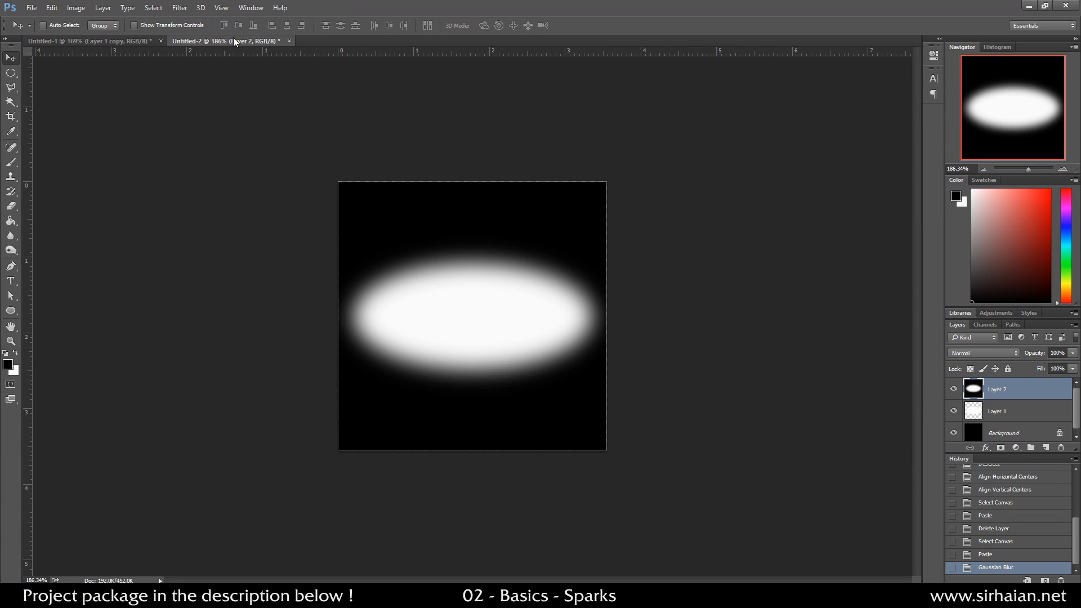
key("ctrl+z")
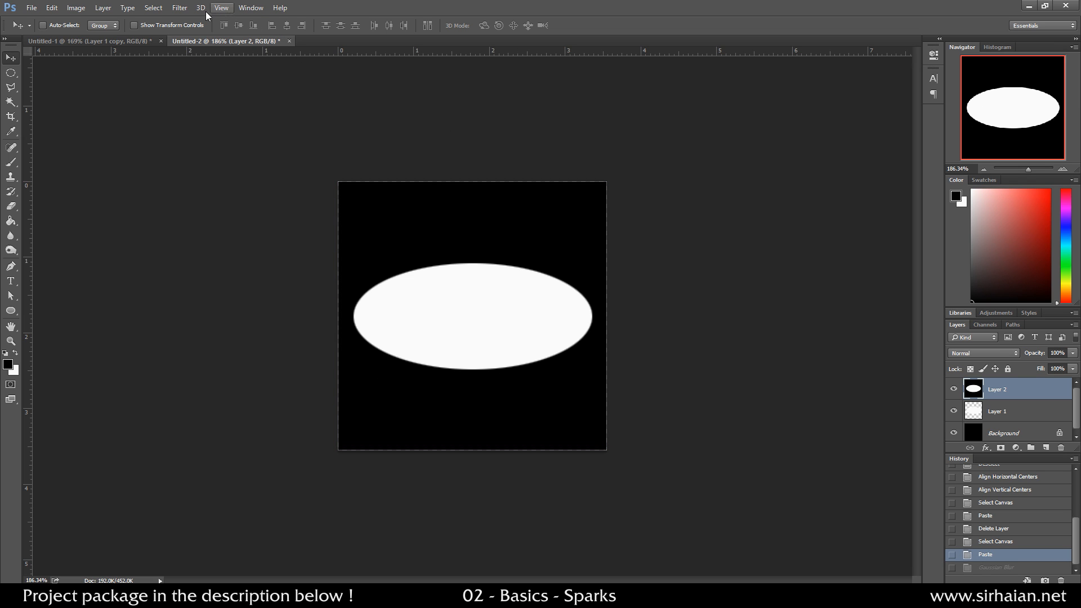
- Apply a Gaussian Blur with a radius of 5 pixels to the pasted ellipse layer
left_click(179, 7)
mouse_move(209, 131)
left_click(360, 173)
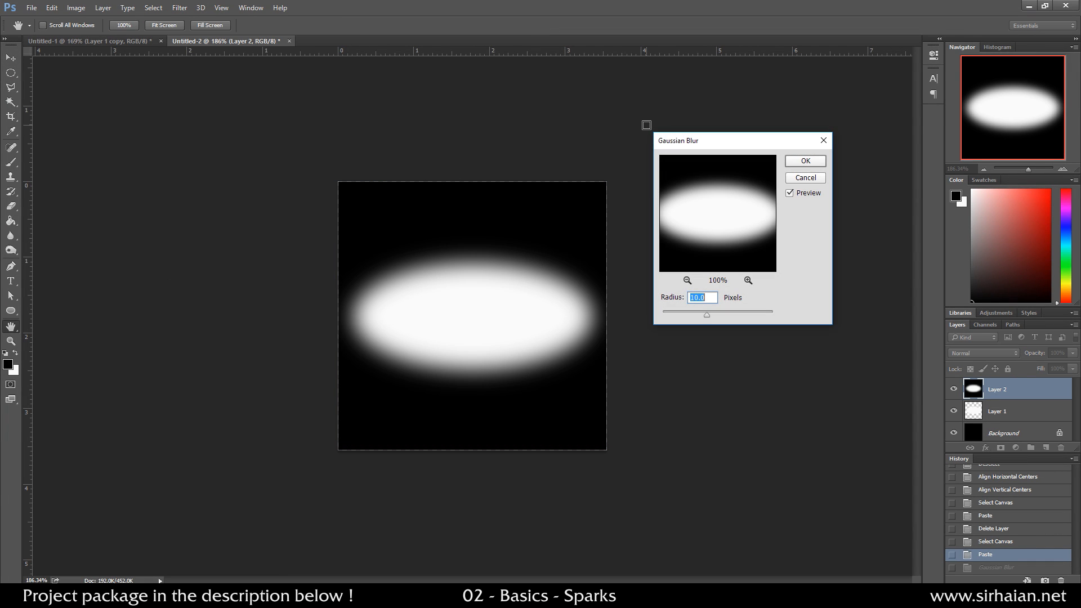
type("5")
key("Return")
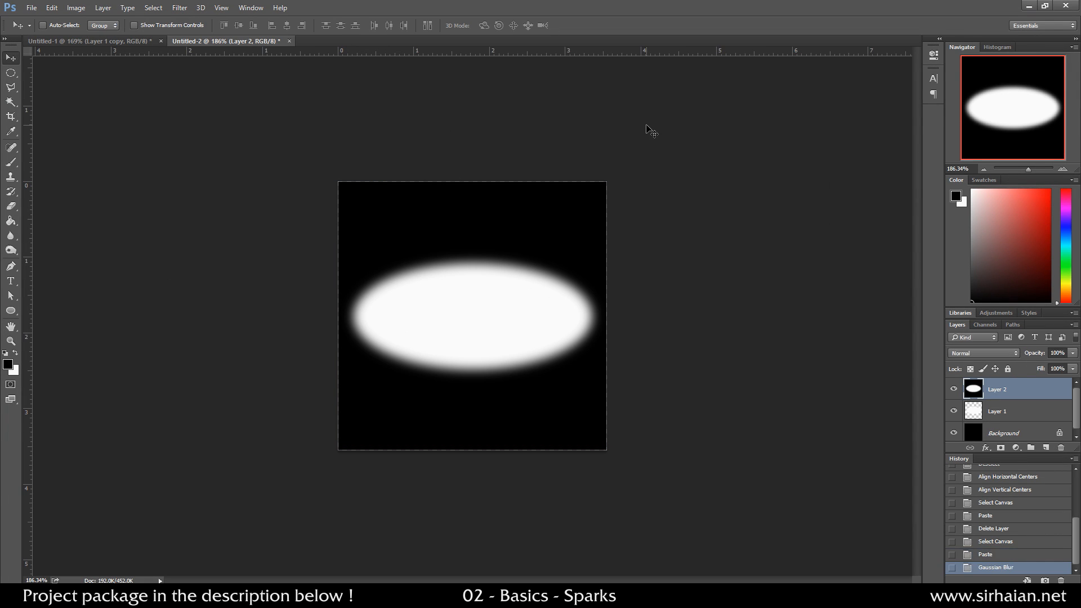
- Free-transform the blurred ellipse about its centre to be much taller and slightly narrower, and repeat the Gaussian Blur on it
key("ctrl+t")
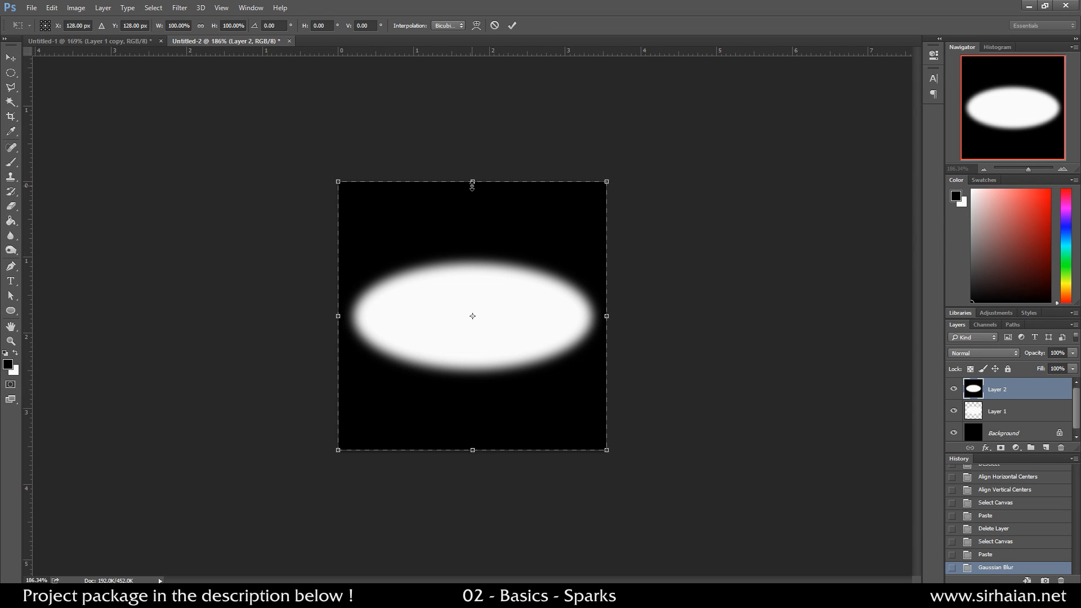
left_click_drag(473, 185, 473, 92, "alt")
key("Return")
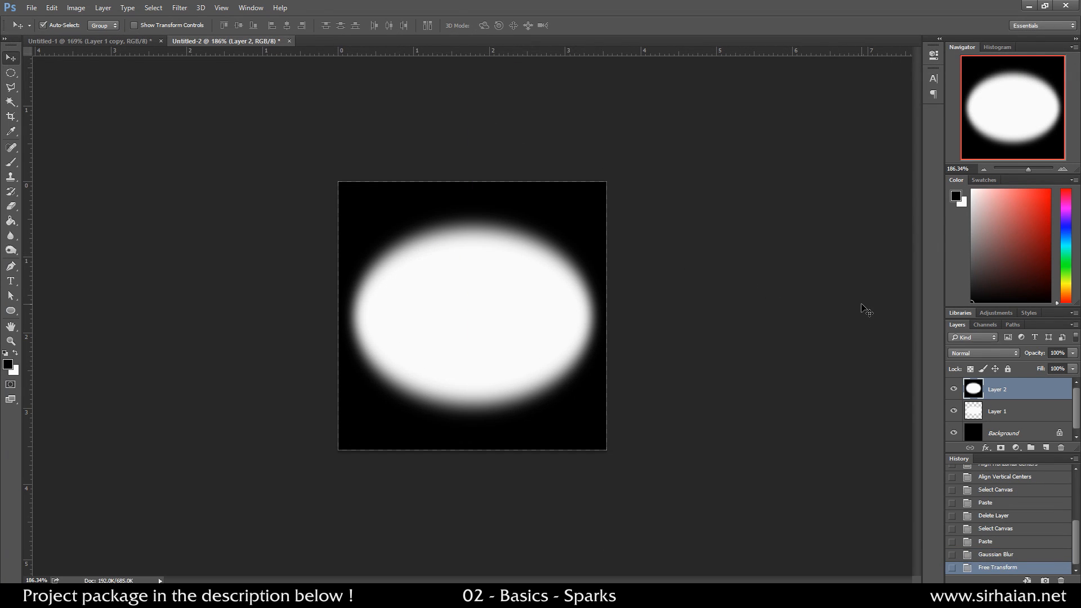
key("ctrl+t")
left_click_drag(607, 315, 591, 314, "alt")
key("Return")
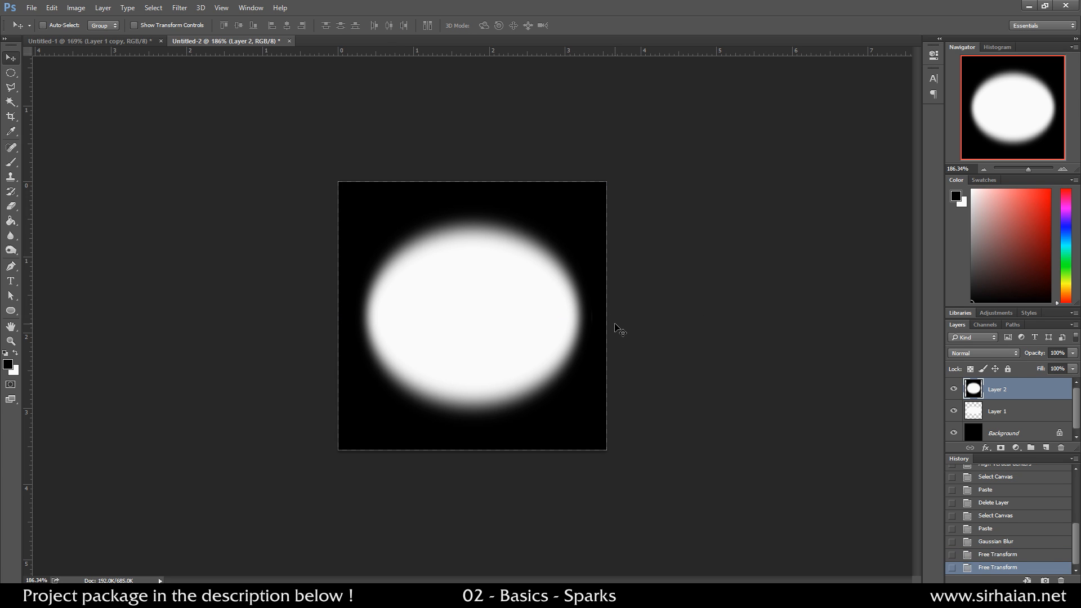
key("ctrl+f")
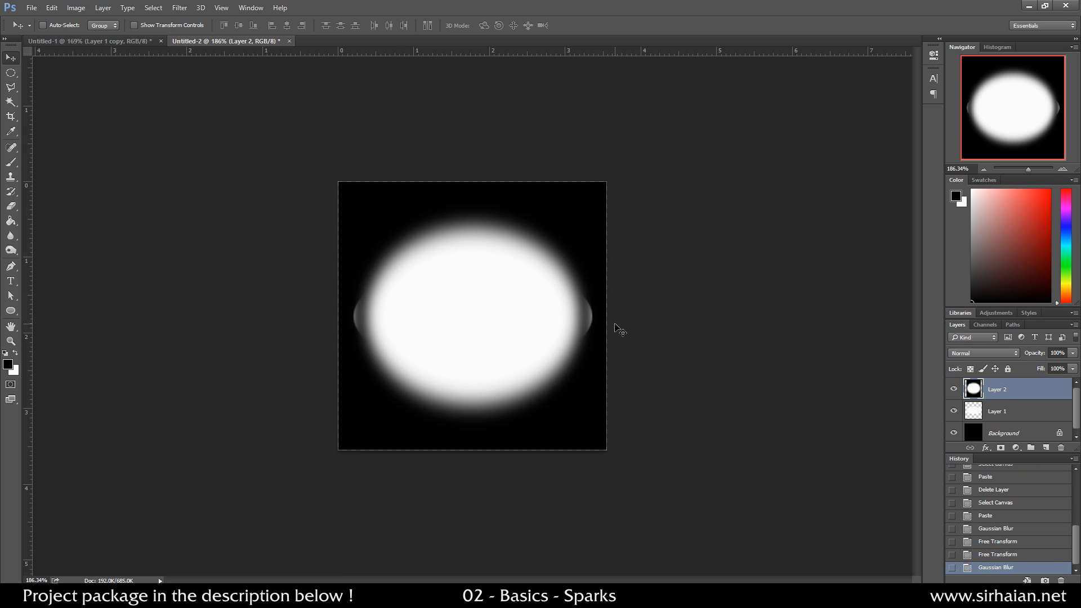
- Set the blurred layer's blending mode to Lighten and its opacity to 33%
left_click(957, 354)
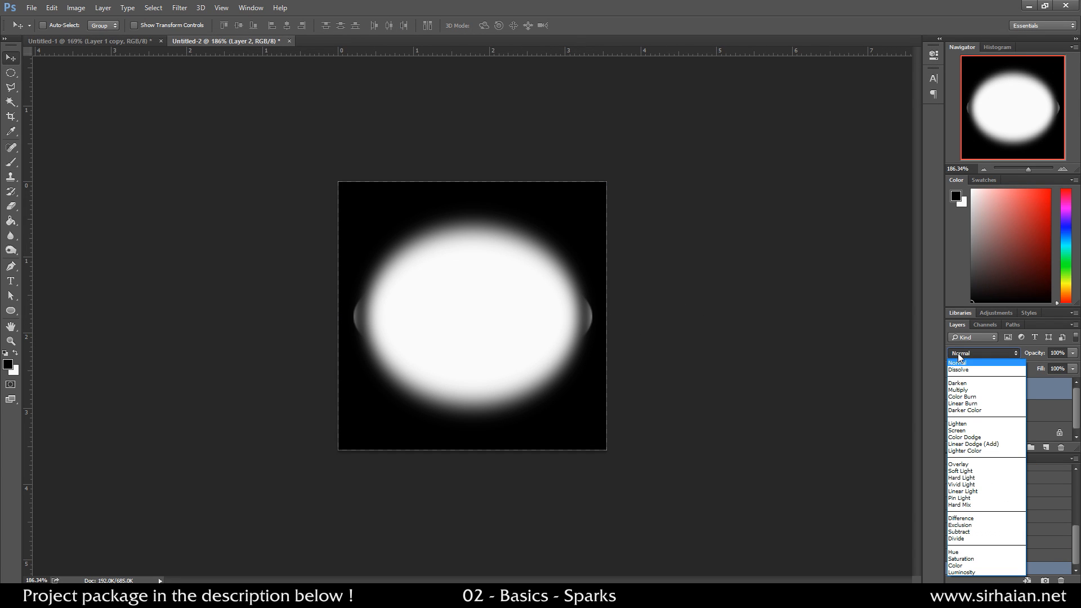
left_click(959, 427)
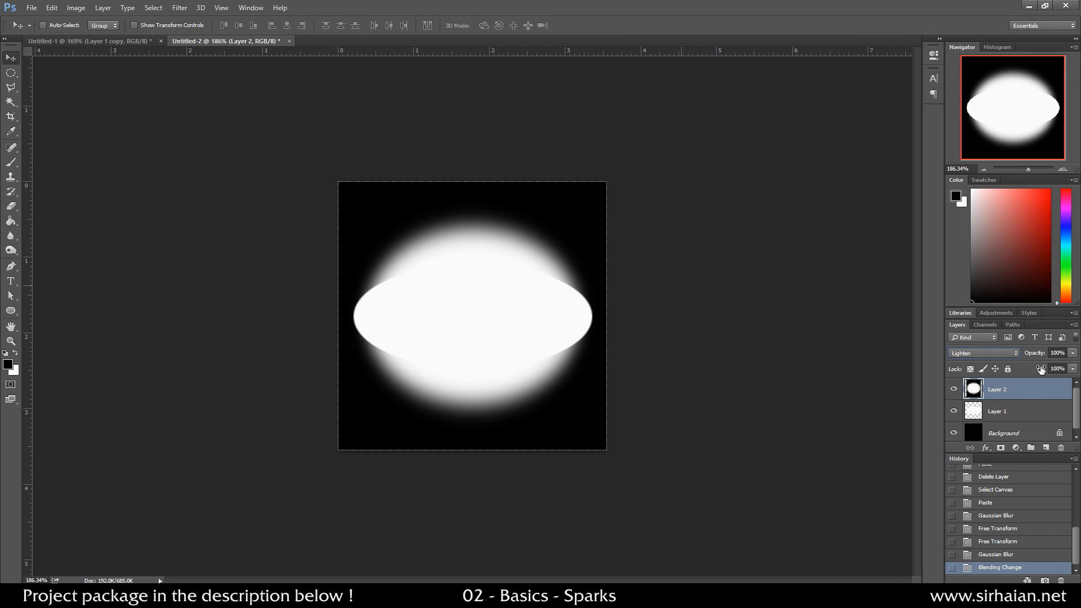
left_click_drag(1040, 354, 997, 359)
- Reduce the blurred glow layer's height about its centre to about 80%
key("ctrl+t")
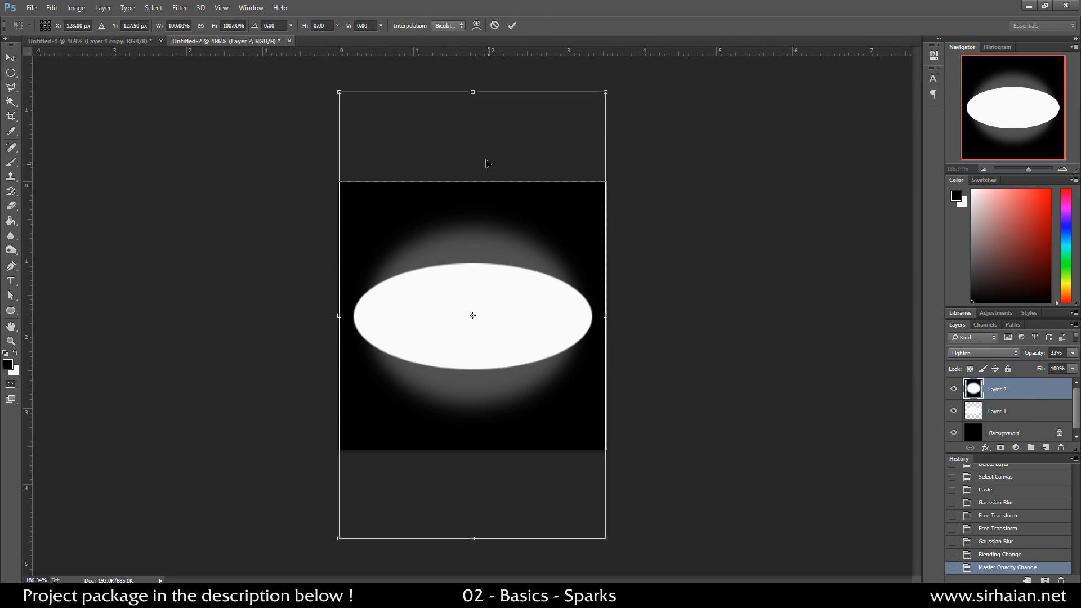
left_click_drag(473, 91, 473, 136, "alt")
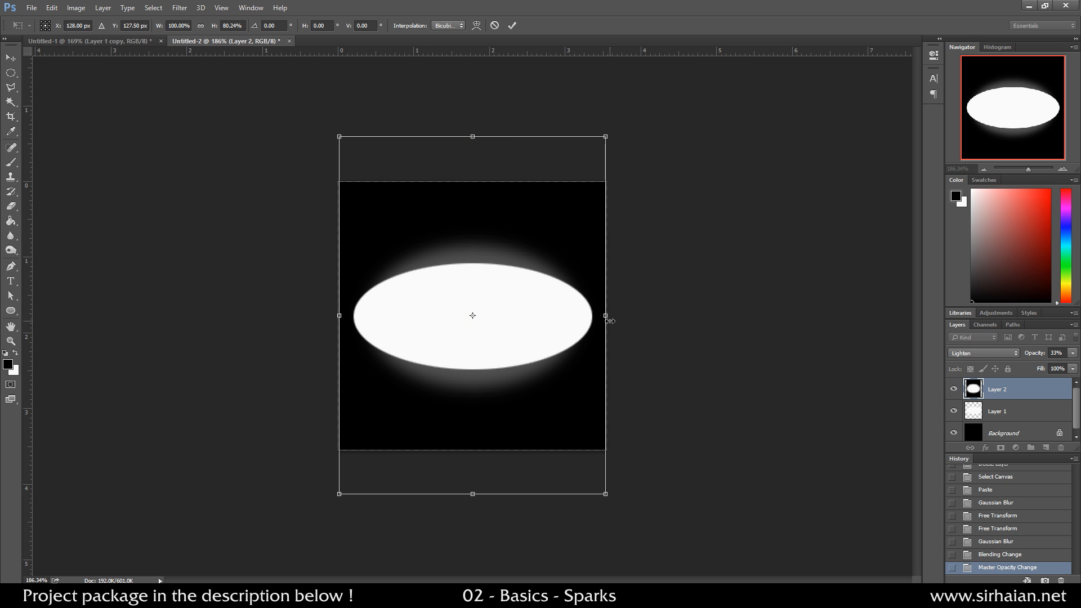
- Stretch Layer 2 slightly taller about its centre with Free Transform
key("Escape")
key("ctrl+t")
left_click_drag(473, 92, 472, 129, "alt")
key("Return")
- Paste a merged copy of the whole canvas as a new layer, softened with the last Gaussian Blur and set to 49% opacity
key("ctrl+a")
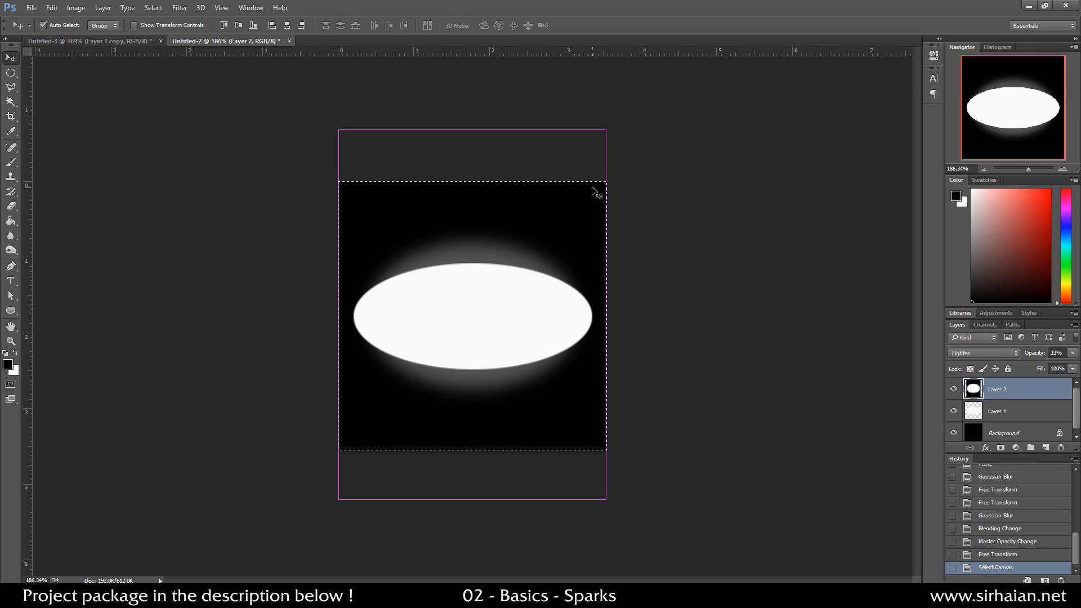
key("ctrl+shift+c")
key("ctrl+v")
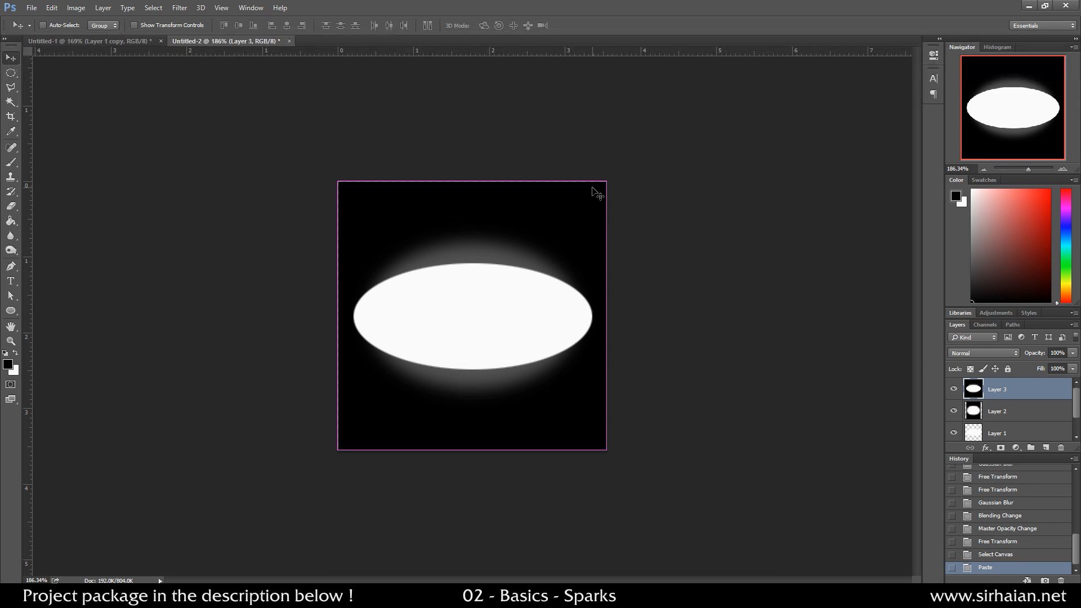
key("ctrl+f")
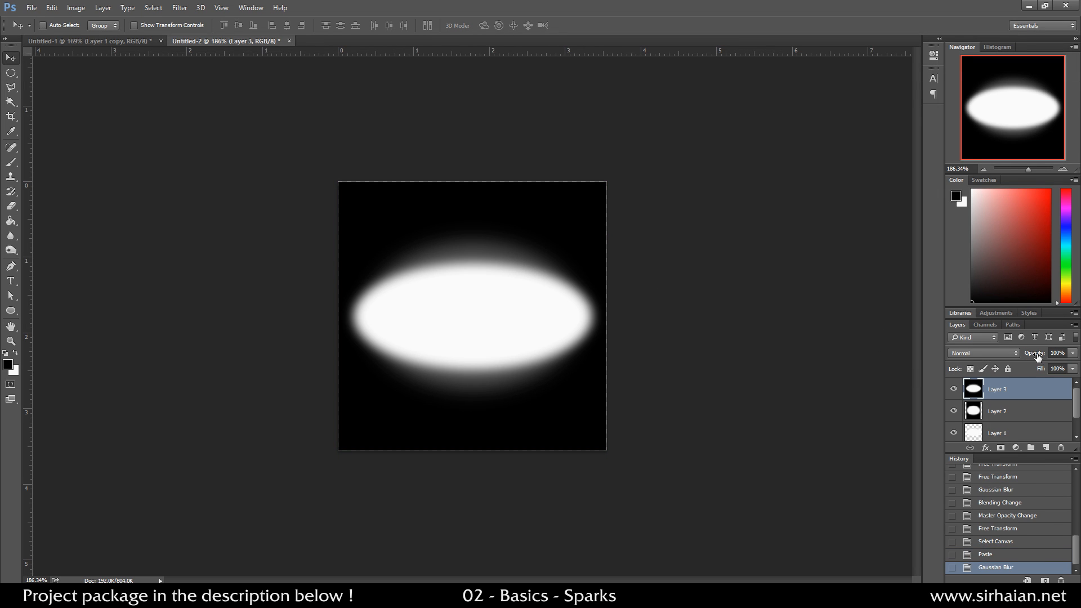
left_click_drag(1038, 357, 1009, 357)
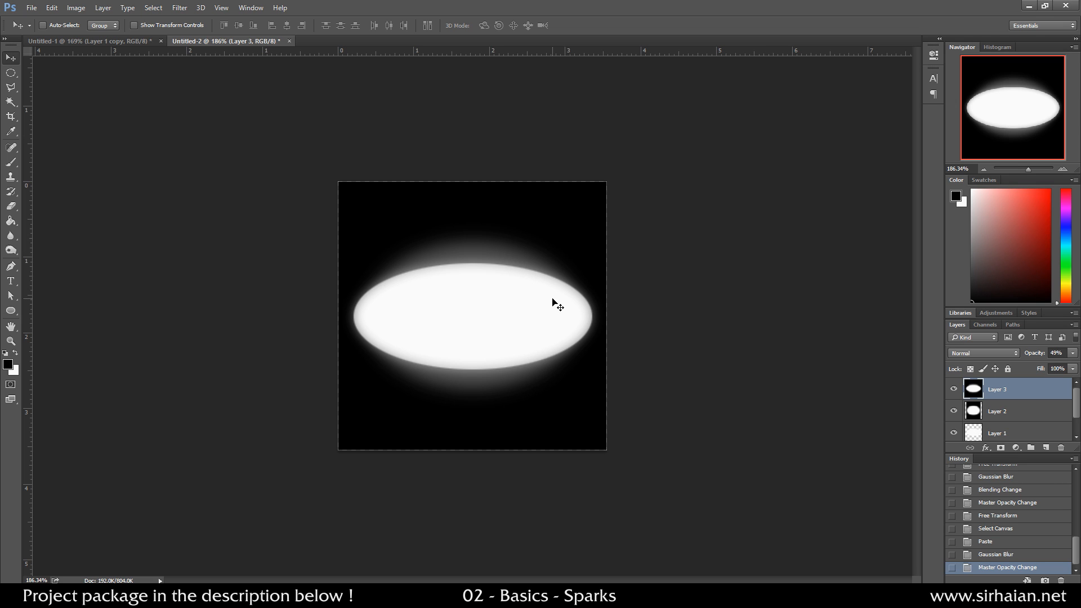
- Set the opacity of Layer 2 to 24% and reselect Layer 3
left_click(1009, 411)
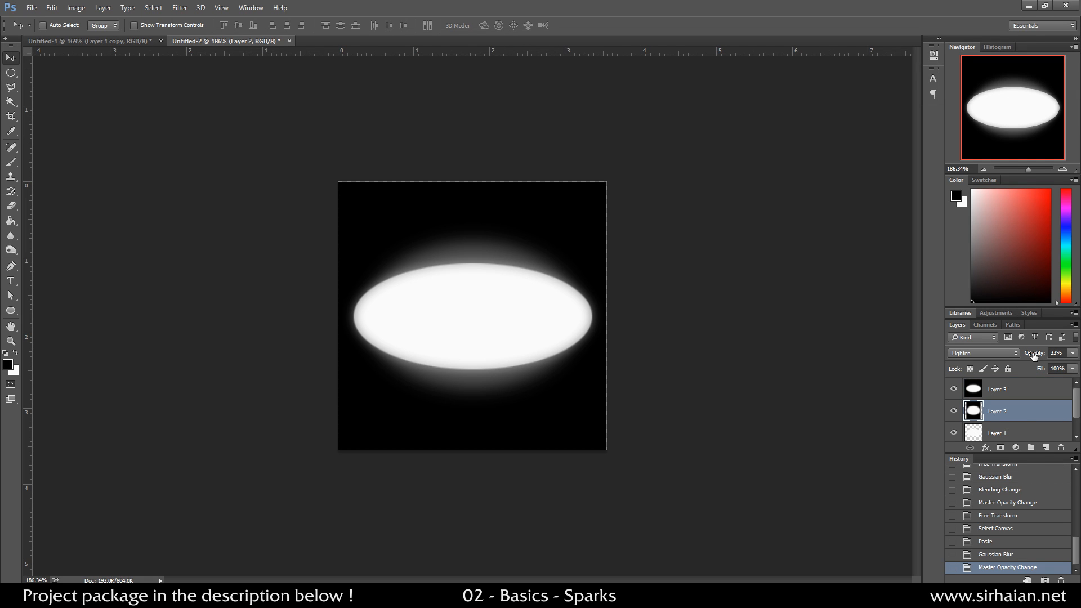
left_click_drag(1039, 354, 1030, 355)
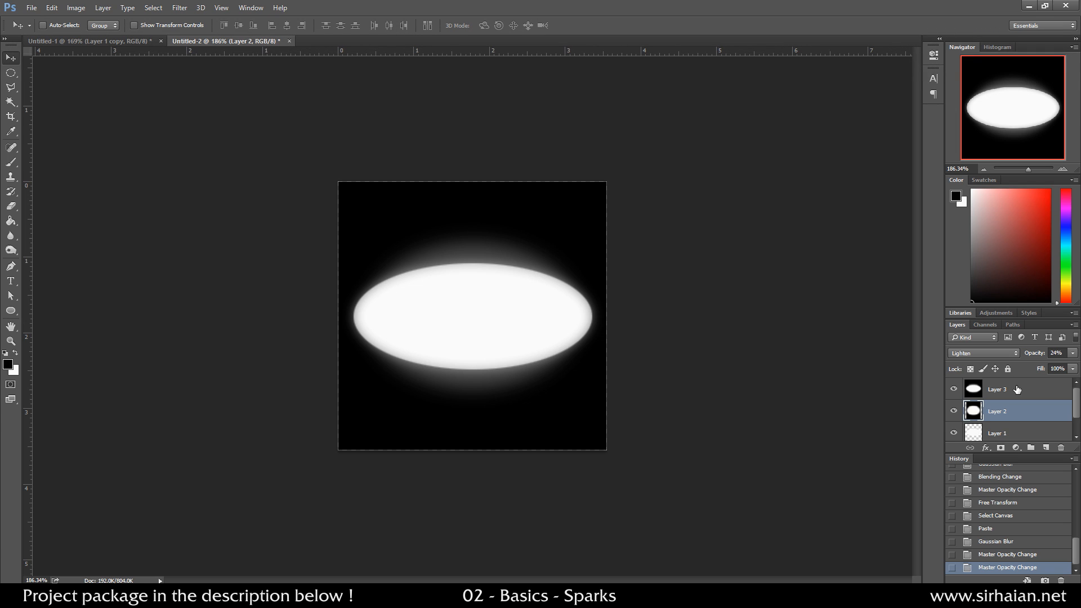
left_click(1016, 390)
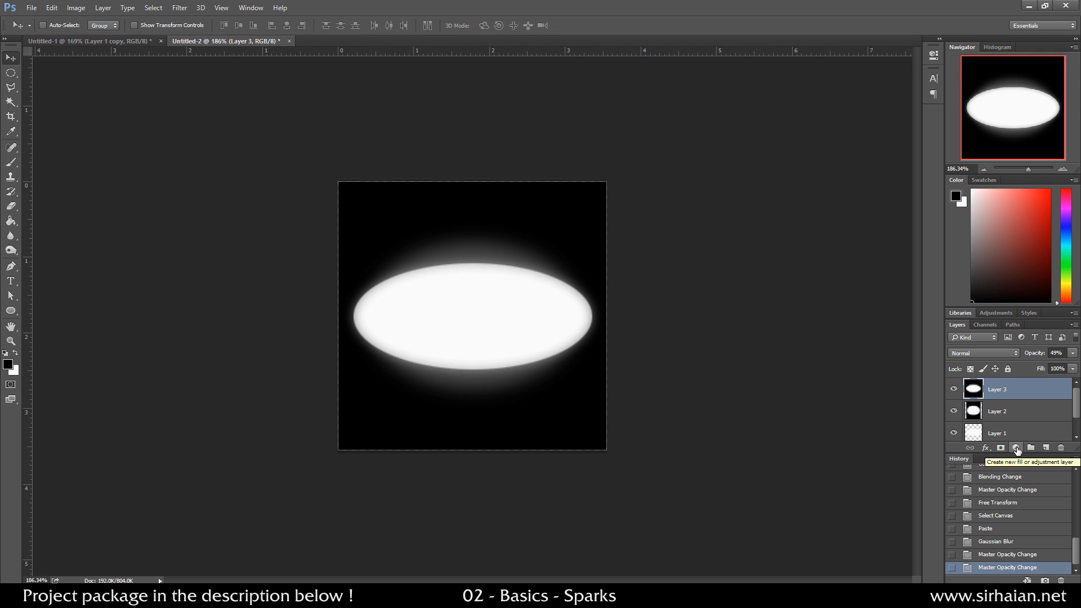
left_click(1017, 448)
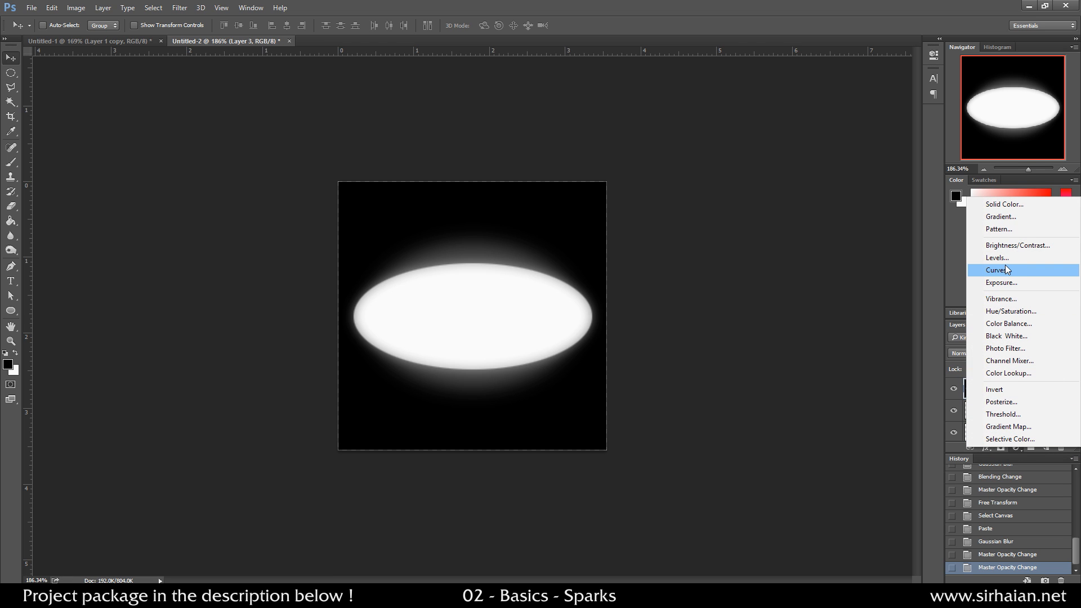
left_click(631, 320)
scroll(626, 320, "up", 3, "alt")
scroll(627, 319, "up", 2, "alt")
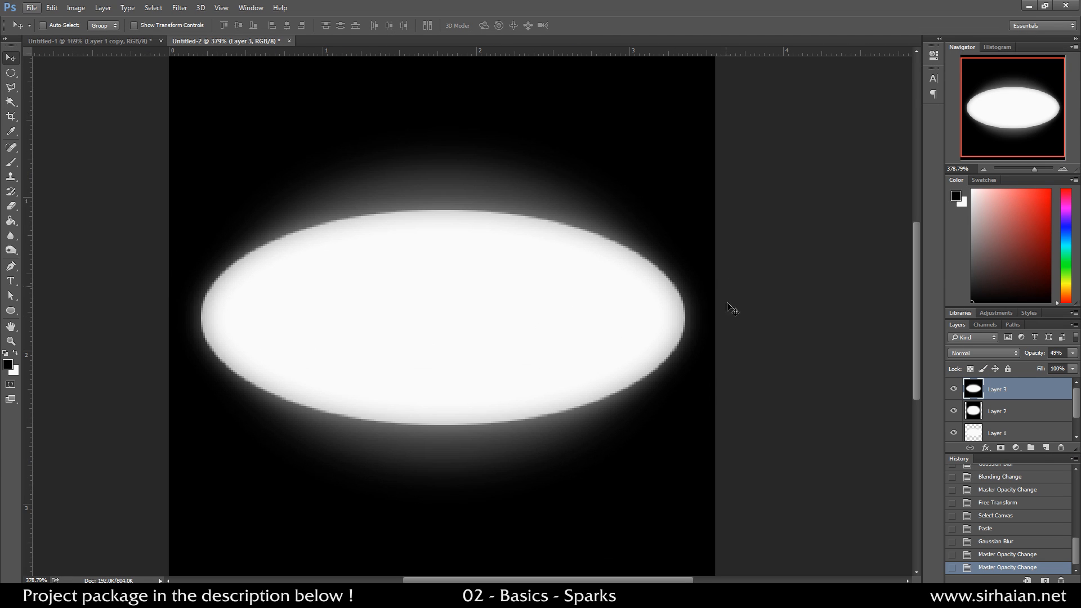
scroll(713, 313, "down", 4, "alt")
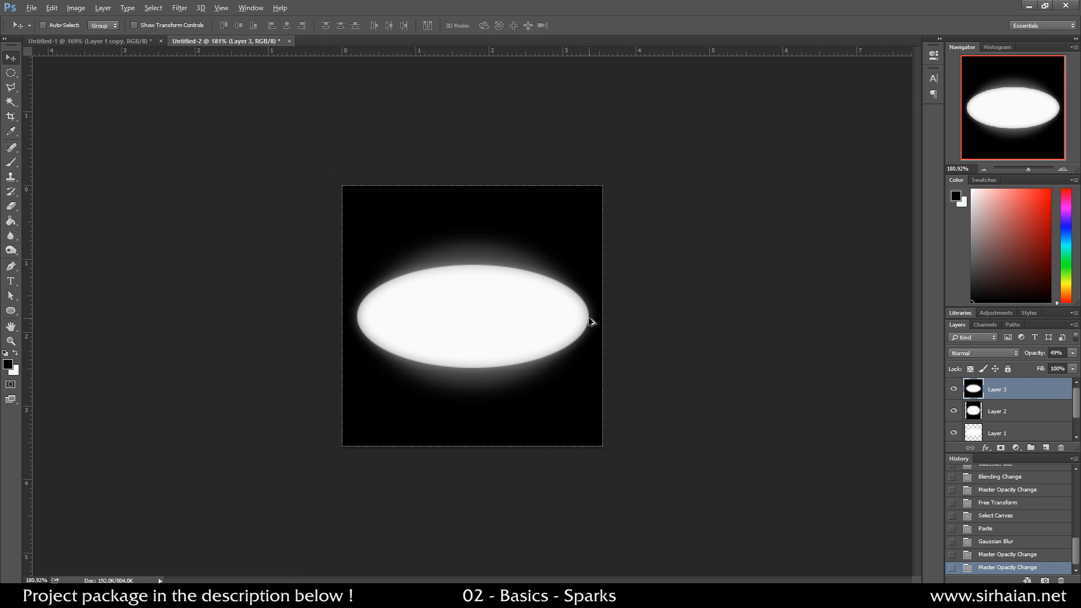
scroll(608, 304, "up", 2, "alt")
scroll(662, 294, "up", 2, "alt")
scroll(666, 301, "down", 3, "alt")
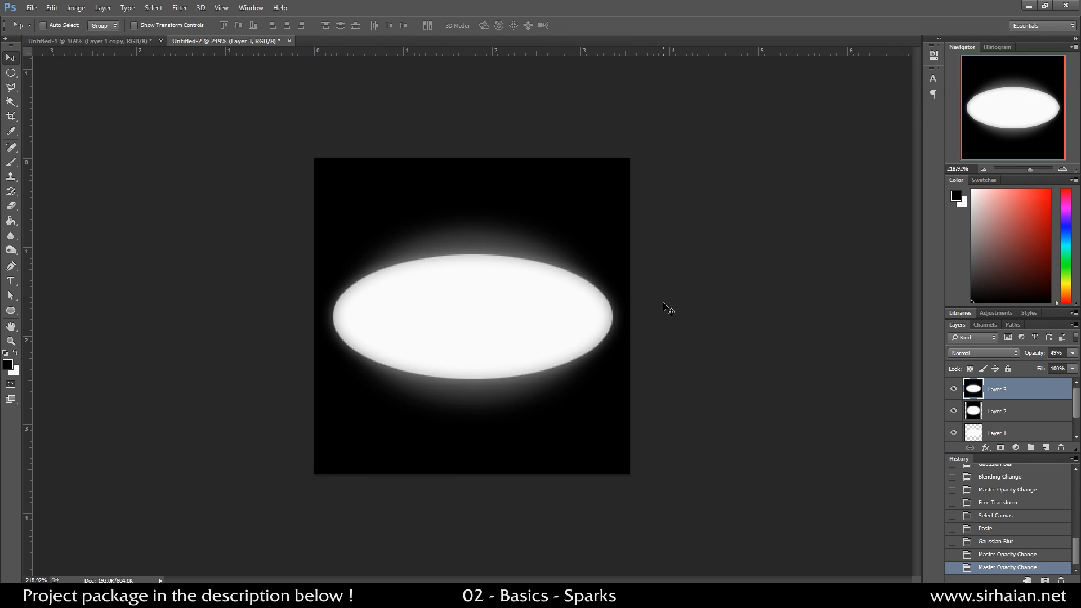
- Paste another merged copy of the canvas on top, softened by repeating the last Gaussian Blur several times and blended in Lighten mode
key("ctrl+a")
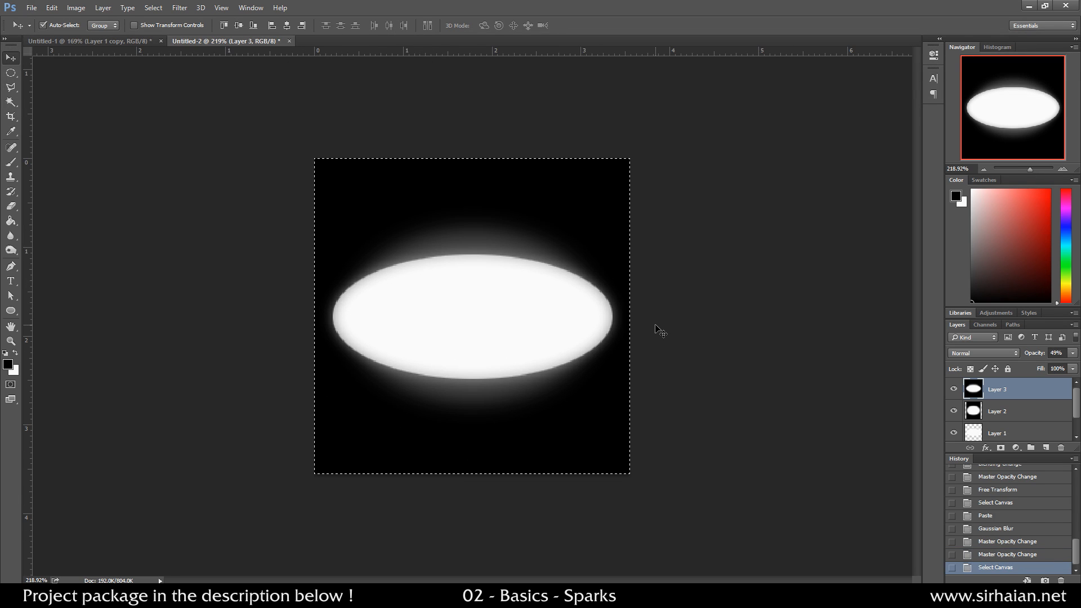
key("ctrl+shift+c")
key("ctrl+v")
key("ctrl+f")
key("ctrl+f")
key("ctrl+f")
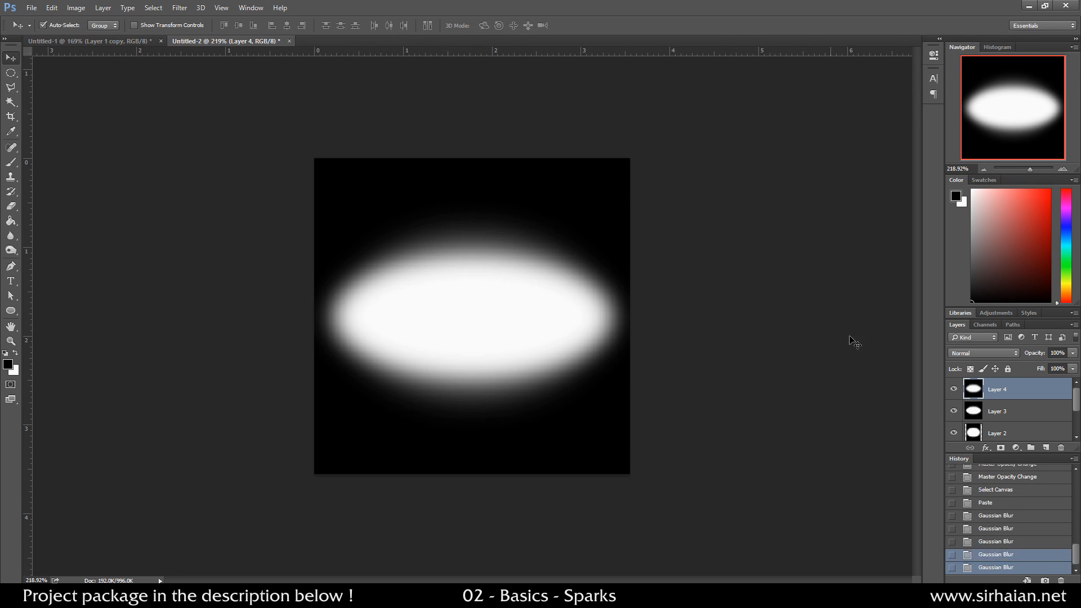
left_click(959, 354)
left_click(960, 423)
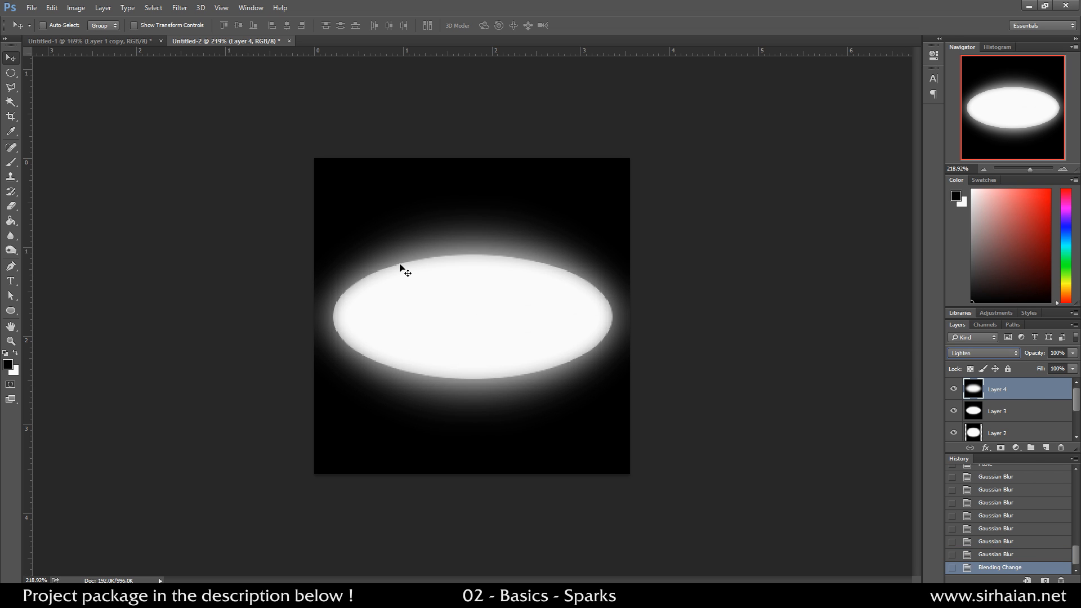
- Save a Targa copy of the image as Sparks_01.tga in the Textures folder, accepting the format options
key("ctrl+shift+s")
left_click(344, 289)
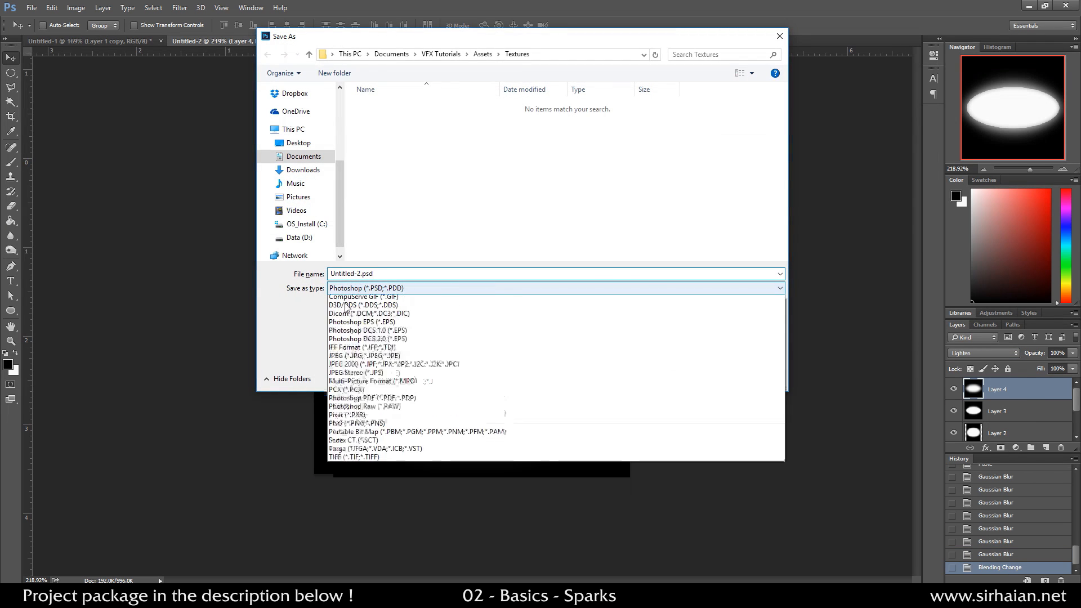
left_click(365, 477)
left_click(398, 107)
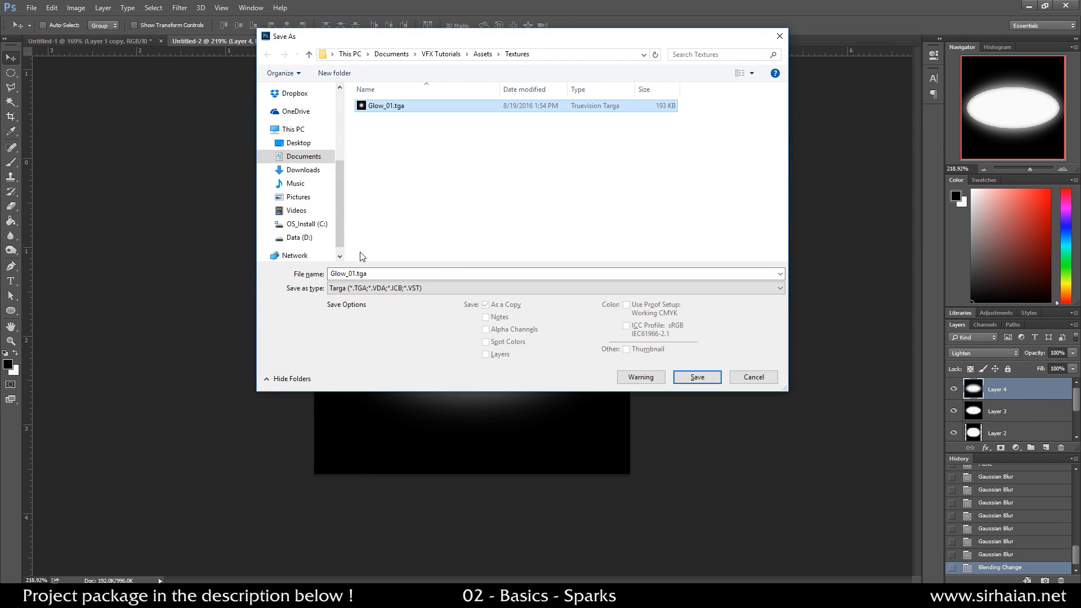
left_click(363, 273)
left_click(356, 274)
key("BackSpace")
key("BackSpace")
key("BackSpace")
key("BackSpace")
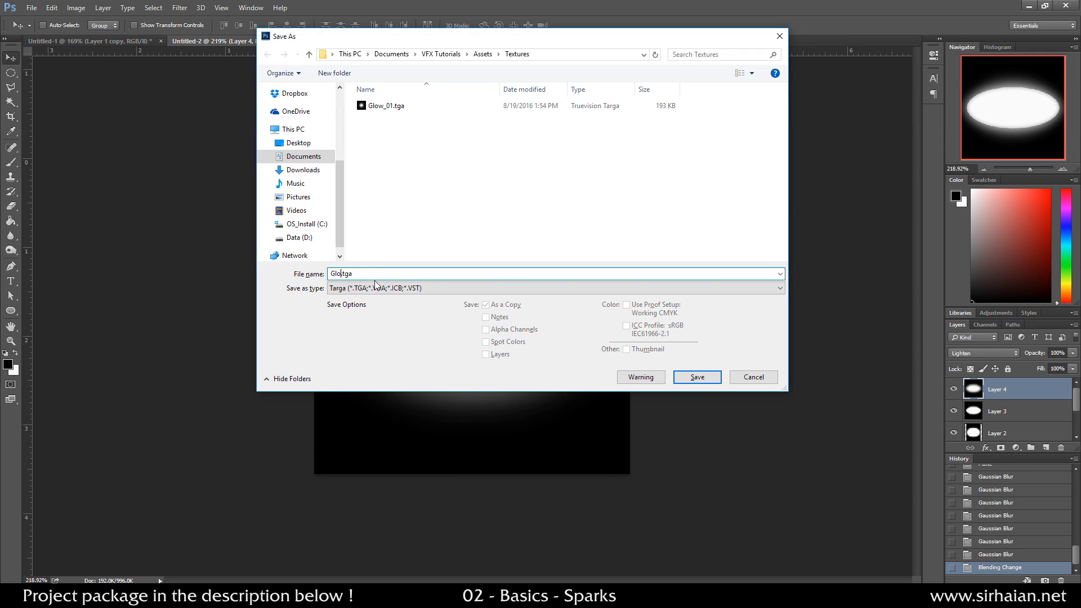
type("Sparks_01")
key("Return")
key("Return")
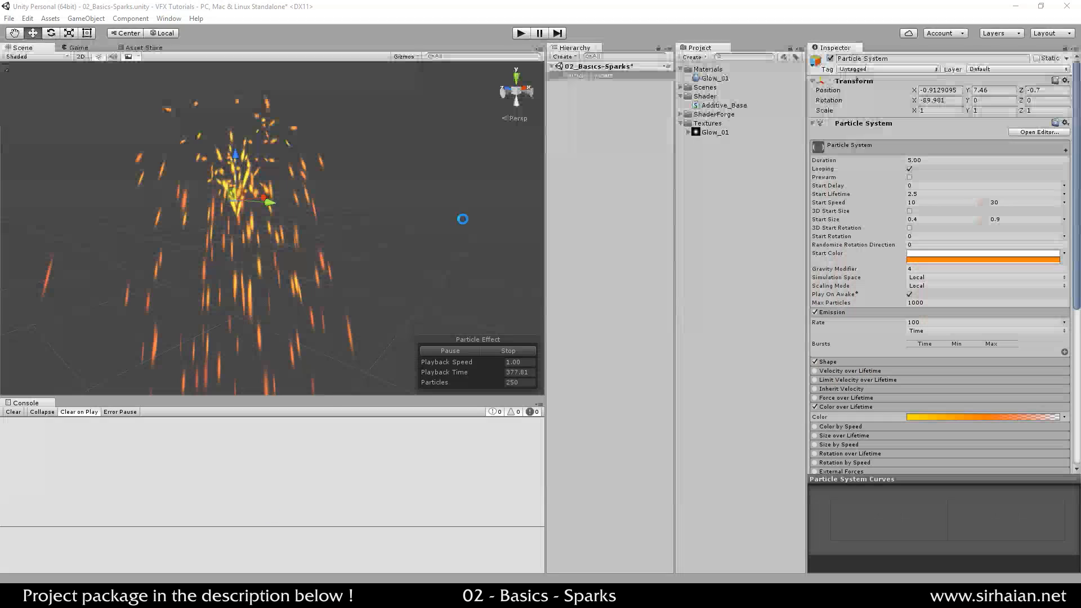
- Switch to Unity, duplicate the Glow_01 material and name the copy Sparks_01
left_click(727, 79)
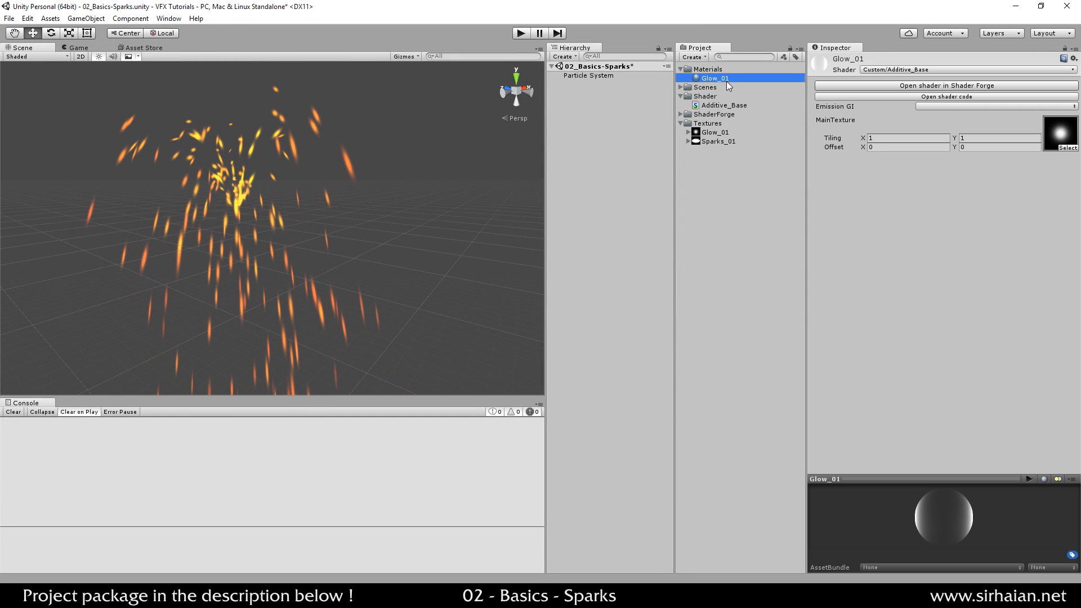
key("ctrl+d")
left_click(718, 88)
type("Spark")
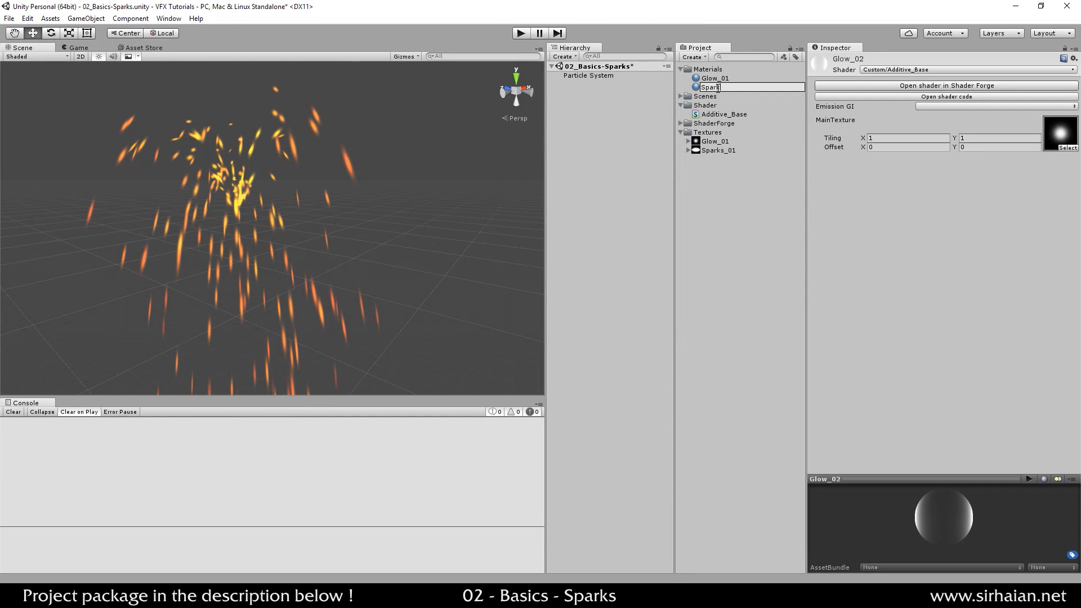
type("s_01")
key("Return")
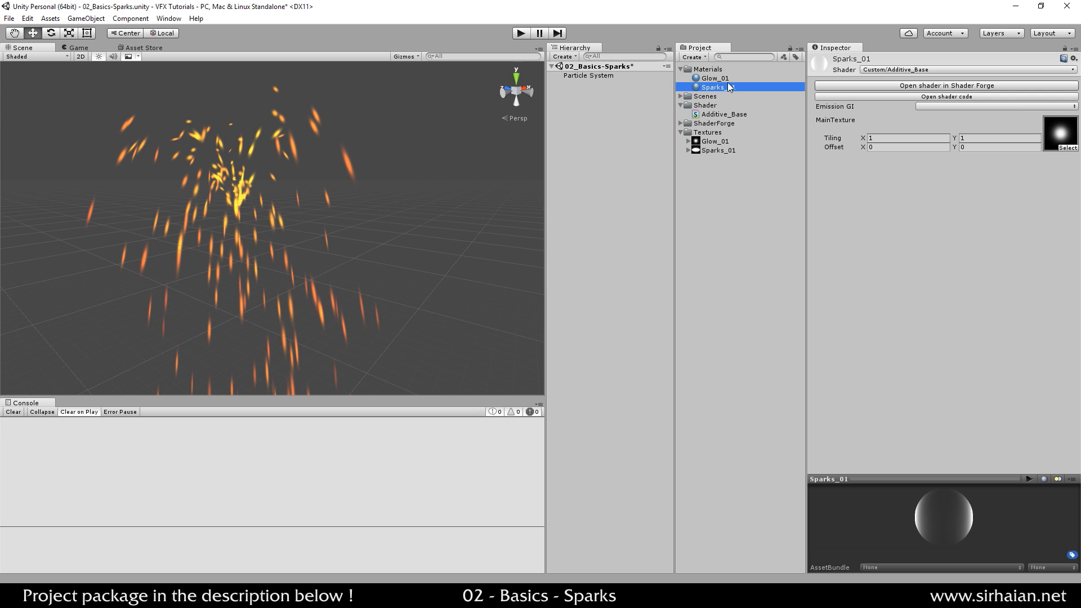
- Assign the Sparks_01 texture as the new material's MainTexture and apply the Sparks_01 material to the Particle System
left_click_drag(708, 149, 1069, 142)
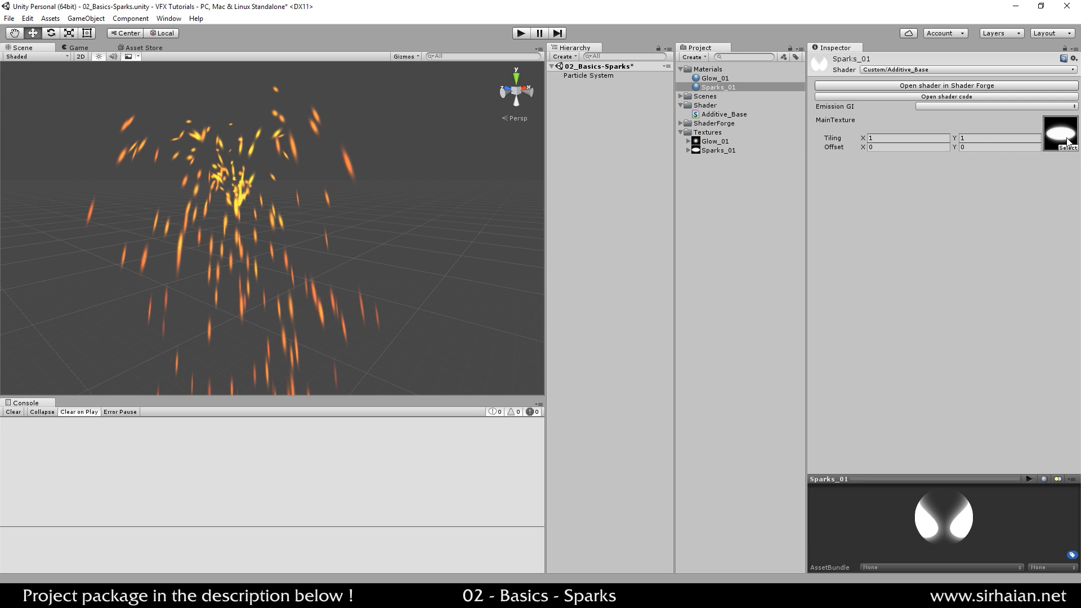
left_click_drag(719, 89, 585, 76)
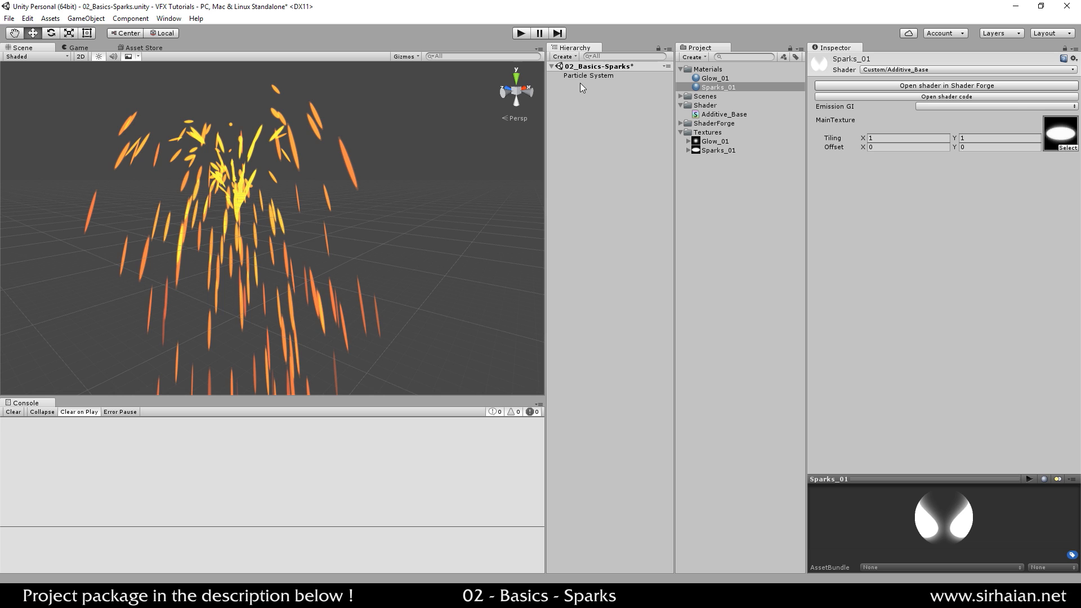
- Examine the ends and glow of individual sparks up close, pausing the particle effect
scroll(423, 131, "up", 4)
middle_click_drag(450, 119, 422, 156)
left_click_drag(422, 156, 253, 205, "alt")
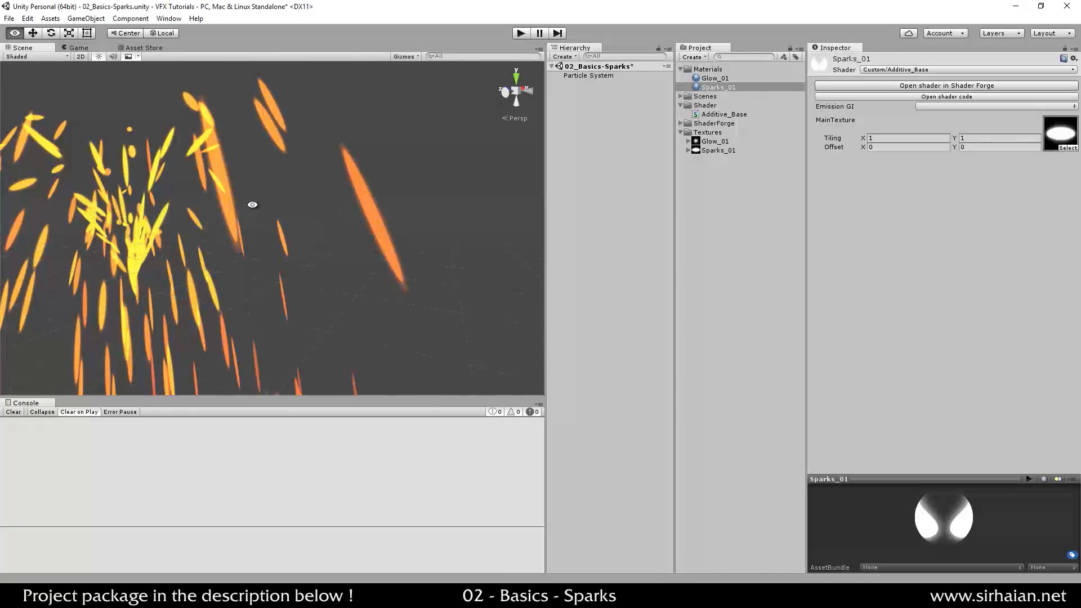
scroll(373, 158, "up", 3)
scroll(311, 144, "up", 2, "alt")
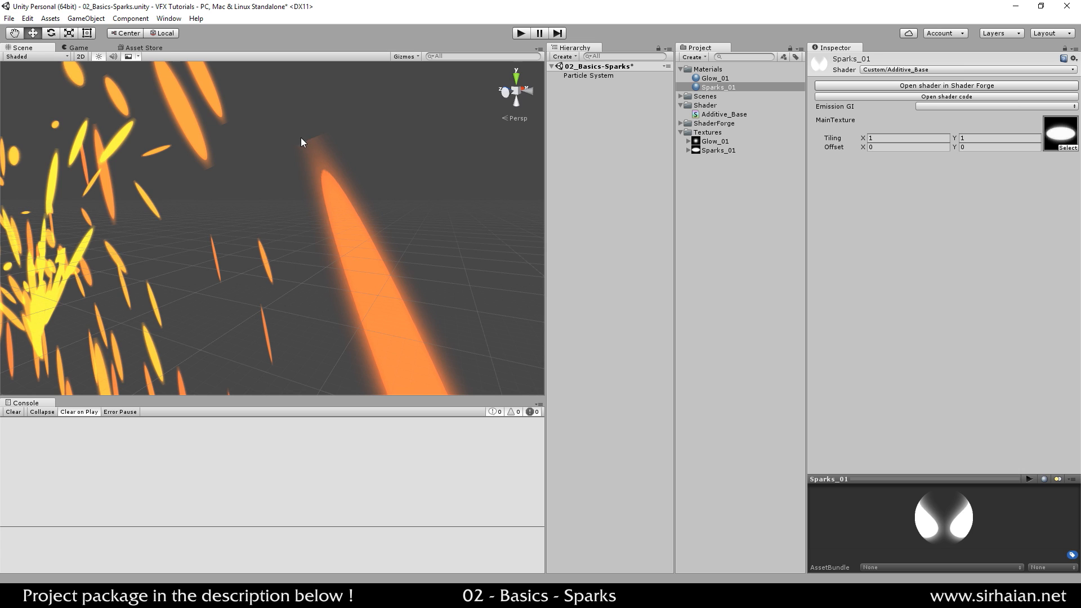
left_click(313, 148)
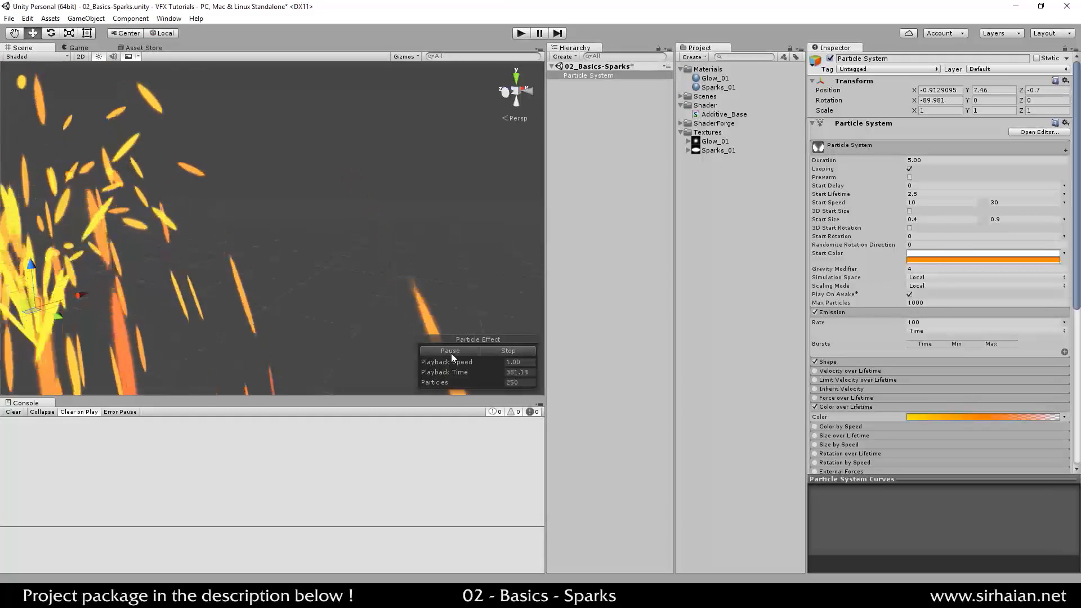
middle_click_drag(153, 159, 266, 162, "alt")
scroll(340, 123, "up", 10, "alt")
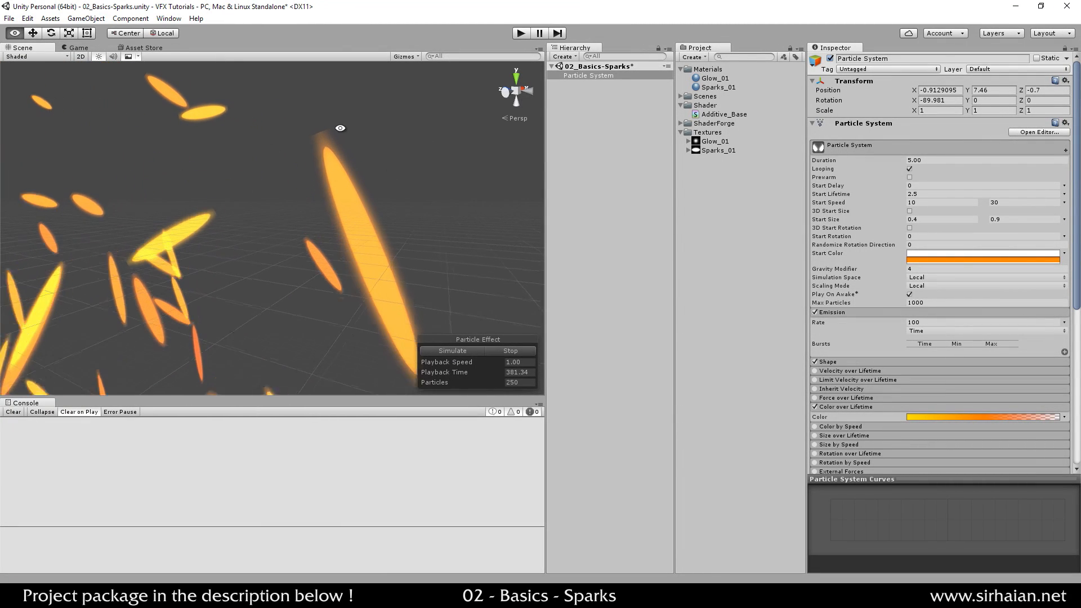
- Set the Scene view's shading mode to Shaded Wireframe
left_click(33, 57)
left_click(45, 93)
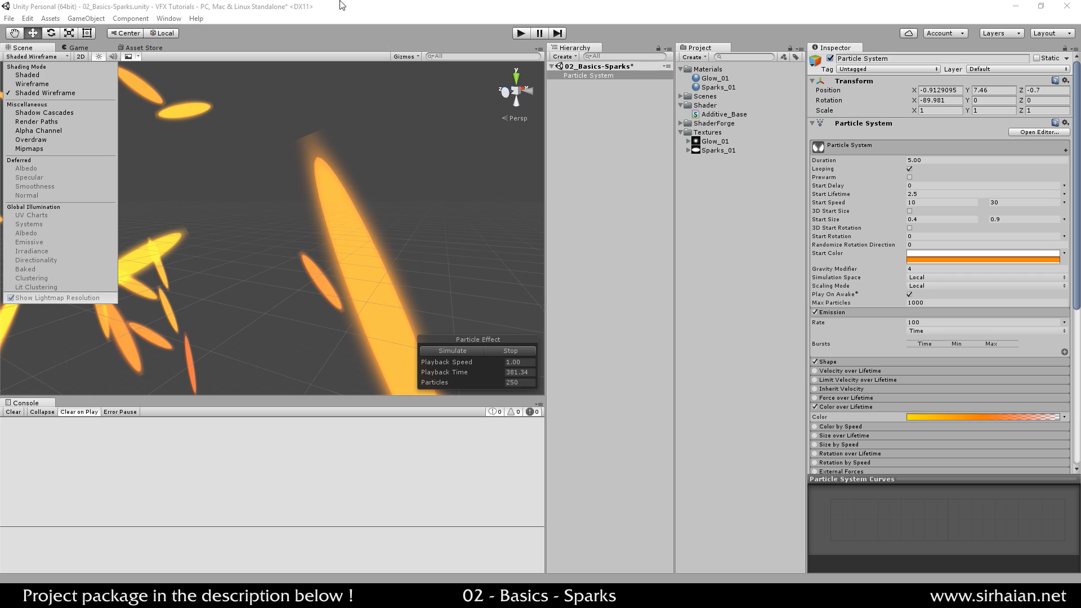
left_click(368, 3)
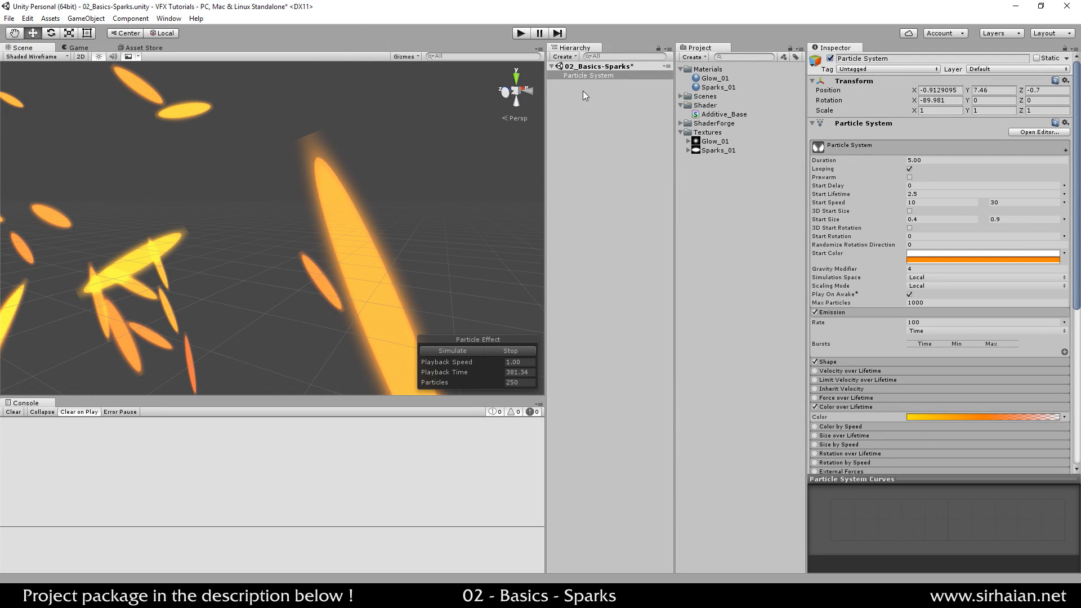
- Enable the Wireframe display in the particle editor and pause the effect to examine the outlines around the sparks
left_click(1024, 131)
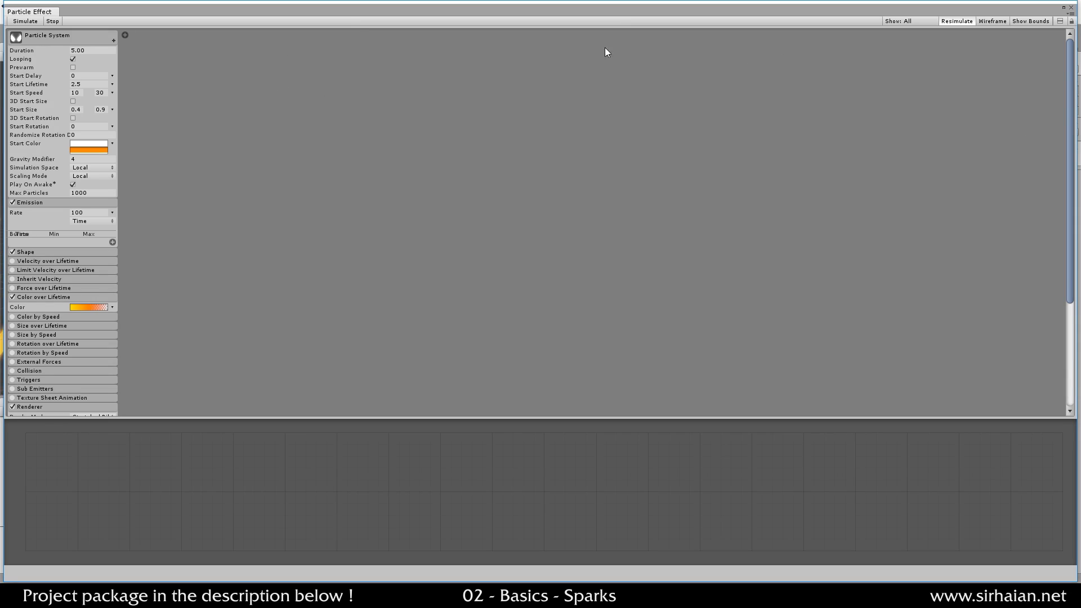
left_click(1071, 8)
left_click(458, 351)
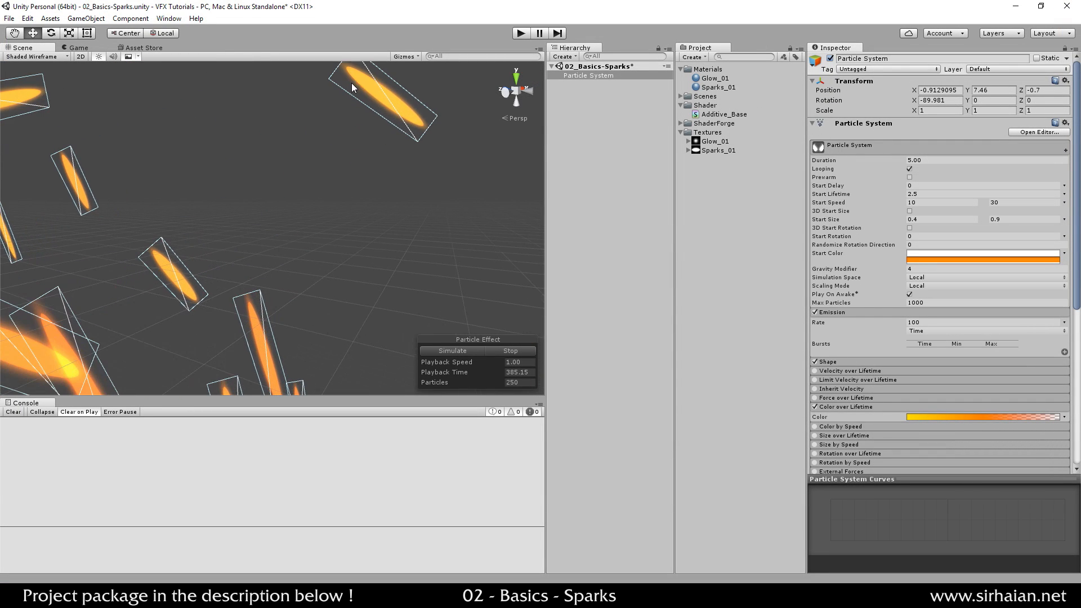
left_click_drag(351, 83, 309, 168, "alt")
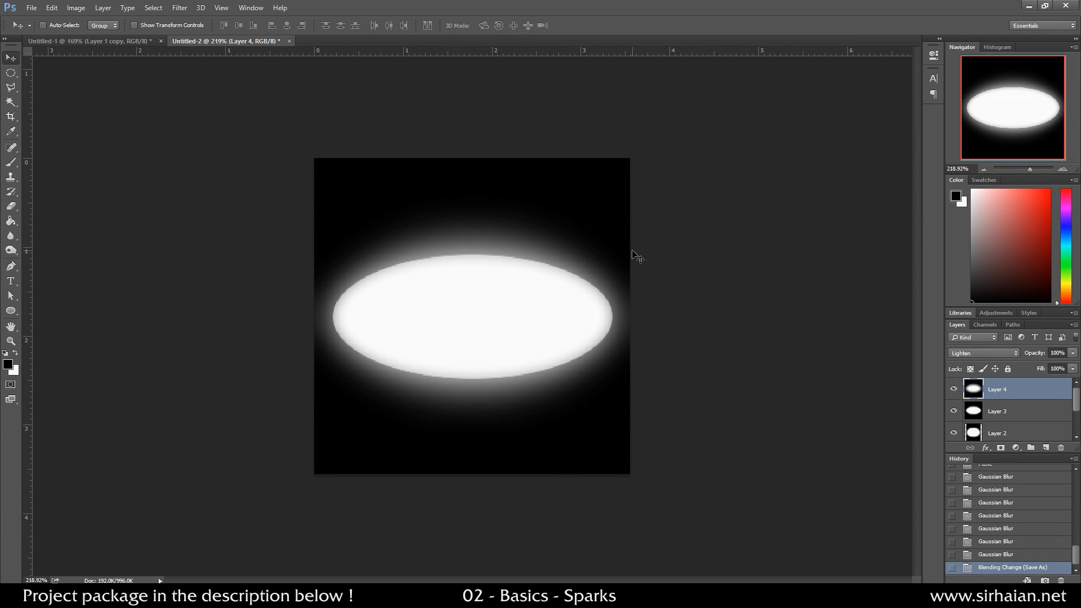
- Return to Photoshop, compare the ellipse's glow with the canvas edge, and delete Layer 4
scroll(637, 256, "up", 6, "alt")
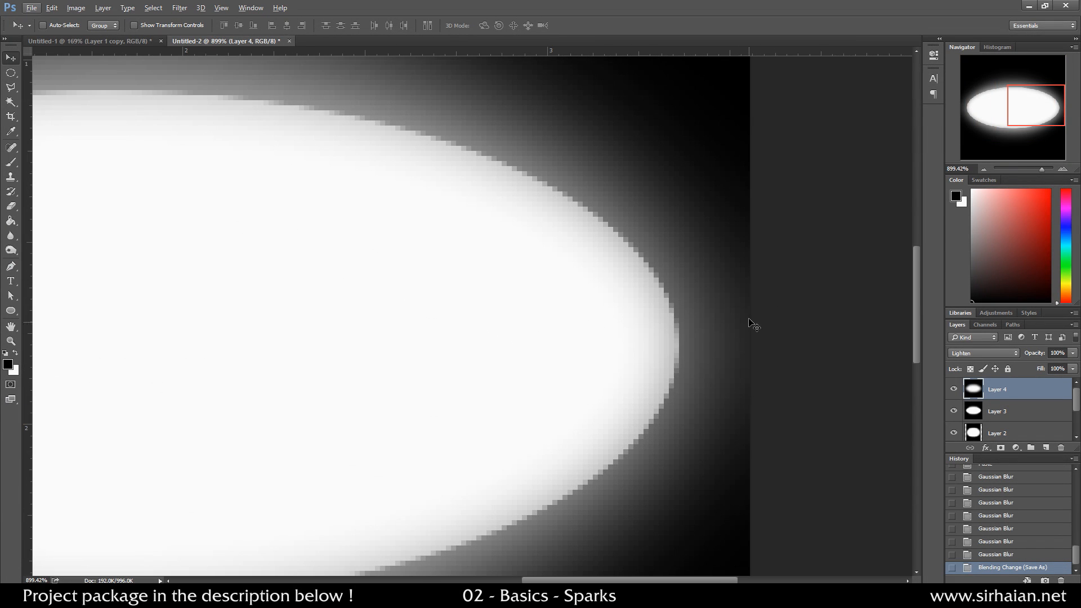
key("alt+Tab")
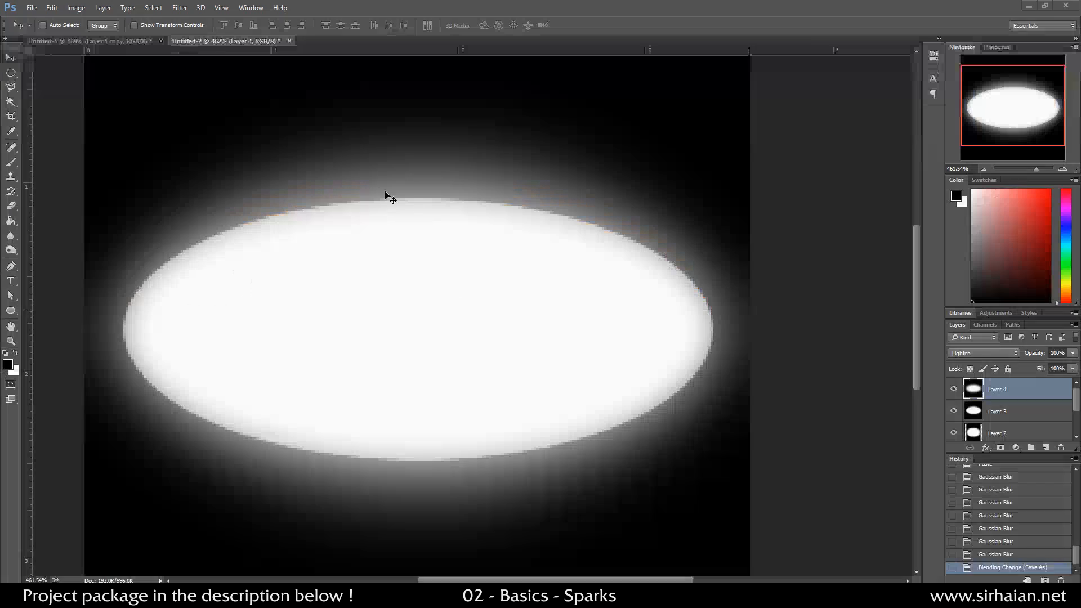
scroll(670, 307, "down", 3, "alt")
key("Delete")
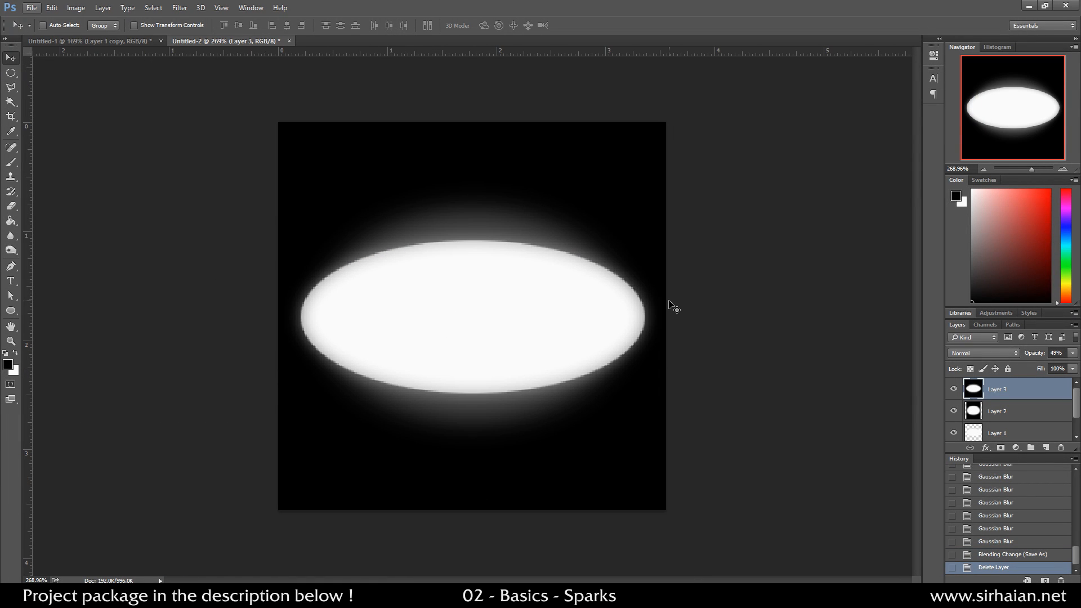
- Add a Levels adjustment layer above Layer 3 with the white input level at 2 and inspect the glow's reach to the canvas edges
left_click(1017, 448)
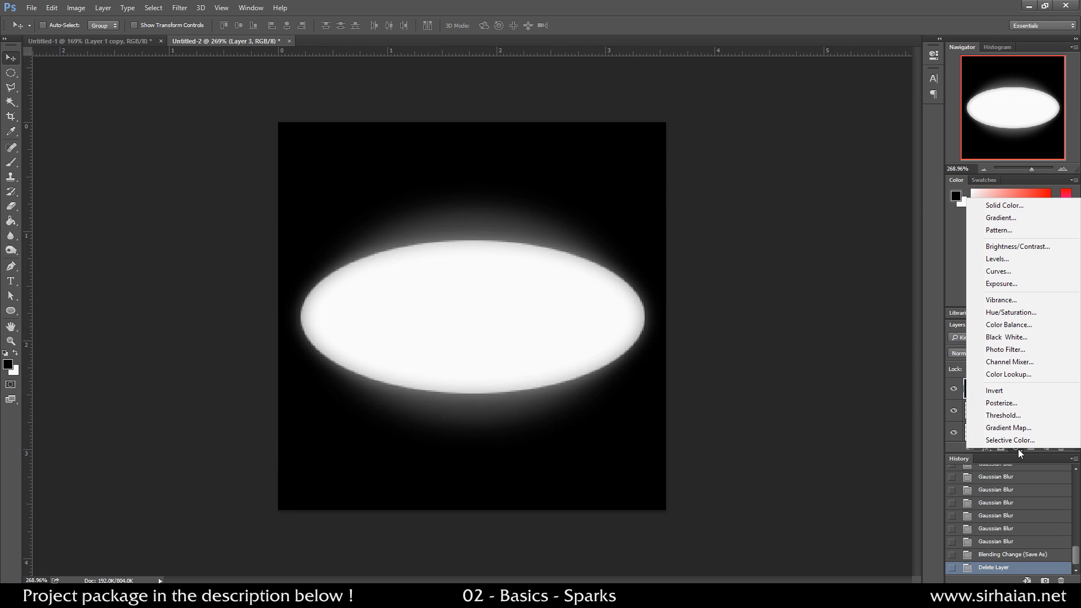
left_click(1012, 256)
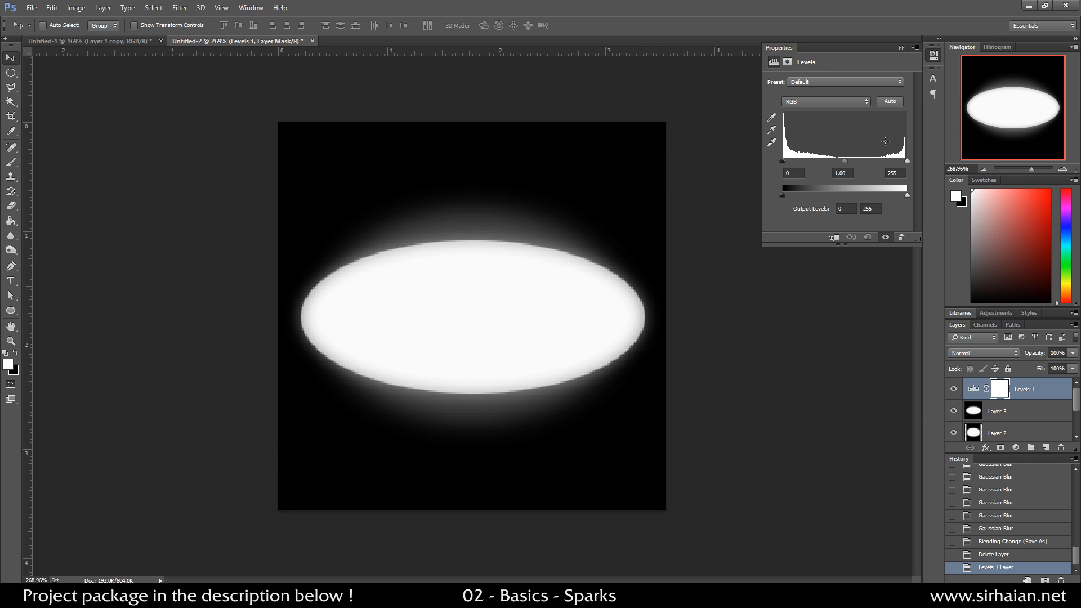
left_click_drag(907, 162, 783, 162)
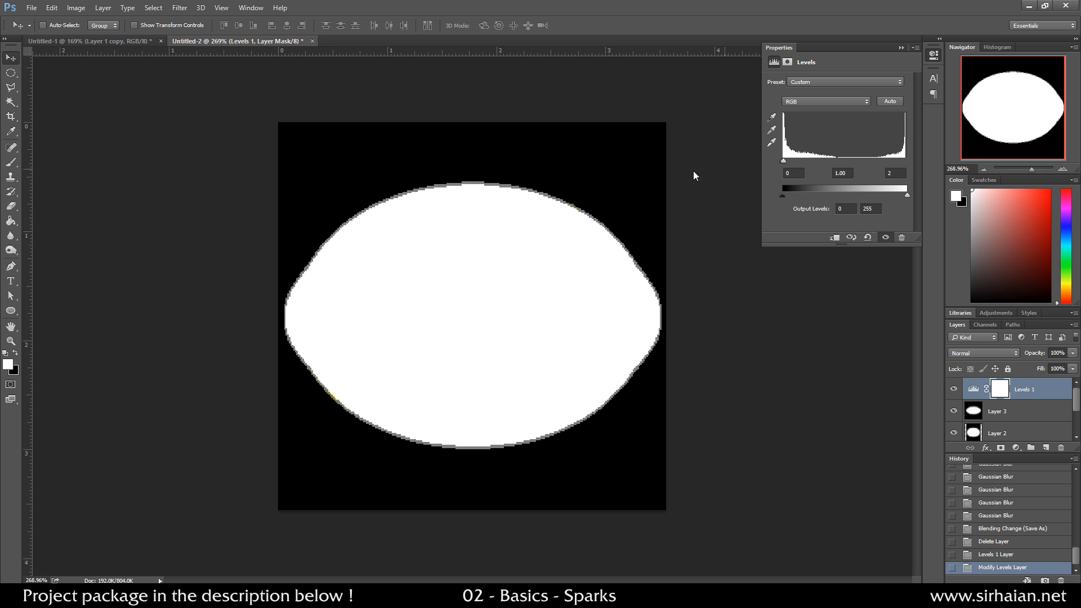
left_click(899, 47)
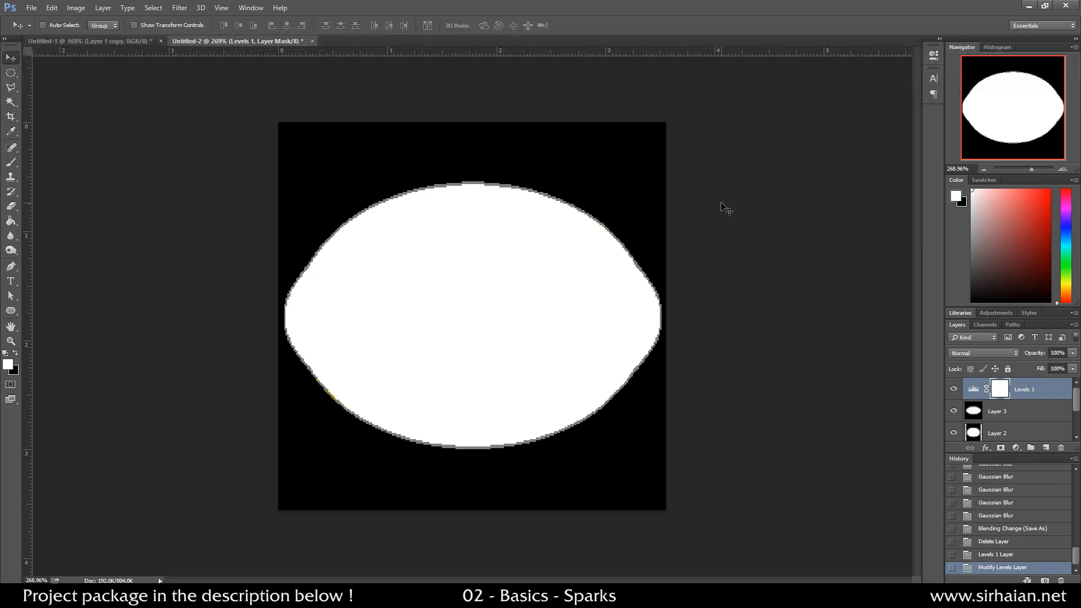
scroll(478, 339, "up", 2, "alt")
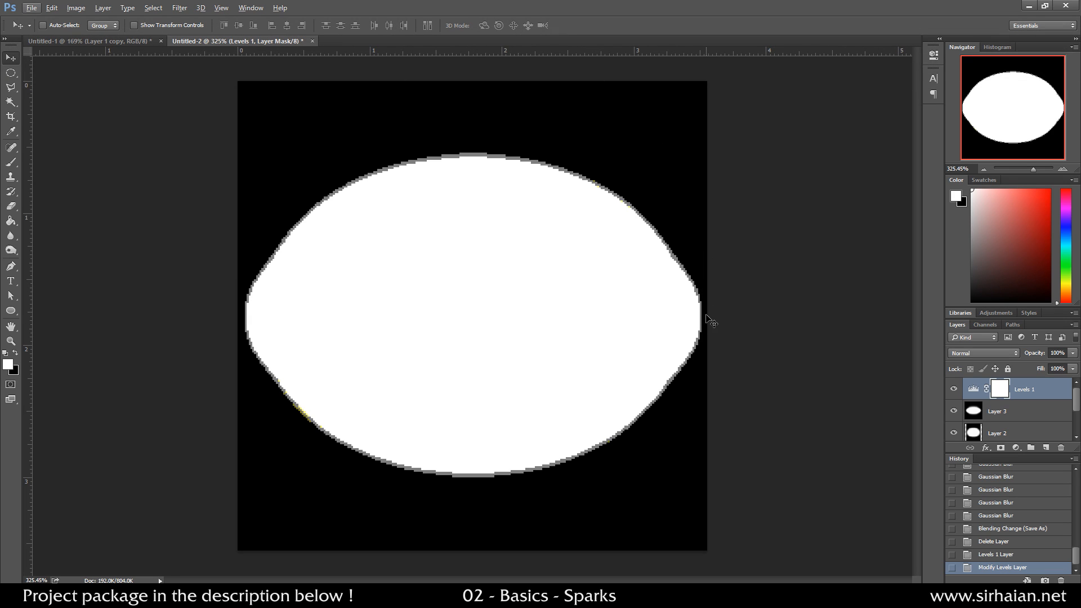
- Paste a copy of Layer 3 in place, try spreading its glow with repeated Gaussian Blur, and delete the copy
left_click(972, 407)
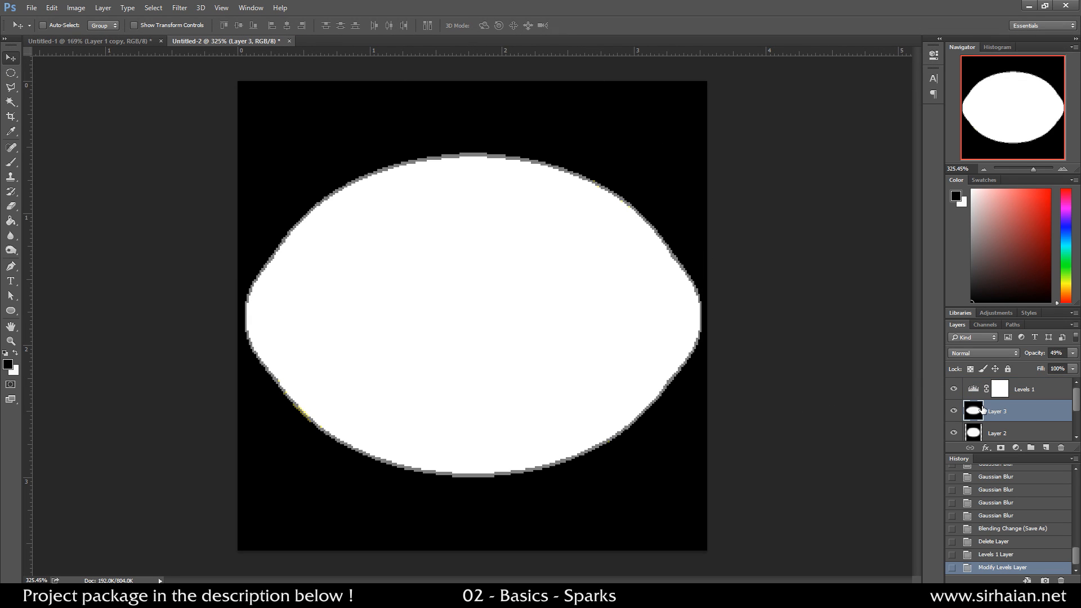
key("ctrl+a")
key("ctrl+c")
key("ctrl+shift+v")
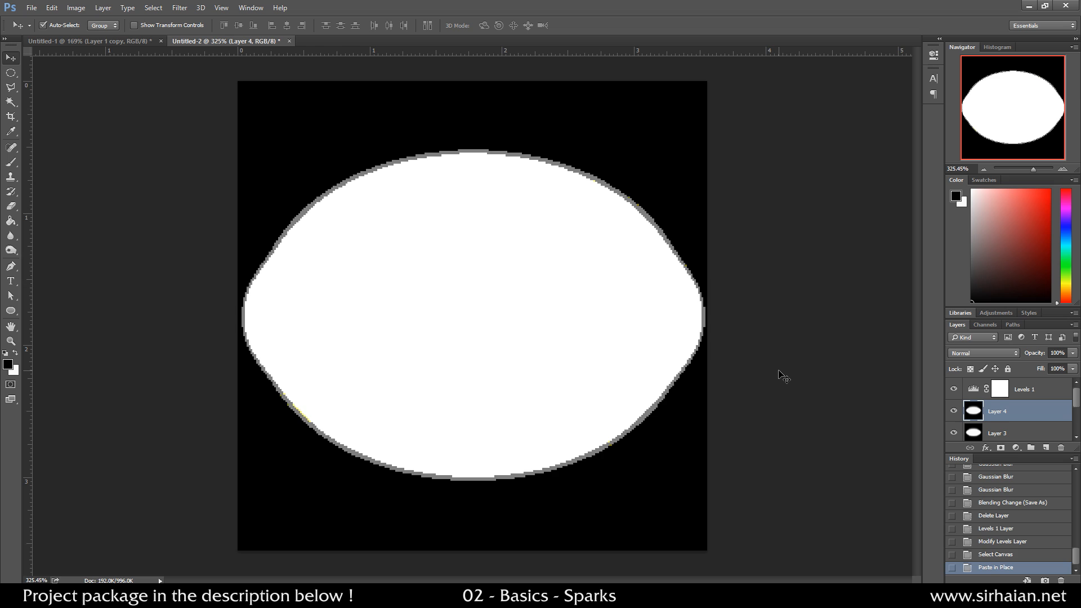
key("ctrl+f")
key("ctrl+f")
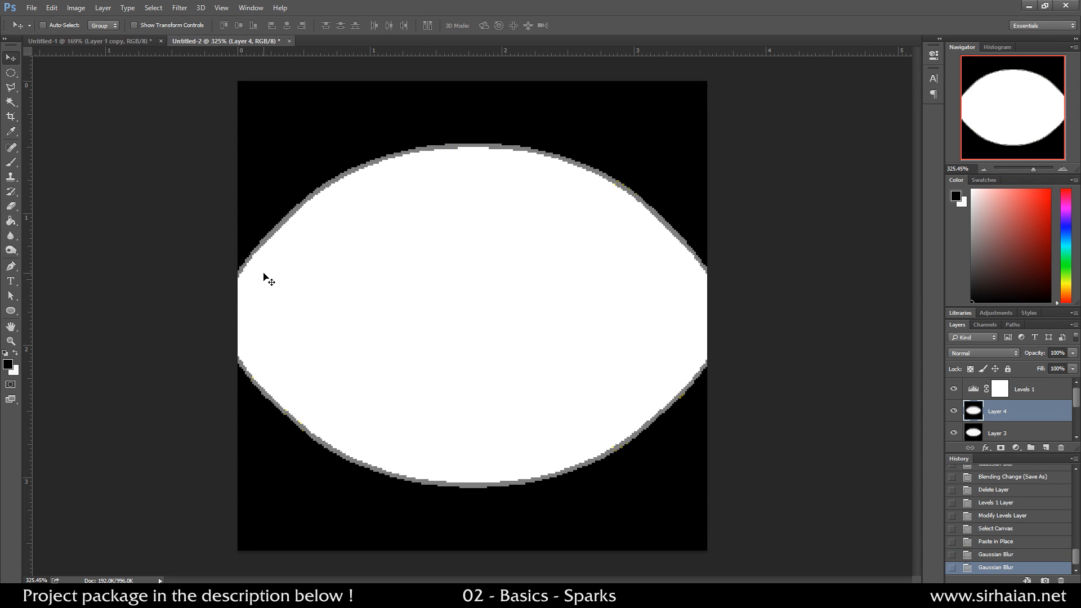
key("Delete")
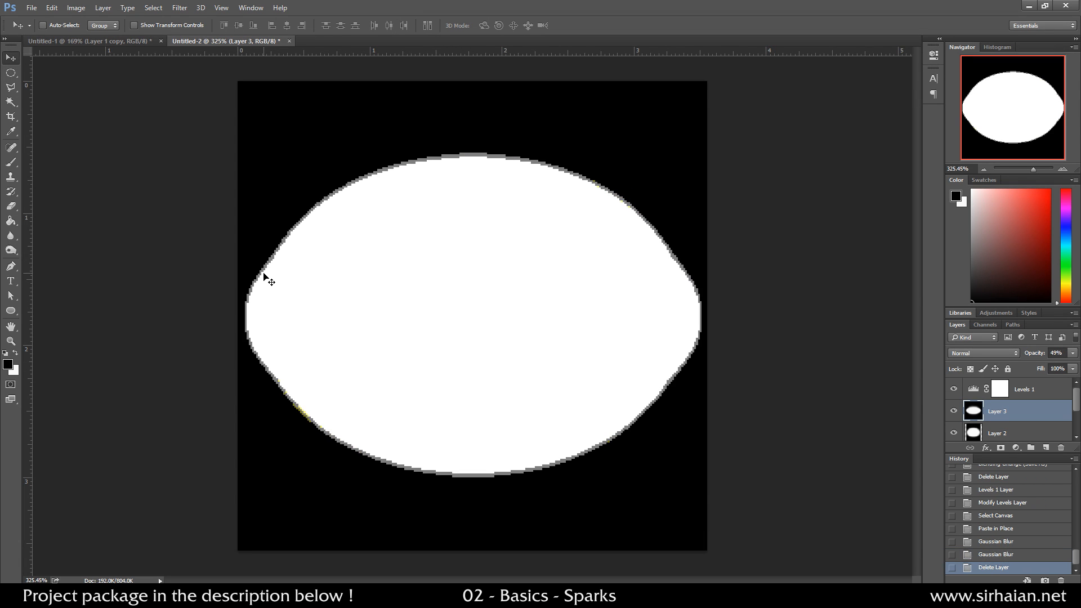
- Hide the Levels 1 layer and save the image over Sparks_01.tga as a 24 bits/pixel Targa
left_click(1034, 397)
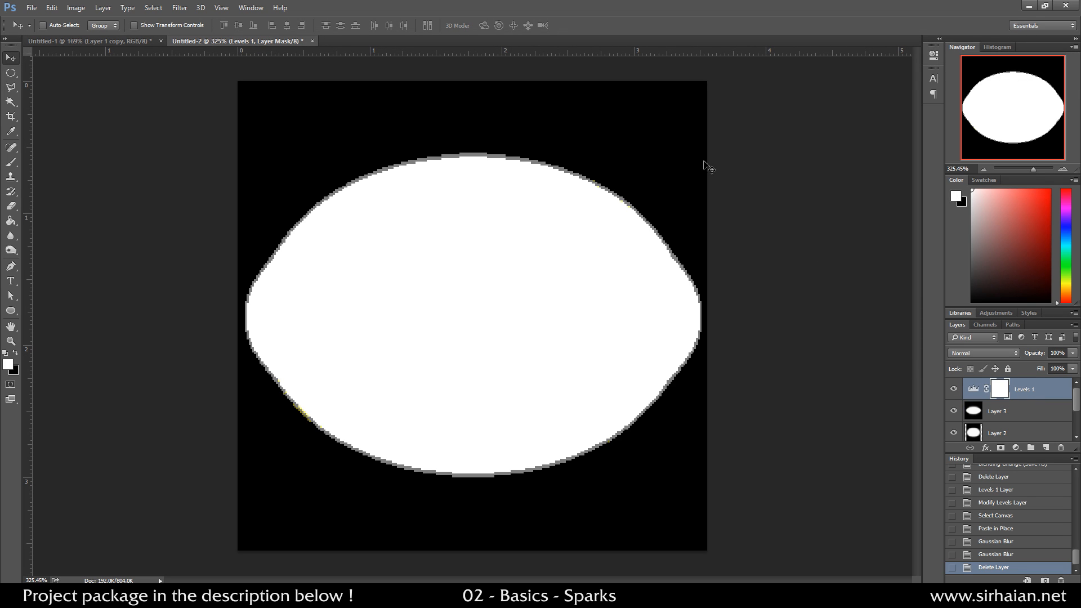
left_click(953, 389)
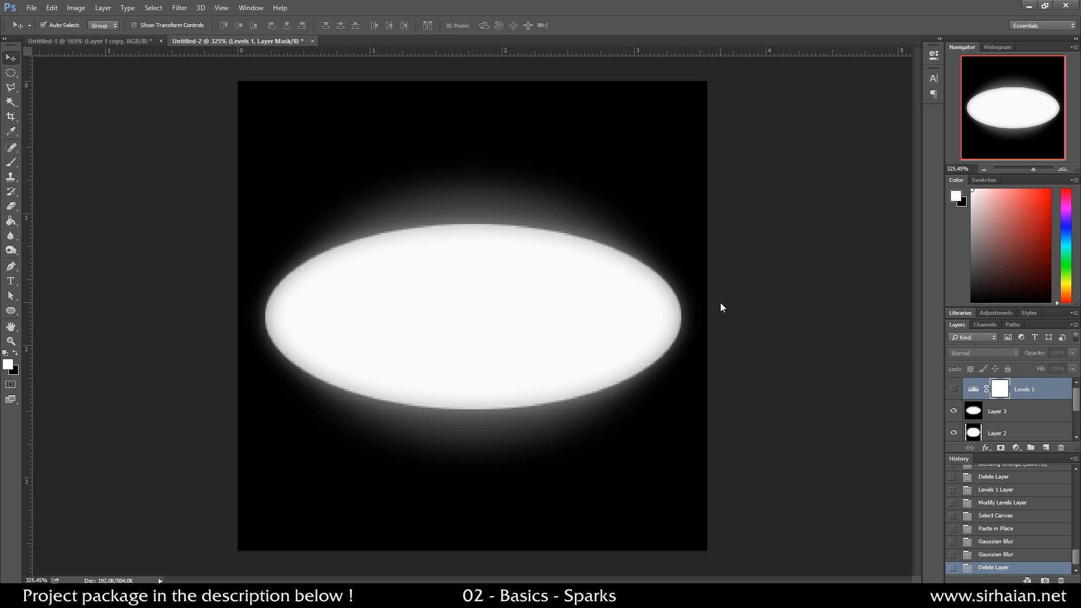
key("ctrl+shift+s")
left_click(361, 289)
left_click(414, 476)
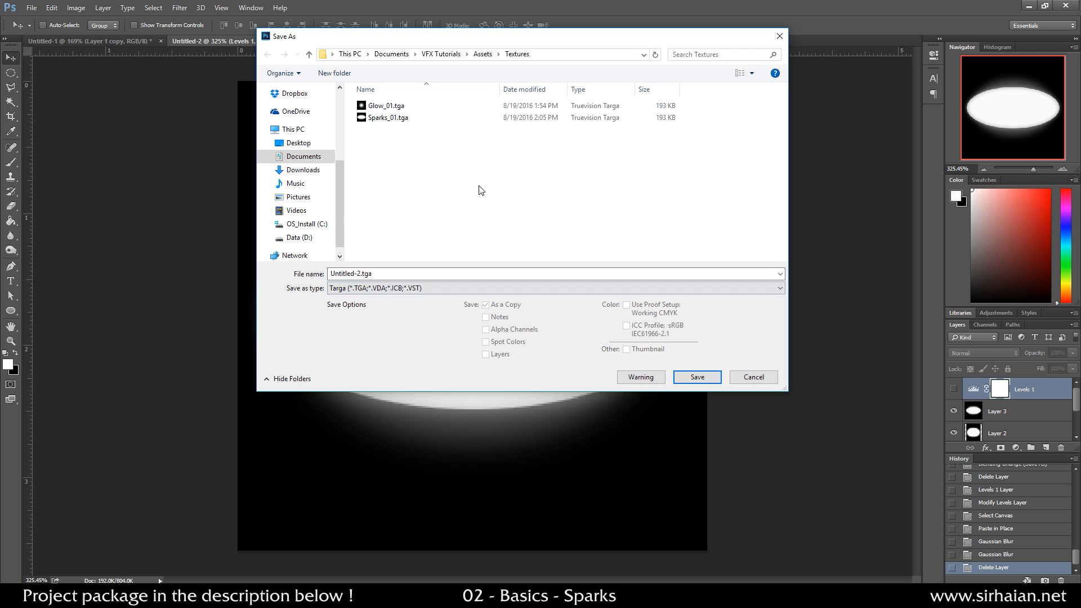
double_click(389, 118)
left_click(590, 294)
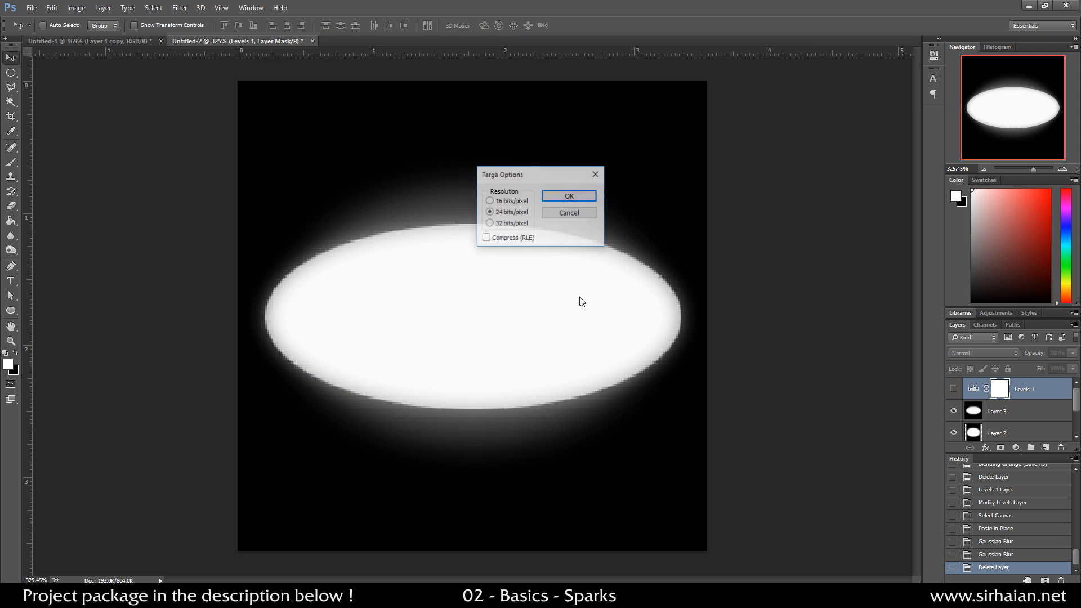
key("Return")
- Switch to Unity and turn off the Wireframe display for the Particle System in the particle editor
key("alt+Tab")
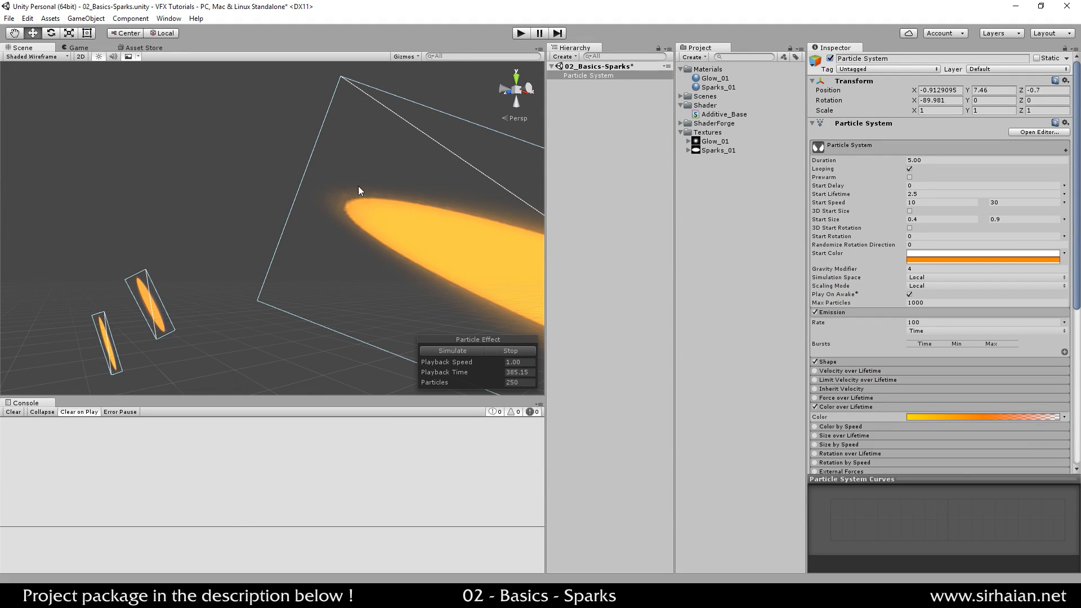
left_click(590, 212)
scroll(386, 191, "down", 3)
left_click_drag(386, 191, 238, 268, "alt")
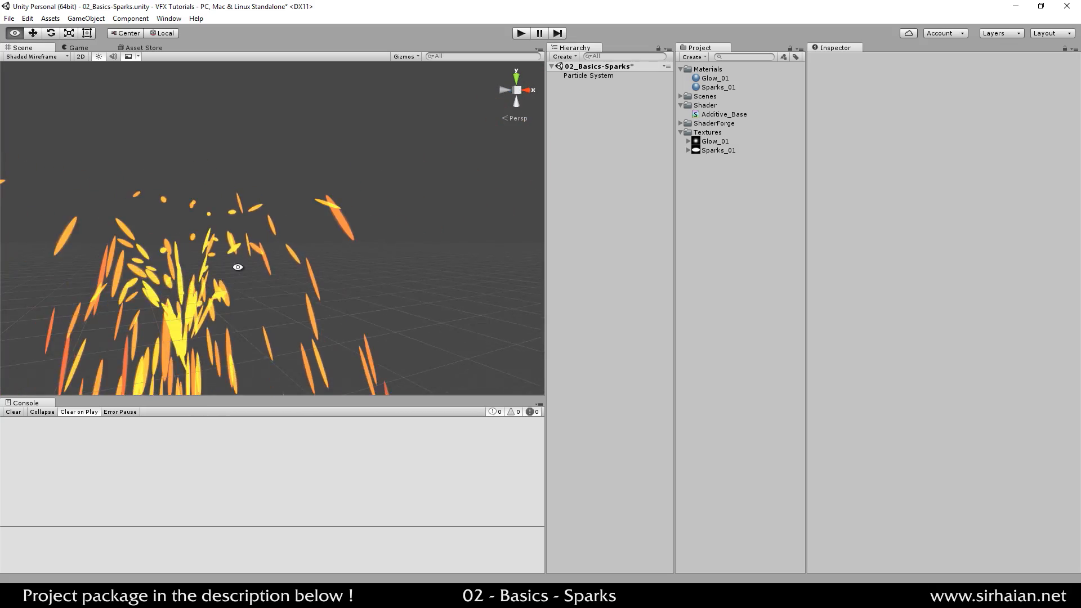
left_click(314, 143)
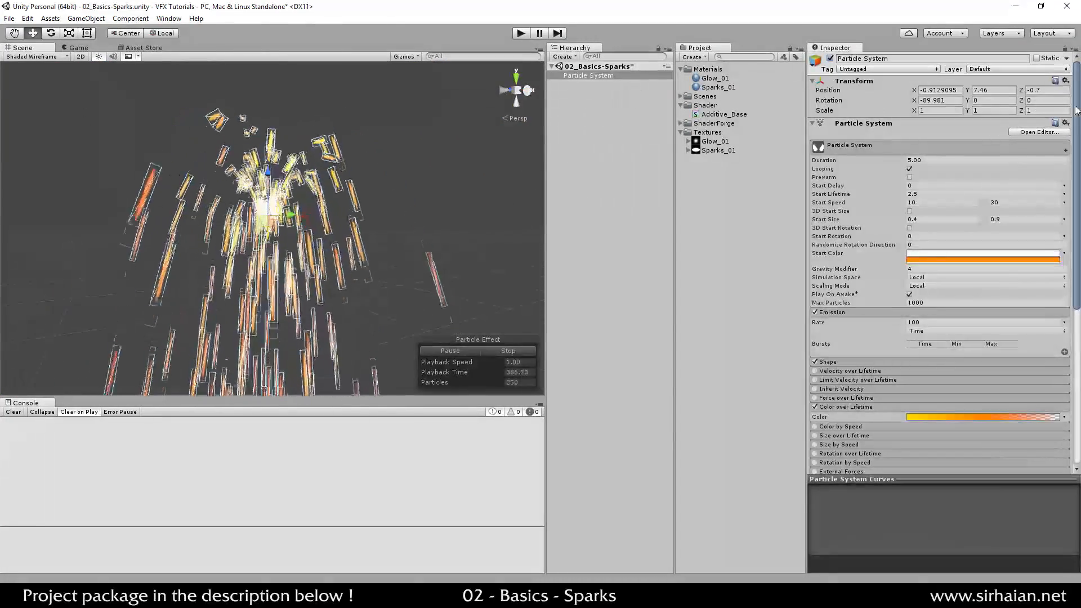
left_click(1055, 134)
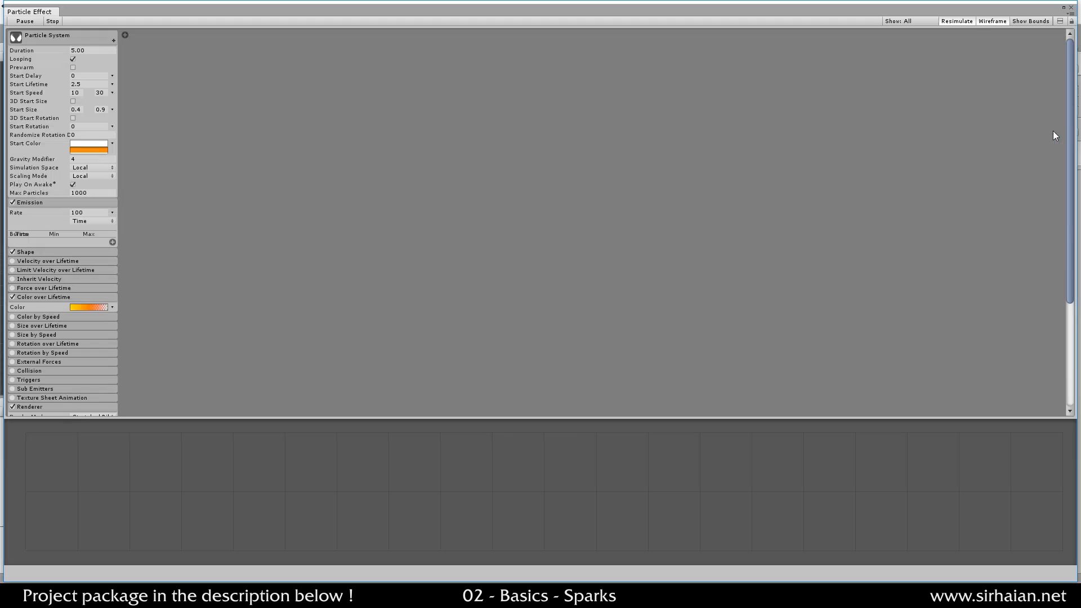
left_click(1069, 9)
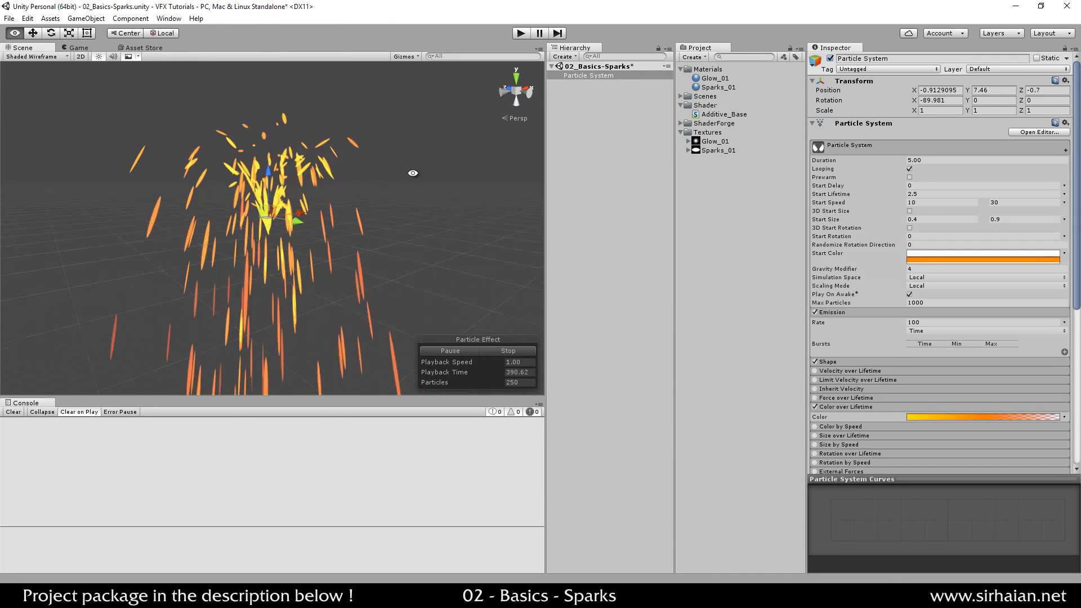
mouse_move(414, 173)
left_mouse_down("alt")
mouse_move(406, 217)
mouse_move(418, 183)
left_mouse_up("alt")
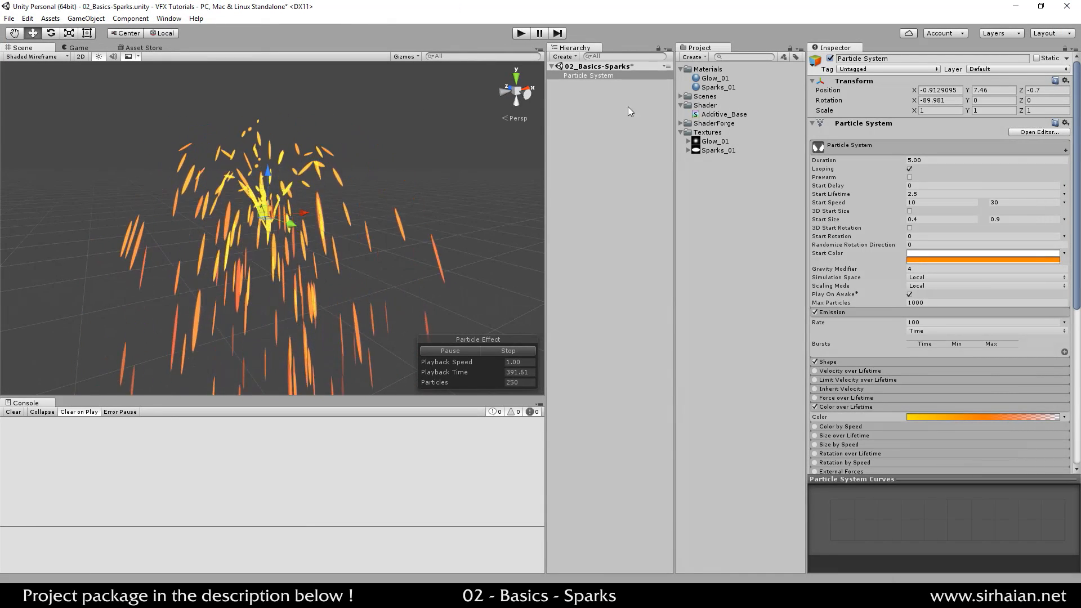
- Set the Particle System's emission rate to 50 and view the effect from another angle
left_click(958, 417)
left_click(862, 209)
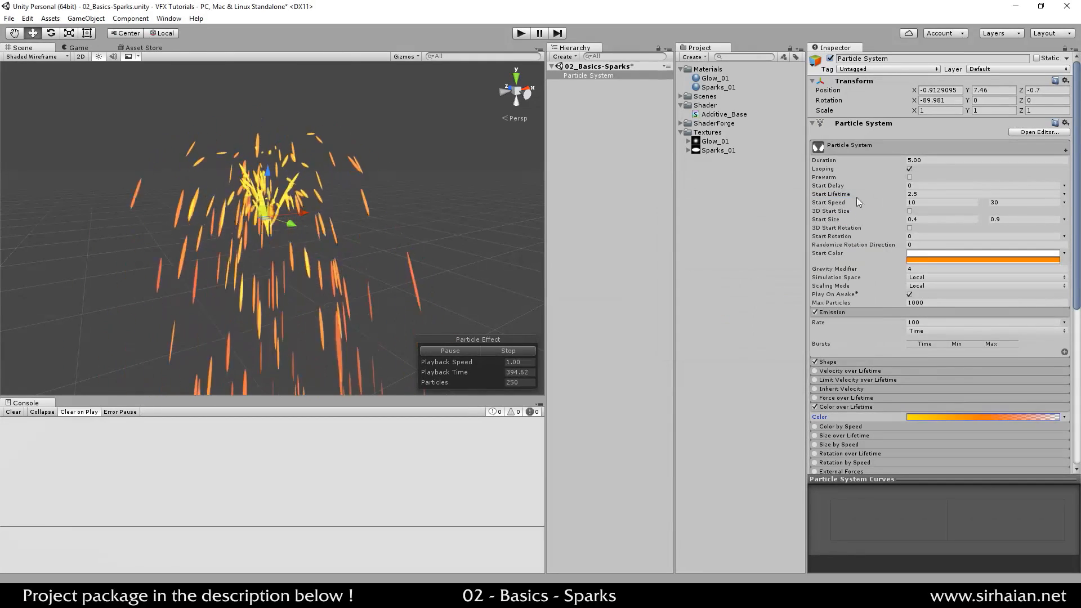
left_click(941, 325)
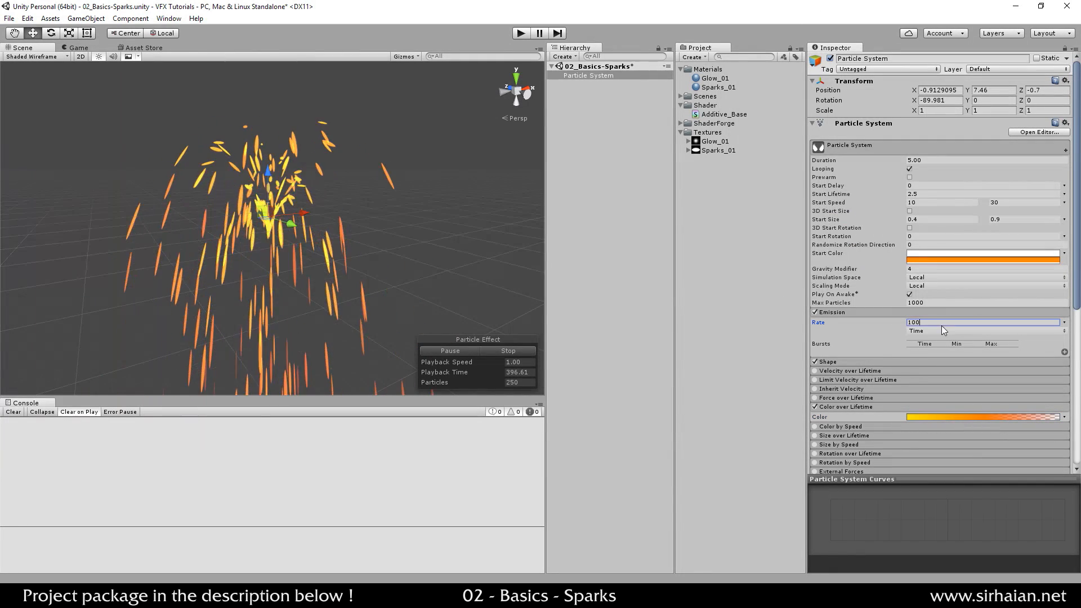
double_click(941, 325)
type("50")
left_click_drag(353, 130, 213, 223, "alt")
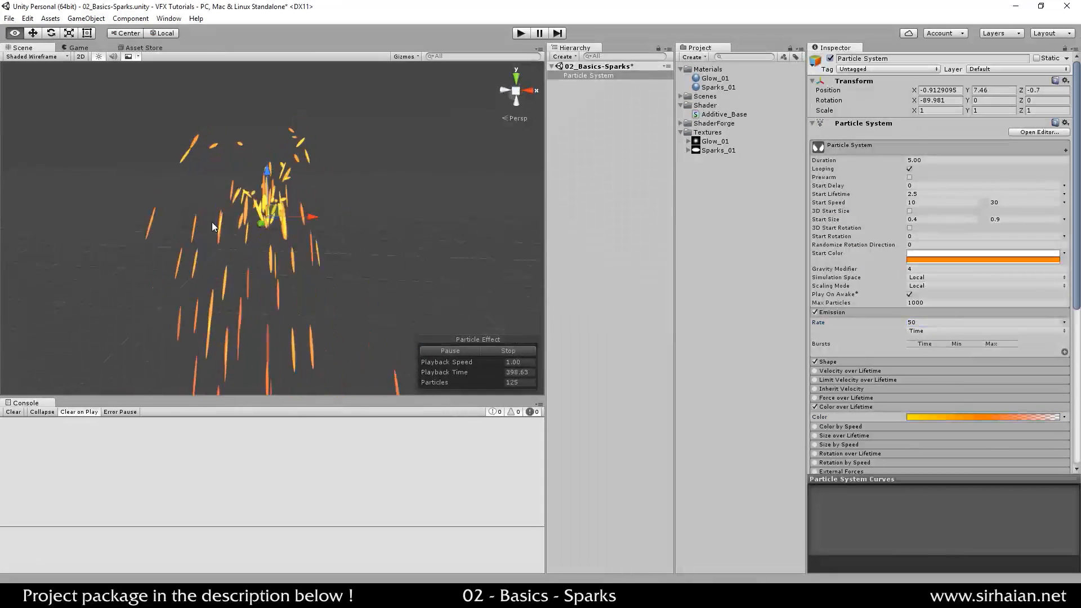
- Set the sparks' minimum start size to 0.2 and their start speed range to 5 to 35
left_click(953, 220)
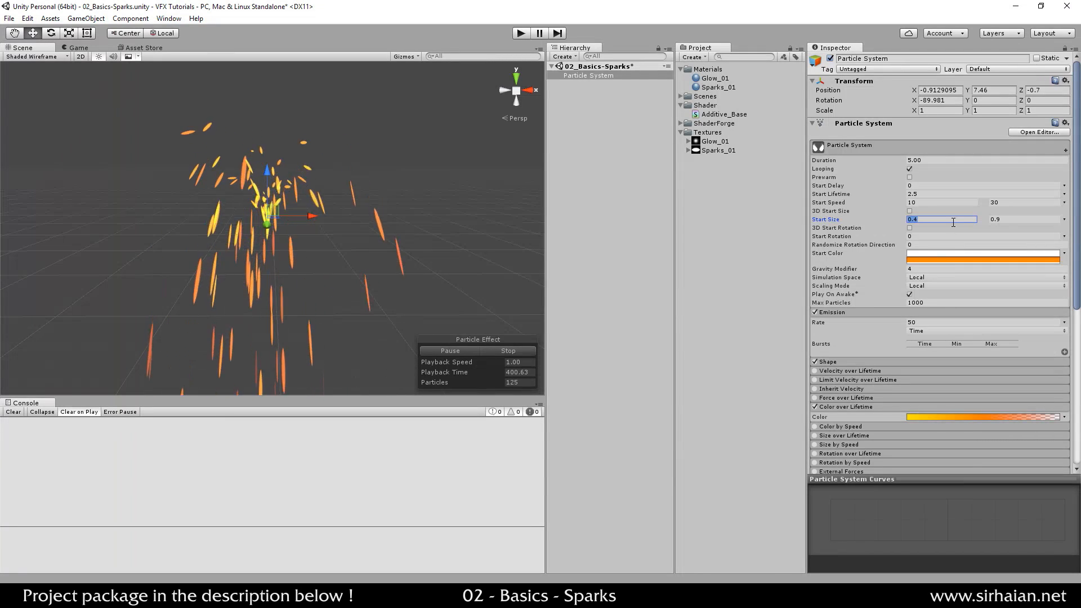
type("0.2")
left_click(942, 203)
type("5")
left_click(1022, 204)
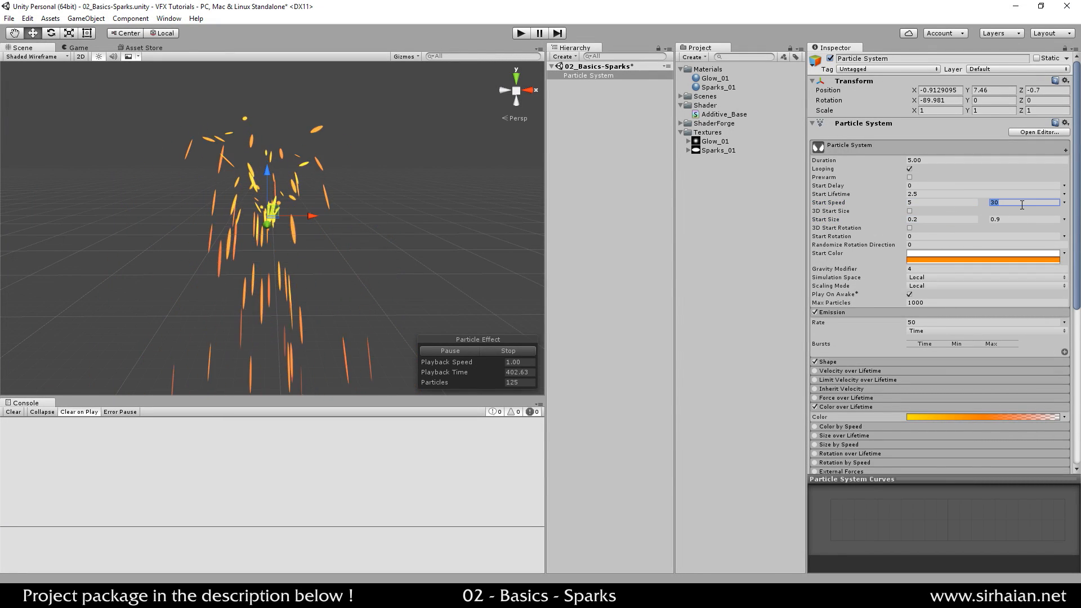
type("35")
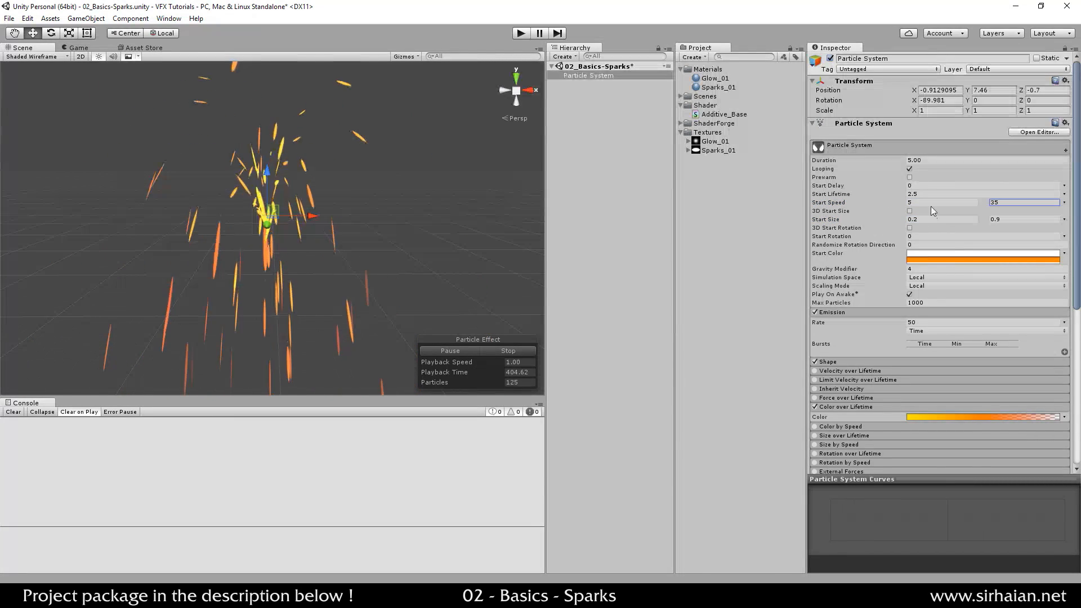
- Set the sparks' gravity modifier to 8 and the renderer's speed scale to 0.05
left_click(957, 269)
type("8")
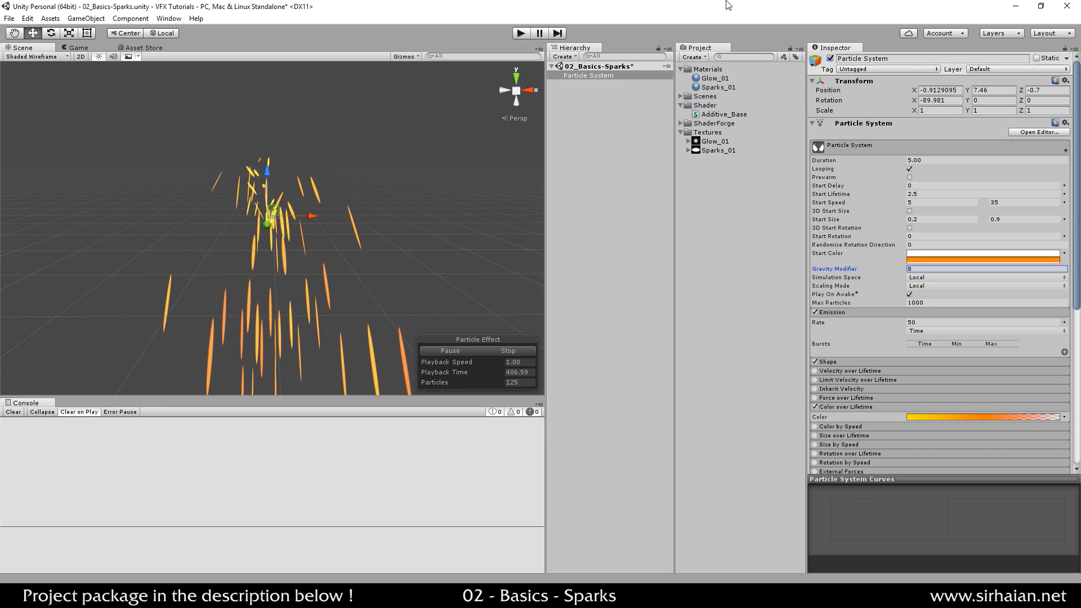
scroll(965, 339, "down", 5)
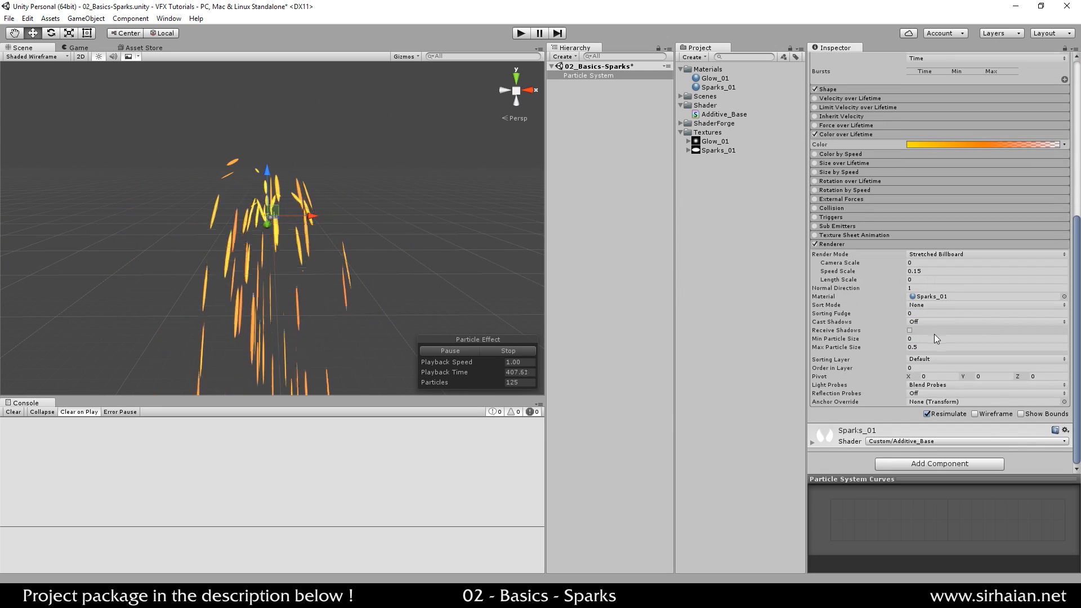
left_click(924, 275)
type(".0")
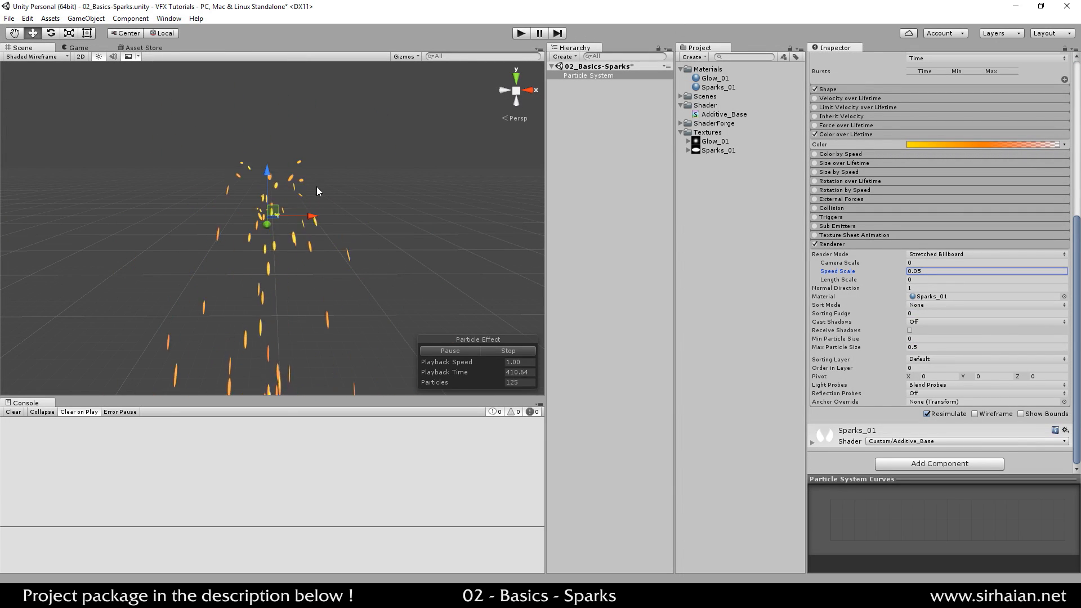
left_click_drag(317, 191, 333, 286, "alt")
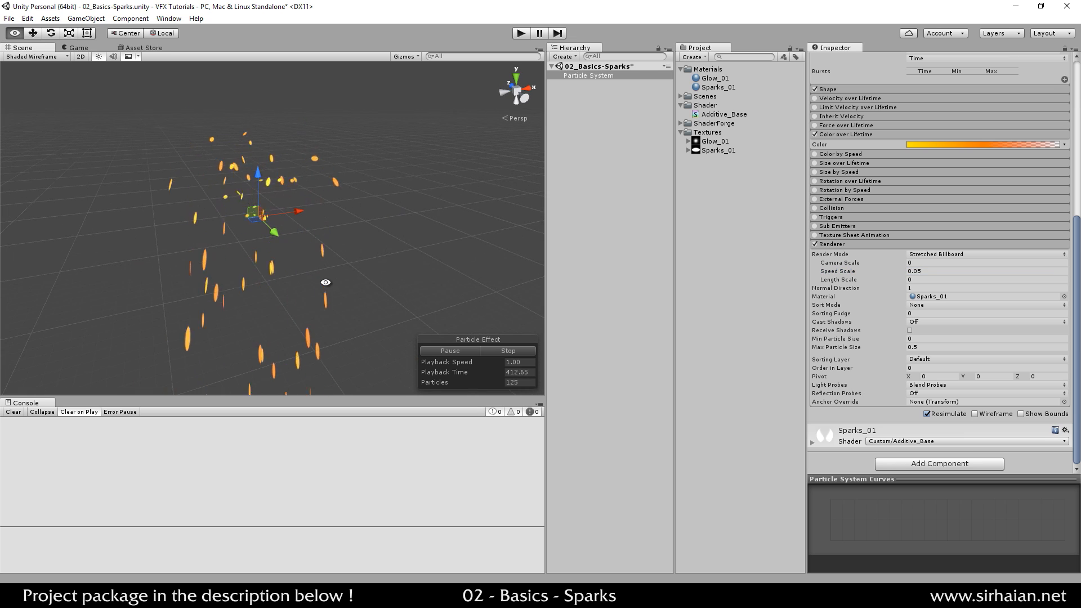
- Set the sparks' start size range to 0.1 to 0.6 and check the effect from several angles
scroll(932, 221, "up", 5)
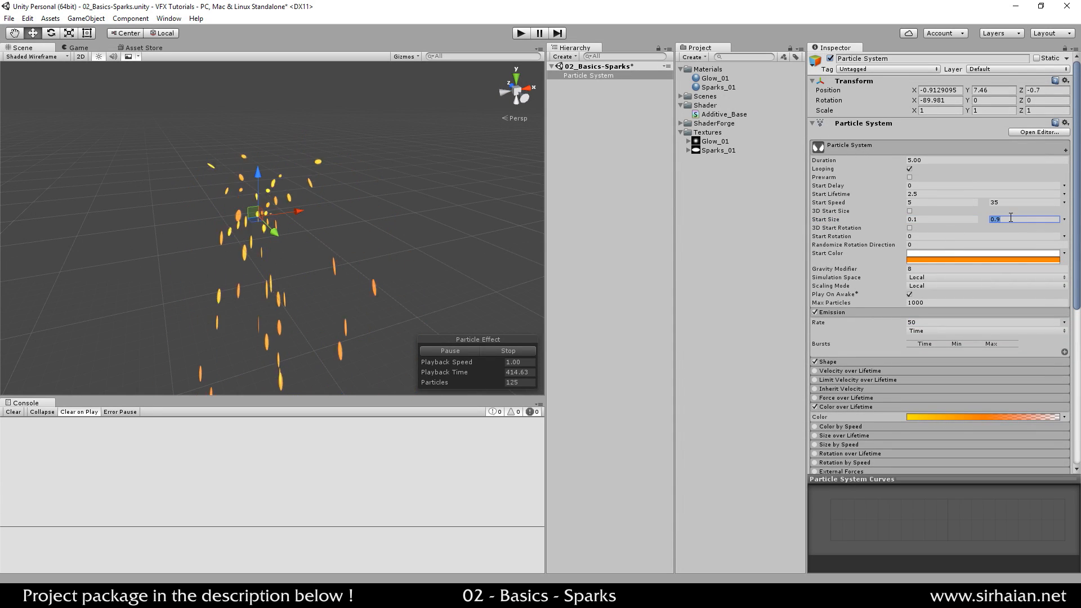
left_click_drag(421, 169, 302, 277, "alt")
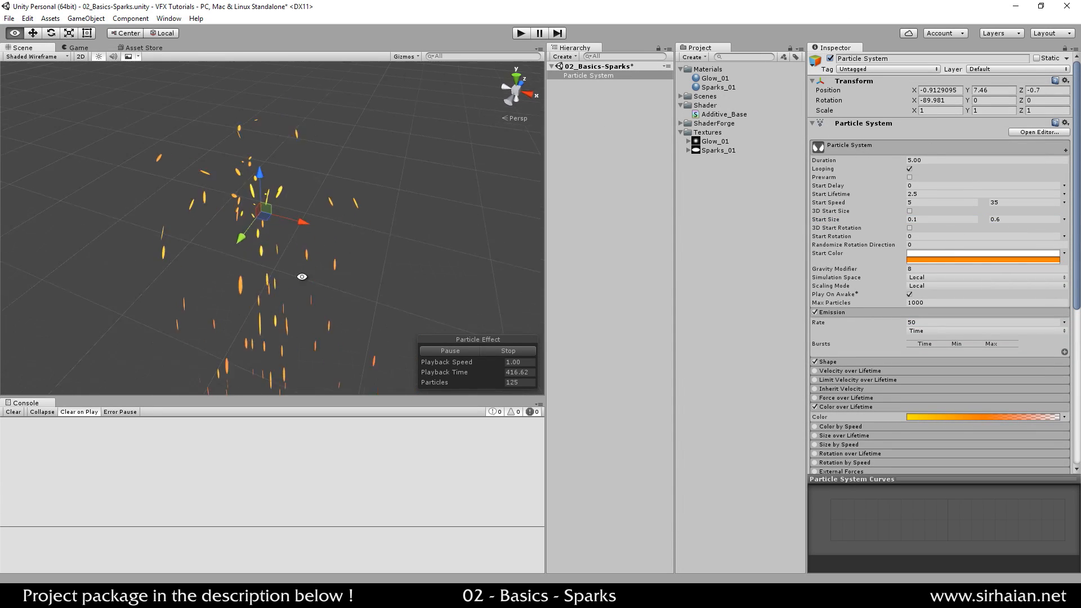
left_click_drag(386, 247, 401, 272, "alt")
scroll(918, 255, "down", 5)
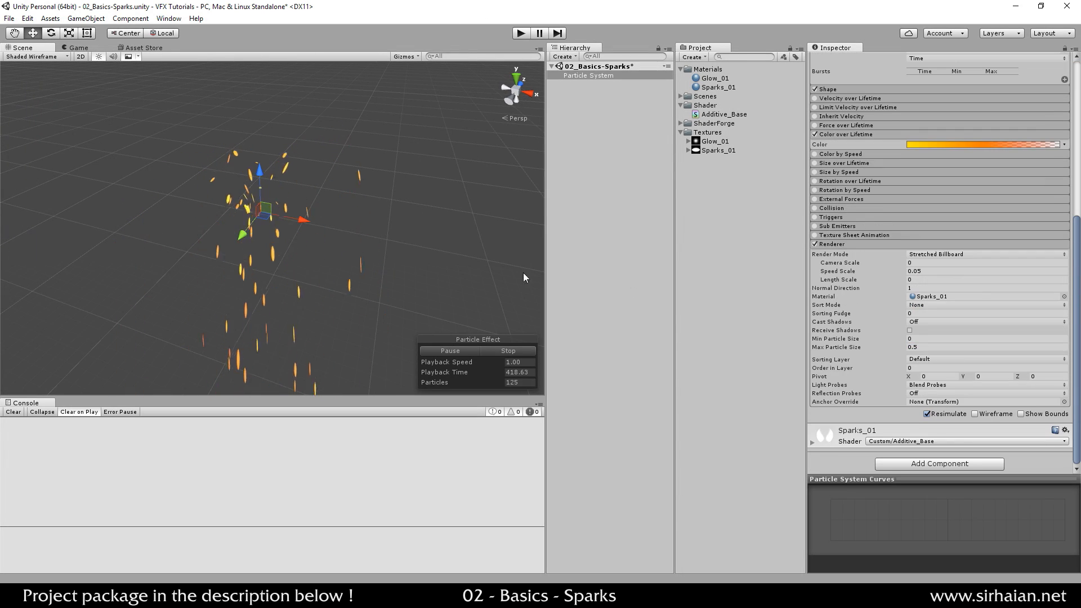
left_click_drag(259, 180, 281, 185, "alt")
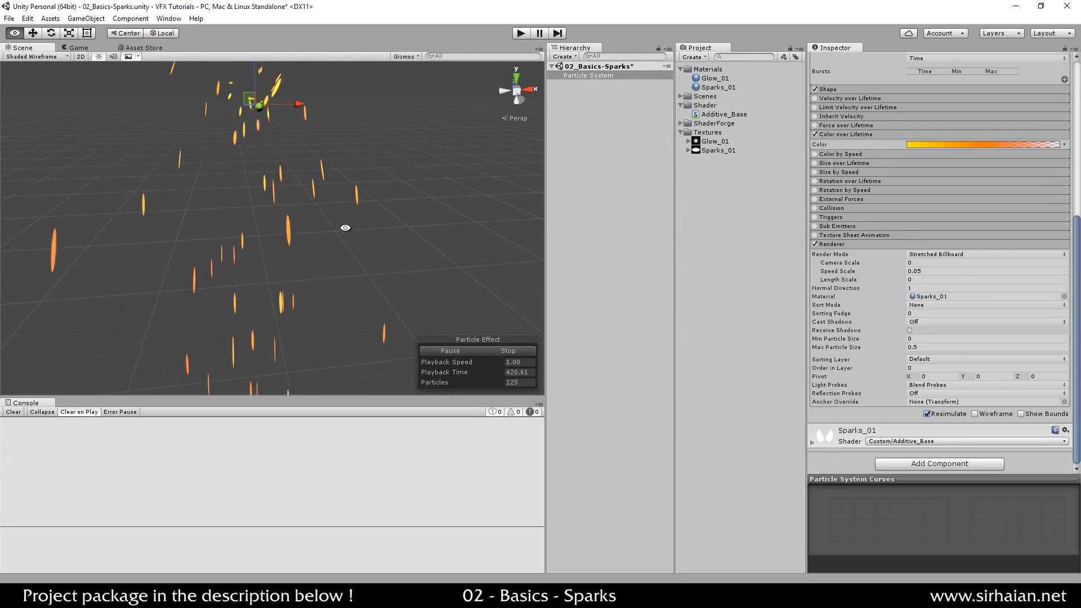
- Add a 3D plane to the scene and scale it to 5 on X, Y and Z
left_click(333, 210)
left_click_drag(278, 309, 285, 311, "alt")
right_click(573, 167)
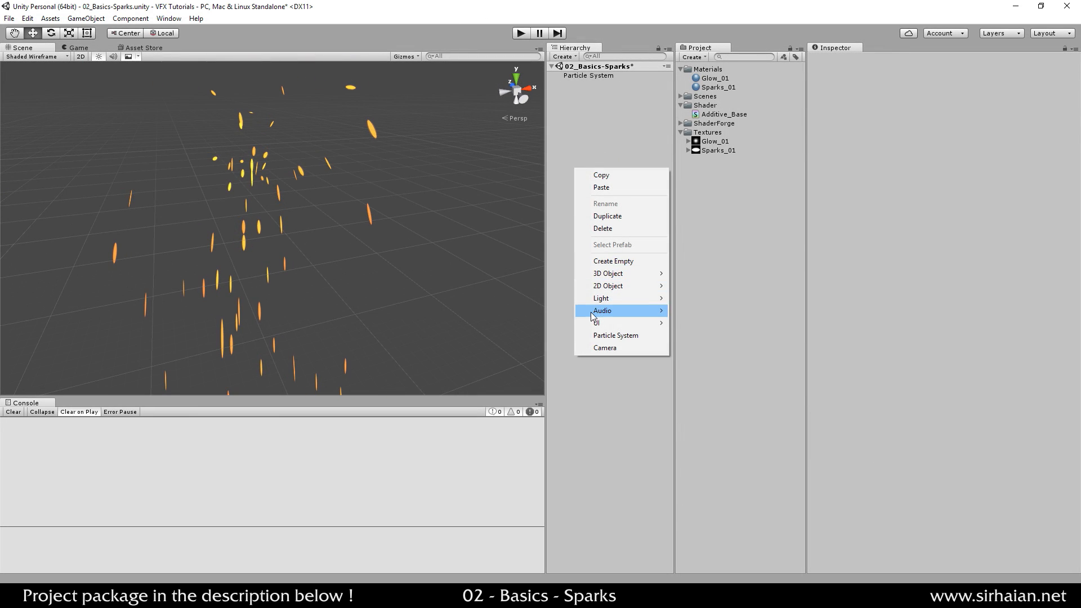
mouse_move(613, 276)
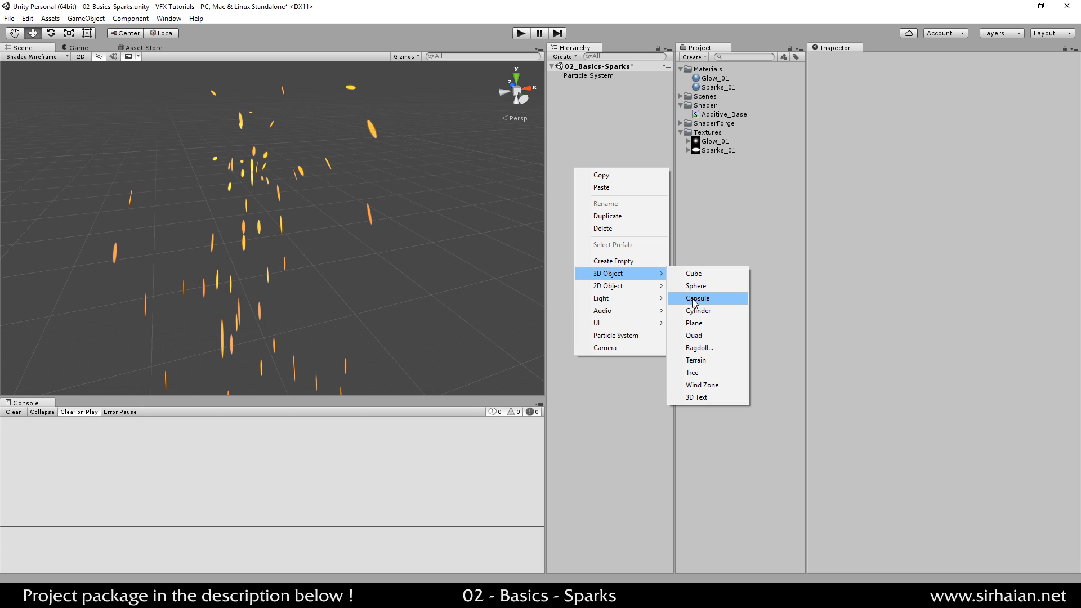
left_click(685, 324)
left_click_drag(394, 292, 385, 291, "alt")
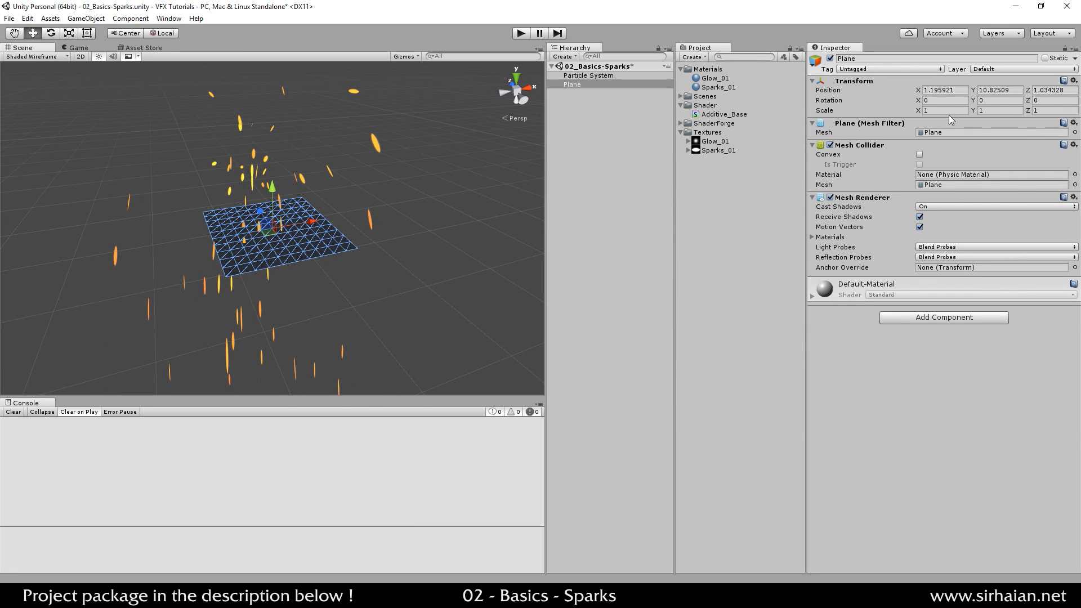
type("5")
key("Tab")
key("Tab")
type("5")
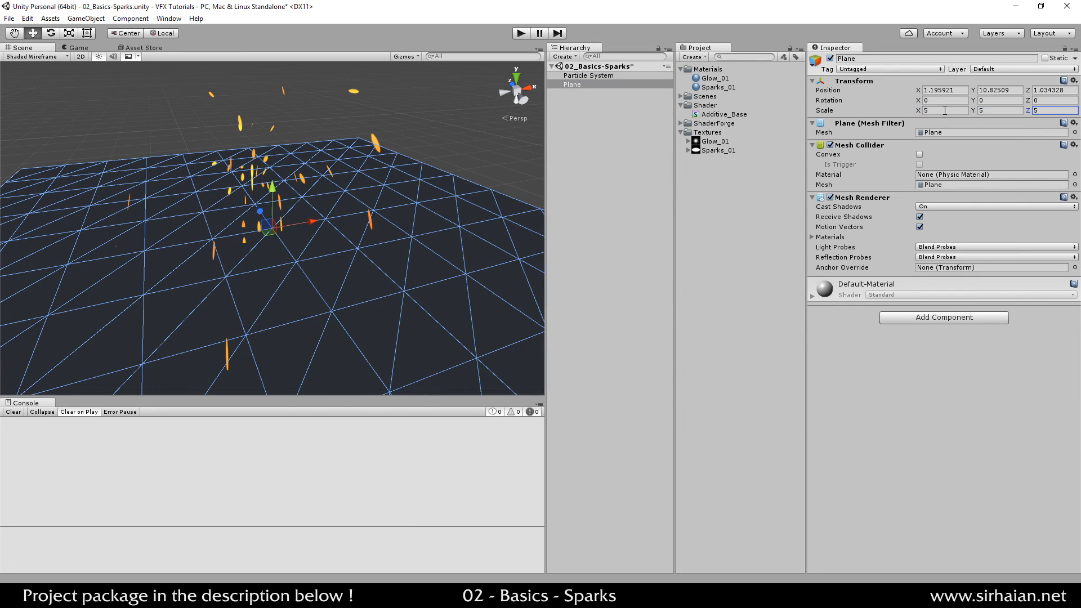
- Deselect the plane and switch the scene view's shading mode from Shaded Wireframe to Shaded
left_click(655, 161)
mouse_move(231, 272)
left_mouse_down("alt")
mouse_move(301, 186)
mouse_move(300, 217)
left_mouse_up("alt")
left_click(25, 57)
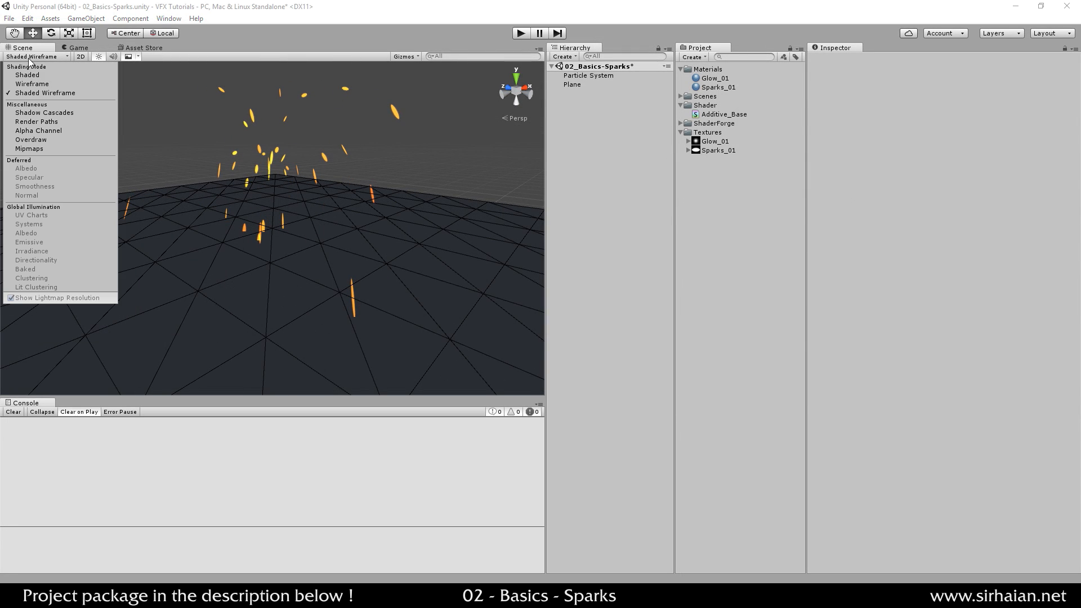
left_click(29, 73)
left_click_drag(254, 164, 255, 184, "alt")
- Enable the Collision module on the Particle System, set its type to World and view the sparks against the plane
left_click(255, 183)
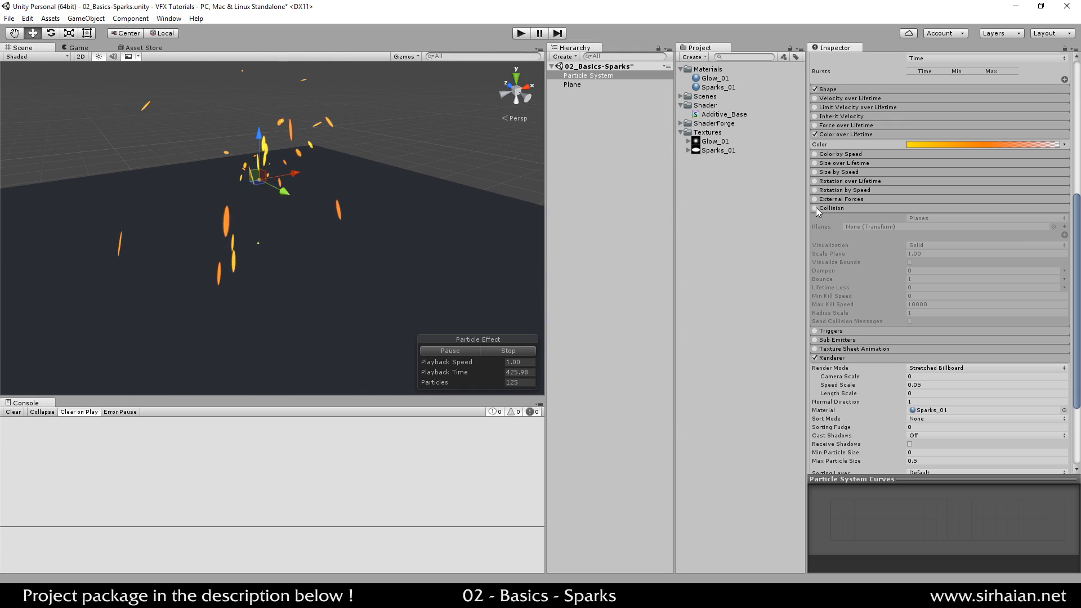
left_click(815, 208)
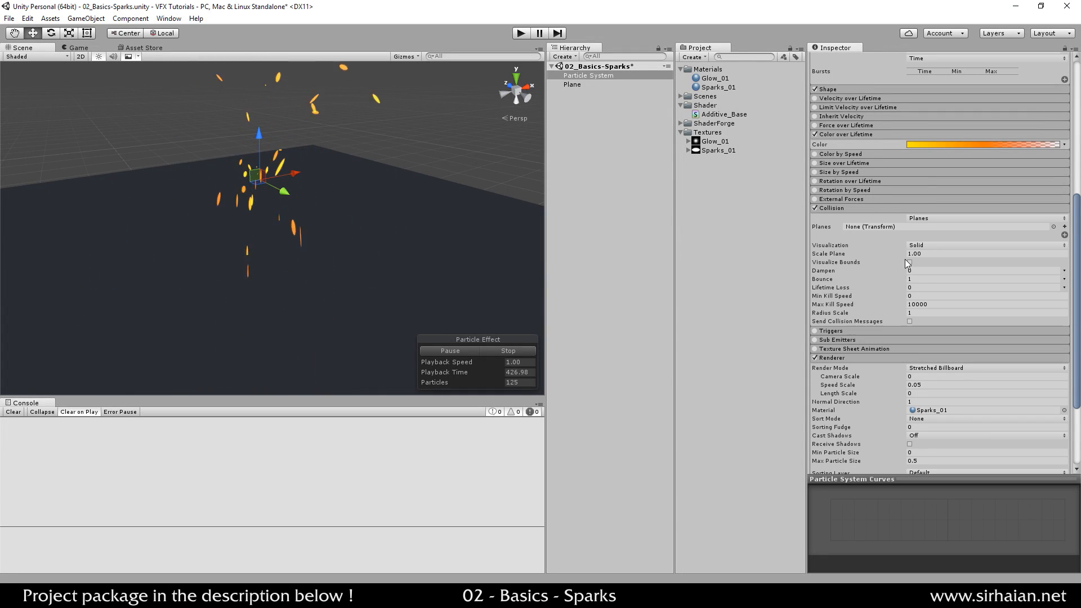
left_click(927, 218)
left_click(931, 245)
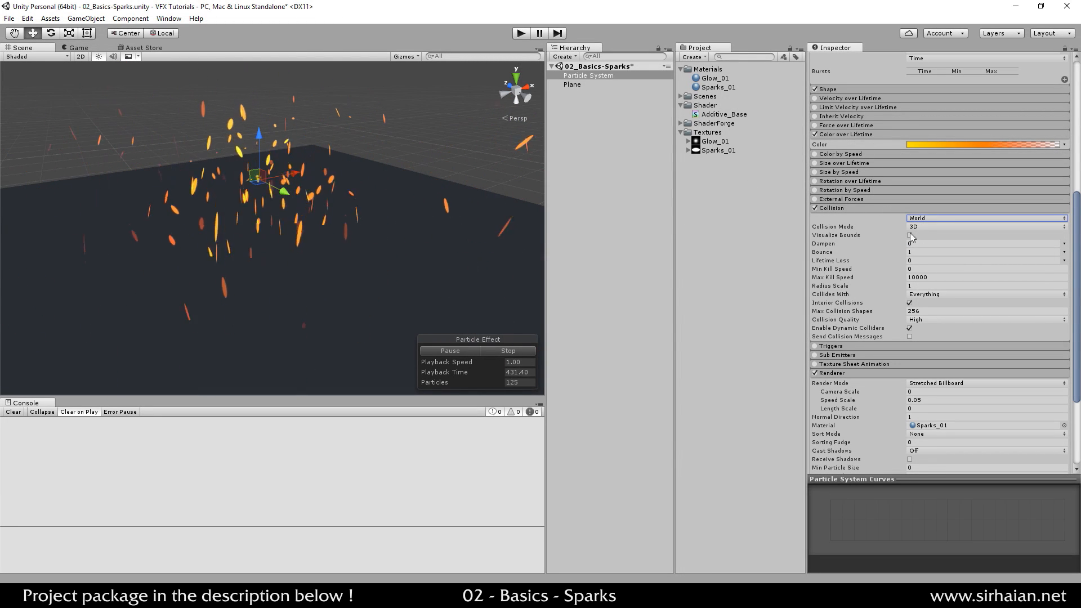
scroll(244, 252, "down", 3)
left_click_drag(244, 252, 297, 241, "alt")
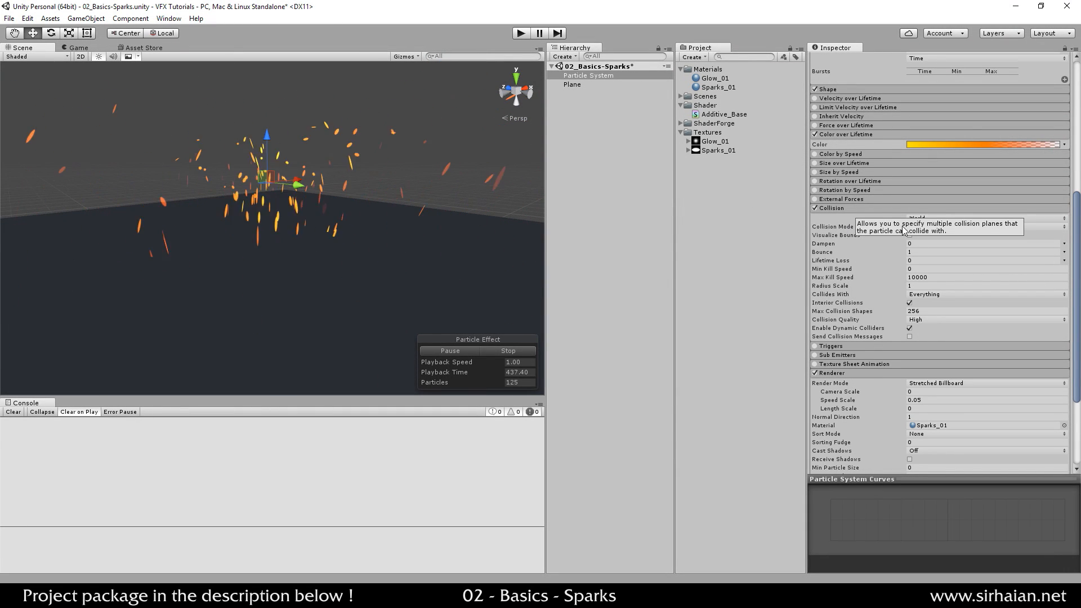
- Set the sparks' collision type to Planes, assign the scene's Plane object as the collision plane and check the effect
left_click(947, 218)
left_click(940, 230)
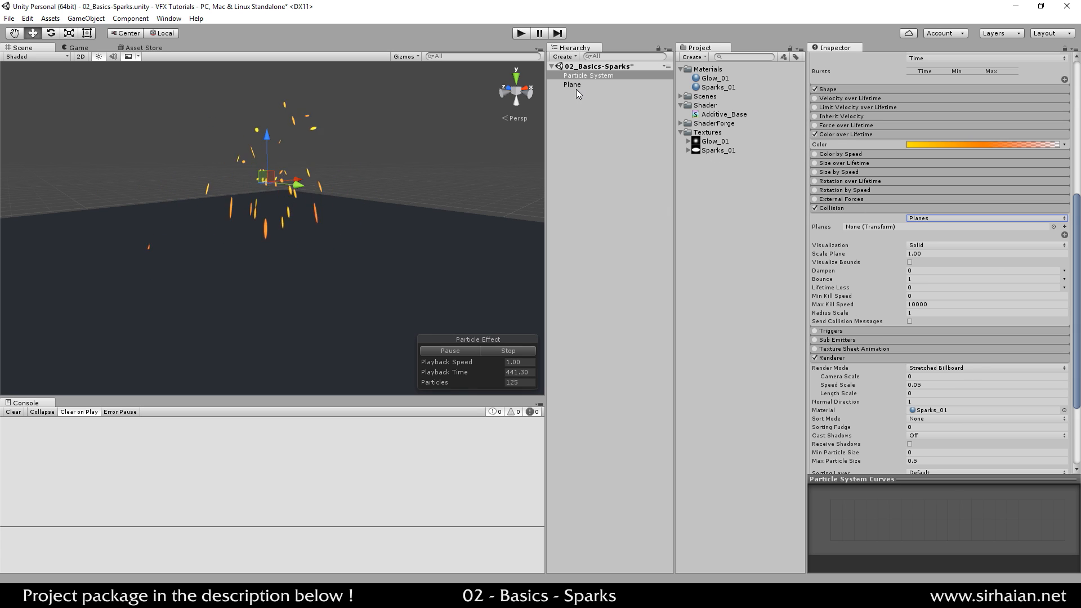
left_click_drag(577, 89, 886, 231)
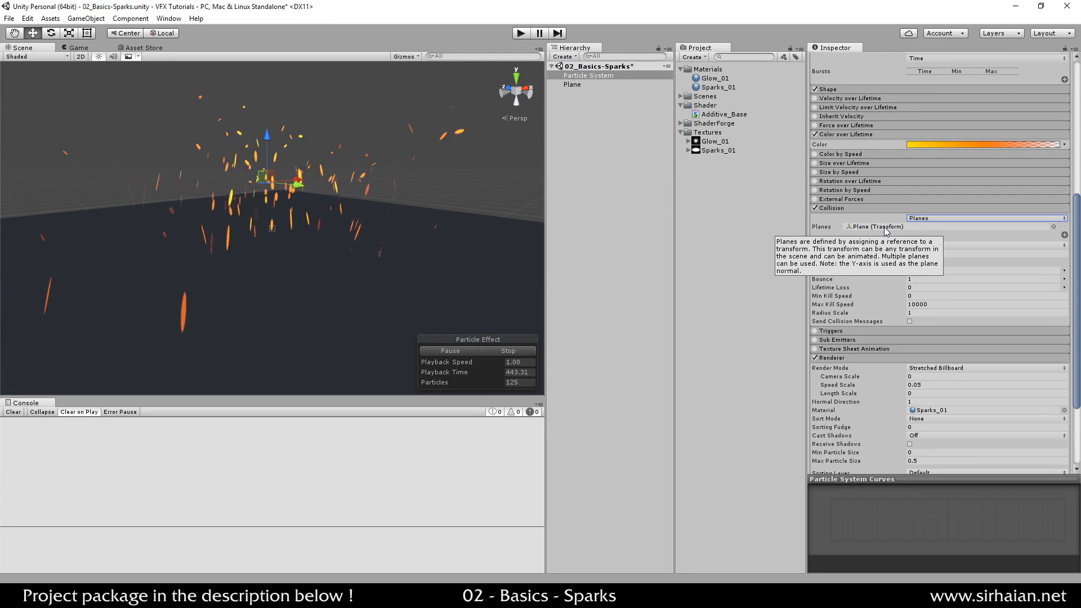
left_click_drag(483, 205, 455, 115, "alt")
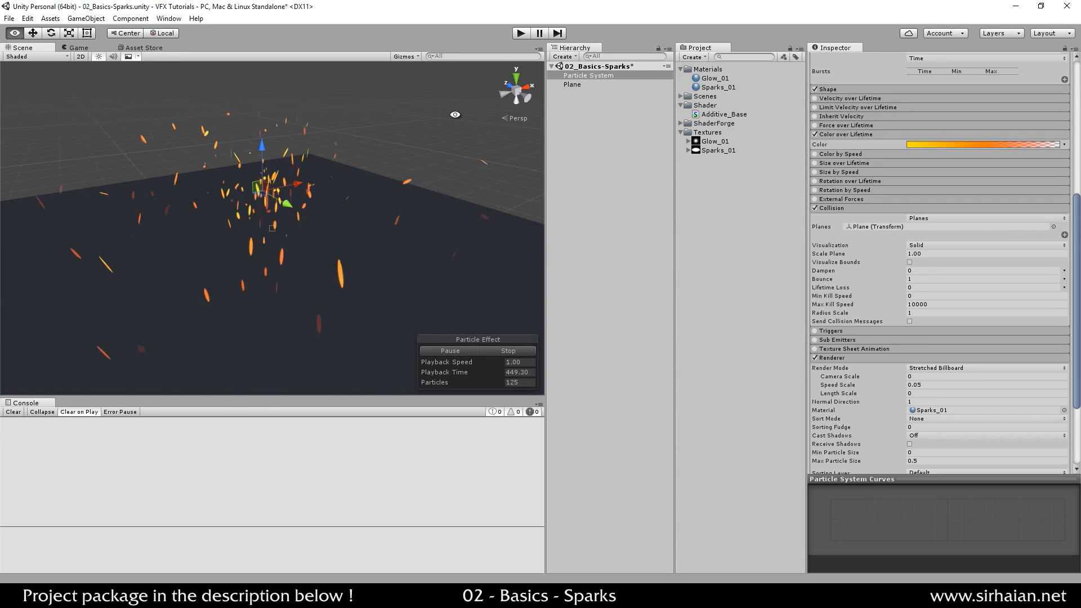
middle_click_drag(455, 115, 438, 123, "alt")
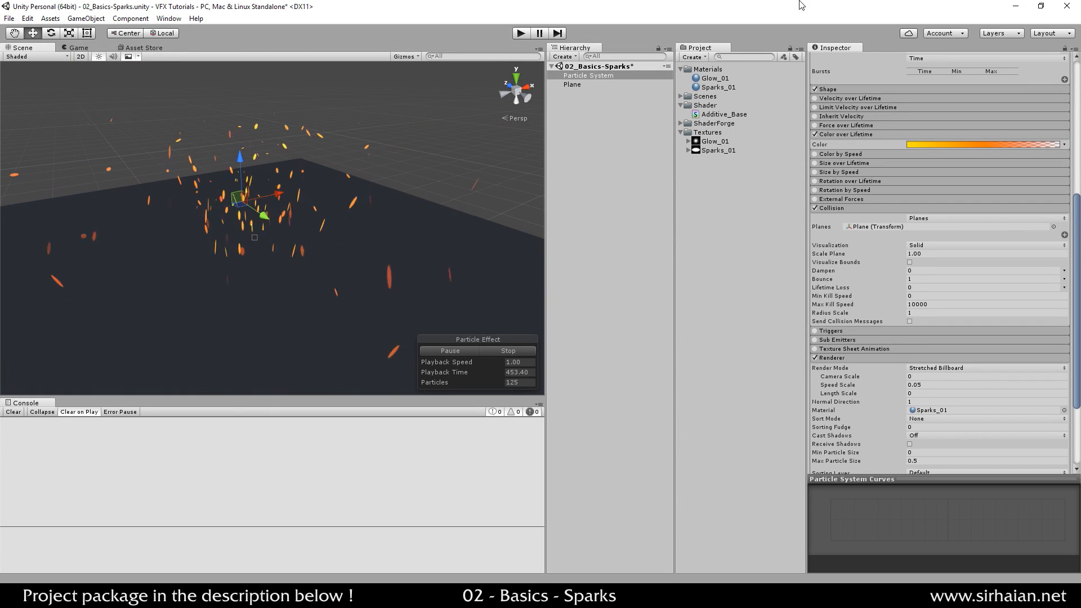
- Try a collision bounce of 0.33 for the sparks and view the effect from a higher angle
left_click(930, 279)
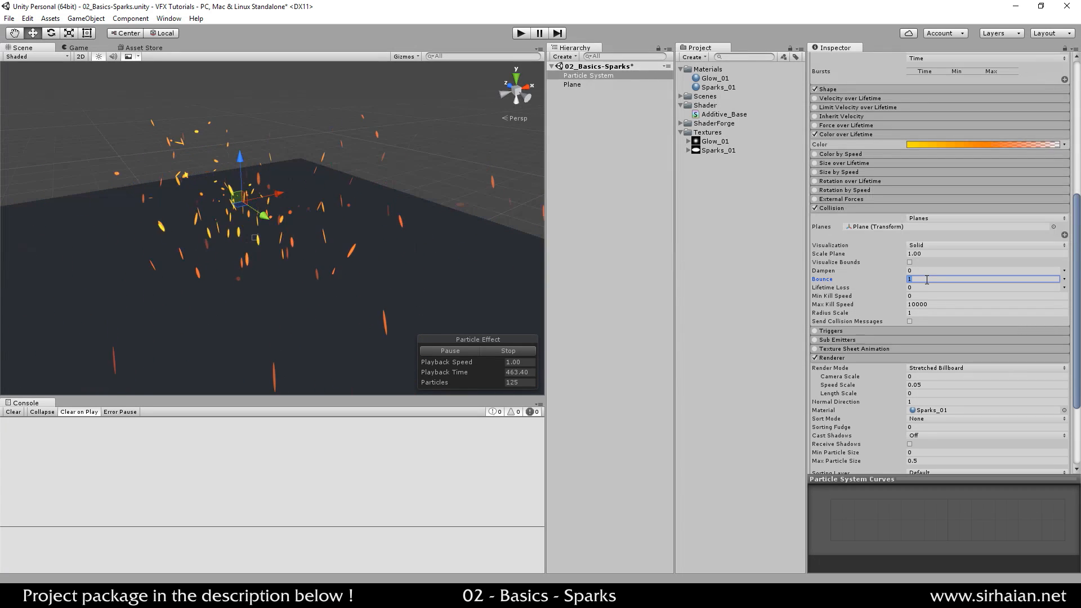
type("0.33")
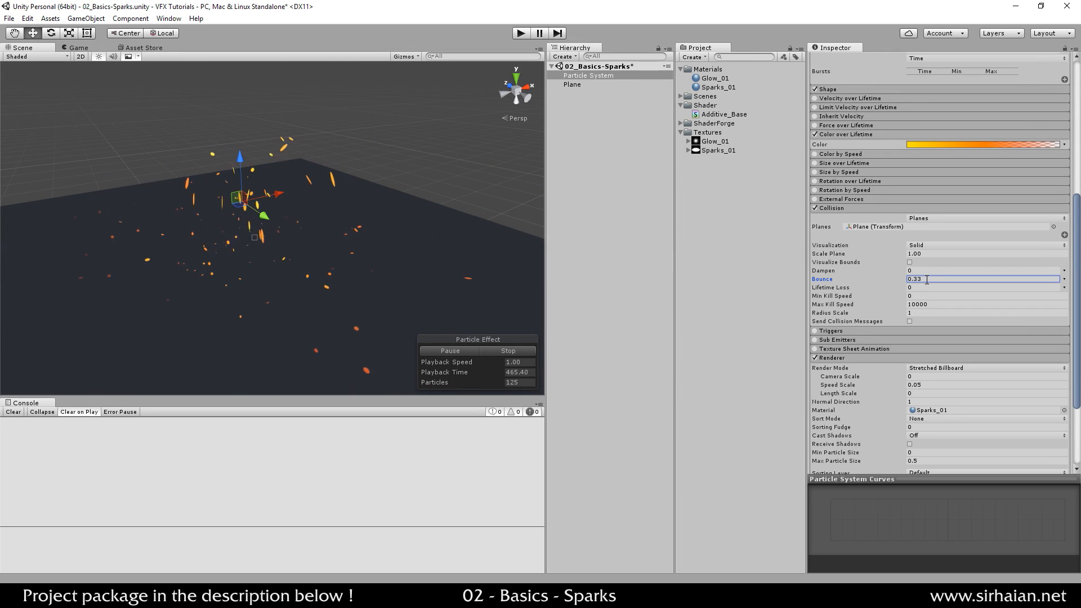
left_click_drag(336, 230, 386, 272, "alt")
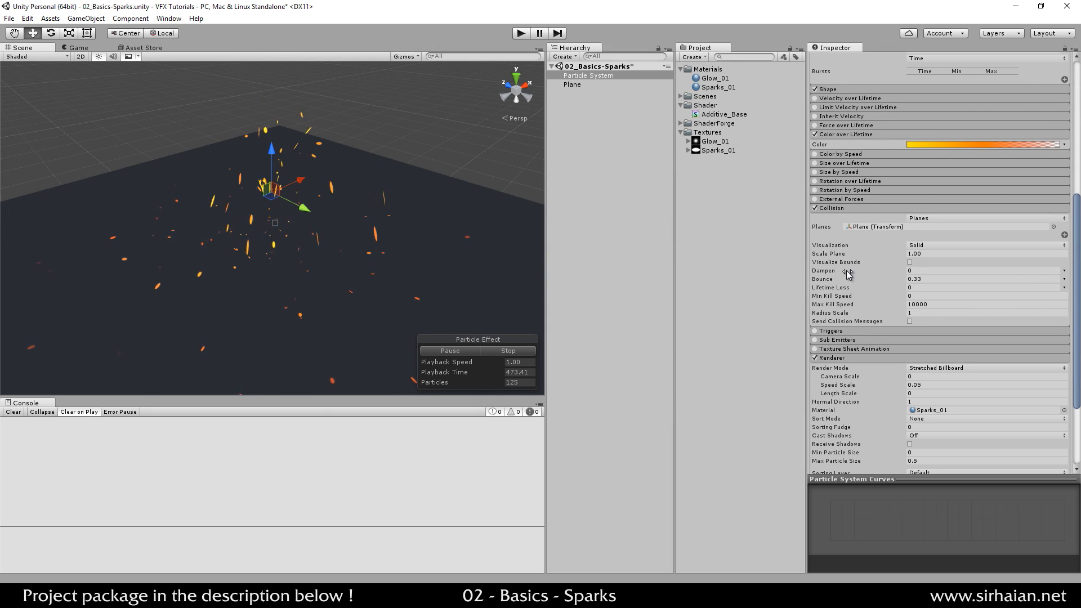
- Try a collision dampen of 0.5 for the sparks and check how they move on the plane
left_click(916, 272)
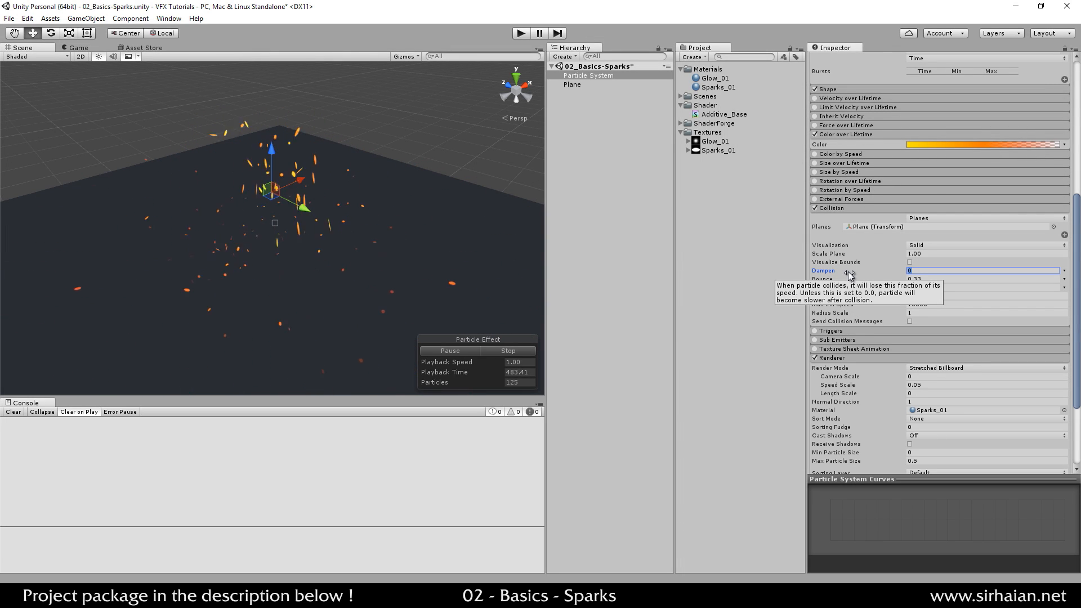
type(".")
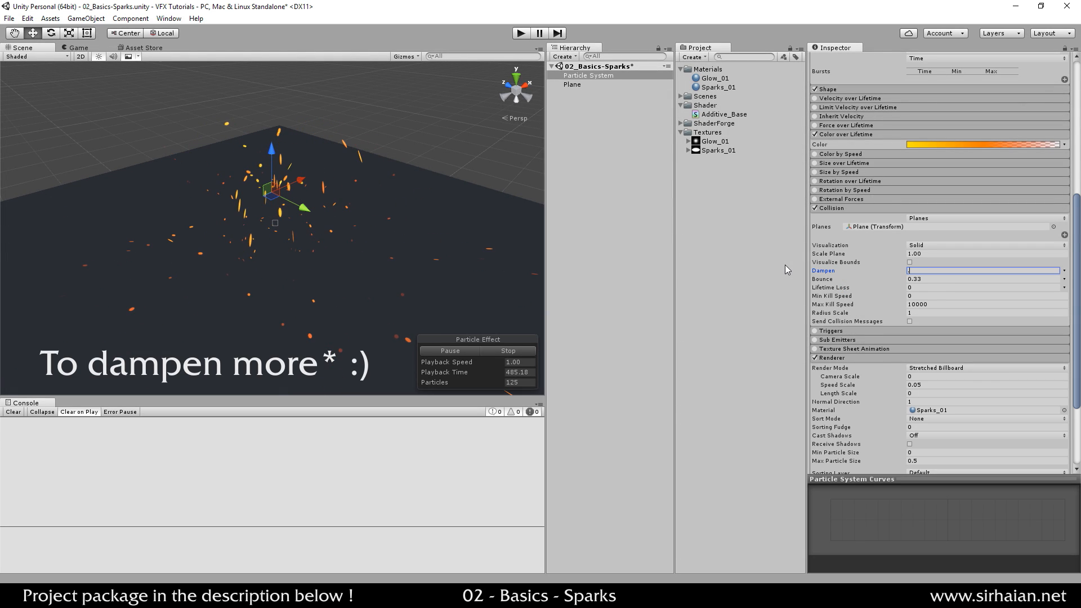
type("5")
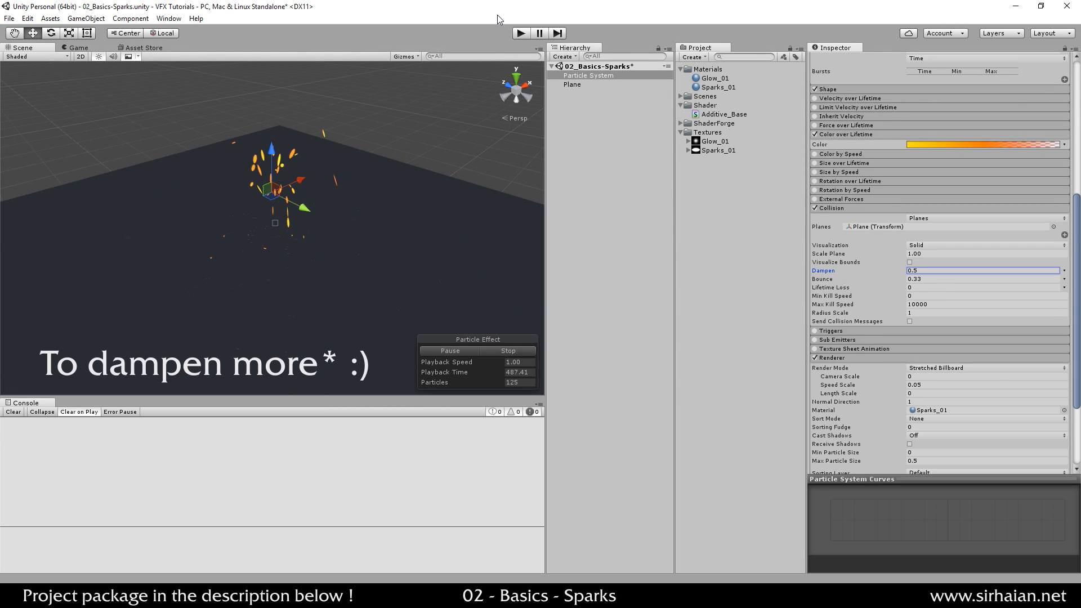
left_click_drag(465, 74, 396, 256, "alt")
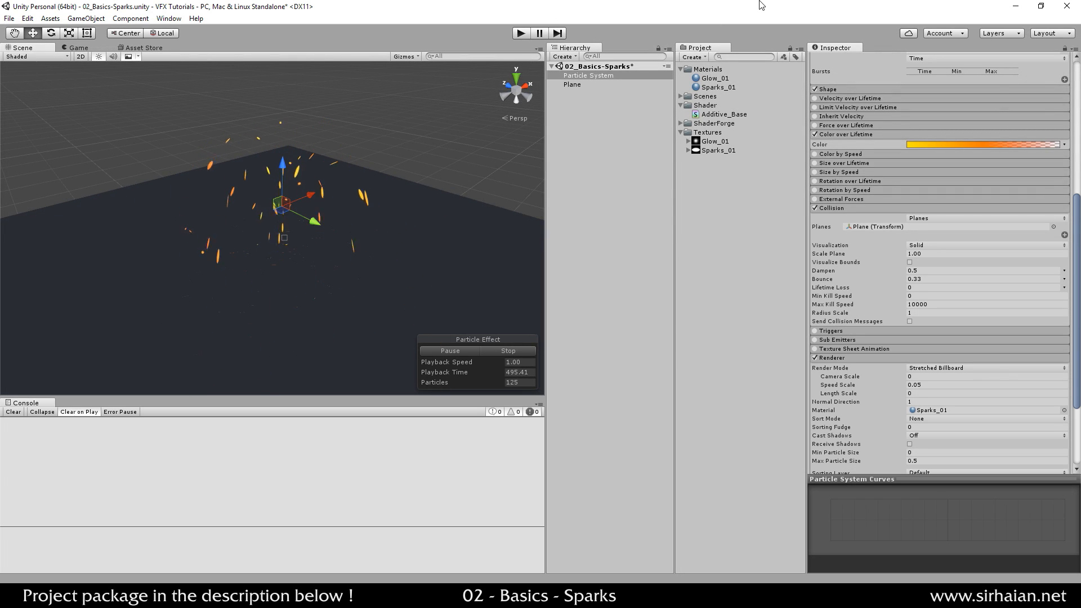
- Set the sparks' collision dampen to 0.3 and their bounce to 0.45
left_click(921, 289)
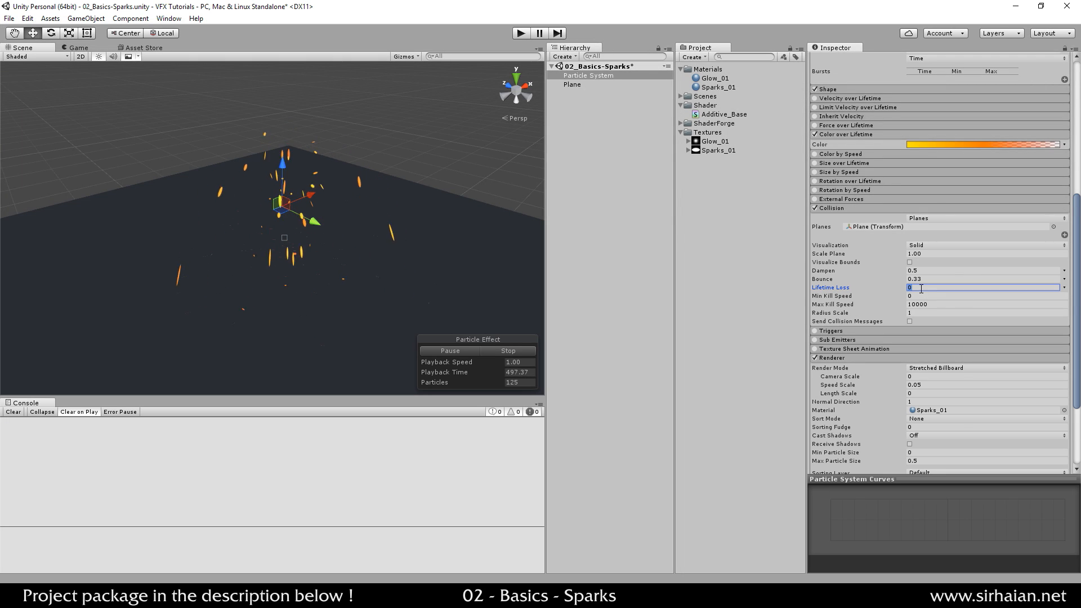
left_click(910, 262)
left_click(910, 263)
left_click(918, 271)
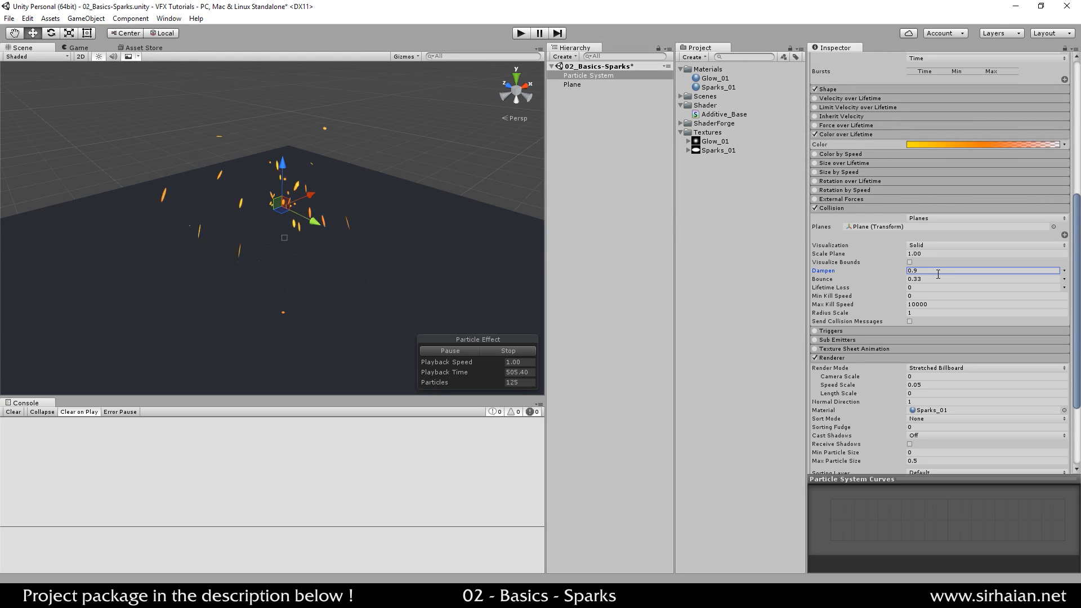
key("Return")
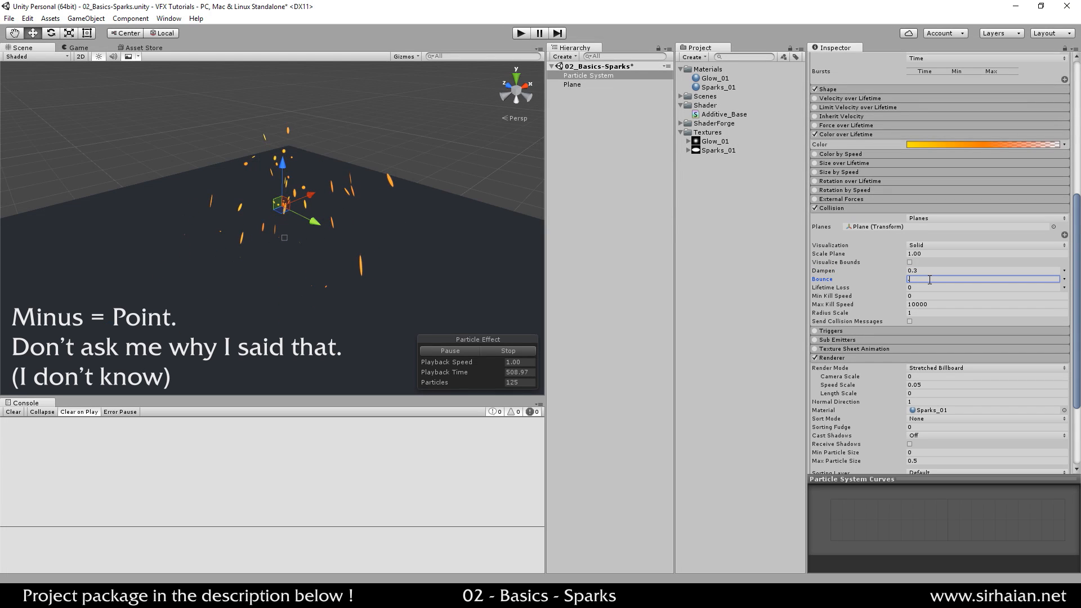
type("0.45")
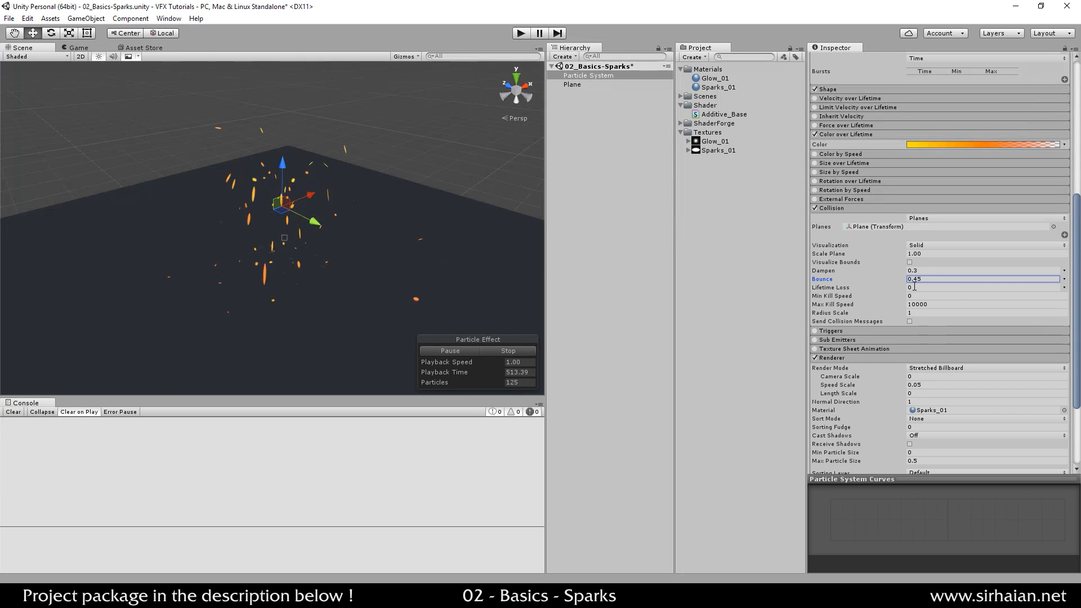
- Try a collision lifetime loss of 0.2, set it to 0.5 instead and view the sparks closer up
left_click(915, 287)
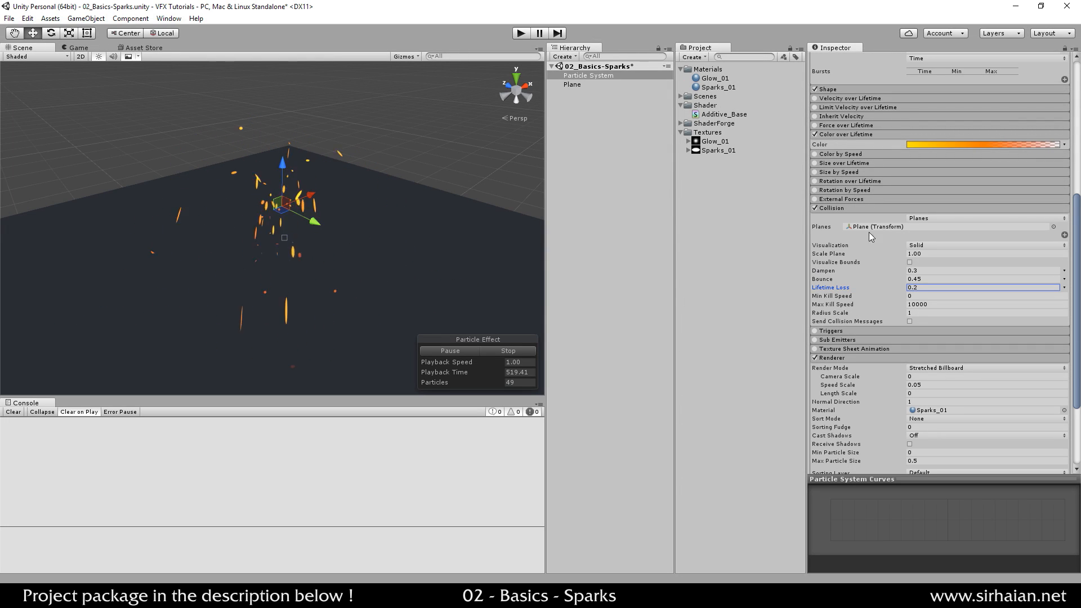
key("BackSpace")
key("BackSpace")
key("BackSpace")
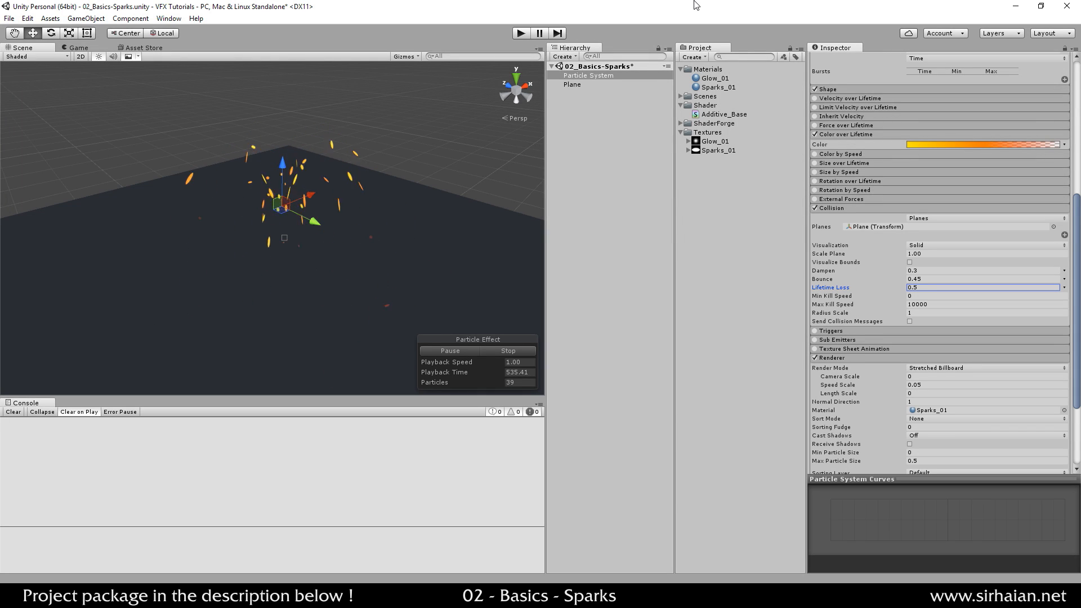
scroll(856, 335, "down", 1)
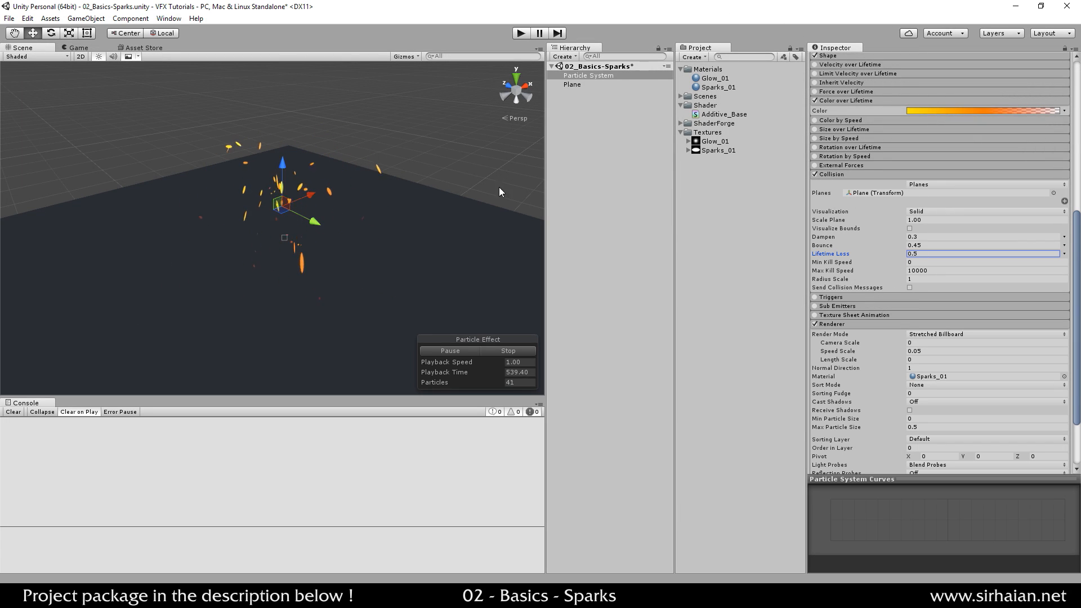
left_click_drag(486, 211, 435, 225, "alt")
scroll(426, 169, "up", 3)
left_click_drag(423, 152, 276, 286, "alt")
- Change the second of the Particle System's two start colors to the red-orange FF4409
scroll(922, 258, "up", 9)
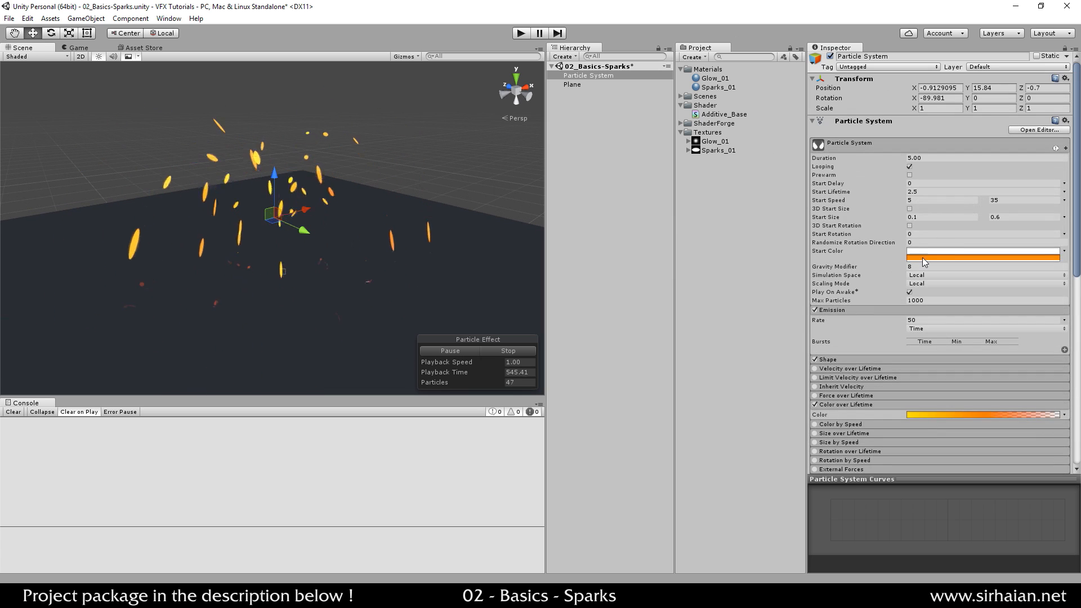
left_click(930, 256)
mouse_move(704, 191)
left_mouse_down()
mouse_move(708, 210)
mouse_move(705, 199)
left_mouse_up()
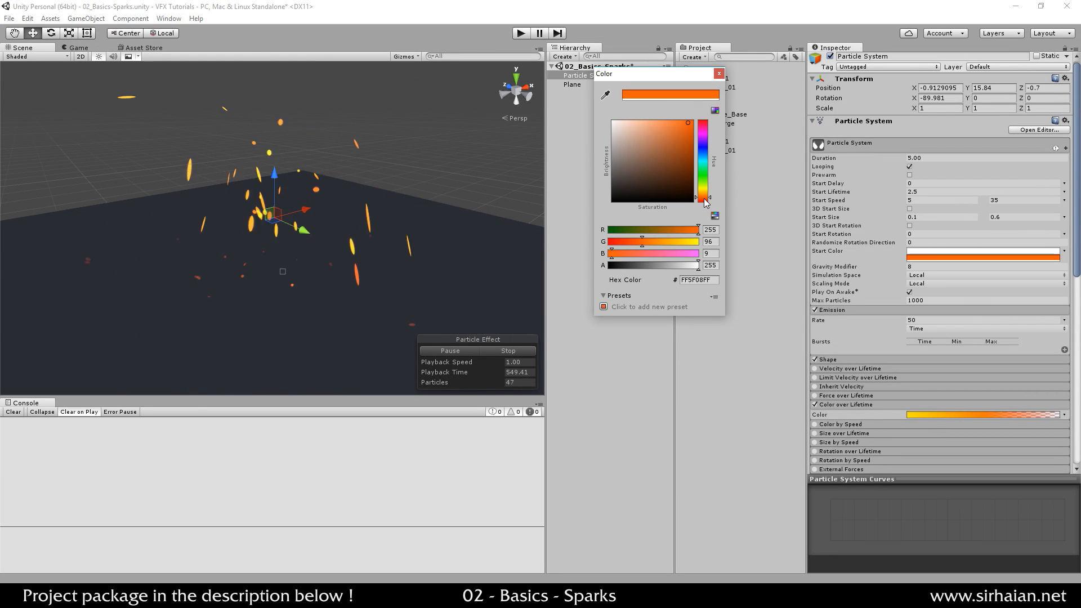
left_click(633, 241)
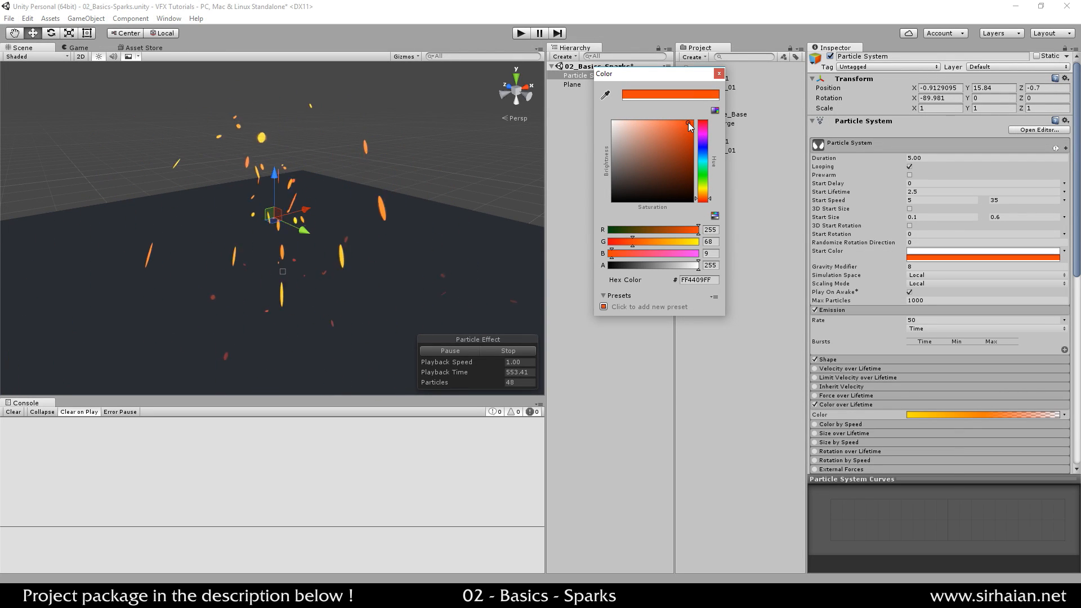
left_click(882, 322)
- Change the first color key of the Color over Lifetime gradient to the pale yellow FFF8C6
left_click(922, 415)
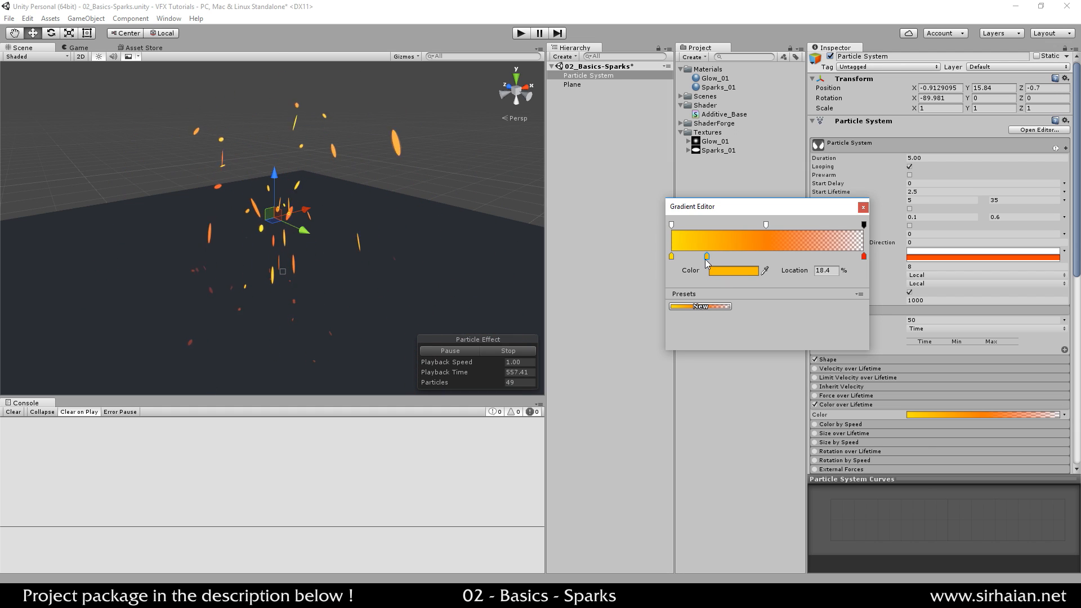
mouse_move(672, 257)
left_mouse_down()
mouse_move(702, 256)
mouse_move(672, 258)
left_mouse_up()
left_click(733, 271)
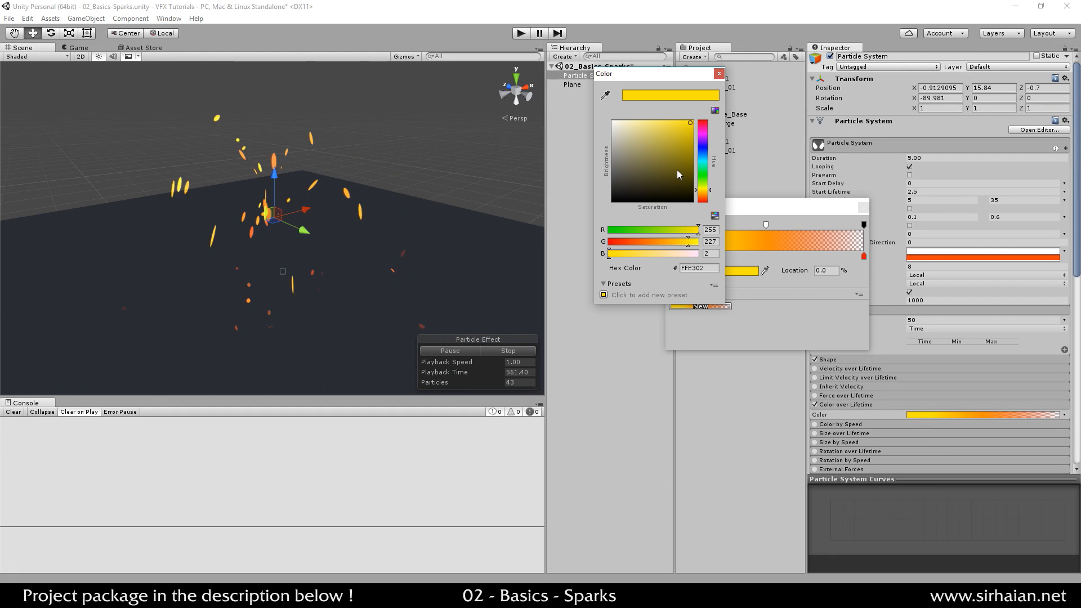
left_click_drag(670, 127, 631, 100)
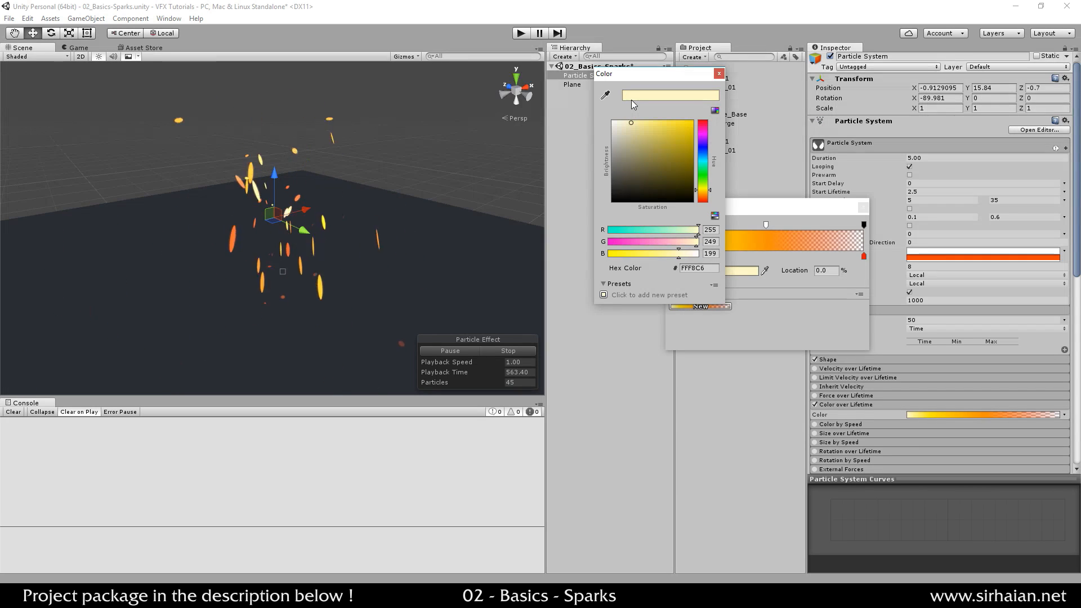
left_click(719, 74)
left_click(863, 208)
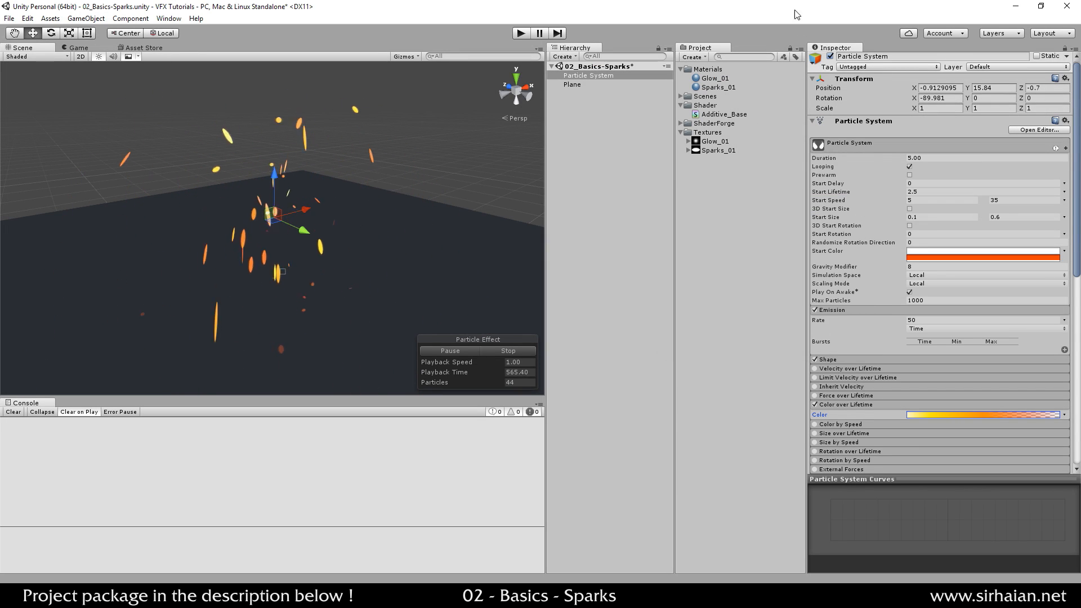
- Set the sparks' maximum start size to 0.5
left_click(1010, 217)
type("0.5")
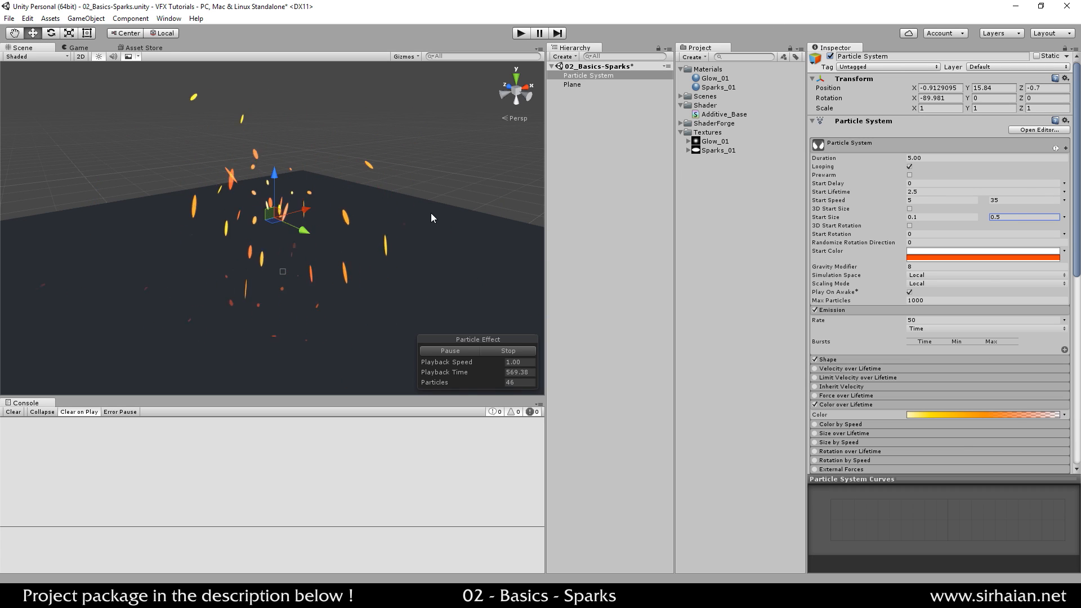
- Set the spark particle system's emission rate to 75
left_click_drag(430, 213, 406, 296, "alt")
left_click(954, 319)
type("75")
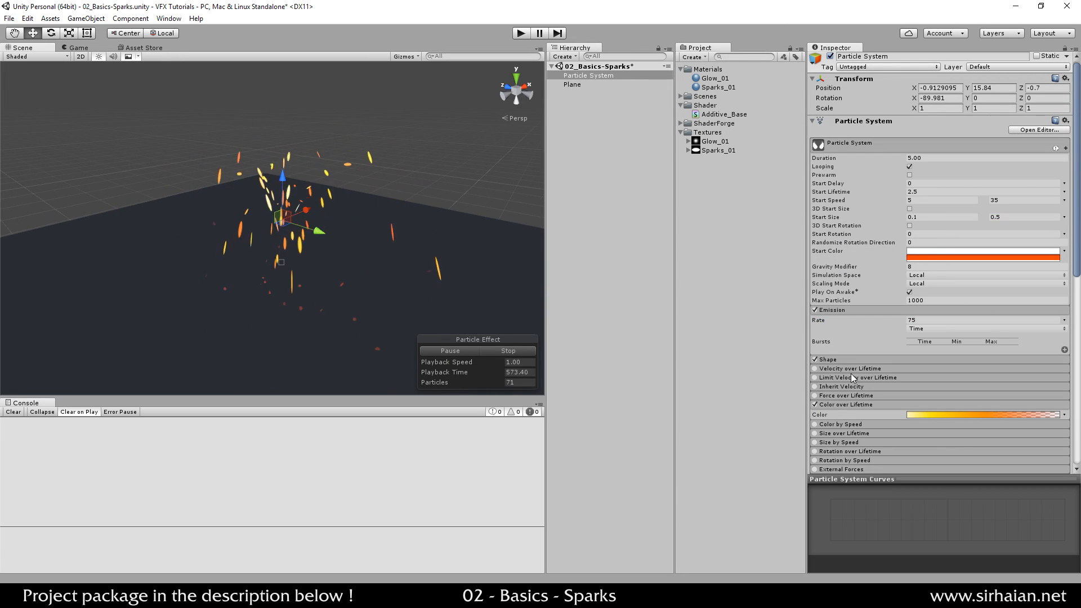
- Set the radius of the sparks' emission cone to 0.1 and check the sparks with the plane selected instead
left_click(837, 361)
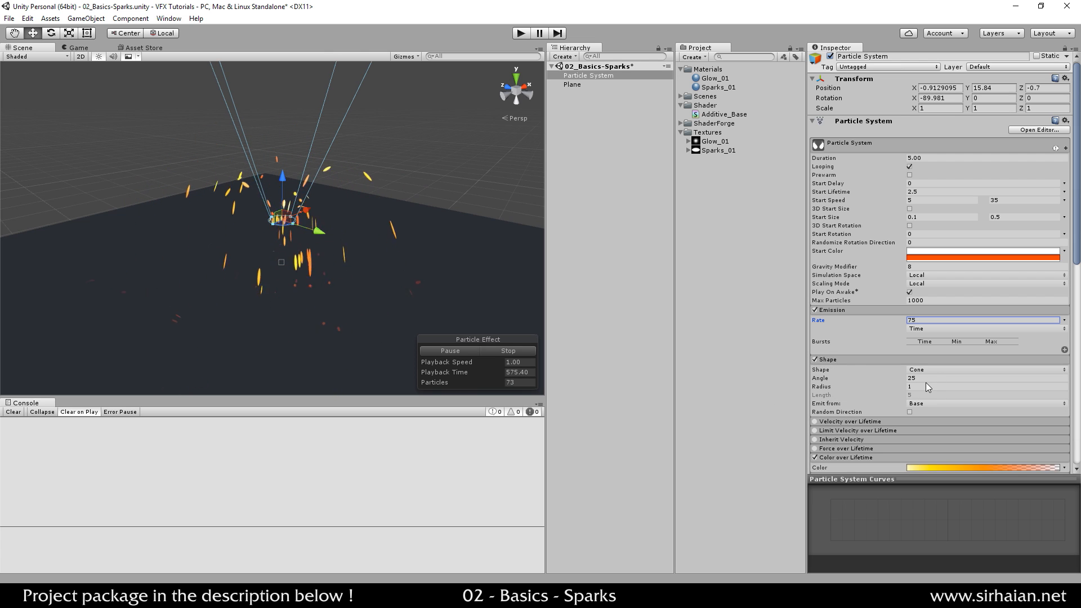
left_click_drag(375, 212, 266, 275, "alt")
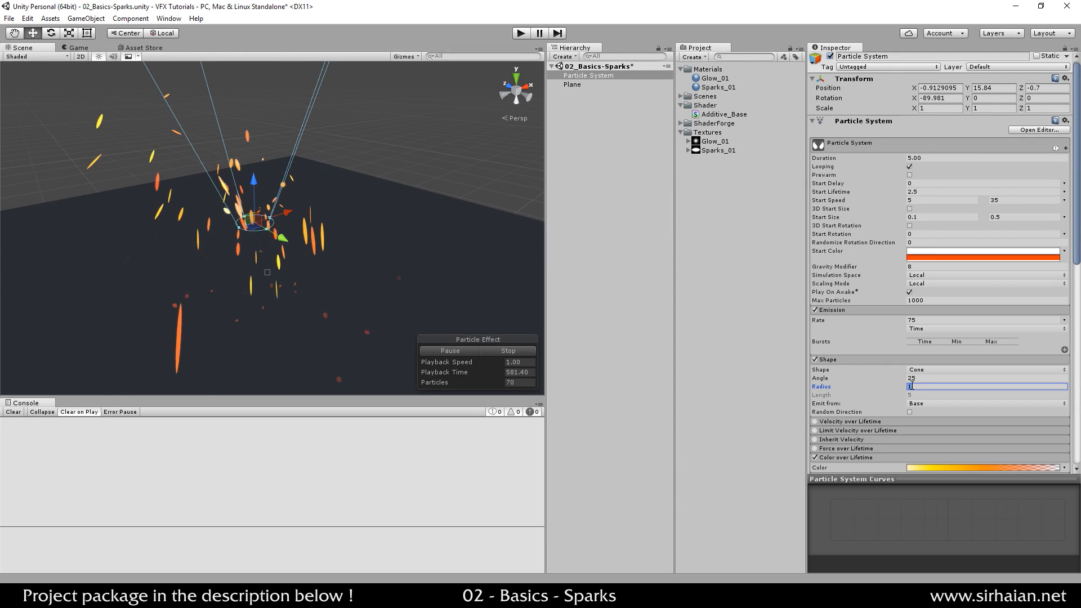
left_click_drag(517, 244, 400, 218, "alt")
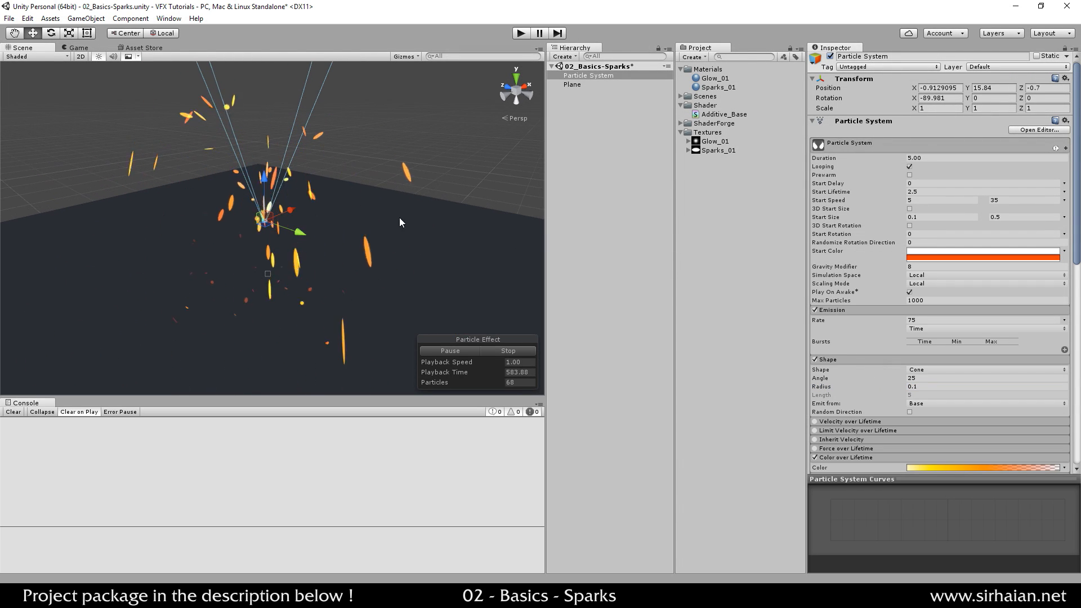
left_click(577, 261)
left_click(337, 193)
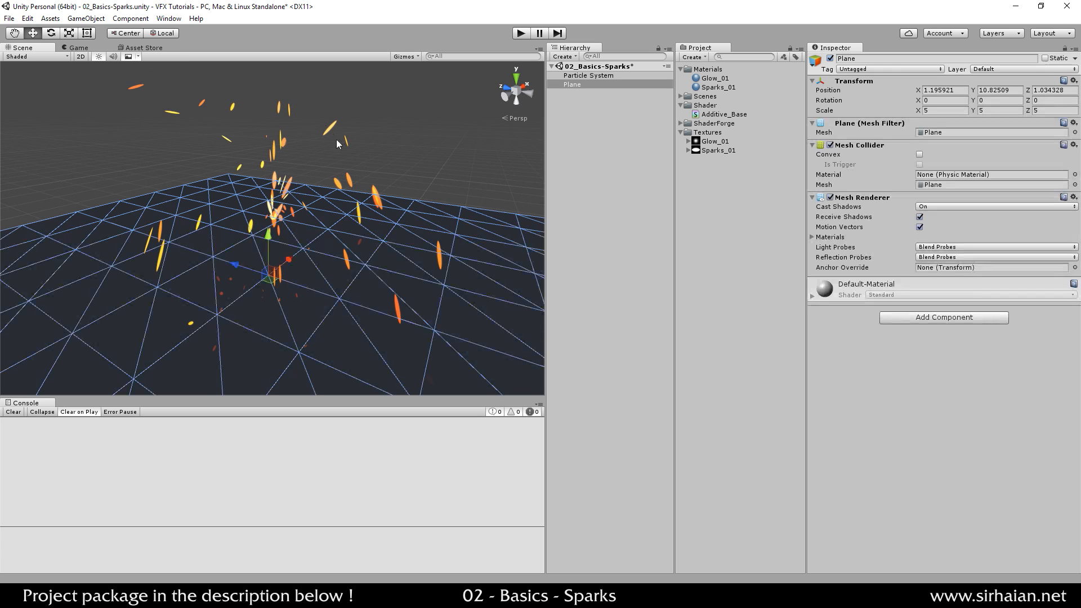
left_click(320, 129)
left_click(588, 75)
left_click_drag(482, 79, 469, 77, "alt")
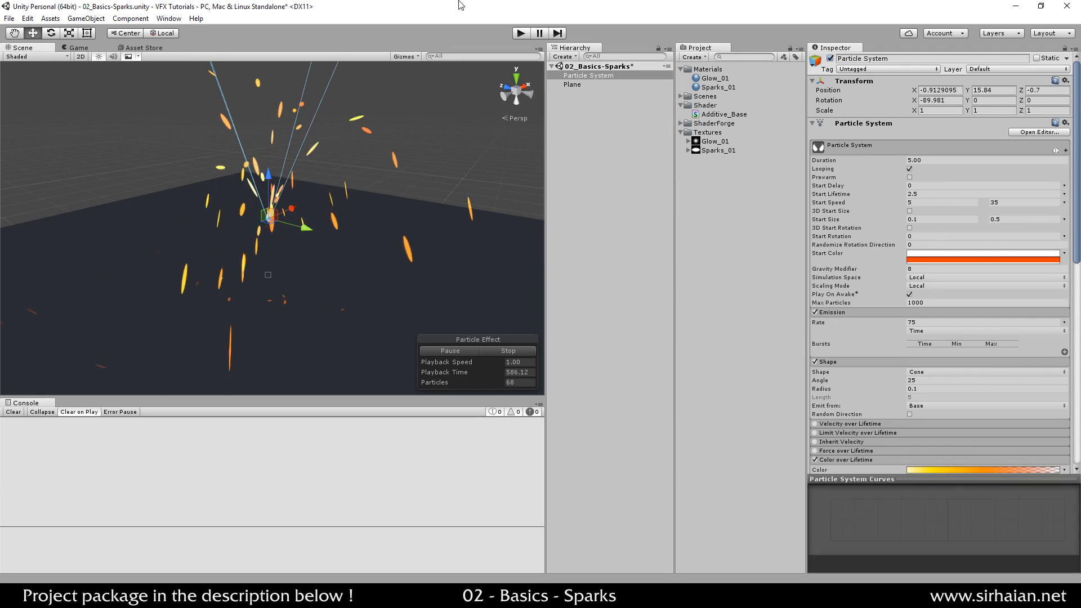
- Enable Size over Lifetime for the sparks and shape its size curve to fall from 1.0 to about 0.1
scroll(843, 328, "down", 5)
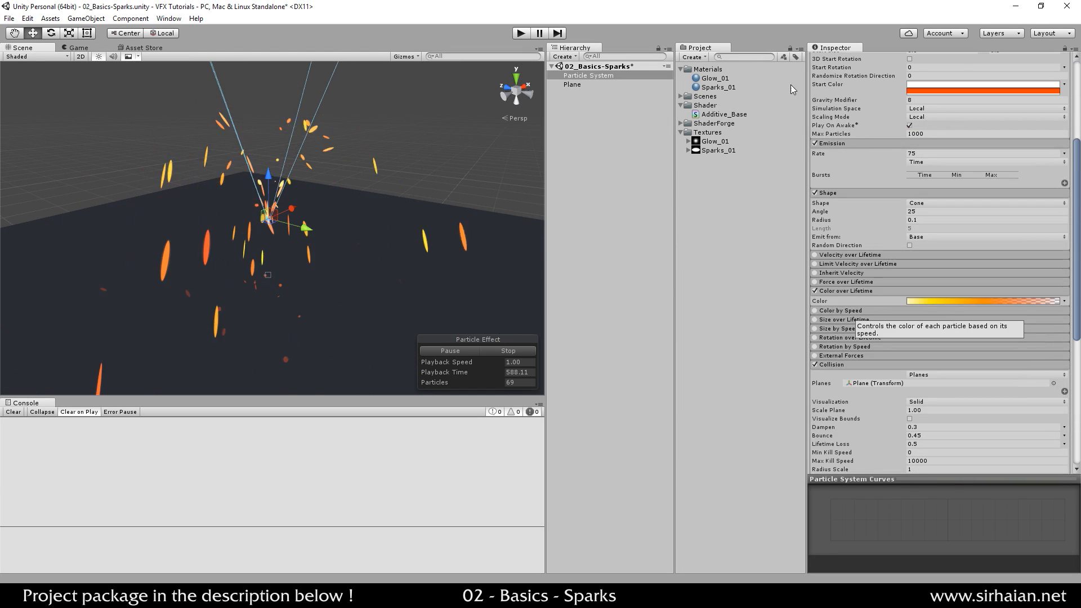
left_click(837, 320)
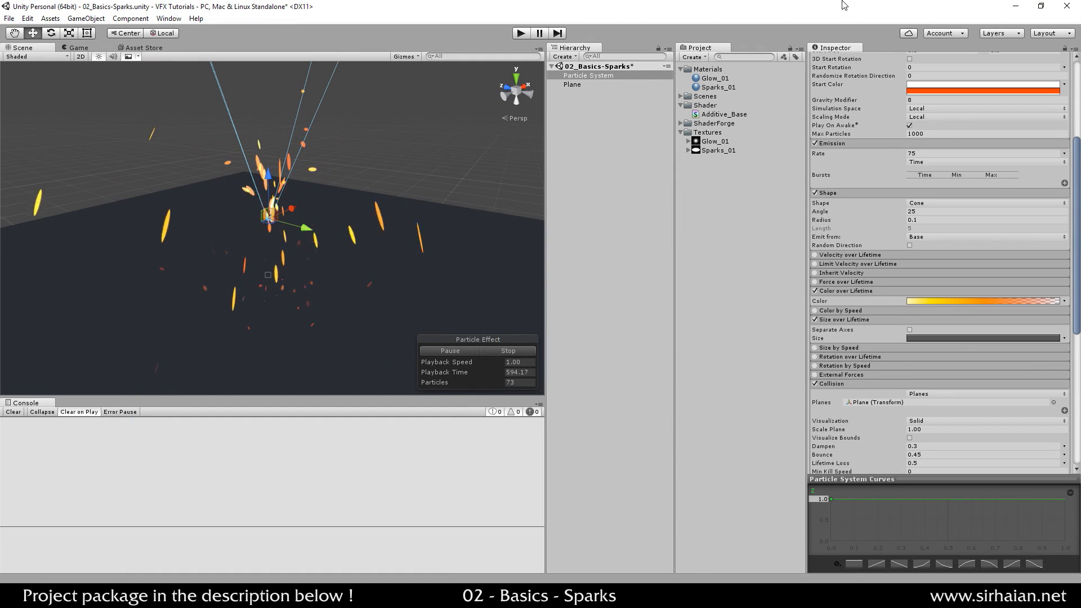
left_click(921, 339)
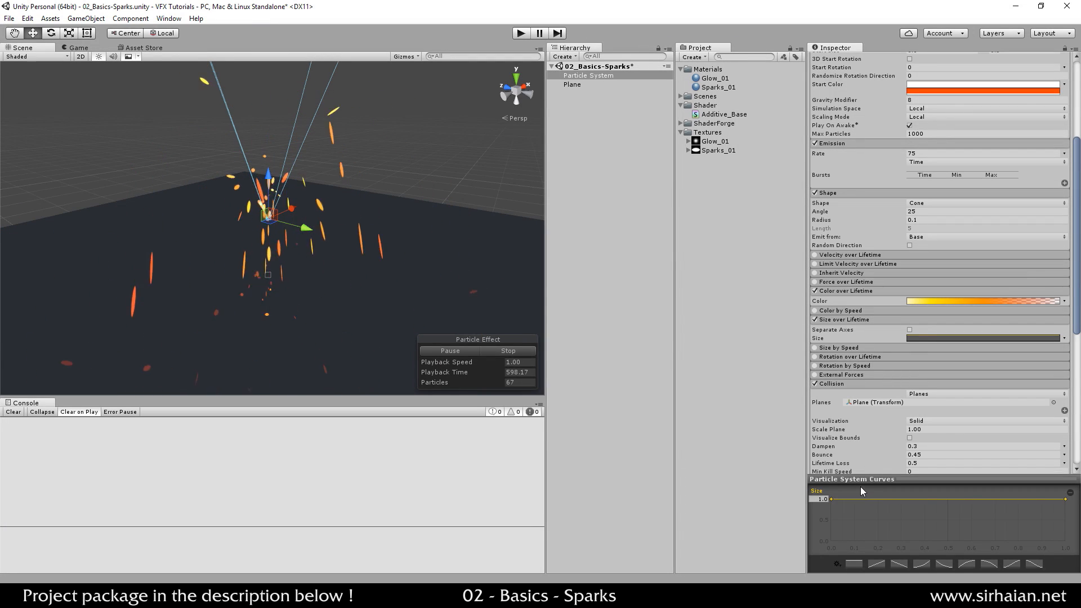
left_click_drag(884, 480, 896, 316)
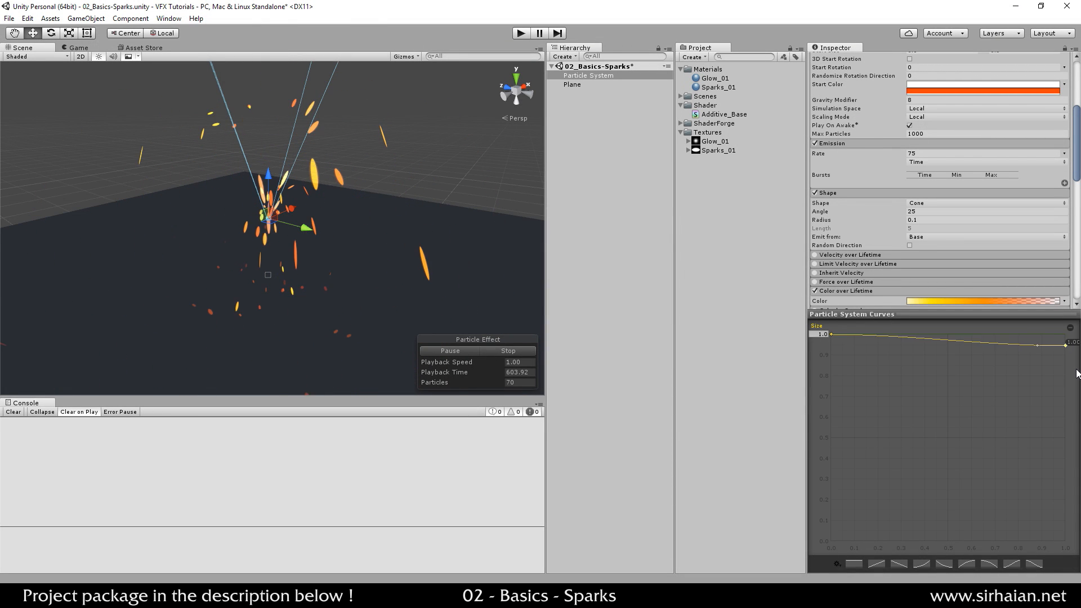
left_click_drag(1080, 412, 1079, 539)
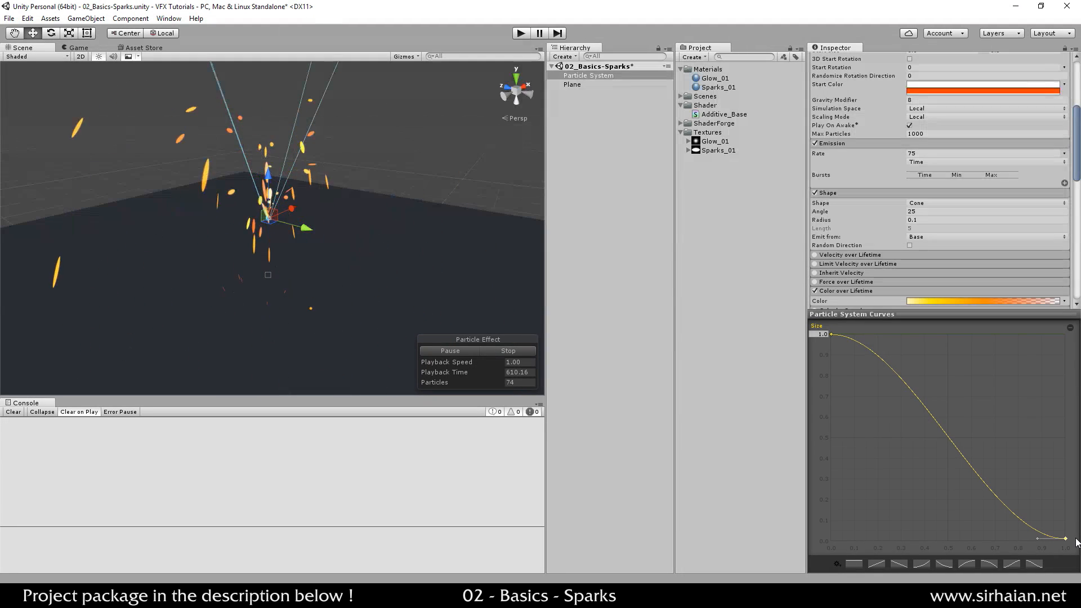
left_click_drag(1066, 540, 1067, 521)
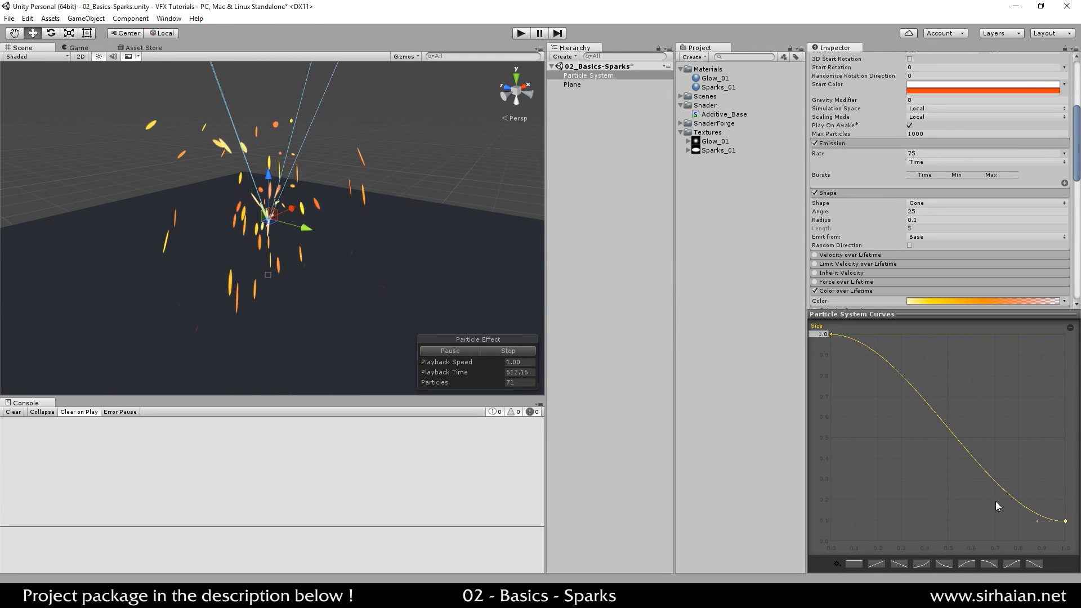
left_click_drag(293, 292, 350, 266, "alt")
- Rotate the spark emitter so it sprays sideways and upward, with an X rotation of about -28 degrees
scroll(827, 210, "down", 10)
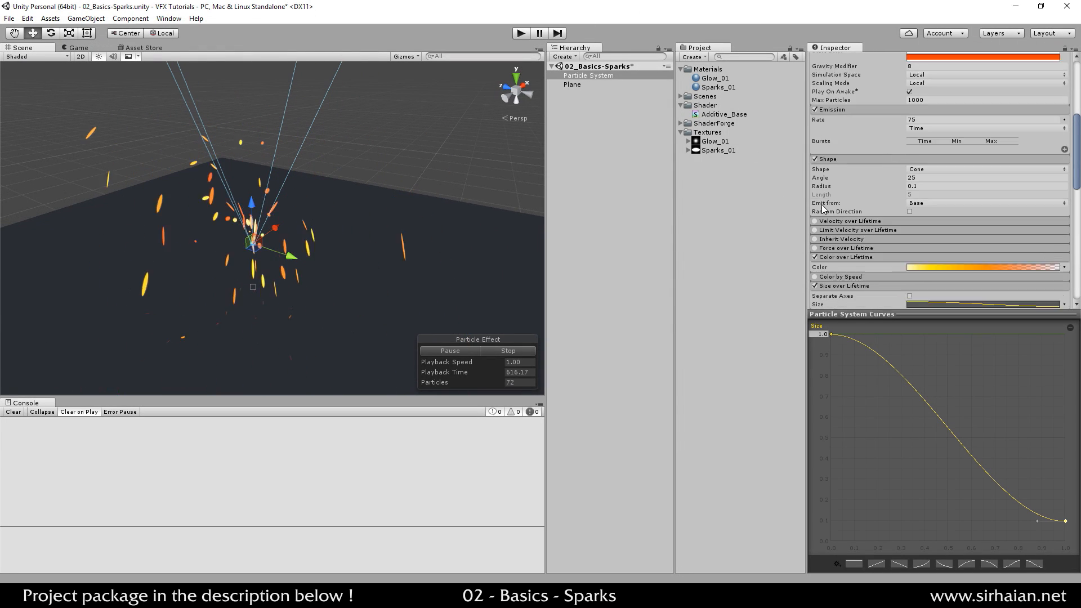
scroll(828, 209, "up", 12)
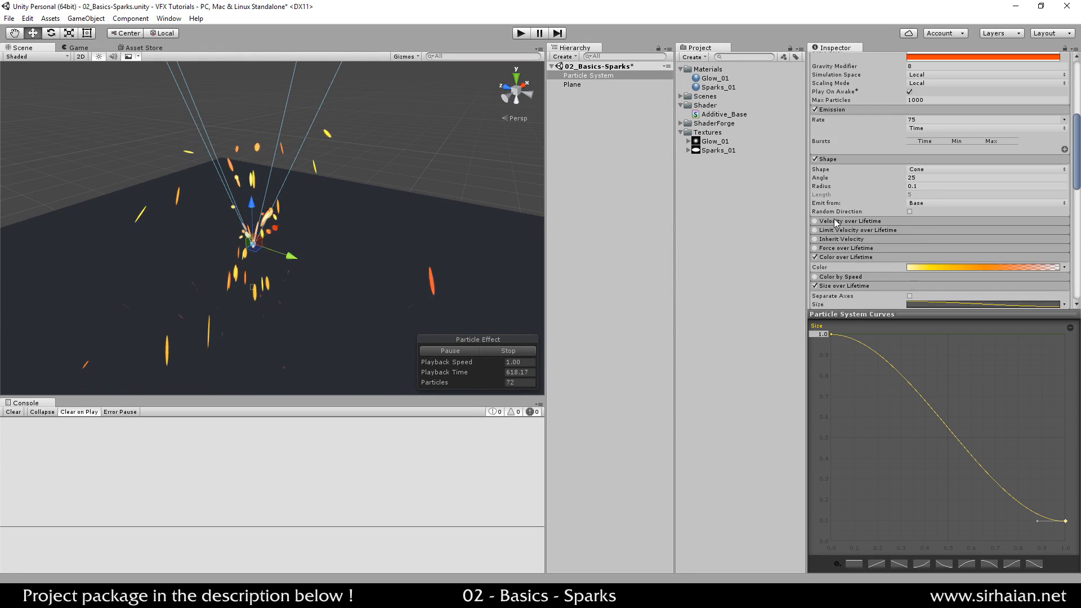
left_click_drag(367, 267, 310, 256, "alt")
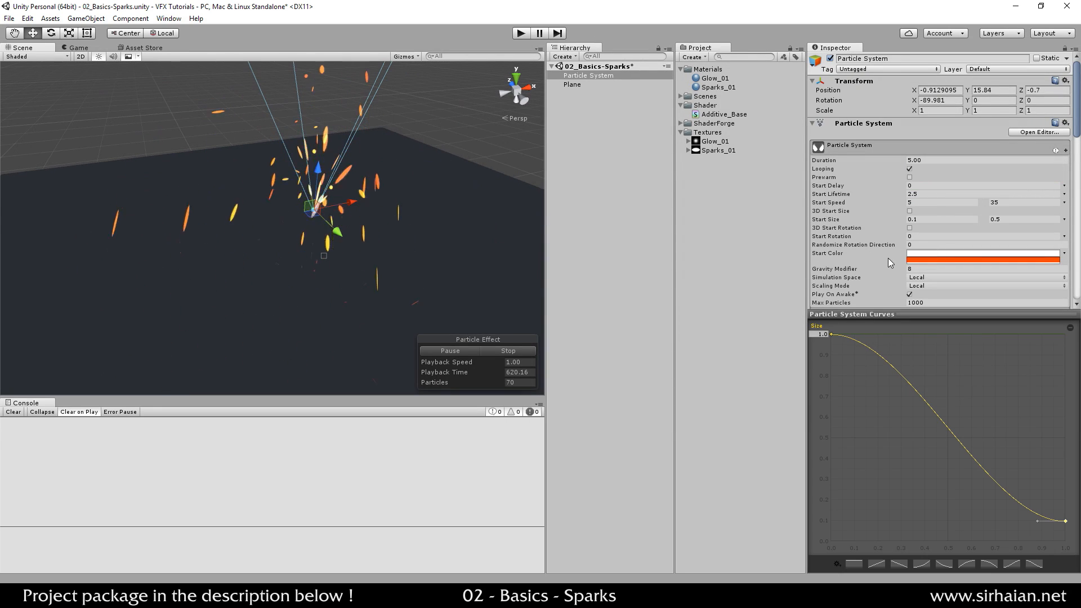
scroll(829, 262, "down", 1)
key("e")
scroll(313, 220, "up", 3)
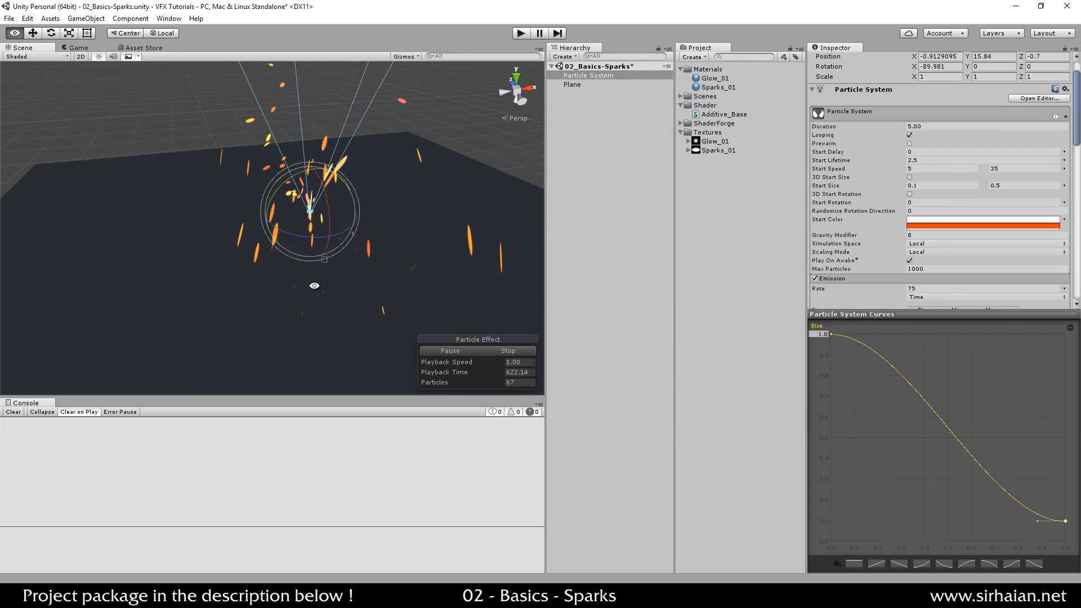
left_click_drag(299, 188, 173, 248)
key("w")
left_click_drag(354, 299, 302, 237, "alt")
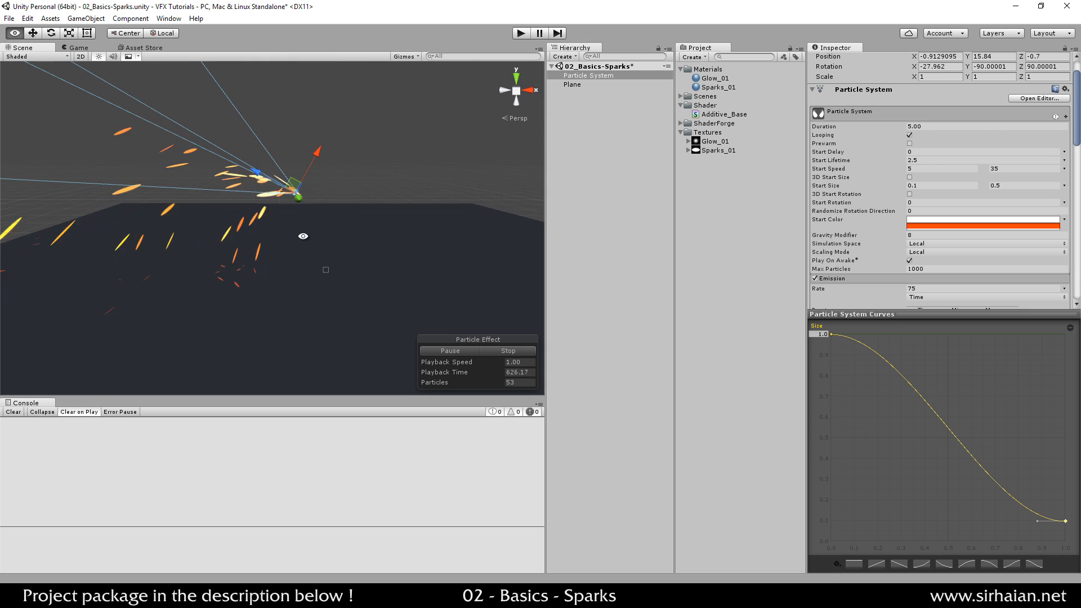
- Set the sparks' minimum start speed to 25 and view the spray from other angles
left_click(931, 168)
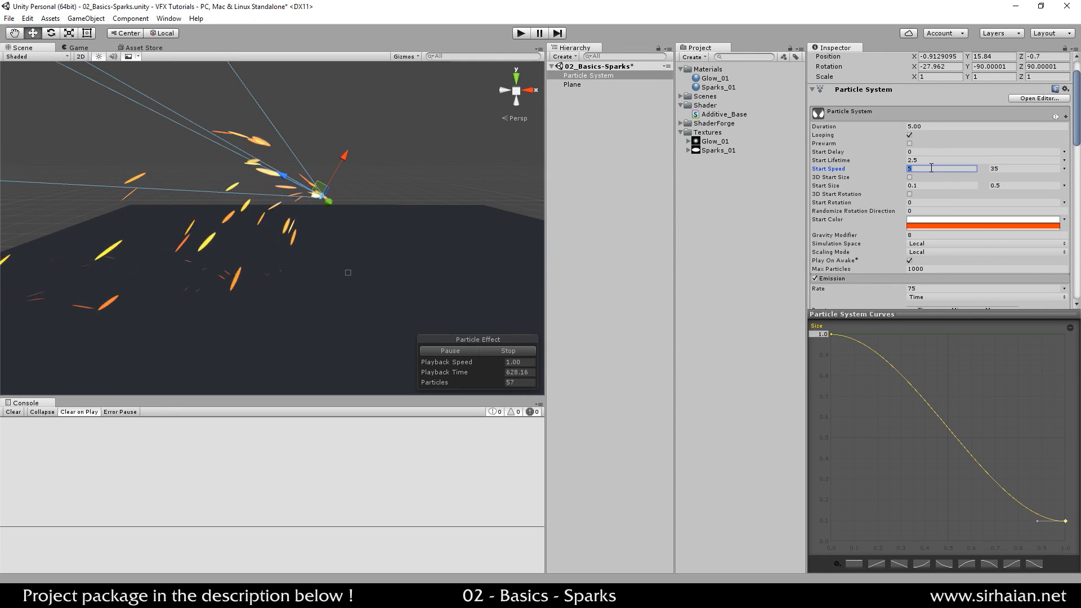
type("25")
left_click_drag(294, 278, 164, 304, "alt")
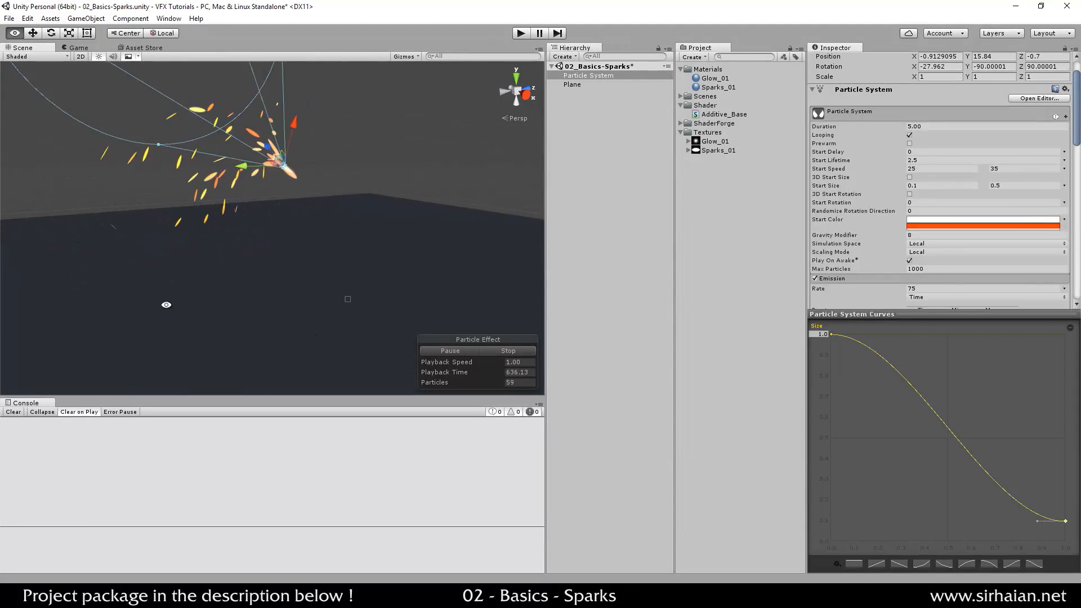
left_click_drag(408, 314, 367, 289, "alt")
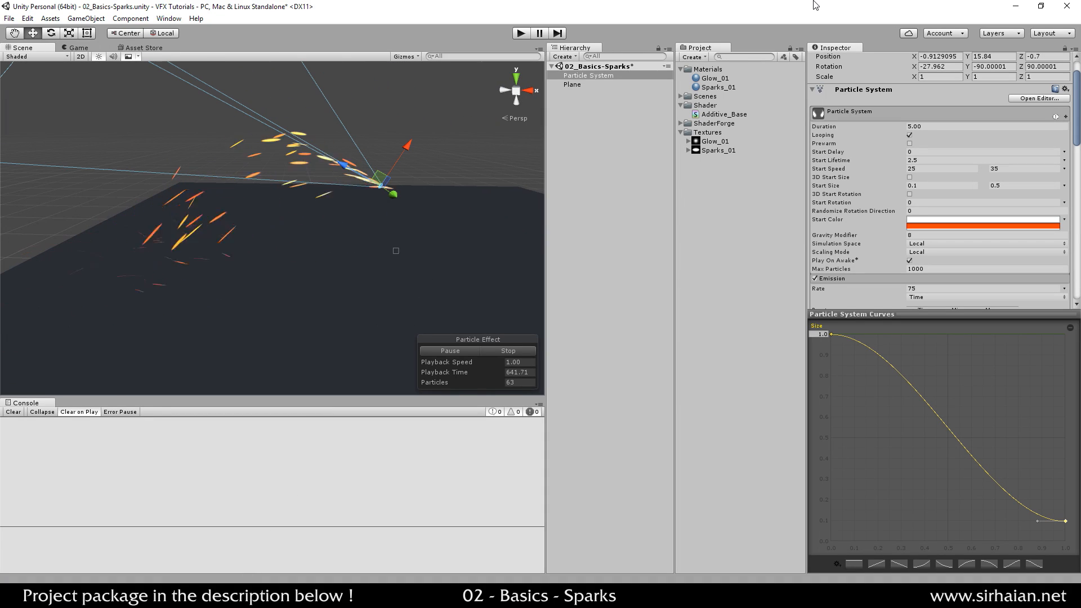
- Rename the Particle System object to PS_Sparks
left_click(611, 75)
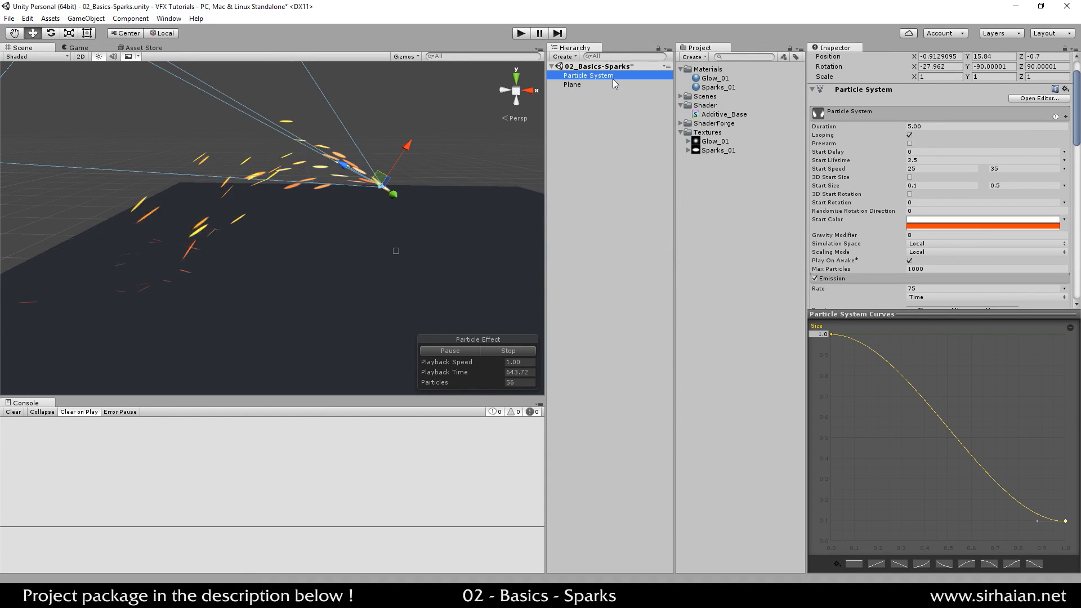
left_click(612, 77)
type("PS")
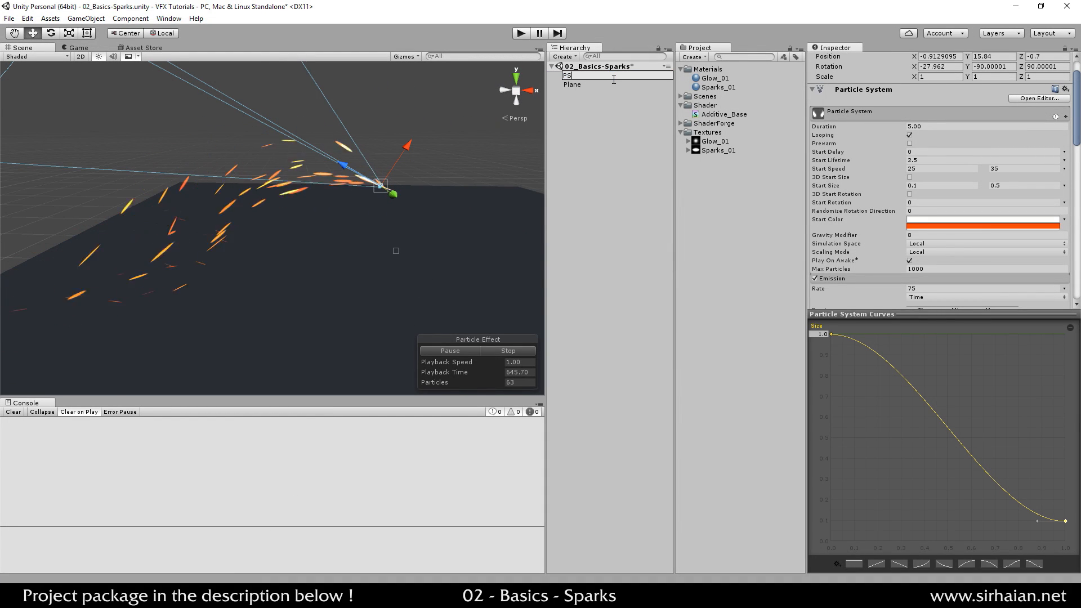
type("_Sparks")
key("Return")
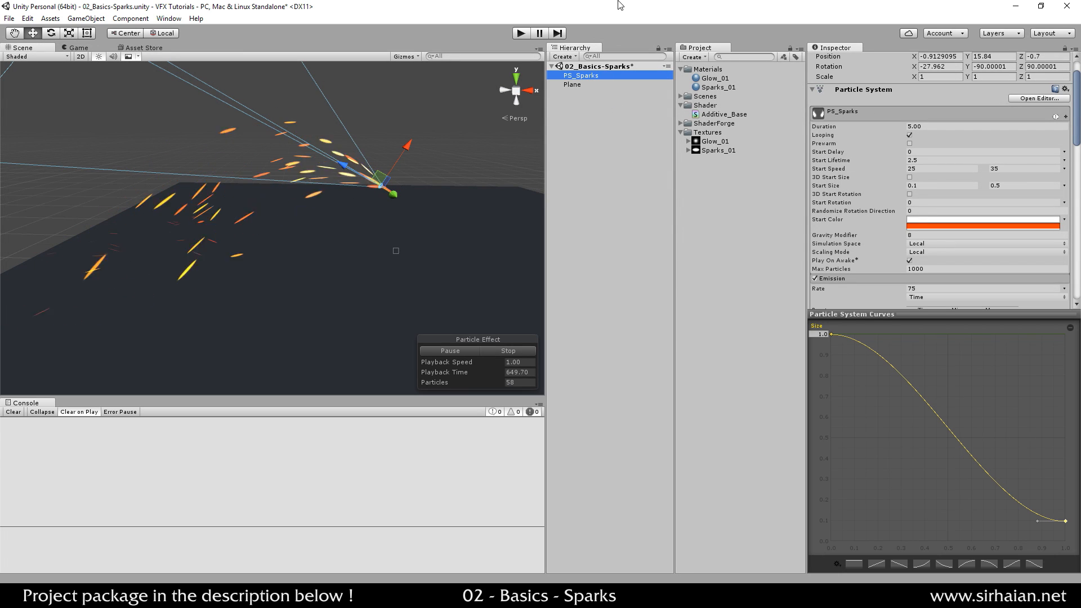
- Add a new particle system as a child of PS_Sparks
middle_click_drag(405, 217, 354, 243)
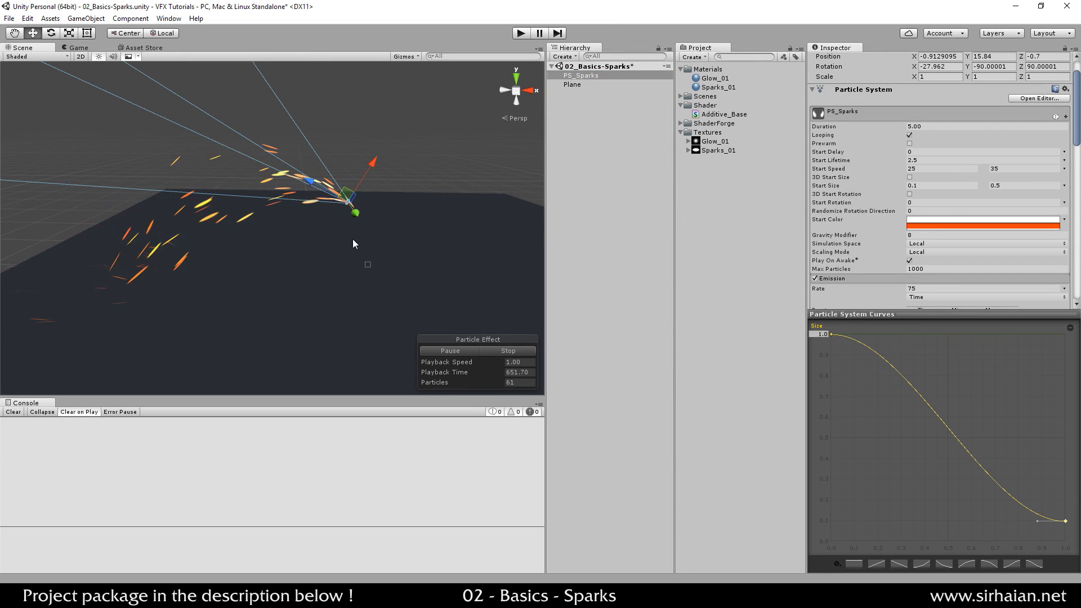
right_click(597, 75)
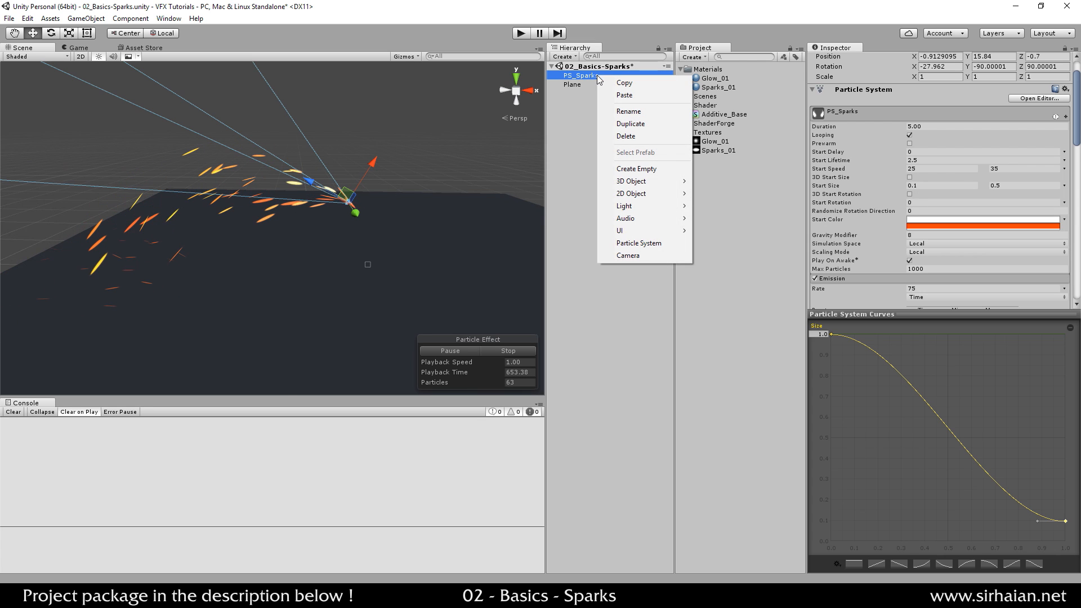
left_click(639, 243)
middle_click_drag(461, 230, 427, 241, "alt")
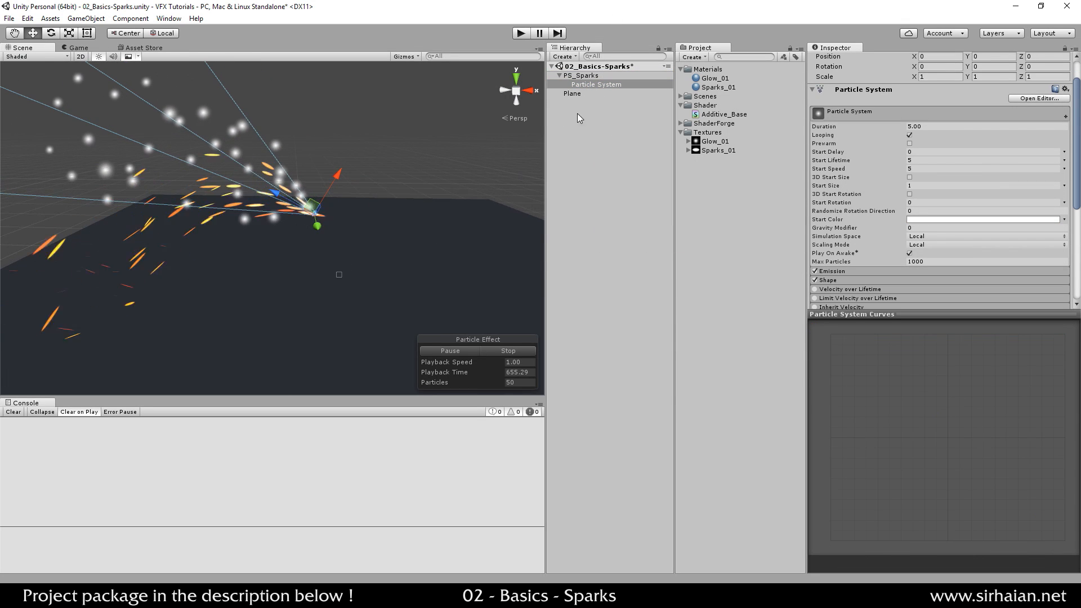
- Set the child particle system's start lifetime to 1 and its start speed to 0
left_click(919, 161)
type("1")
left_click(920, 168)
type("0")
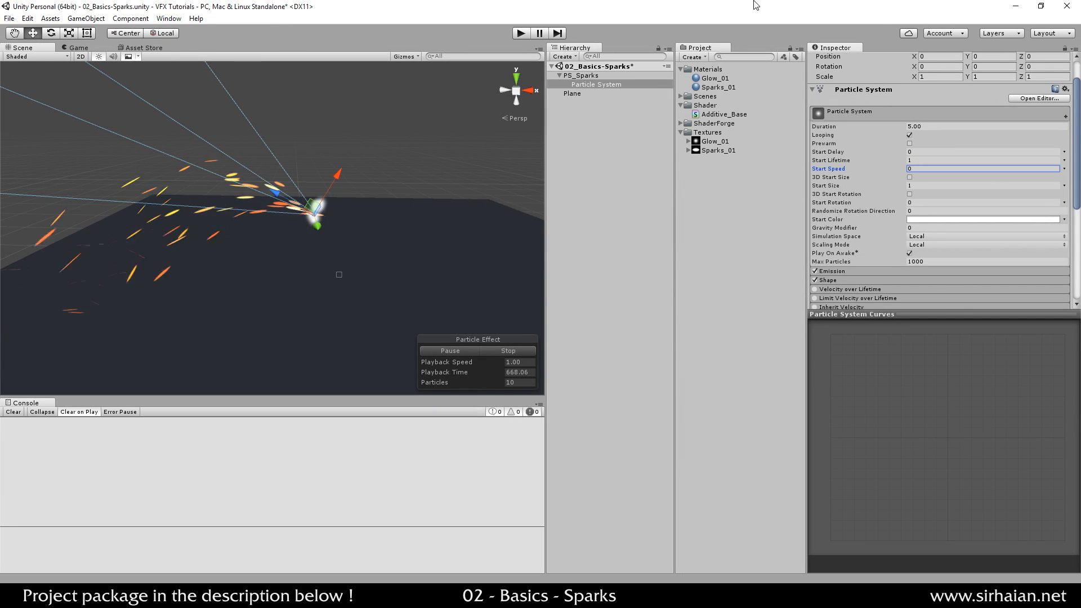
- Change the child particle system's emission shape to Mesh and set its emission rate to 6
scroll(856, 220, "down", 3)
left_click(842, 211)
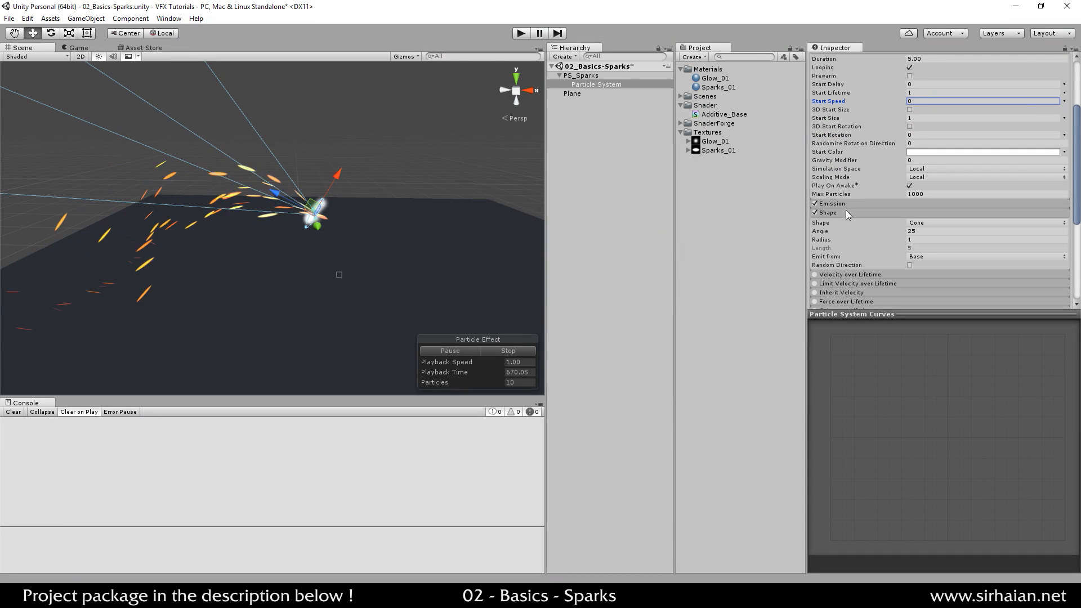
left_click(926, 223)
left_click(930, 283)
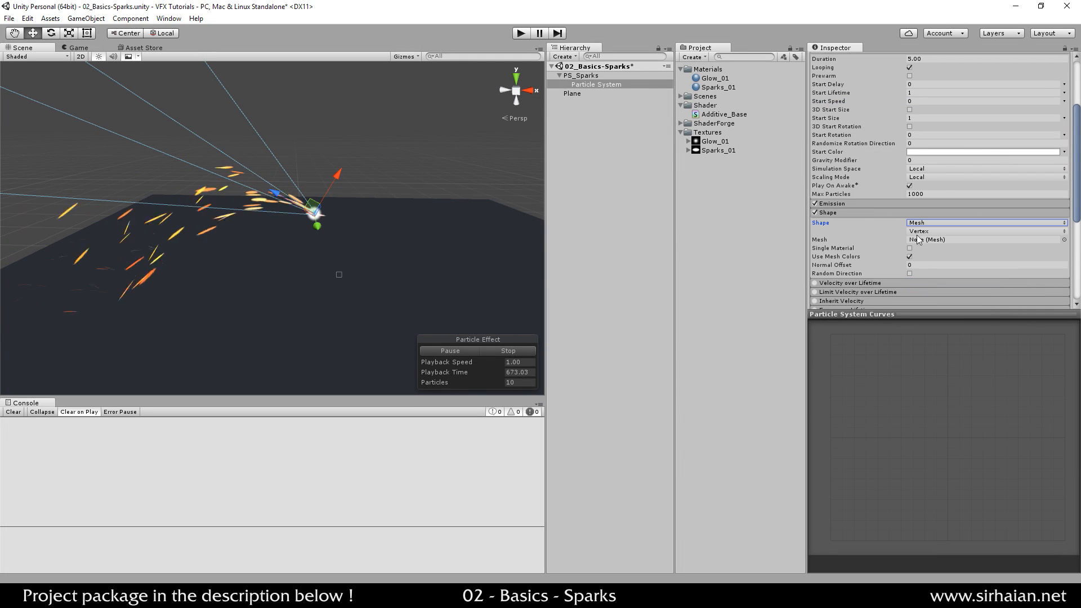
left_click(842, 204)
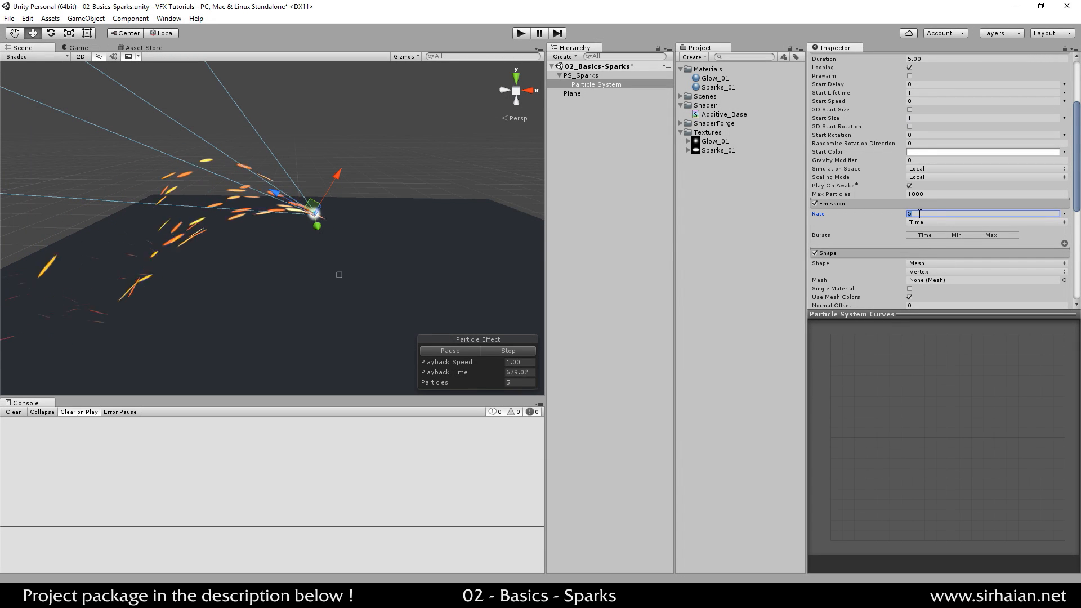
- Assign the Glow_01 material to the child particle system's renderer
scroll(921, 157, "down", 10)
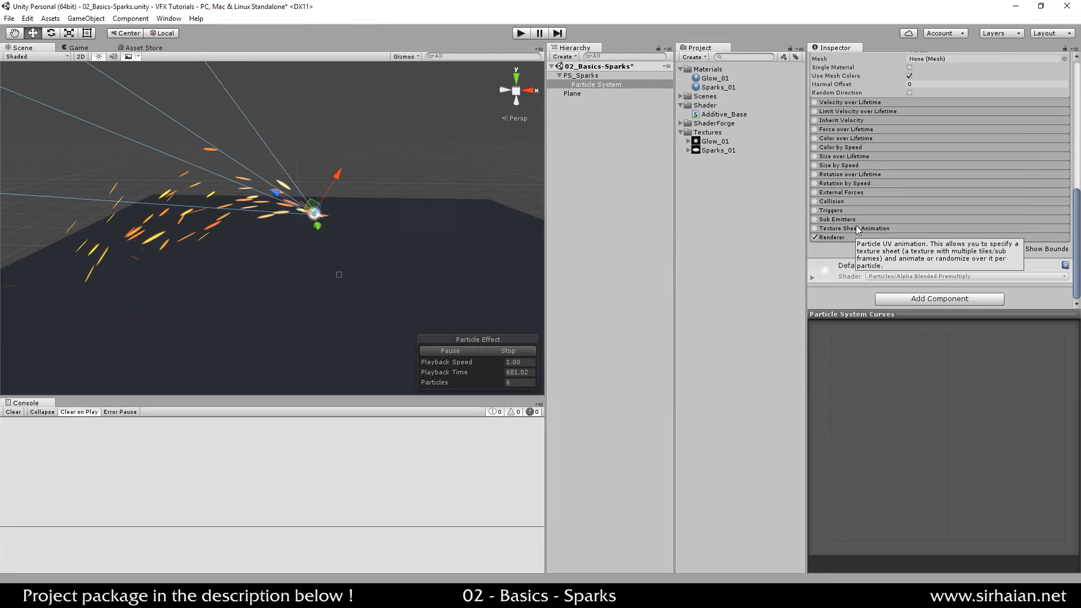
left_click(845, 237)
left_click_drag(698, 78, 794, 110)
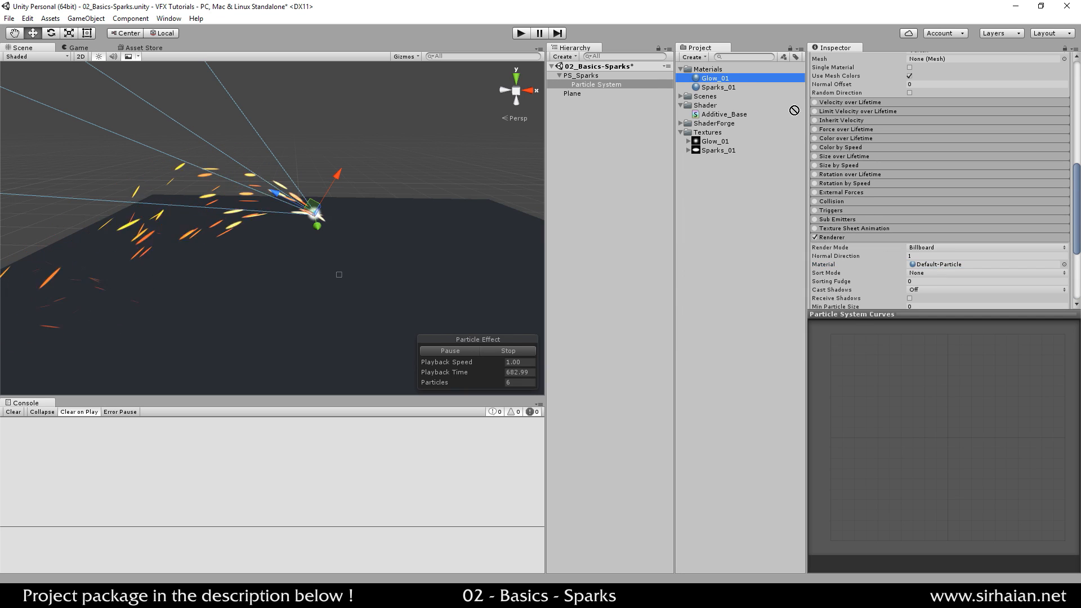
- Make the child particle system's start lifetime random between two constants, 0.1 and 0.2
scroll(871, 224, "up", 8)
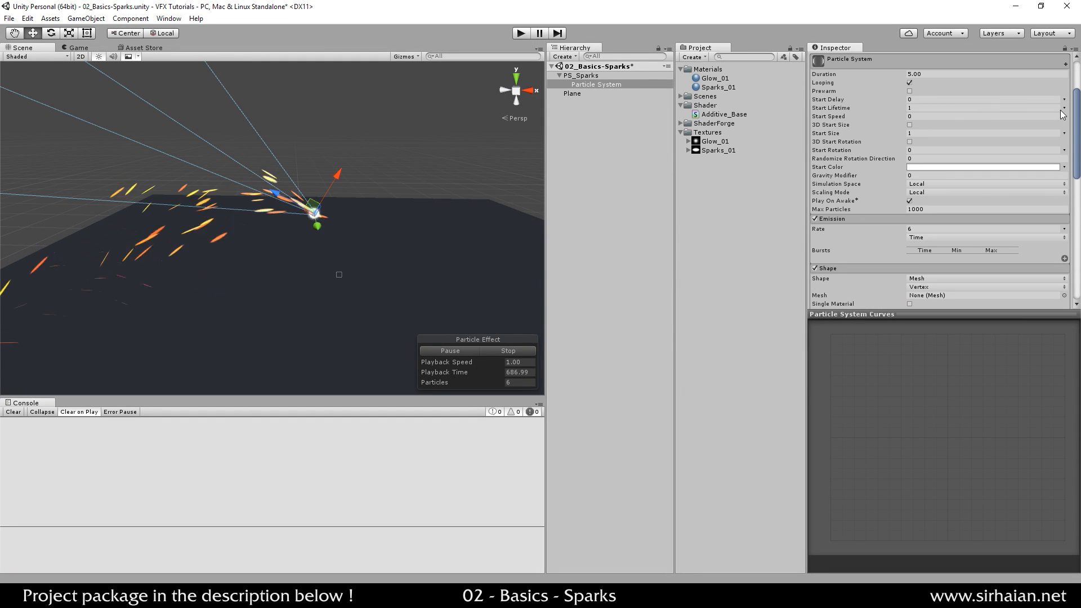
left_click(1064, 108)
left_click(1049, 145)
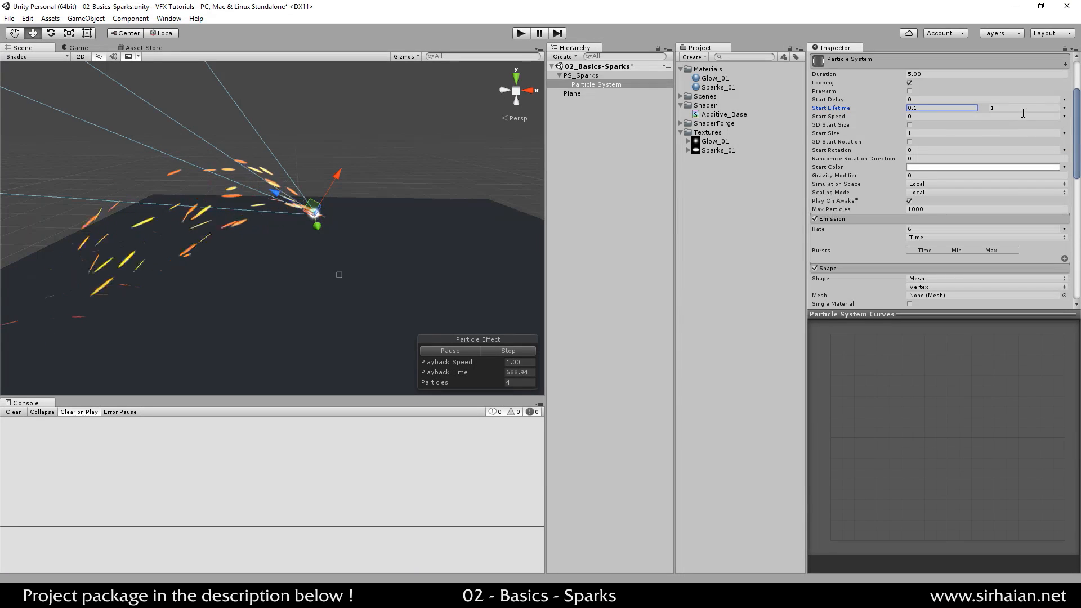
- Make the child particle system's start size random between two constants, 0.8 and 4
left_click(1058, 134)
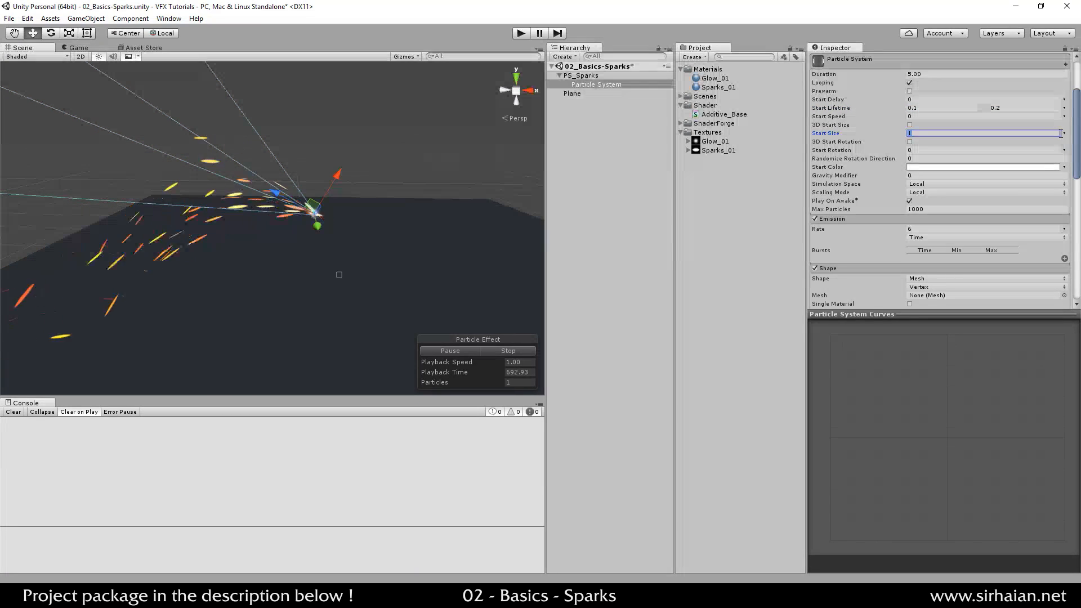
left_click(1064, 133)
left_click(1042, 171)
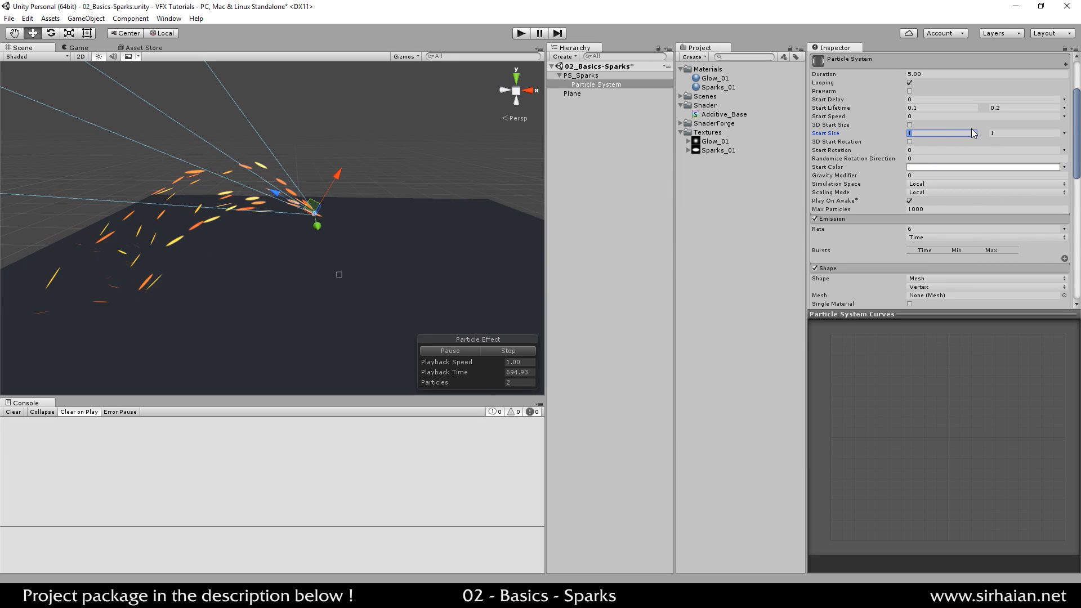
type("0.4")
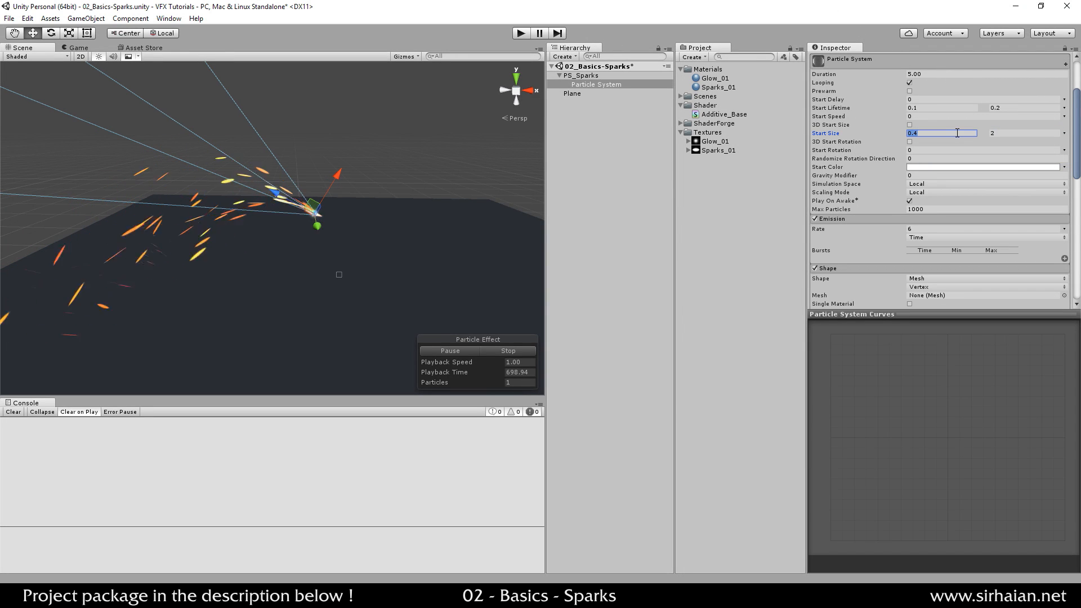
type("0.8")
left_click(1005, 132)
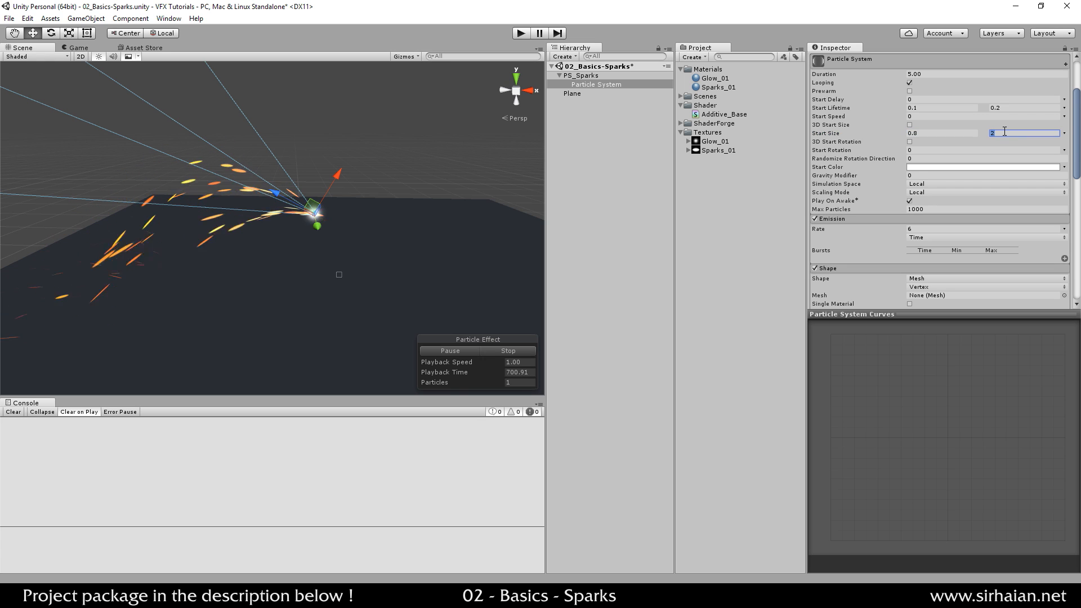
scroll(434, 198, "up", 3)
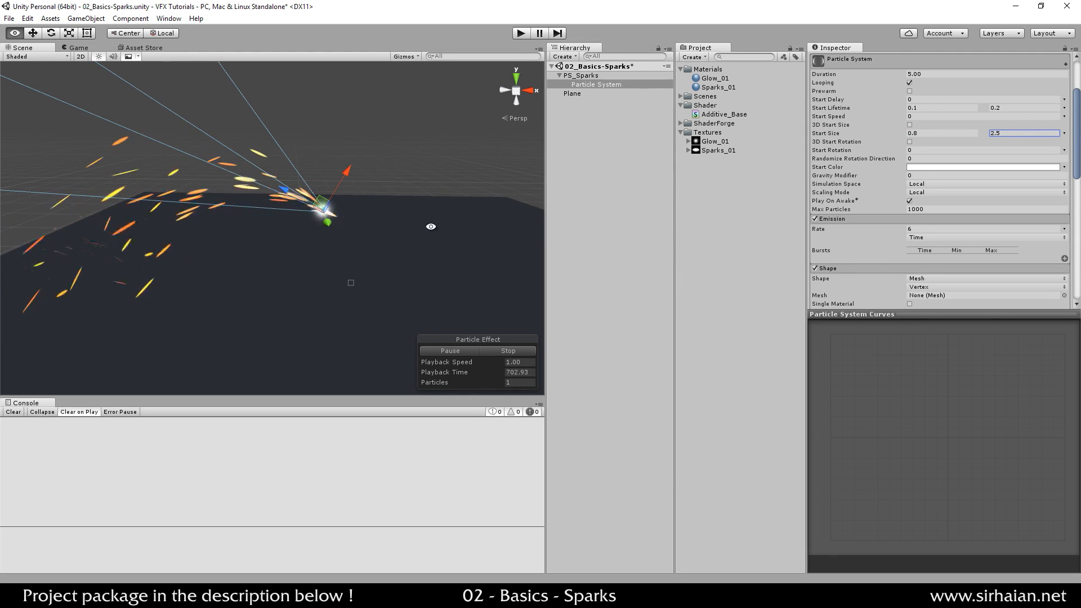
left_click_drag(430, 226, 345, 211, "alt")
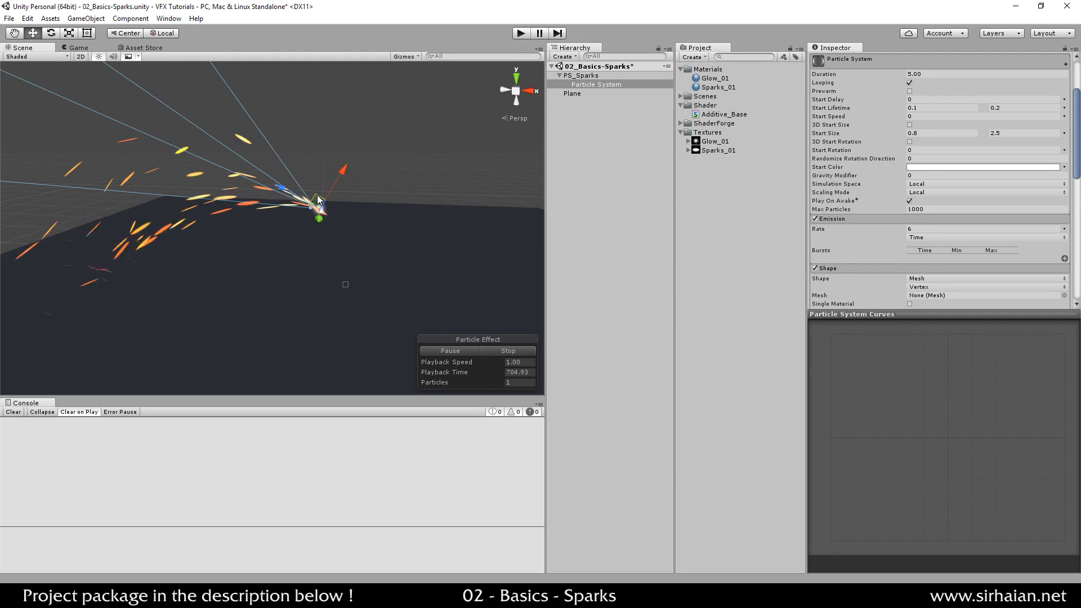
left_click_drag(342, 209, 359, 222, "alt")
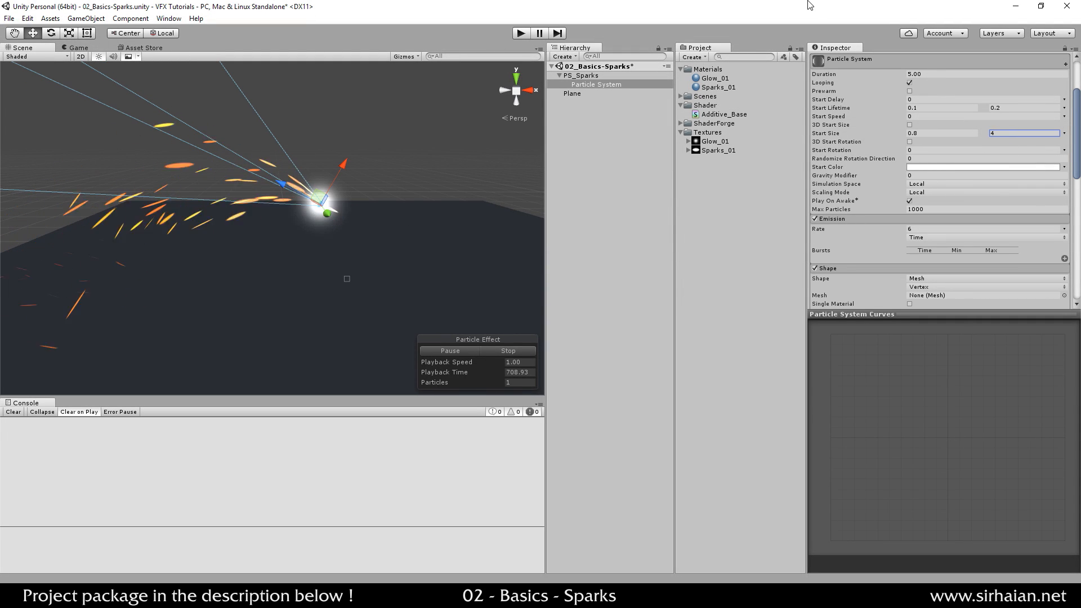
- Enable Color over Lifetime on the child particle system and fade its alpha in and out, adding alpha keys near 25% and 75%
scroll(920, 204, "down", 6)
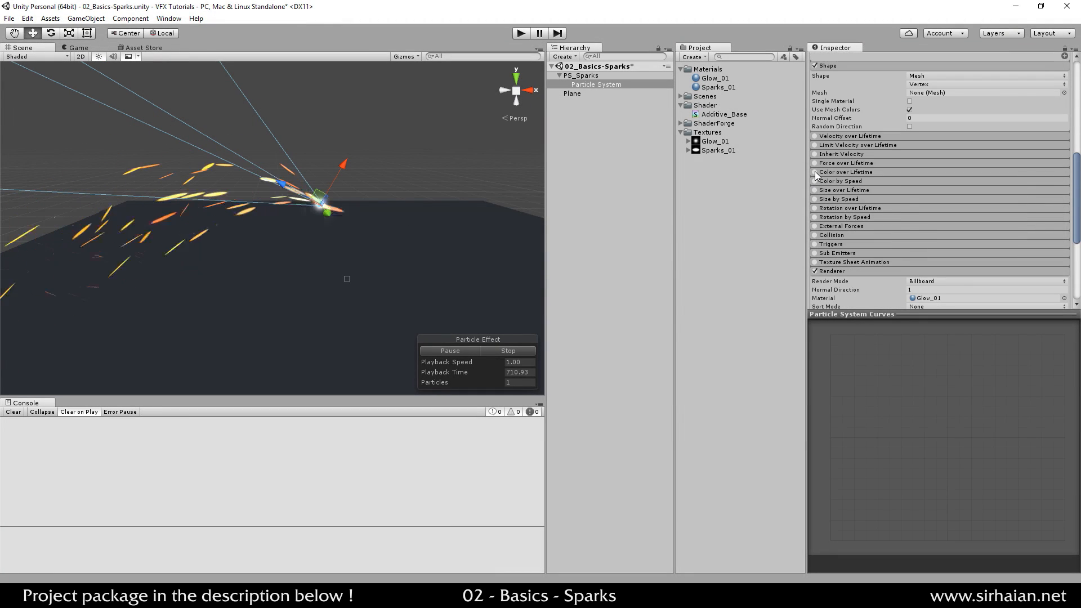
left_click(848, 172)
left_click(925, 182)
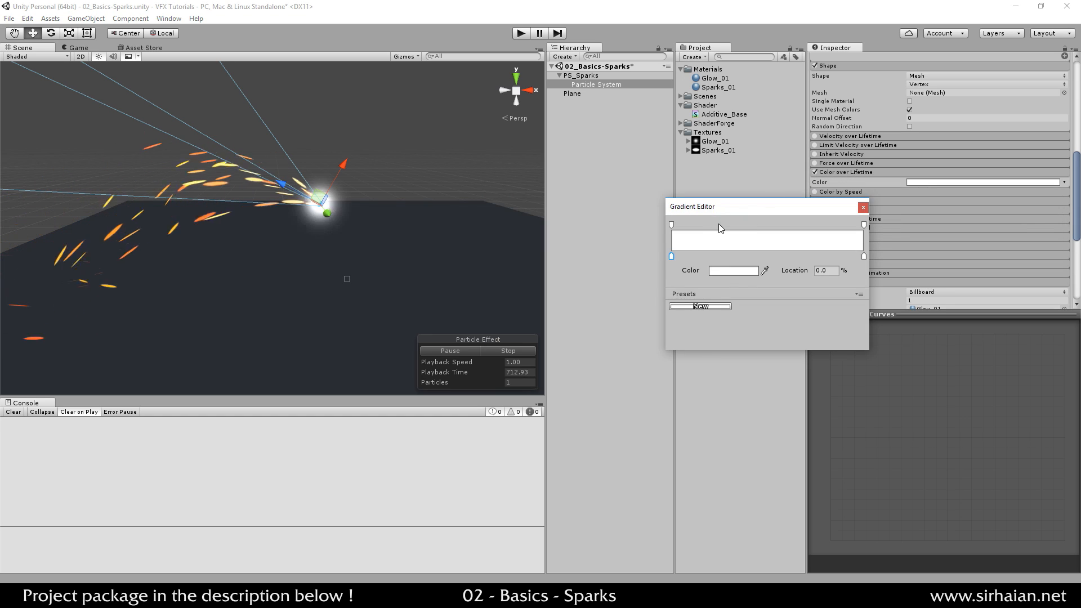
left_click(718, 225)
left_click(815, 225)
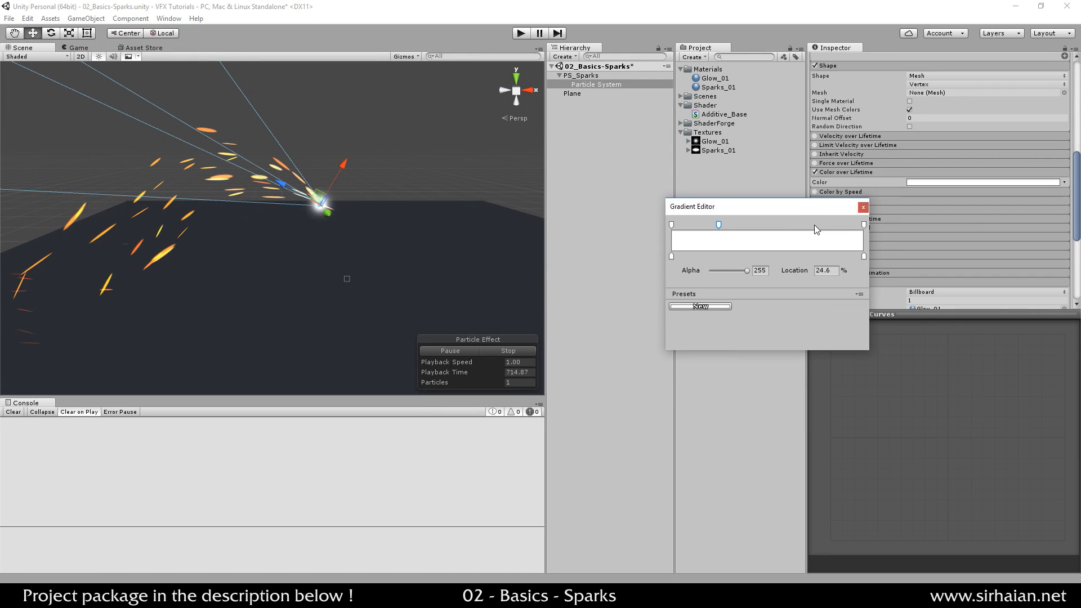
left_click(864, 225)
left_click_drag(727, 270, 679, 277)
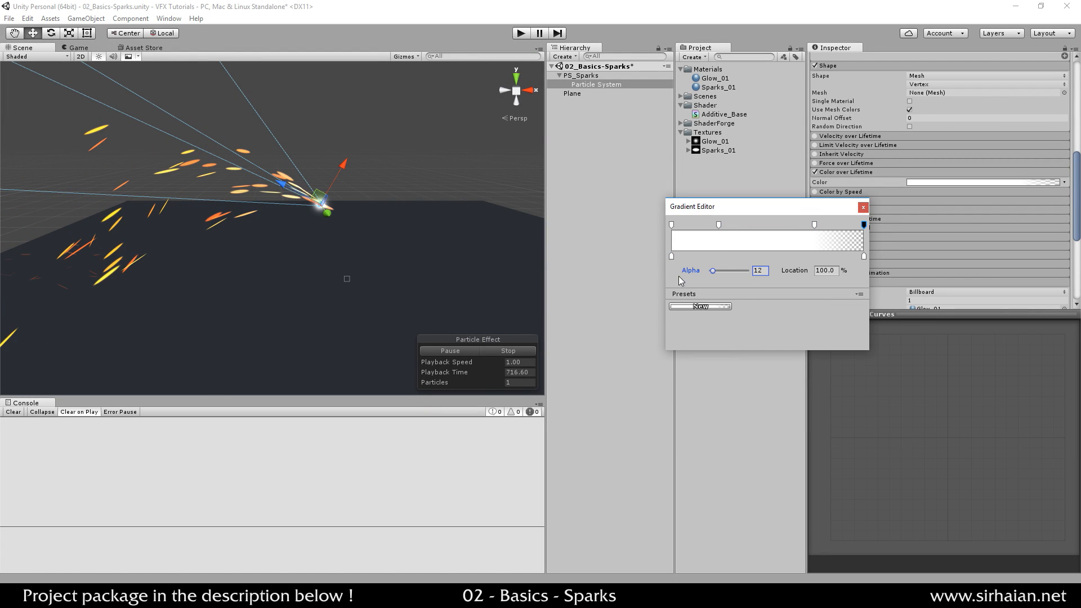
left_click(671, 224)
left_click_drag(748, 271, 594, 265)
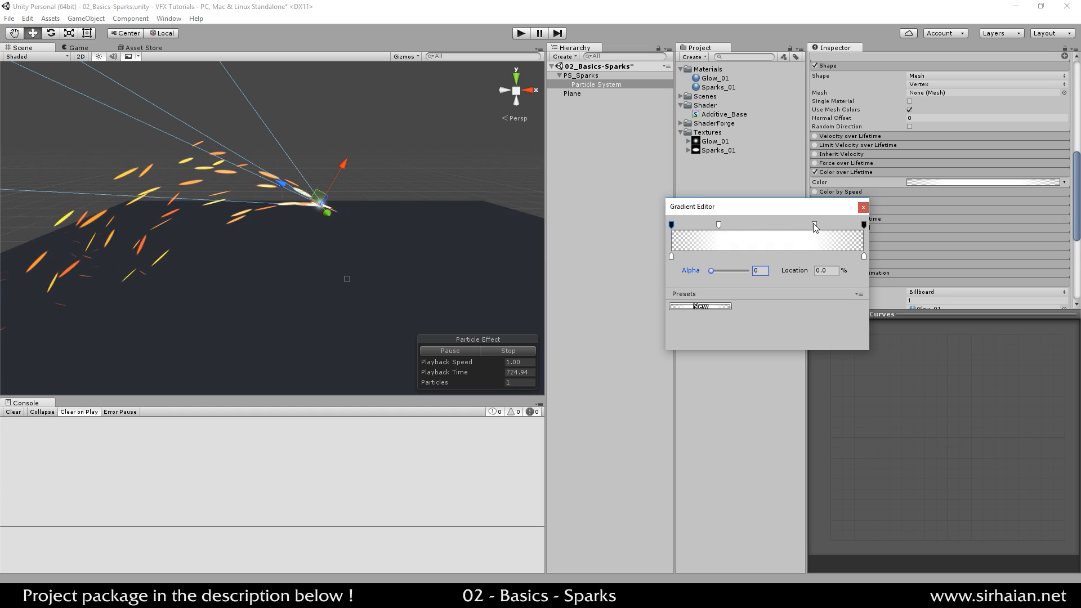
left_click(863, 207)
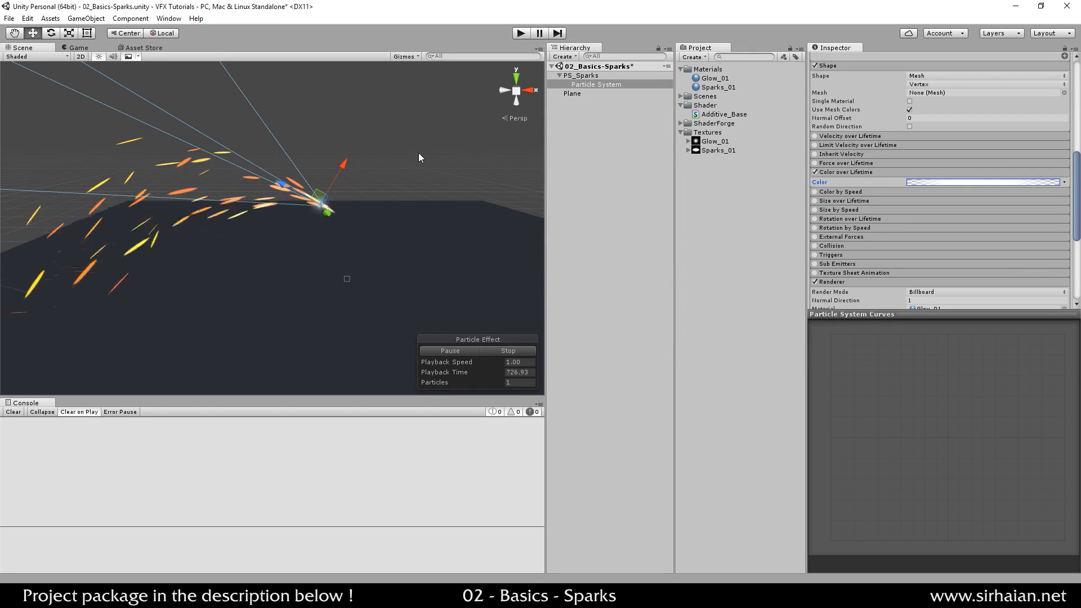
- Make the child particle system's start color random between two colors and set the second color to yellow-orange FFB800
scroll(965, 225, "up", 5)
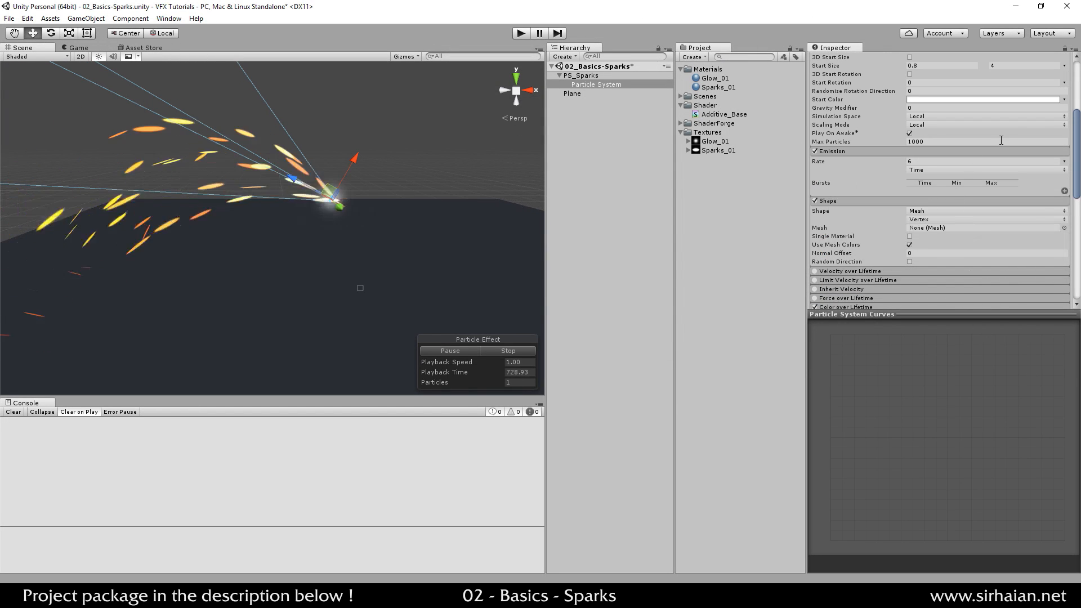
left_click(1065, 100)
scroll(824, 196, "down", 5)
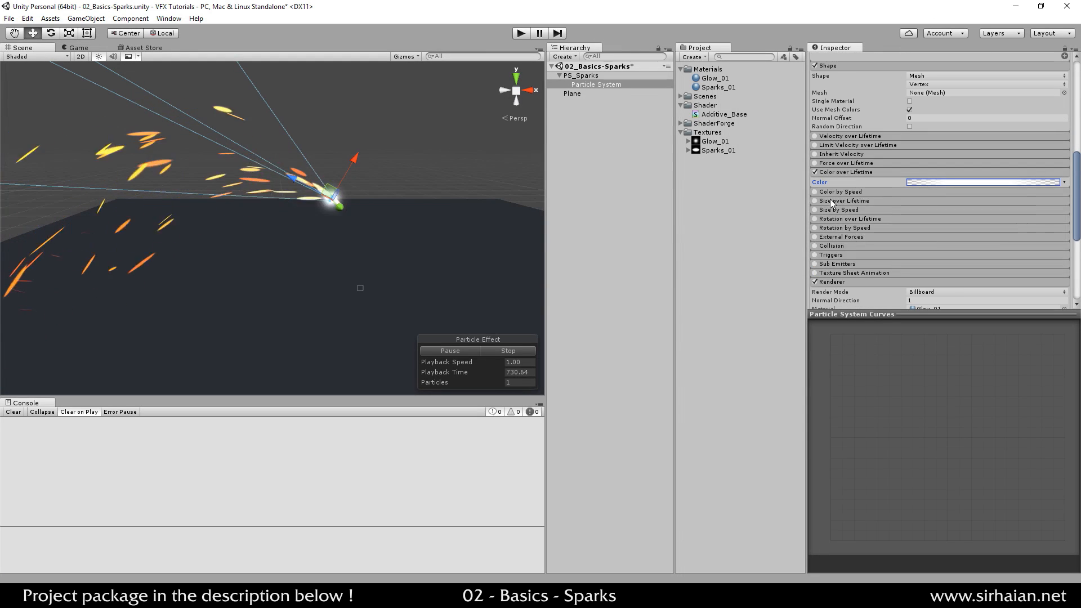
scroll(830, 177, "up", 4)
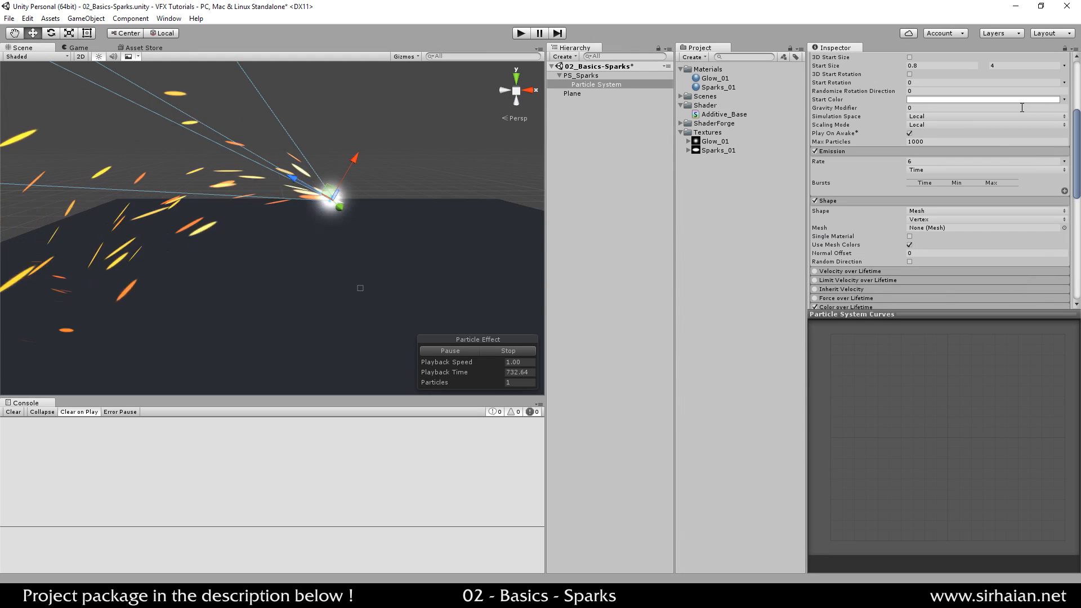
left_click(1065, 100)
left_click(974, 129)
left_click(973, 107)
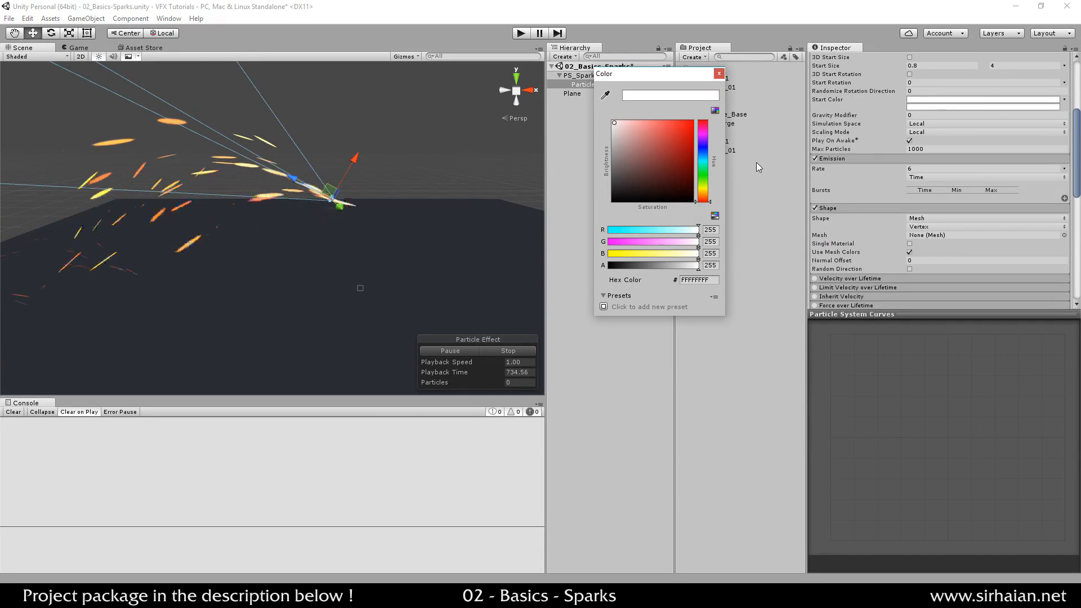
left_click_drag(705, 201, 705, 196)
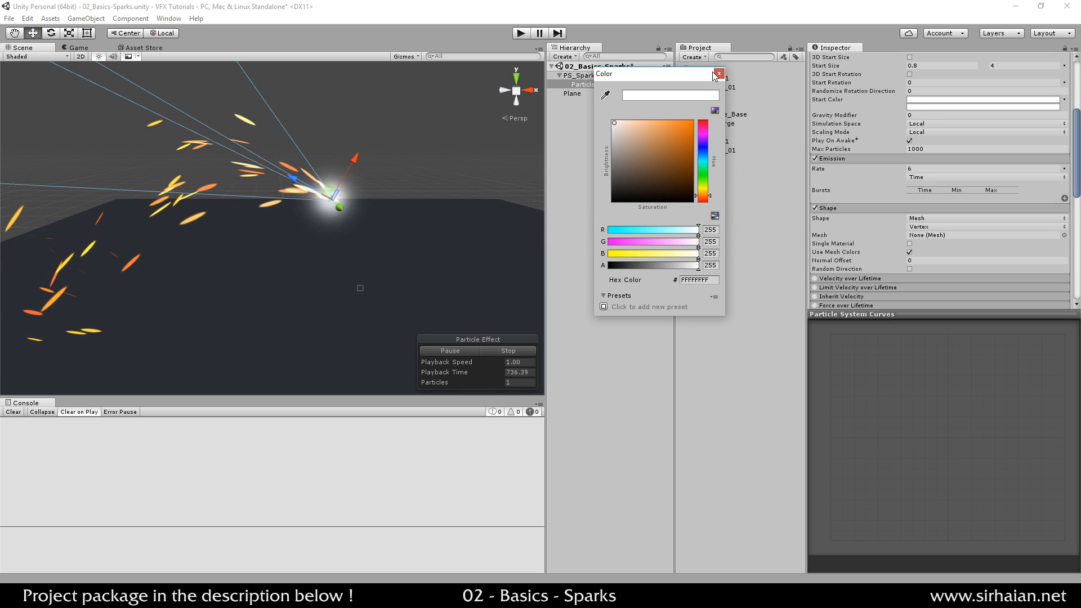
left_click_drag(687, 127, 701, 116)
left_click_drag(705, 201, 704, 190)
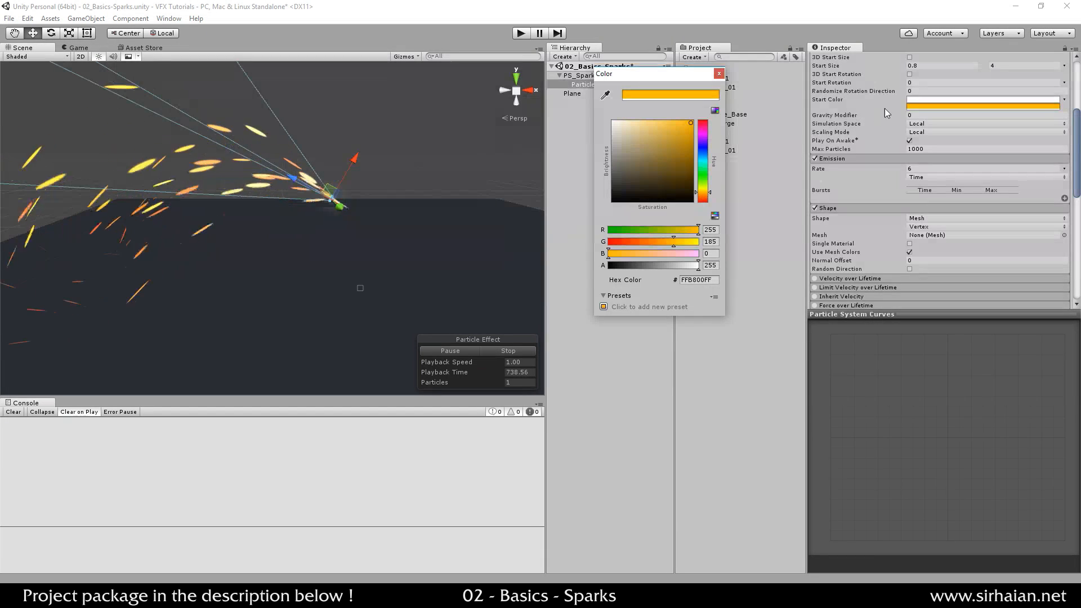
- Set the first of the child particle system's two start colors to a saturated red-orange
left_click(931, 99)
left_click(931, 96)
left_click(704, 198)
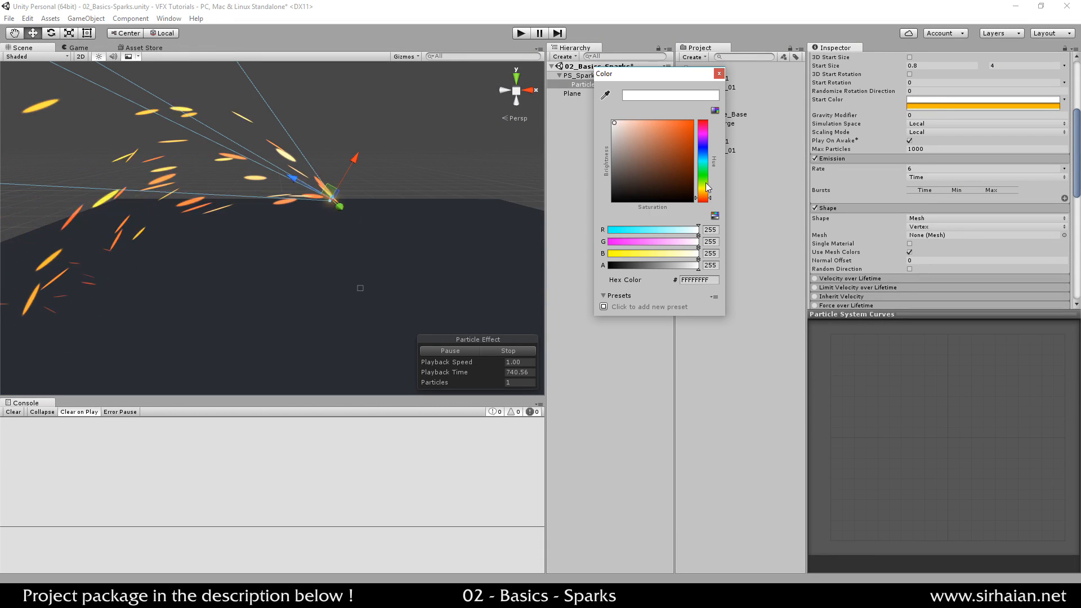
left_click(687, 127)
left_click(719, 74)
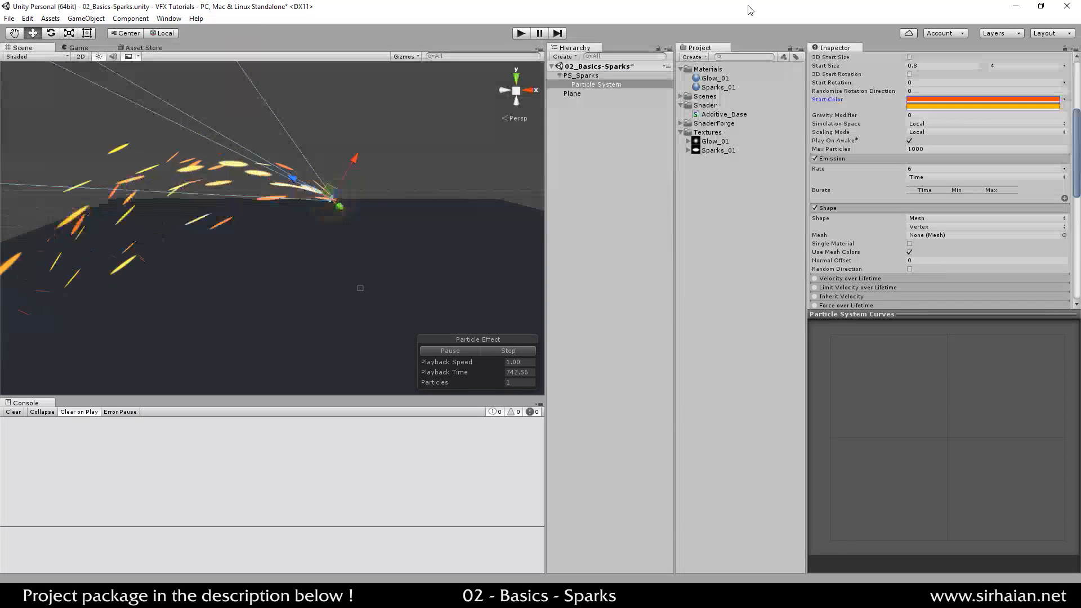
- Examine the sparks and the glow at their source from several angles, with PS_Sparks selected for playback
left_click_drag(435, 195, 451, 258, "alt")
left_click(506, 179)
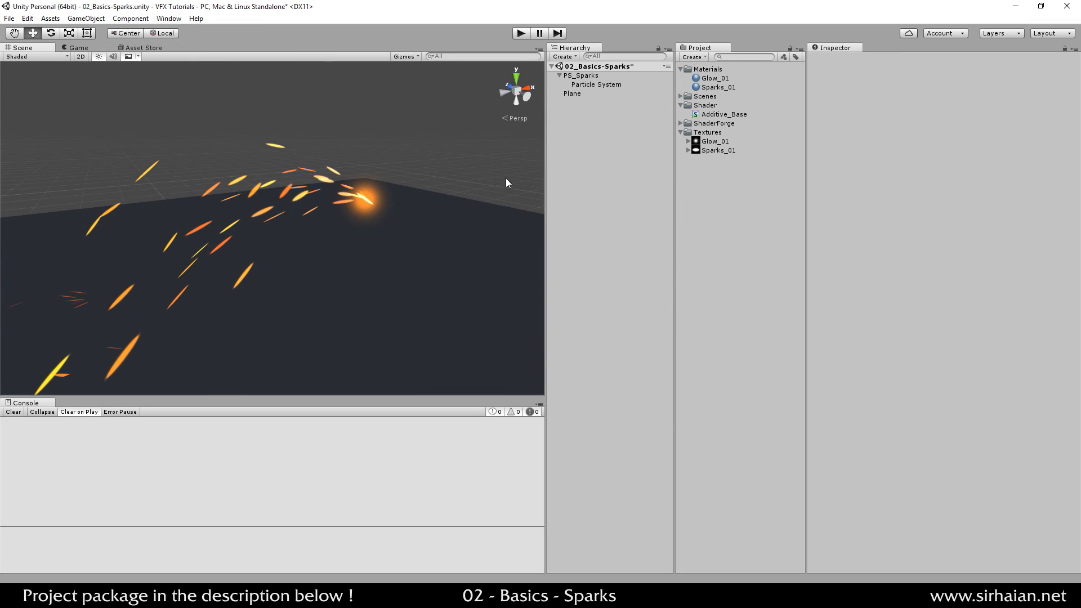
left_click_drag(475, 217, 469, 214, "alt")
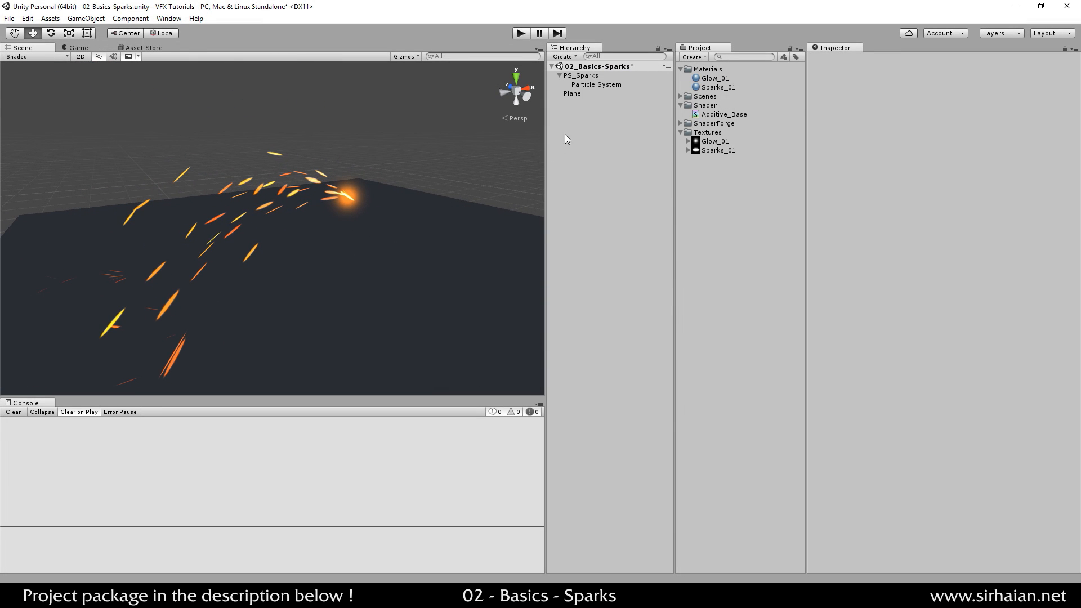
left_click(605, 77)
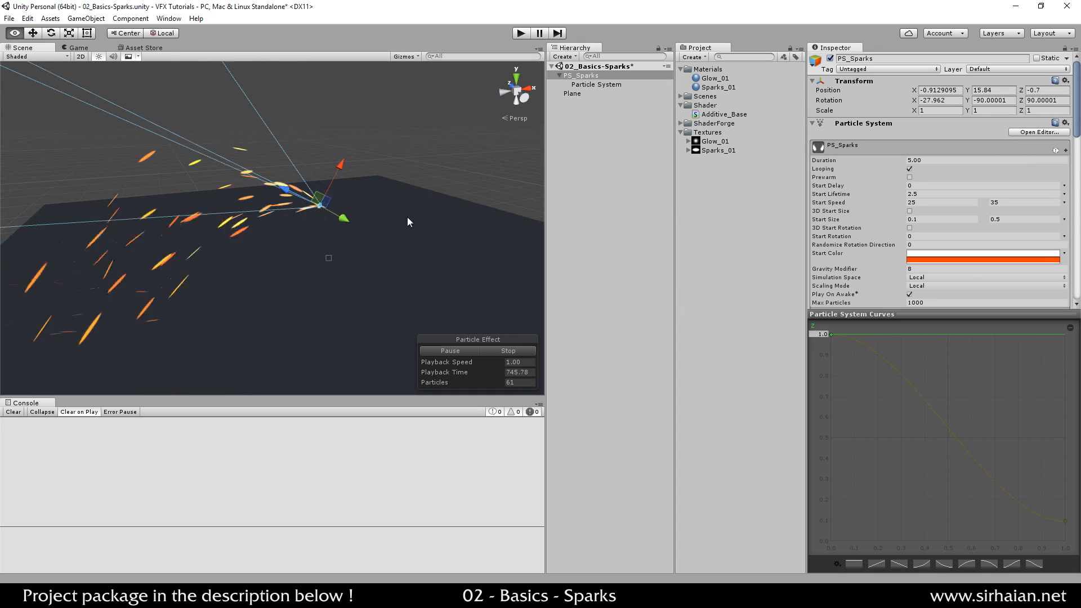
scroll(450, 197, "up", 5)
middle_click_drag(479, 198, 389, 230)
left_click_drag(424, 185, 380, 264, "alt")
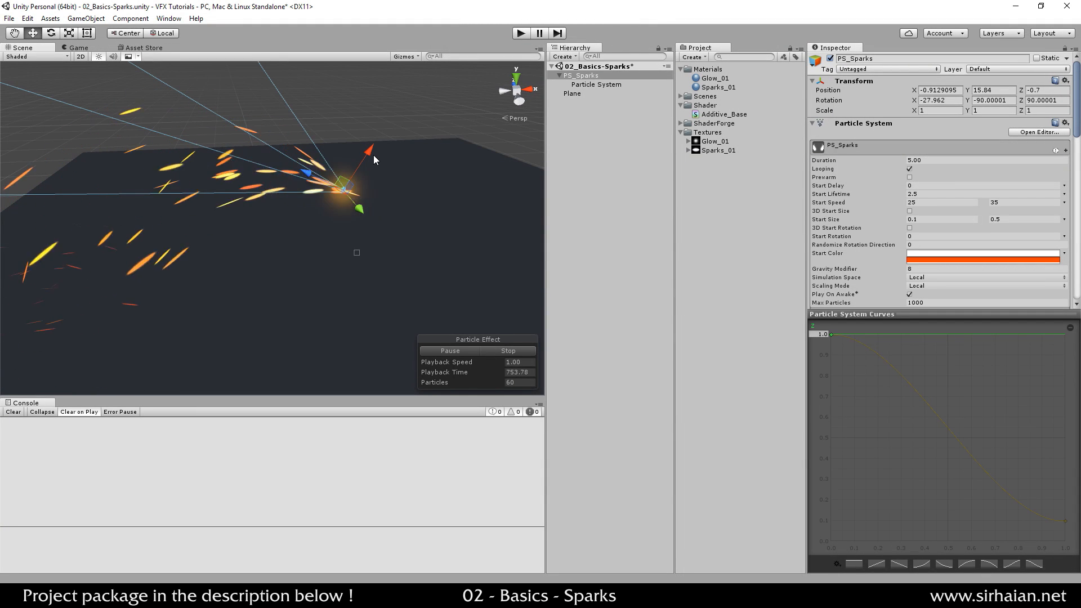
- Open the Additive_Base shader in Shader Forge and move the Main node farther away from the Multiply node
left_click(727, 114)
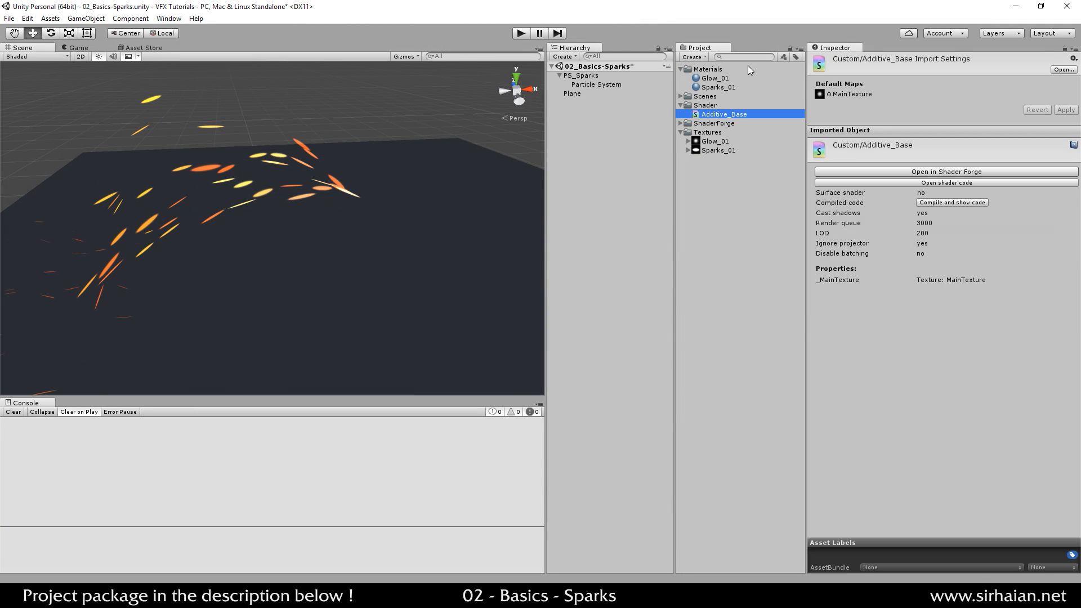
left_click(939, 172)
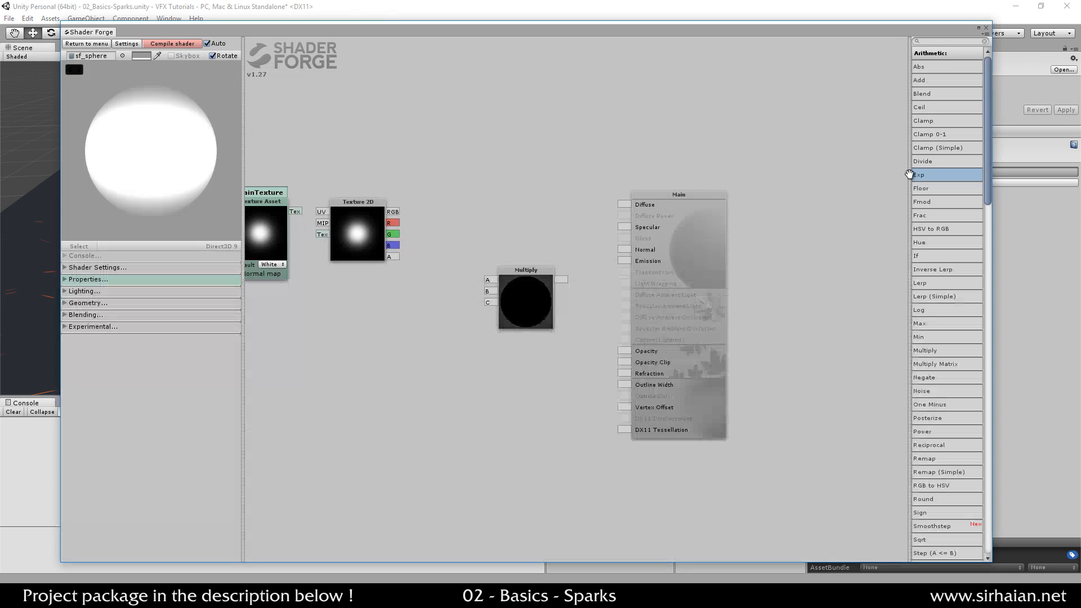
left_click_drag(682, 211, 856, 208)
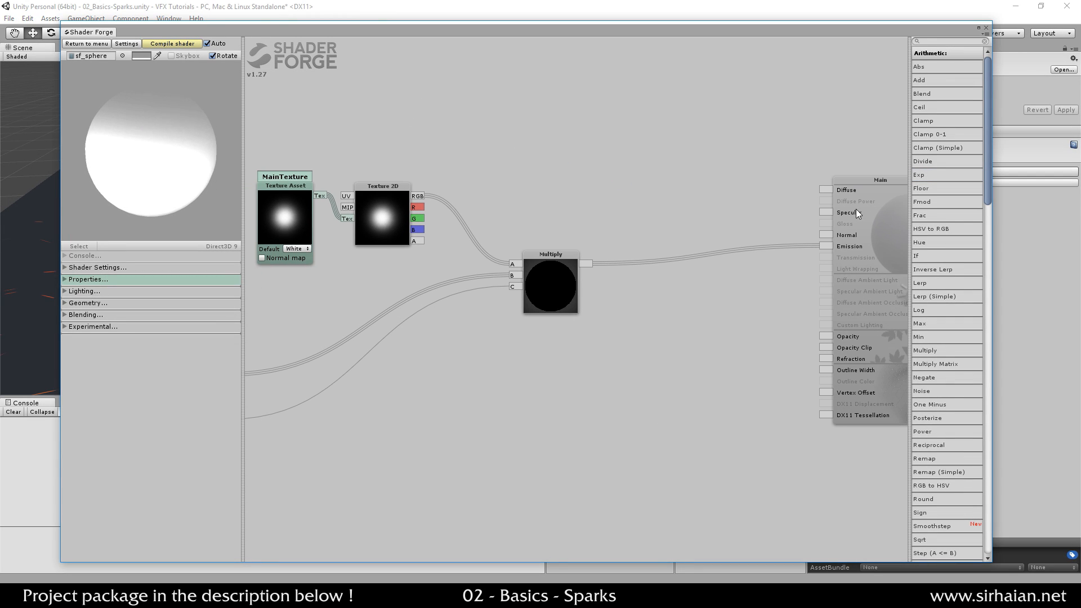
middle_click_drag(681, 315, 729, 277)
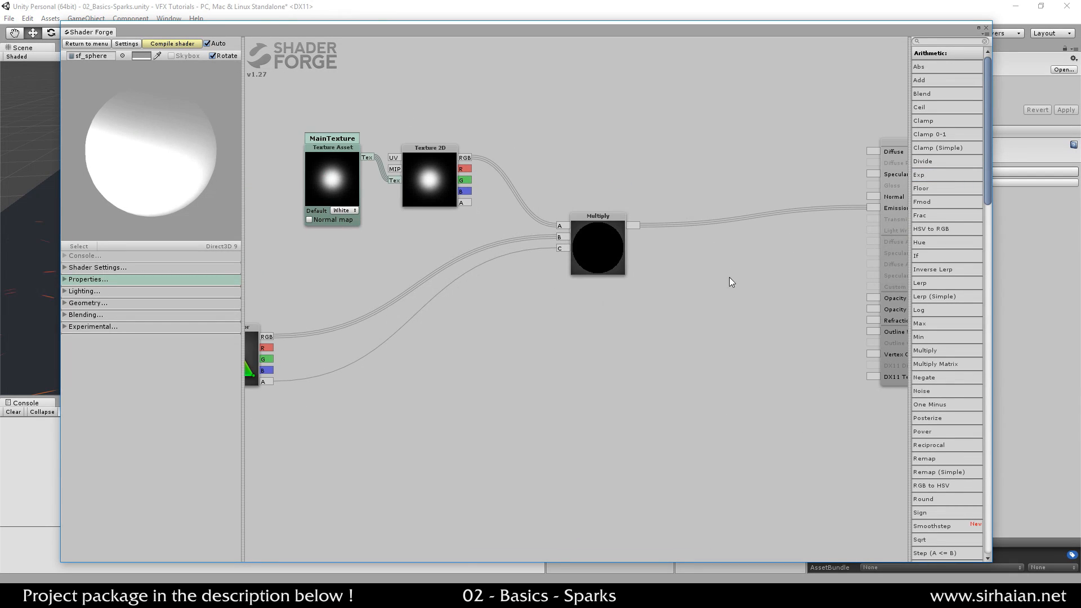
- Add a Value node named Glow_Intensity with a value of 1 and connect it to the Multiply node's free D input
right_click(509, 369)
left_click(495, 277)
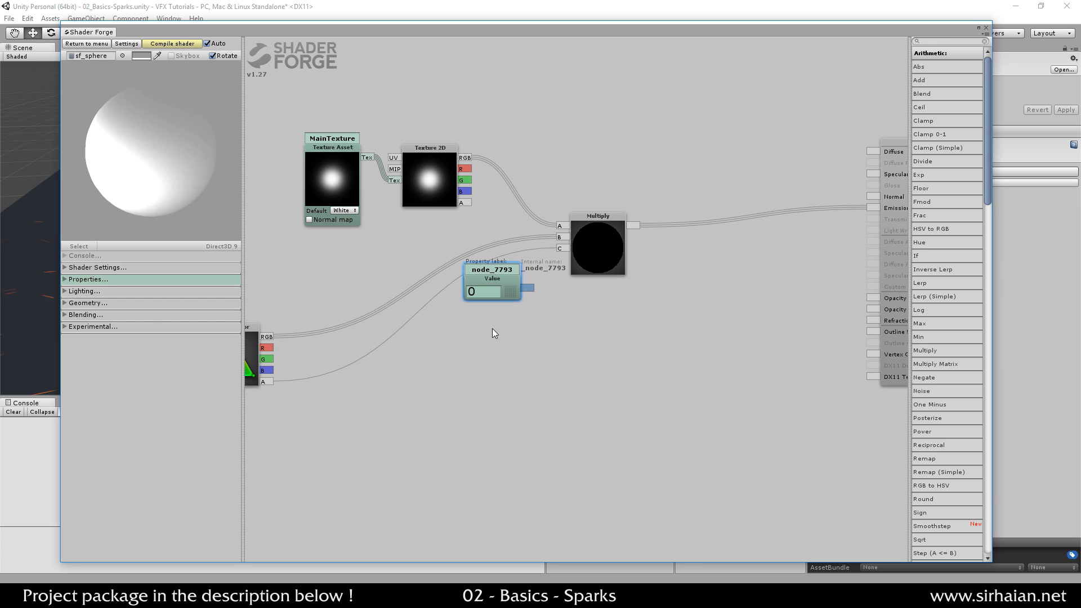
left_click_drag(495, 277, 471, 383)
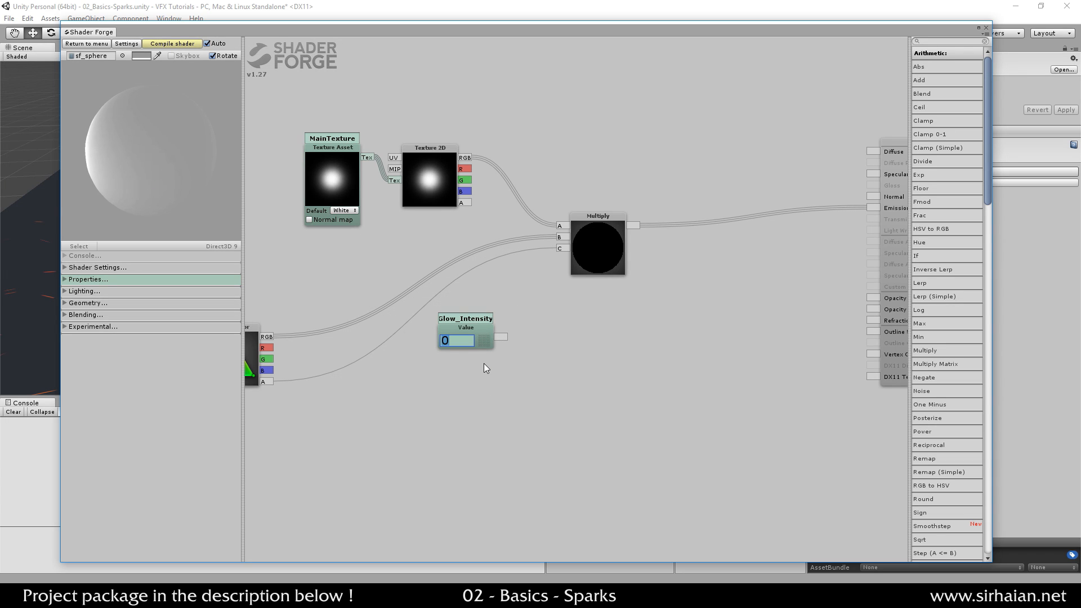
type("1")
key("Return")
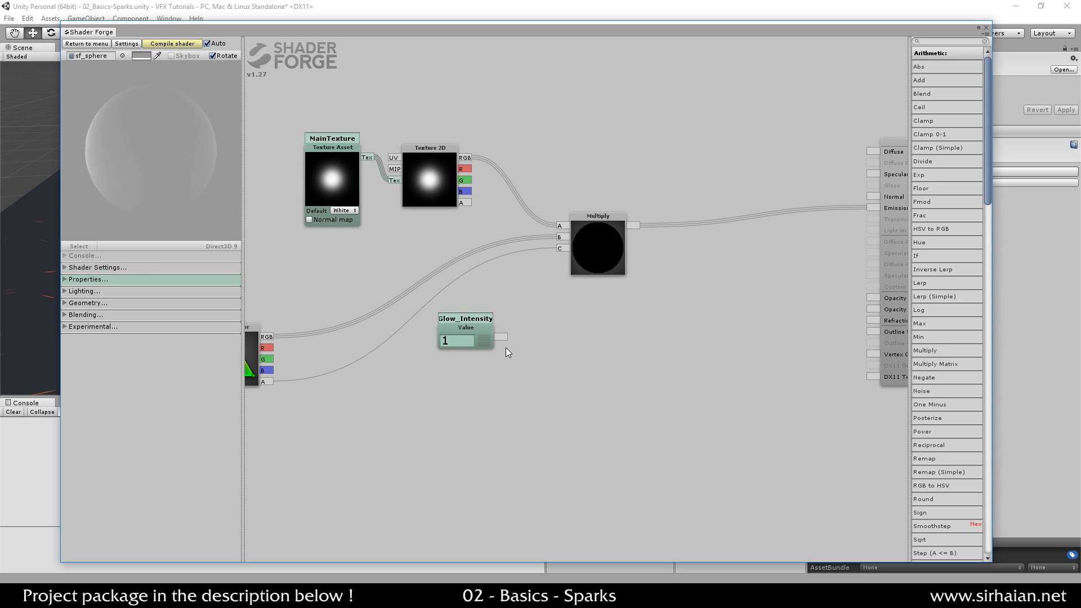
left_click_drag(501, 337, 560, 260)
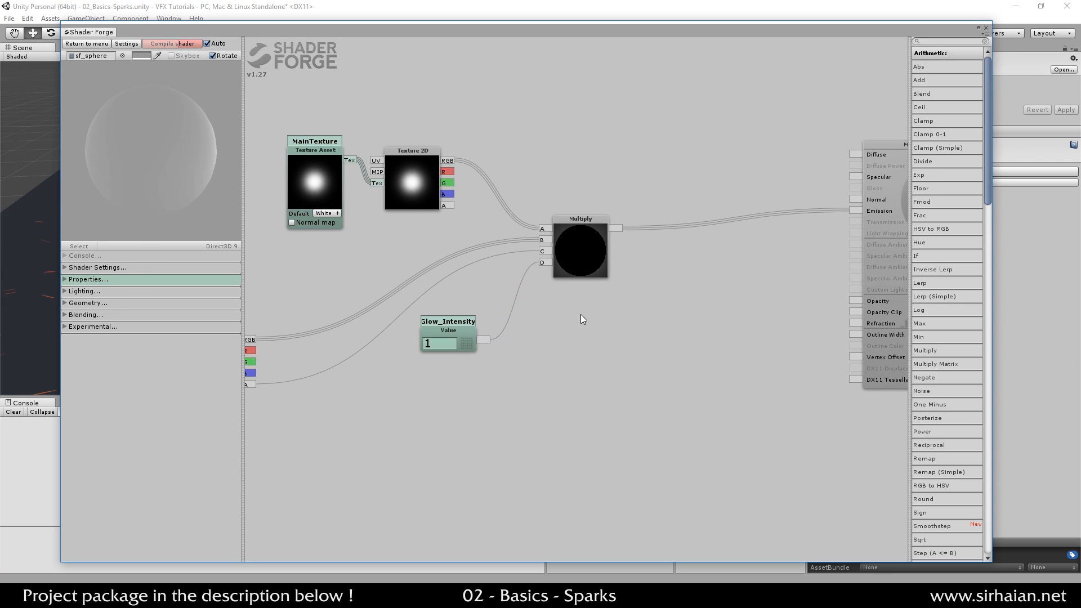
- Close Shader Forge and set the Glow_01 material's Glow_Intensity to 2
left_click(986, 28)
left_click(715, 78)
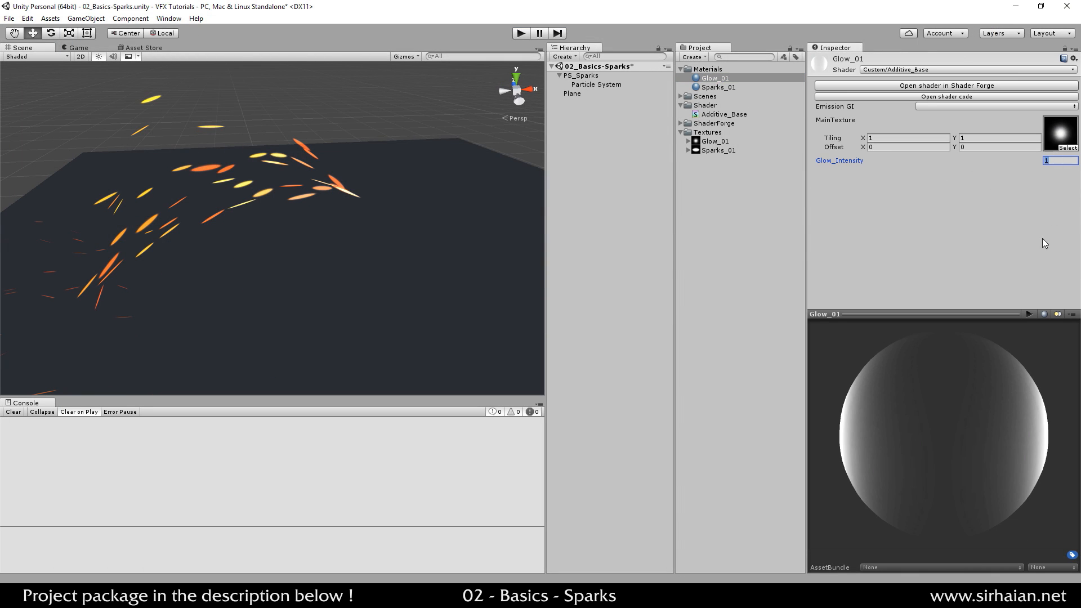
left_click(598, 85)
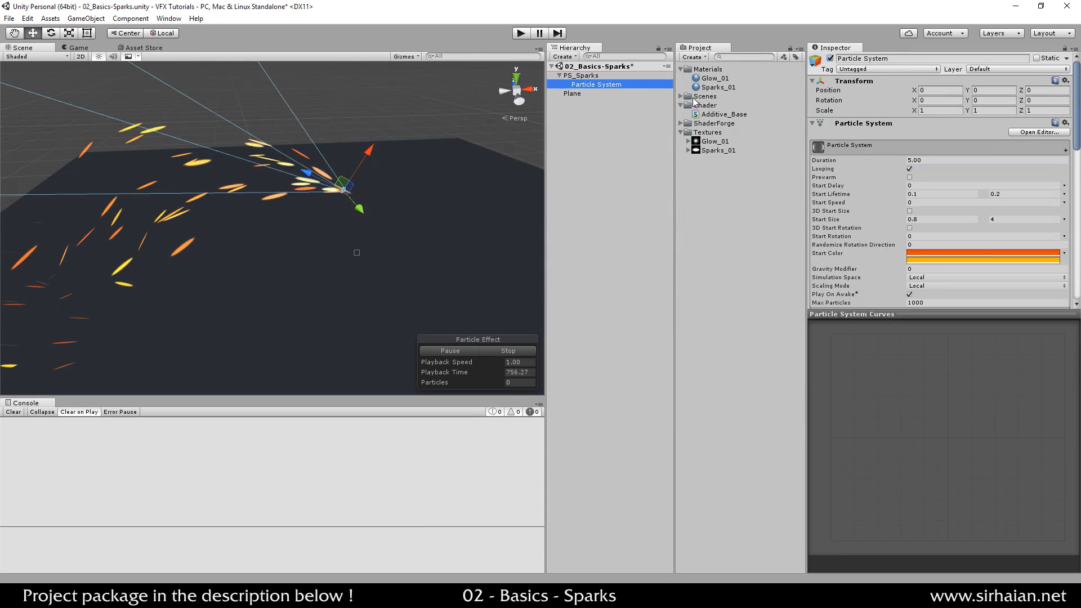
left_click(716, 87)
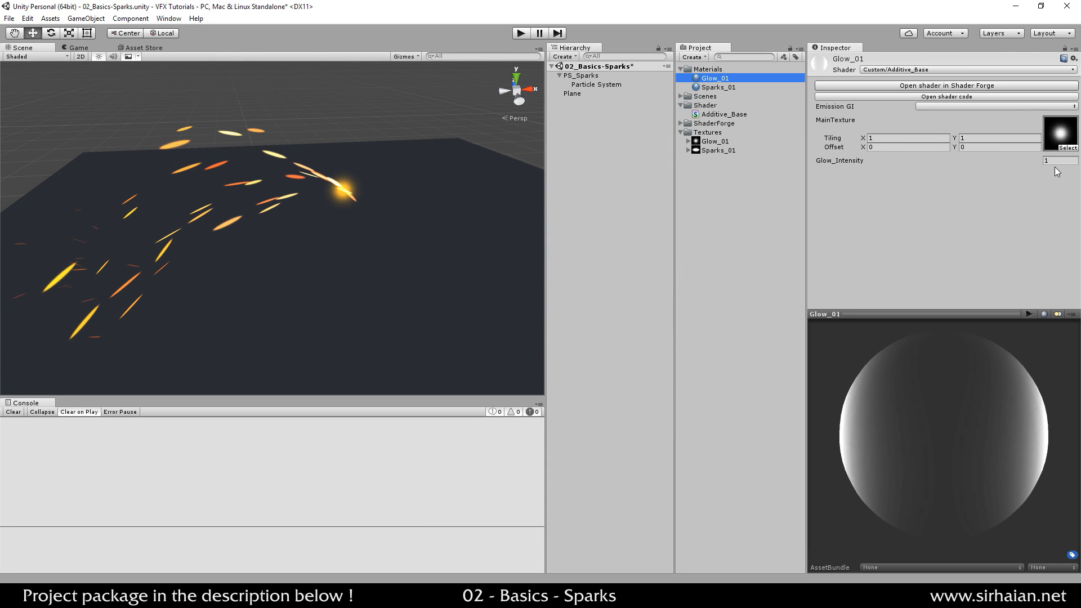
type("3")
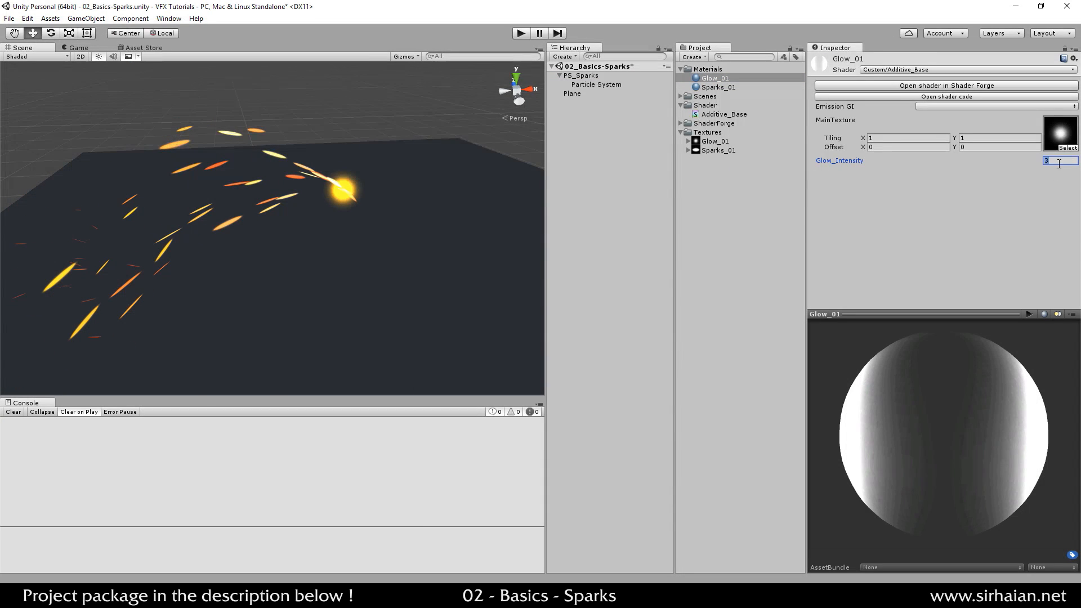
type("2")
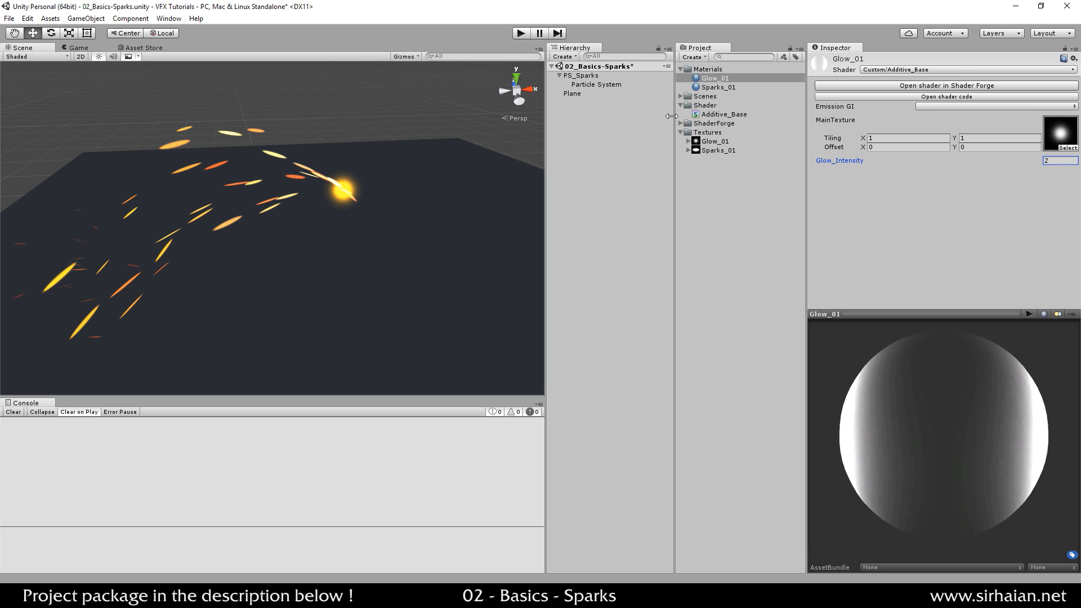
- Add a second alpha key near the start of PS_Sparks' Color over Lifetime gradient and set the first key's alpha to 0
left_click(629, 84)
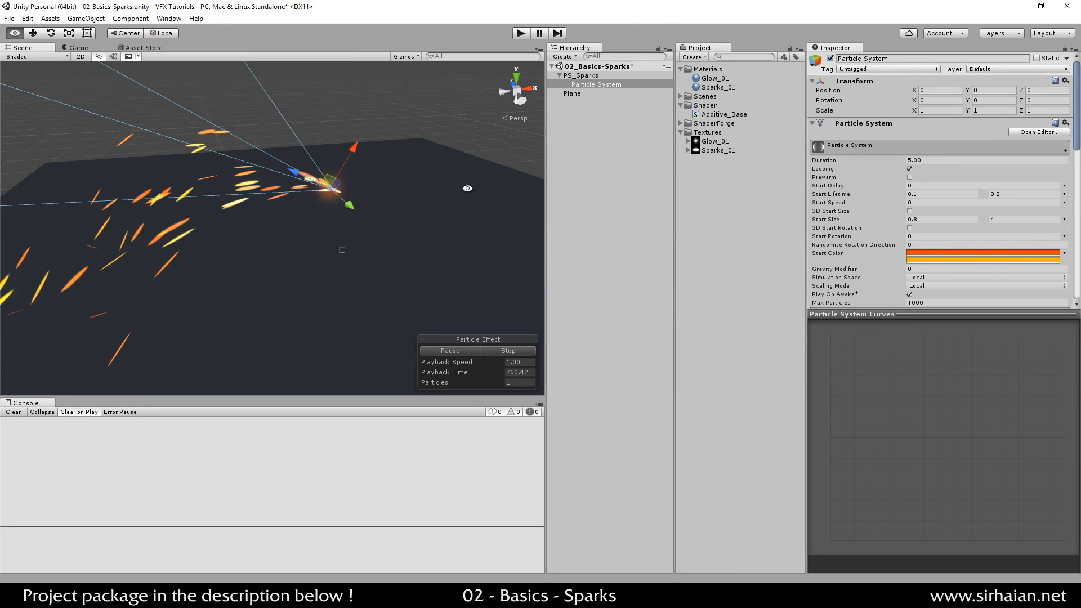
left_click_drag(473, 197, 278, 170, "alt")
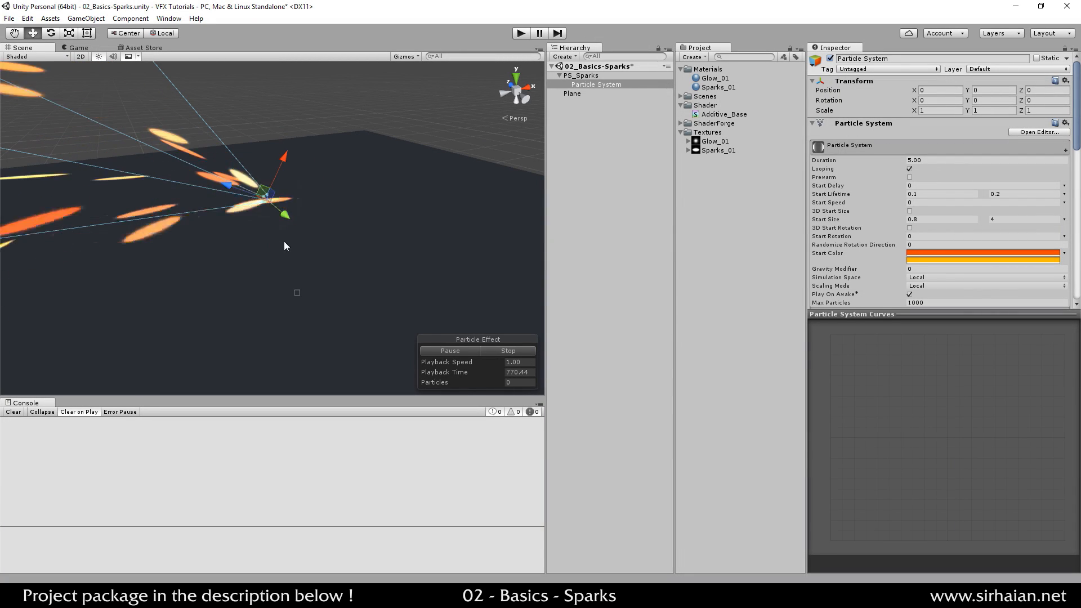
left_click_drag(348, 212, 251, 174, "alt")
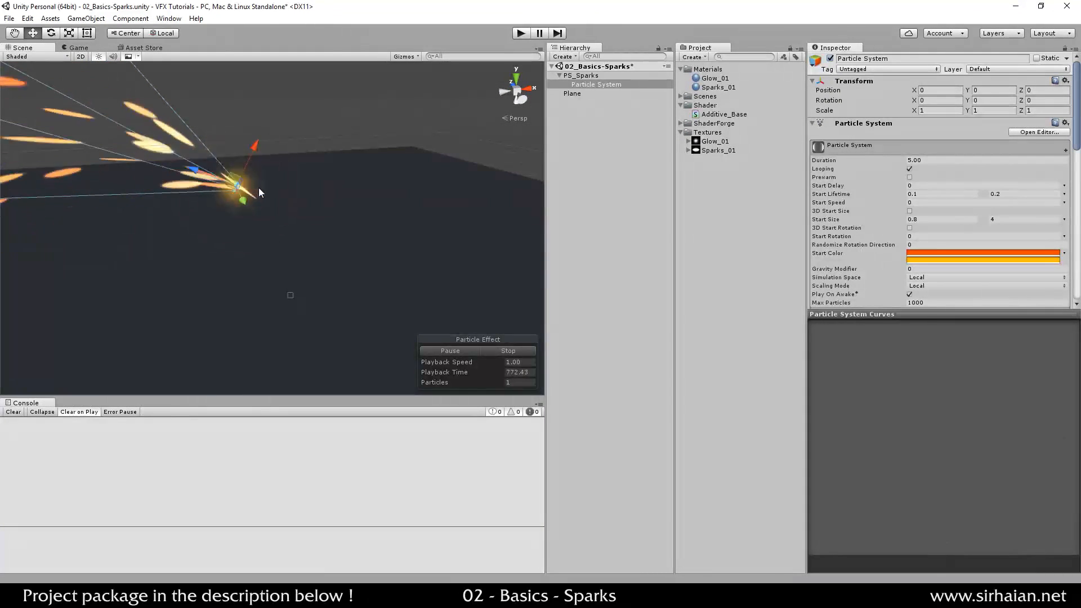
left_click(591, 75)
scroll(849, 231, "down", 15)
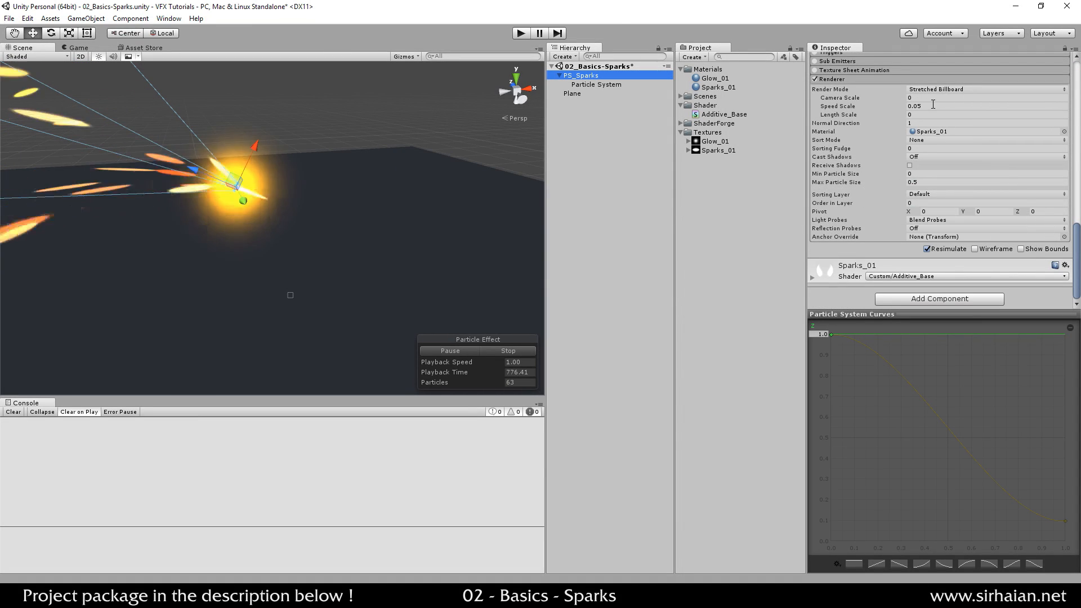
middle_click_drag(307, 264, 339, 267)
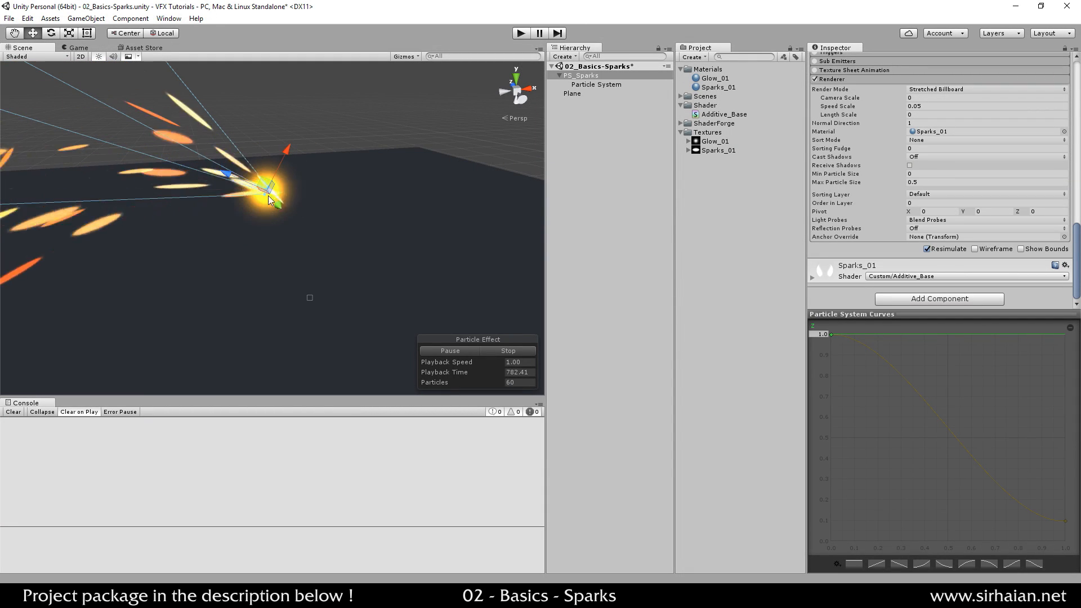
scroll(887, 174, "up", 6)
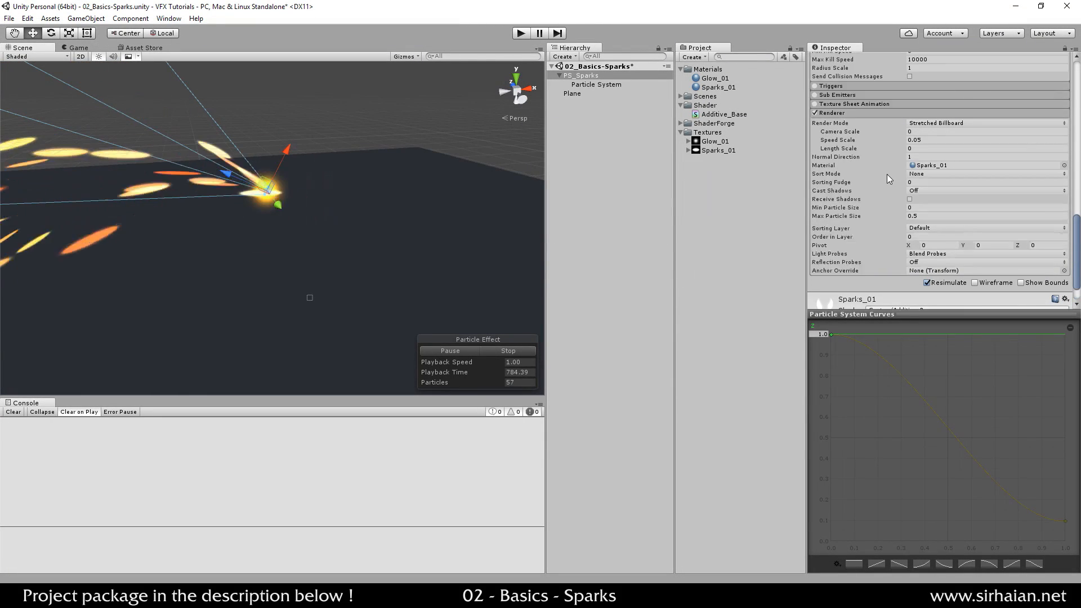
scroll(857, 230, "up", 6)
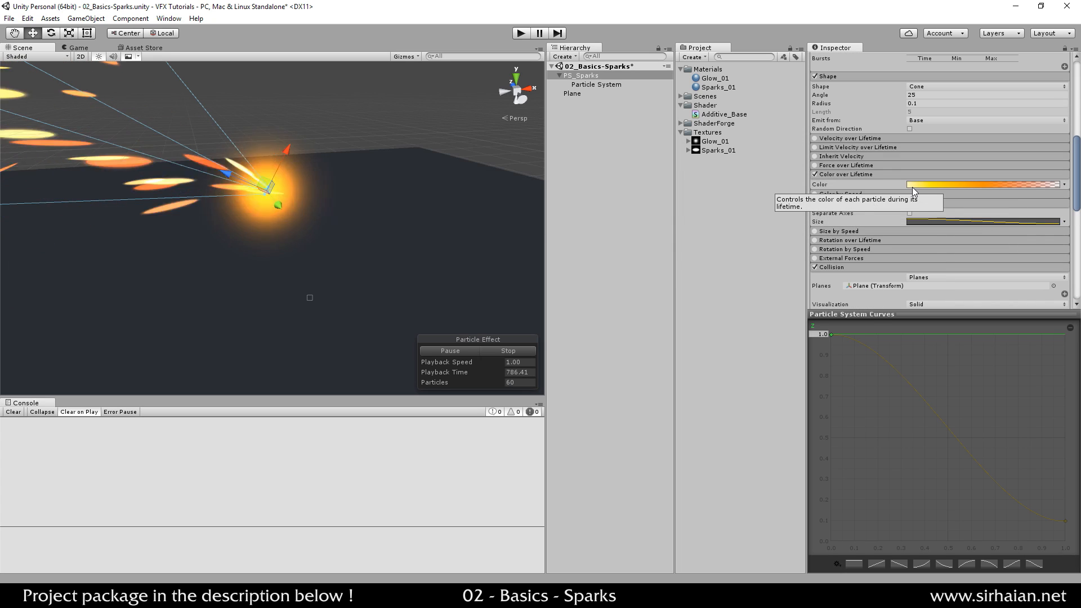
left_click(913, 186)
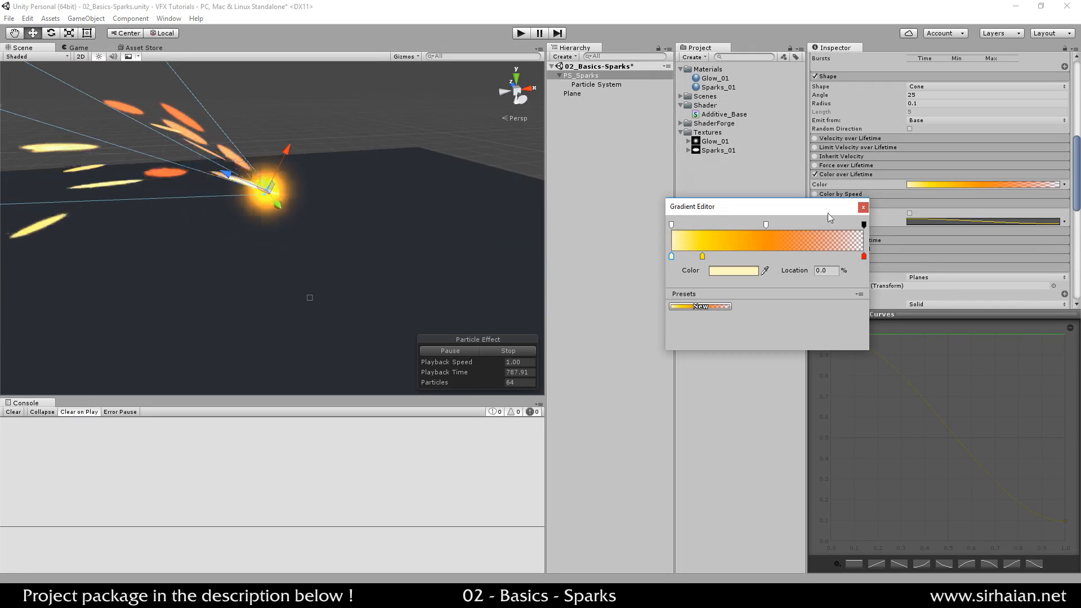
left_click(680, 227)
left_click(673, 225)
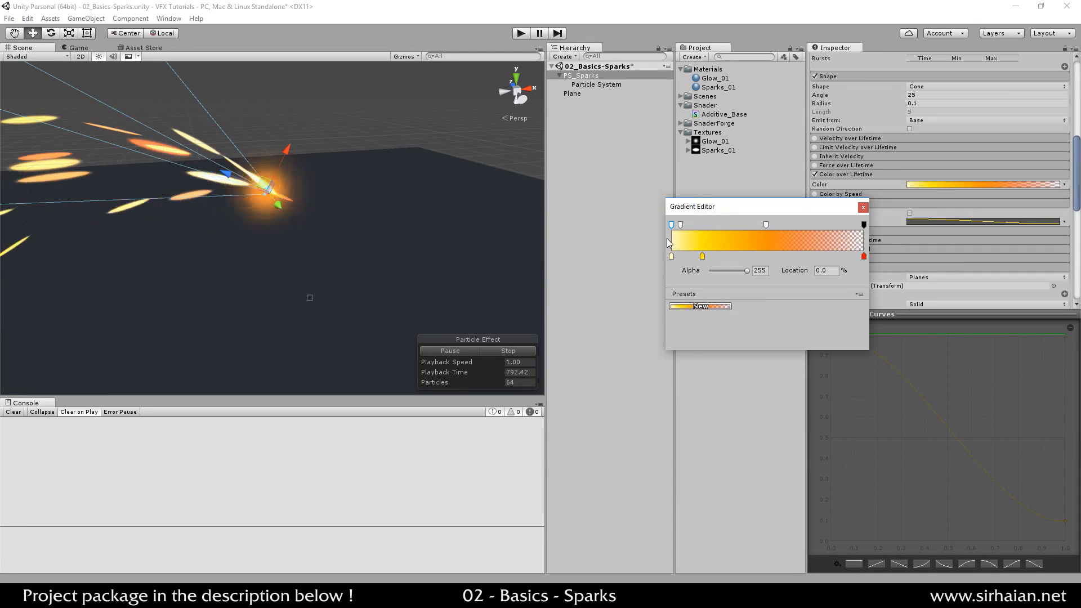
left_click_drag(720, 268, 688, 274)
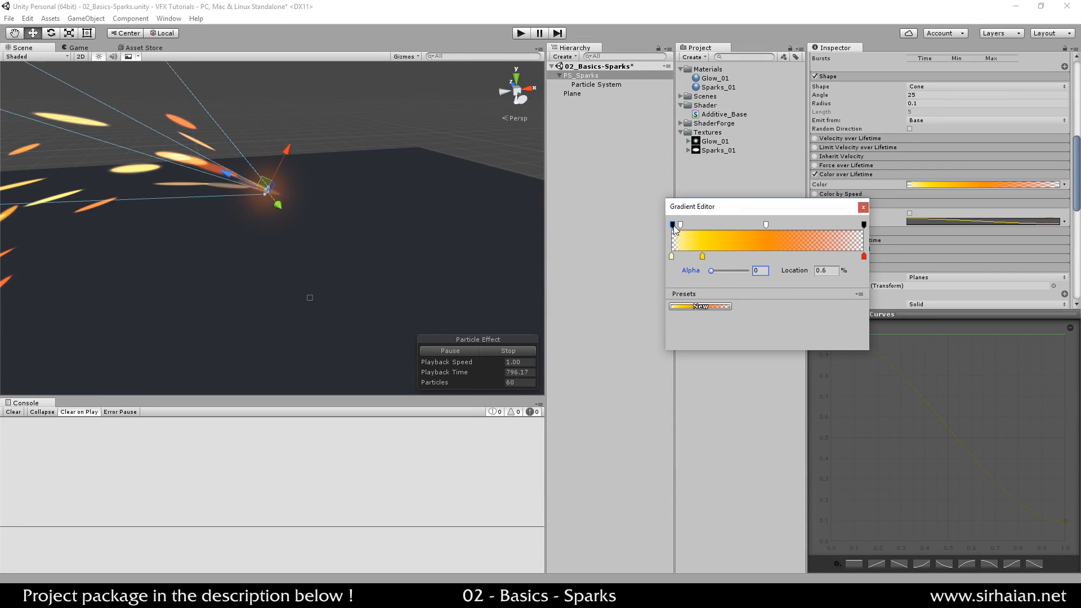
- Shorten the gradient's fade-in by moving the first transparent and opaque alpha keys together, with the opaque key at 1.8%
left_click_drag(672, 226, 677, 228)
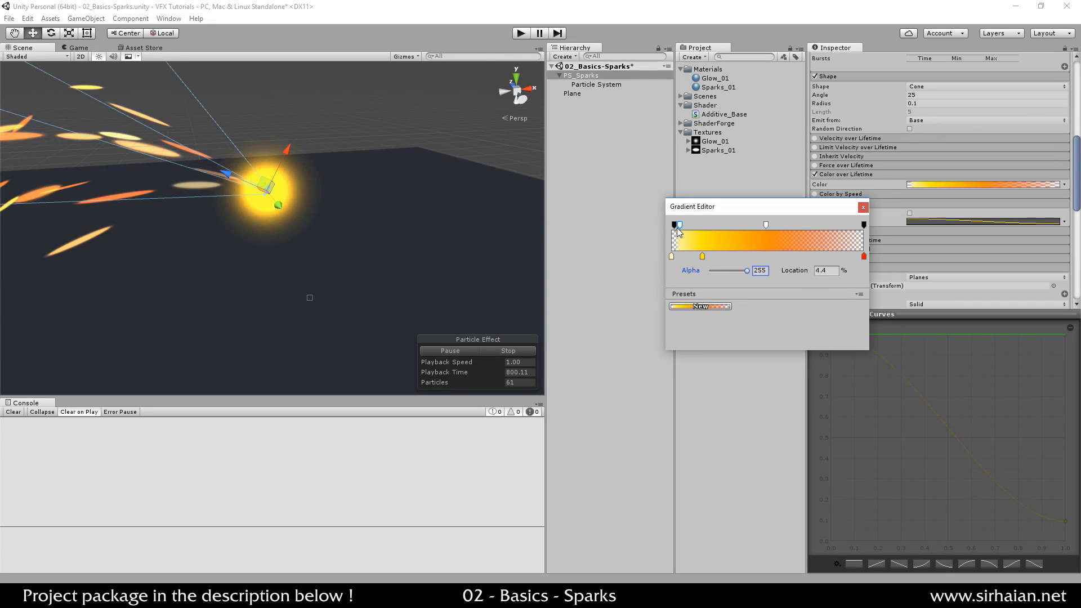
left_click(673, 225)
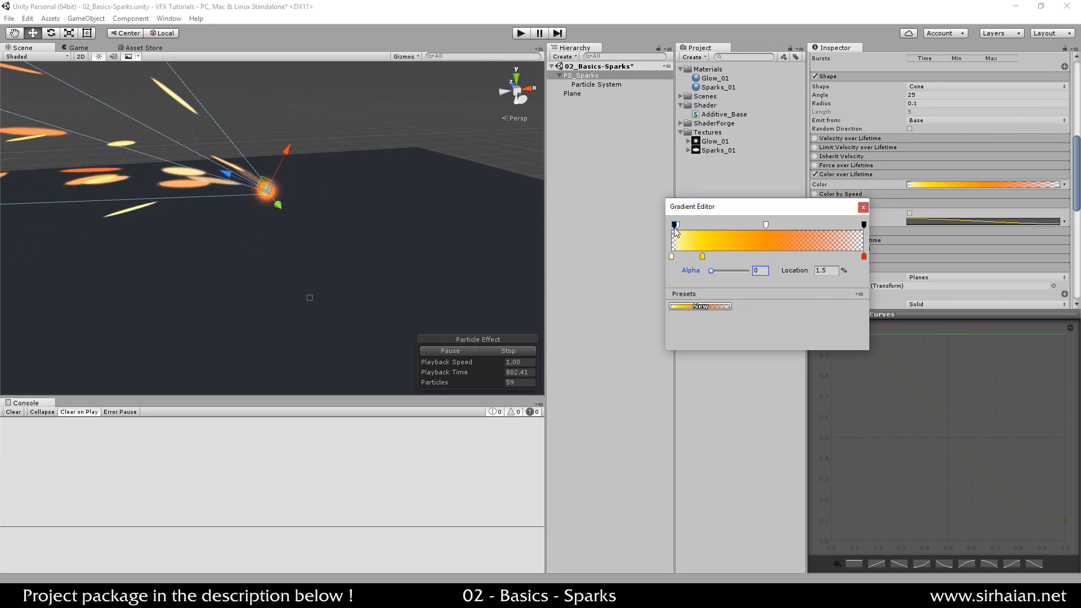
left_click_drag(664, 241, 522, 241)
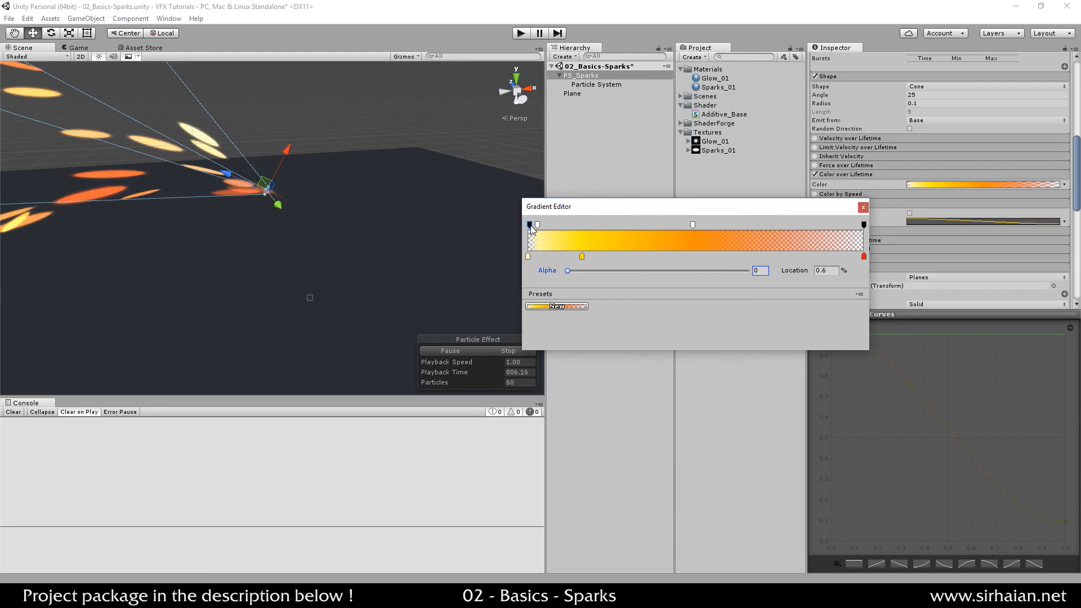
left_click_drag(531, 227, 535, 228)
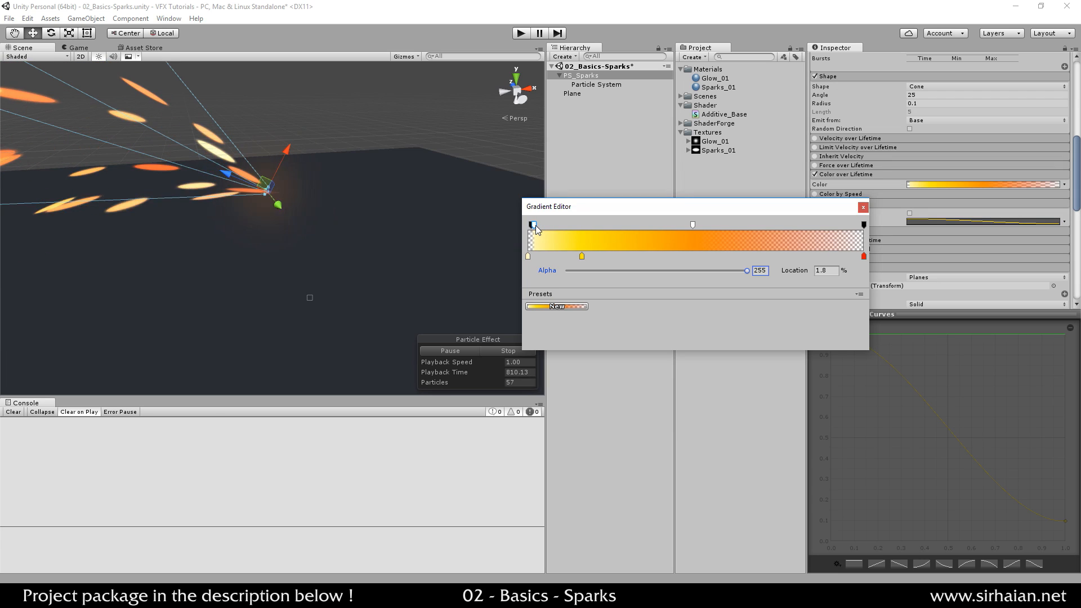
left_click(863, 207)
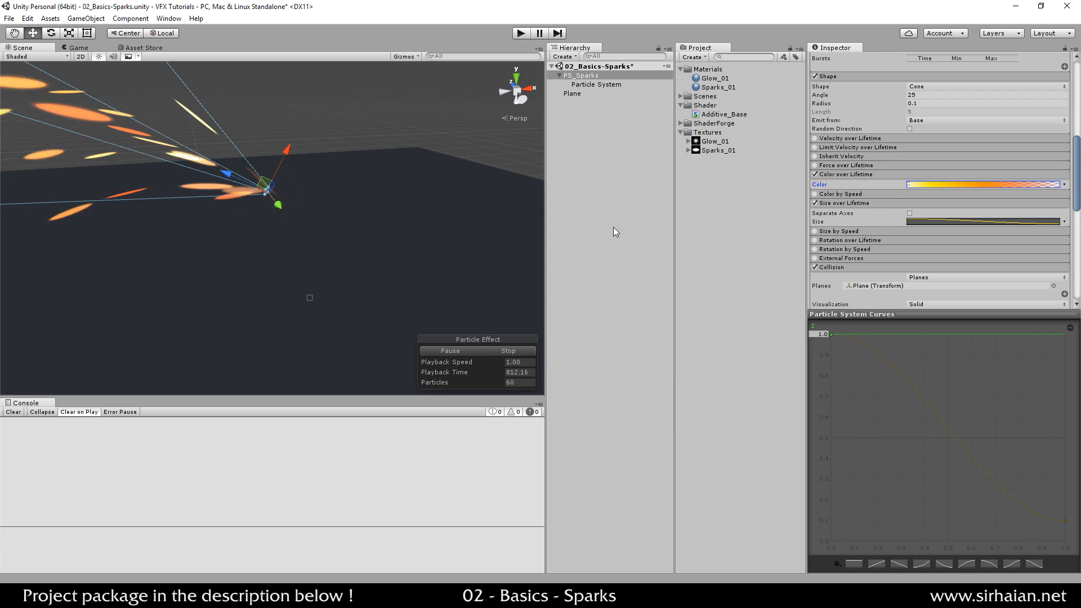
- Rename the child particle system under PS_Sparks to PS_Glow
scroll(314, 192, "down", 3)
left_click_drag(313, 192, 418, 135, "alt")
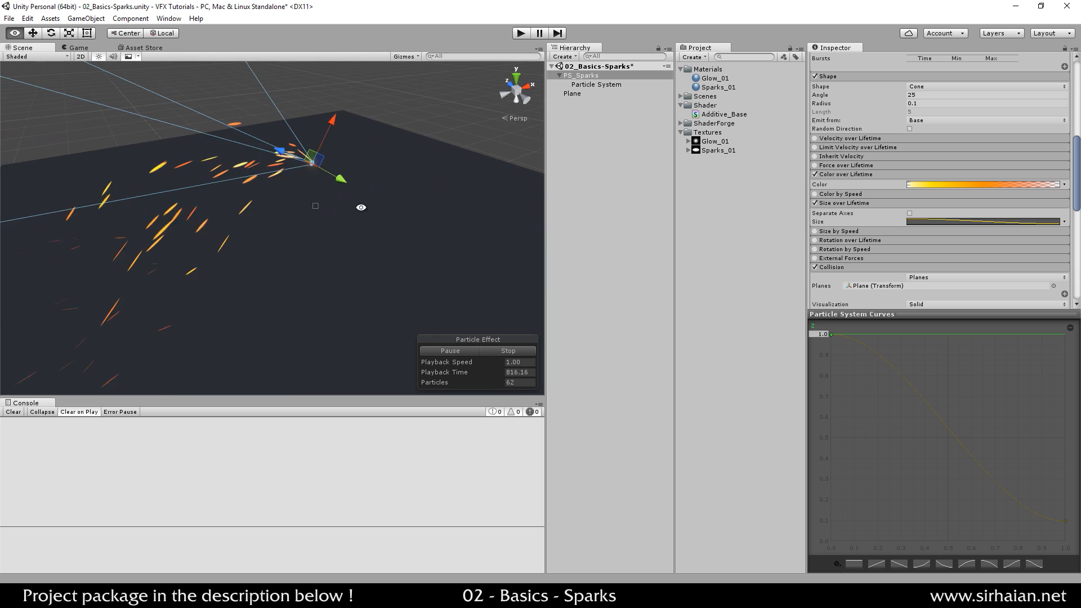
left_click(596, 86)
key("F2")
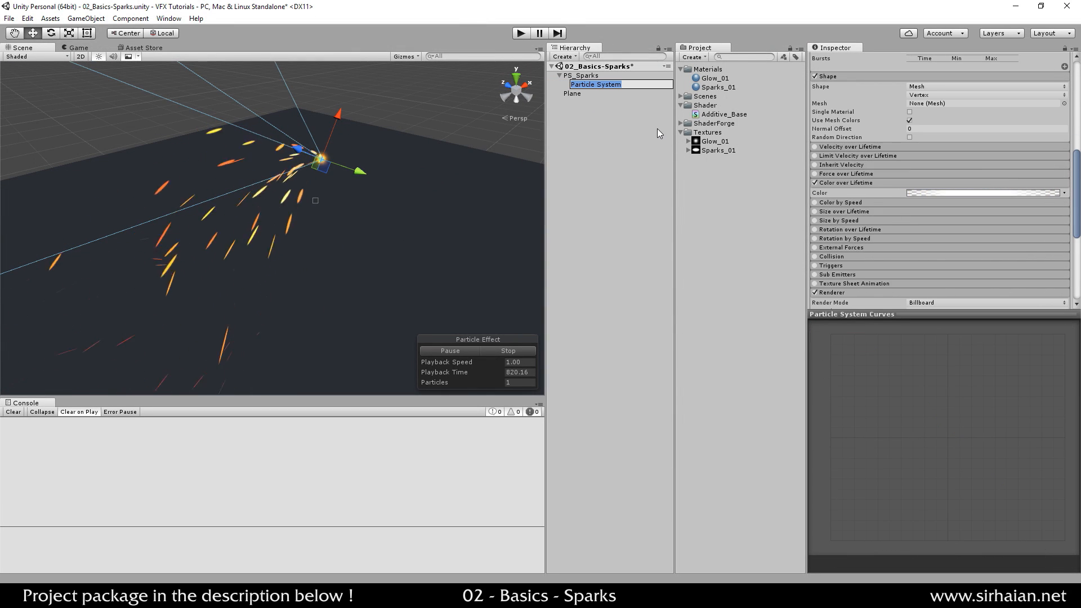
type("PS_Glow")
key("Return")
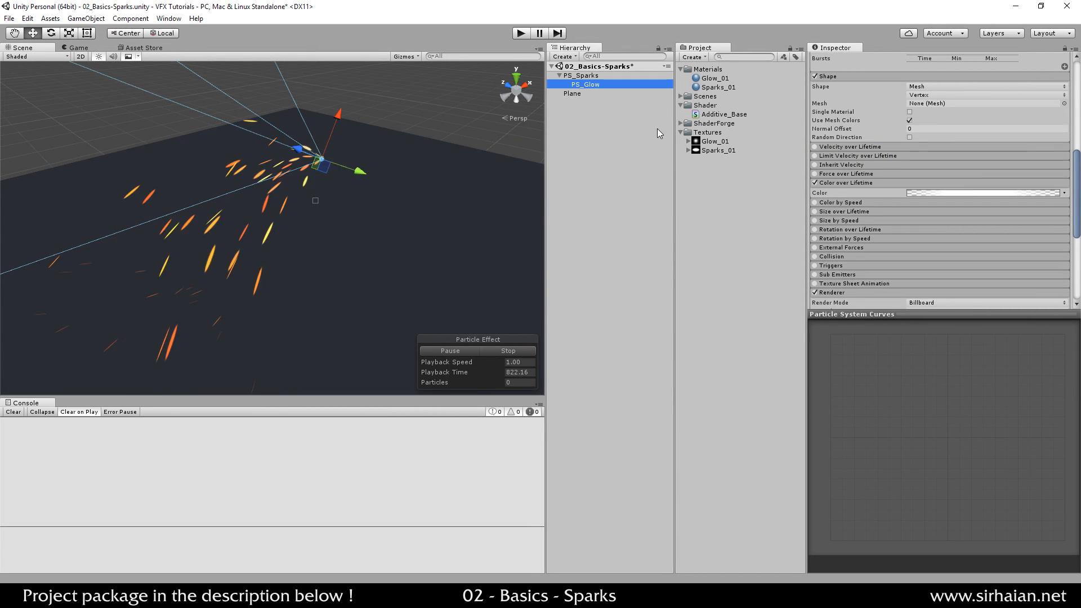
- Set PS_Glow's random Start Size range to 1.2 and 3.5
scroll(963, 201, "up", 10)
scroll(952, 200, "down", 10)
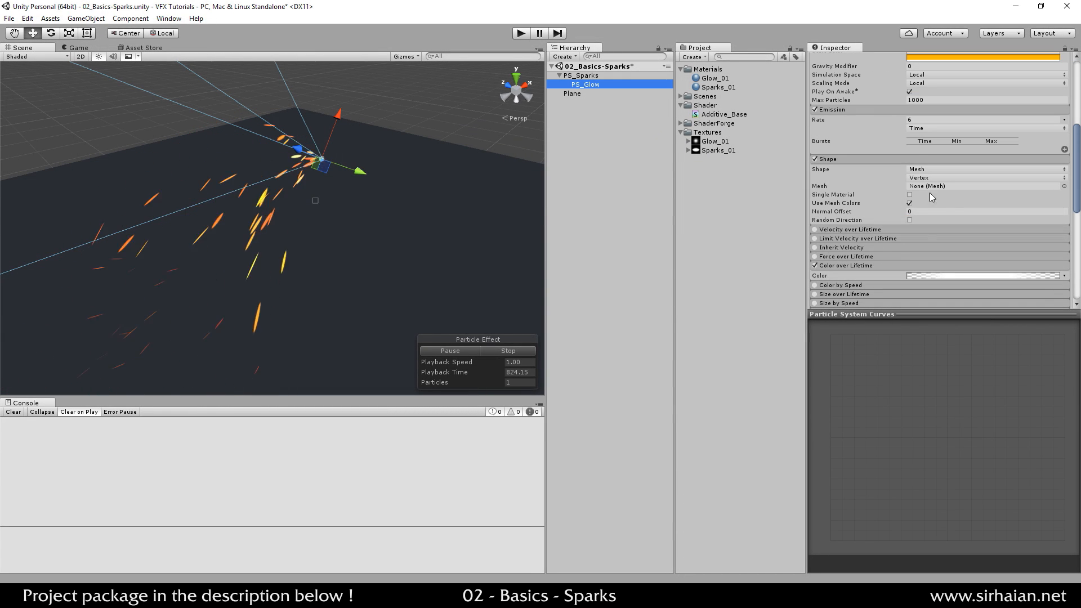
left_click(919, 119)
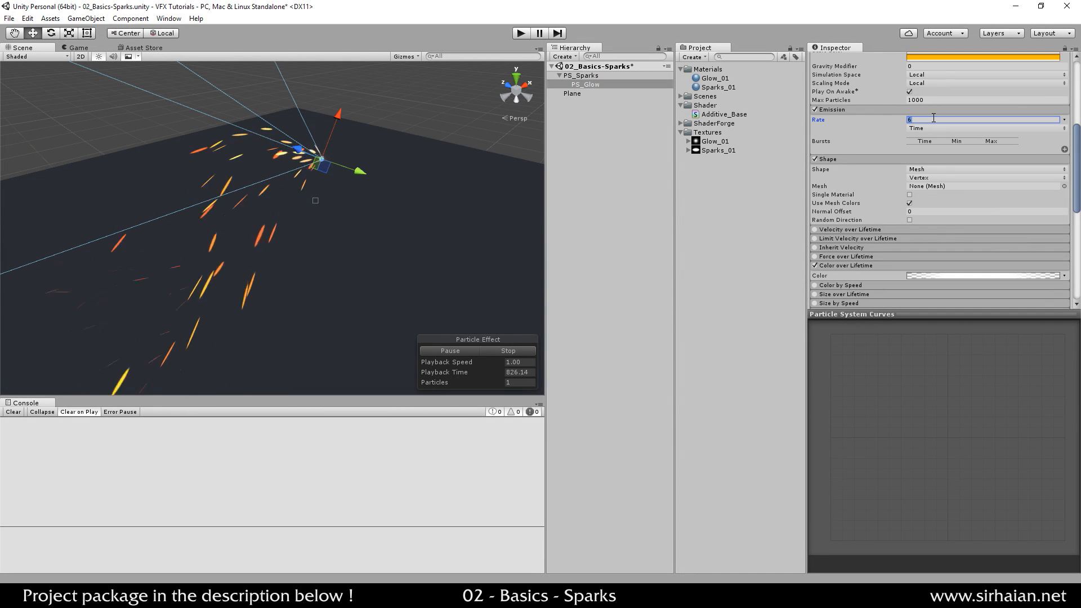
scroll(980, 152, "up", 10)
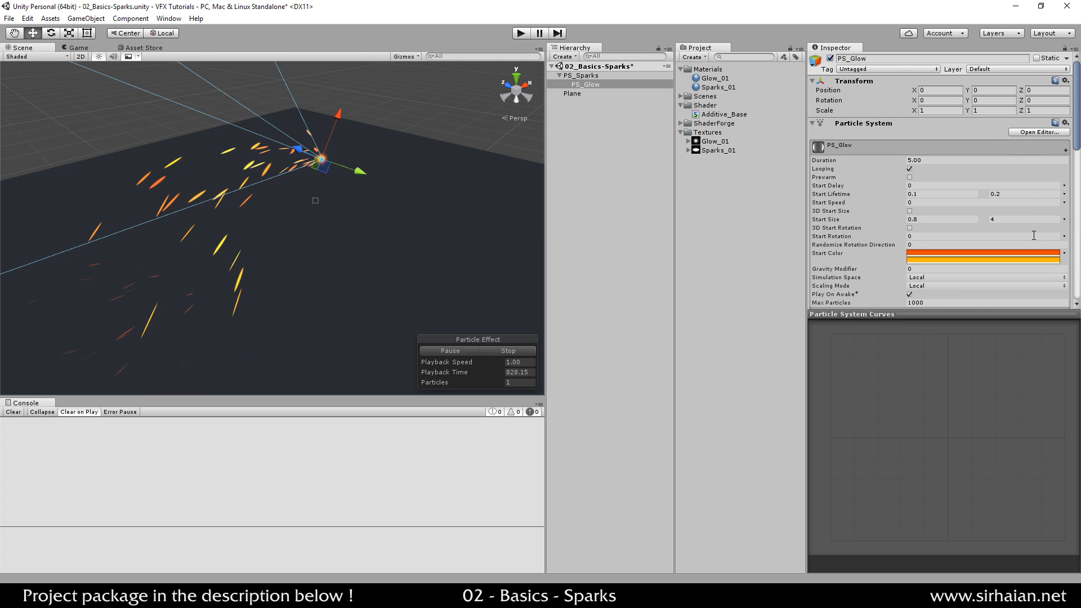
left_click(1005, 220)
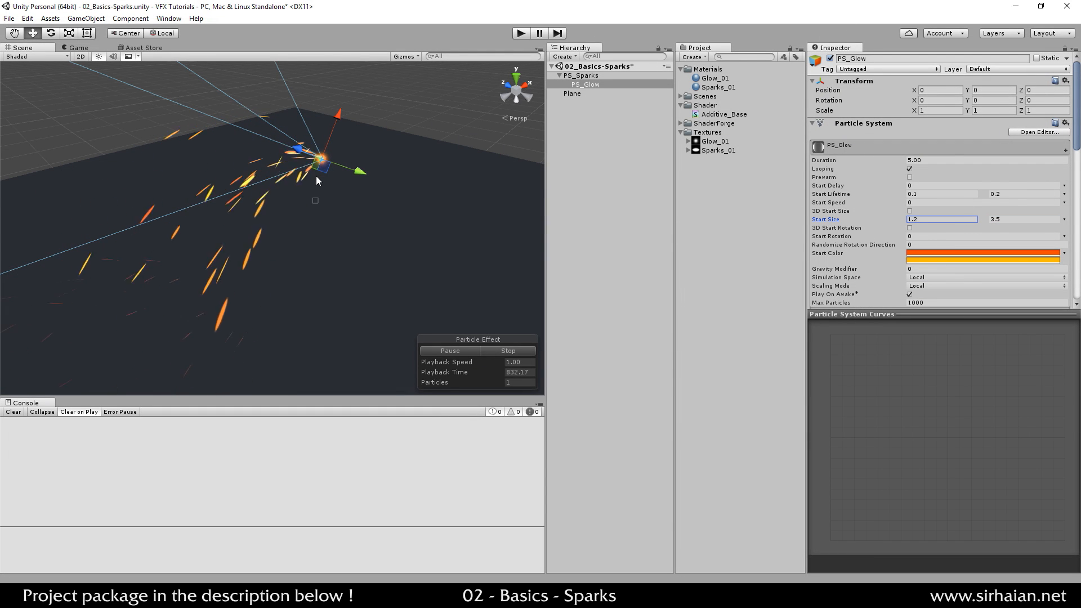
- Examine the finished sparks and resized glow from several angles around the emitter
left_click_drag(392, 189, 394, 187, "alt")
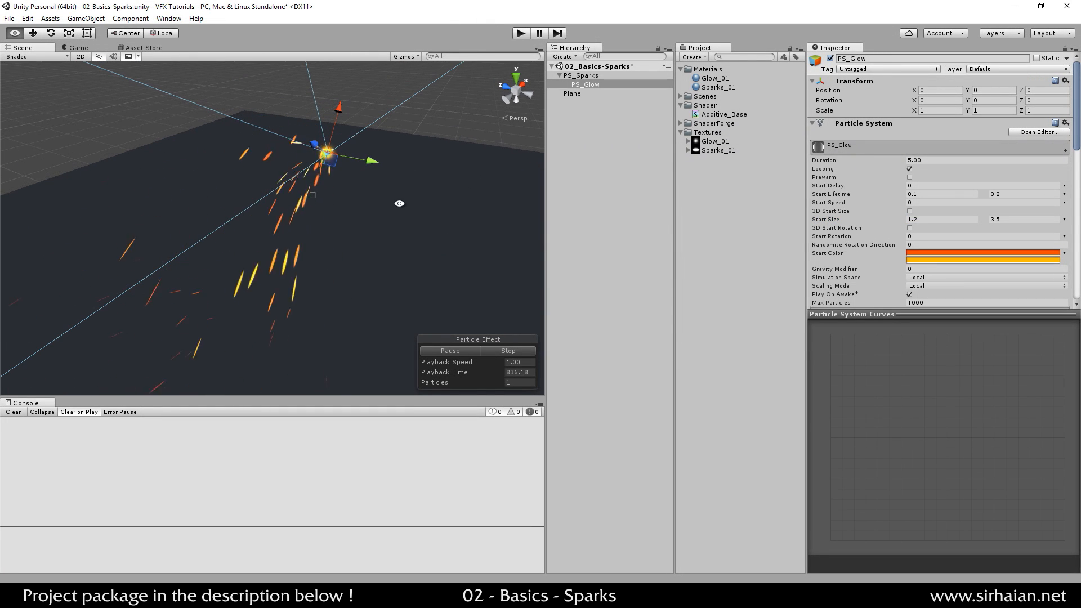
left_click_drag(394, 203, 397, 244, "alt")
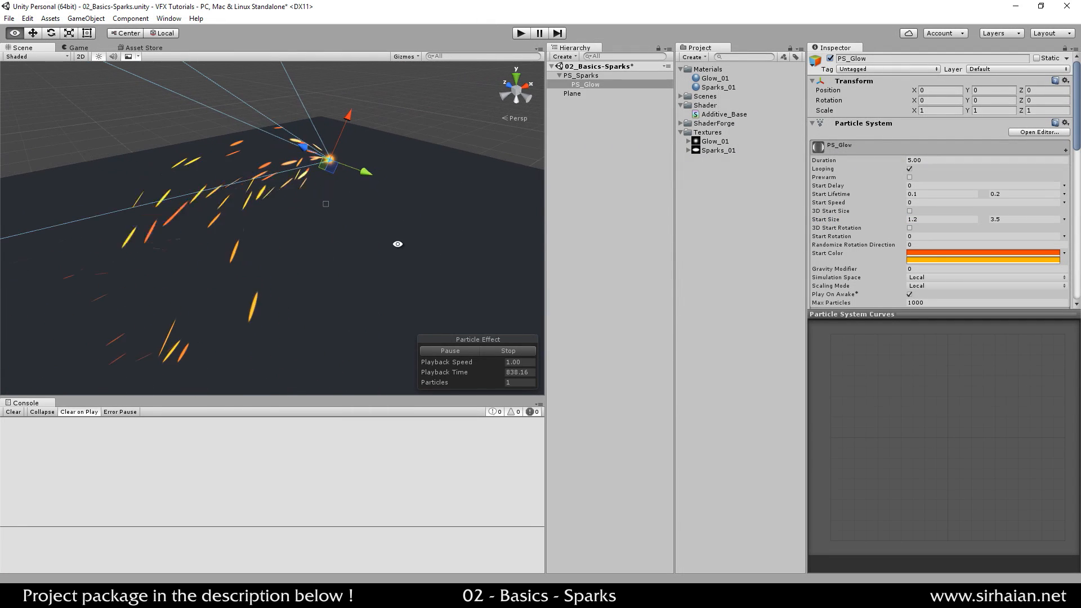
left_click_drag(387, 184, 379, 232, "alt")
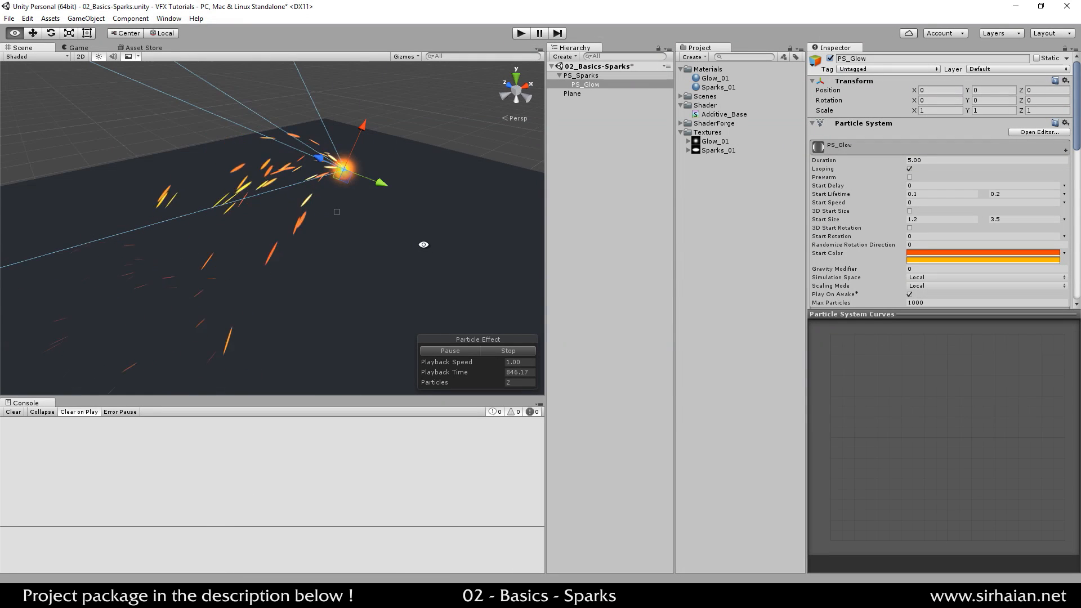
left_click_drag(424, 244, 410, 235, "alt")
left_click_drag(428, 187, 385, 241, "alt")
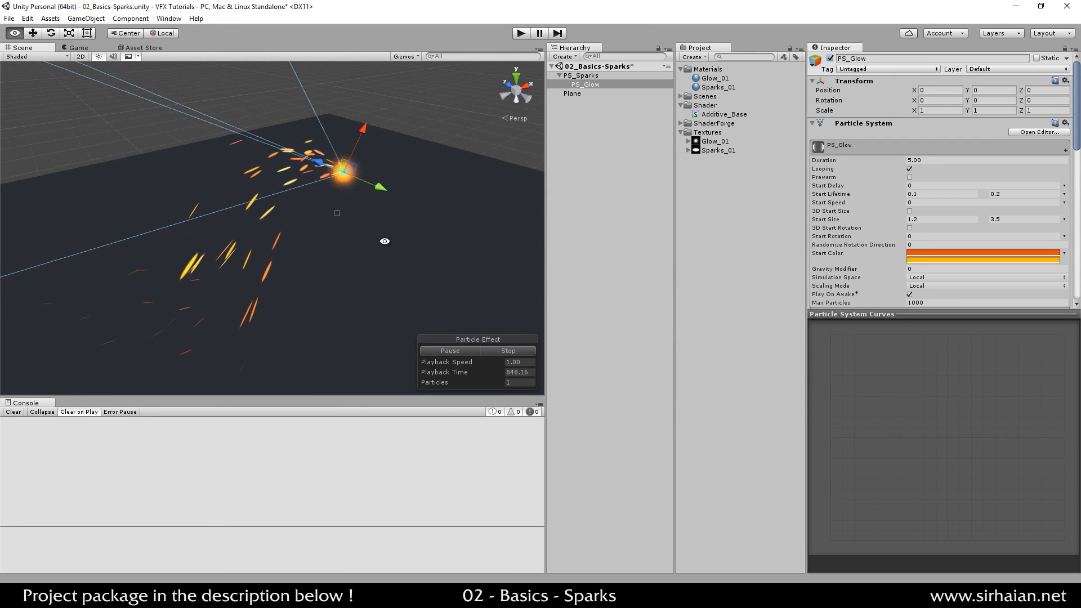
left_click_drag(529, 165, 502, 174, "alt")
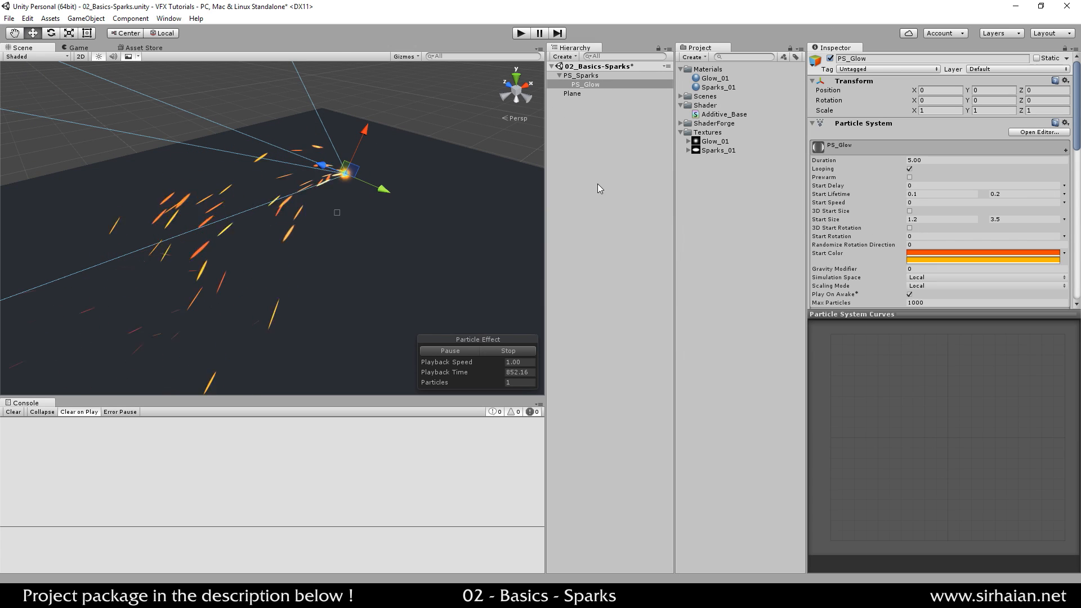
mouse_move(182, 254)
left_mouse_down("alt")
mouse_move(186, 242)
mouse_move(163, 263)
left_mouse_up("alt")
left_click_drag(244, 248, 257, 262, "alt")
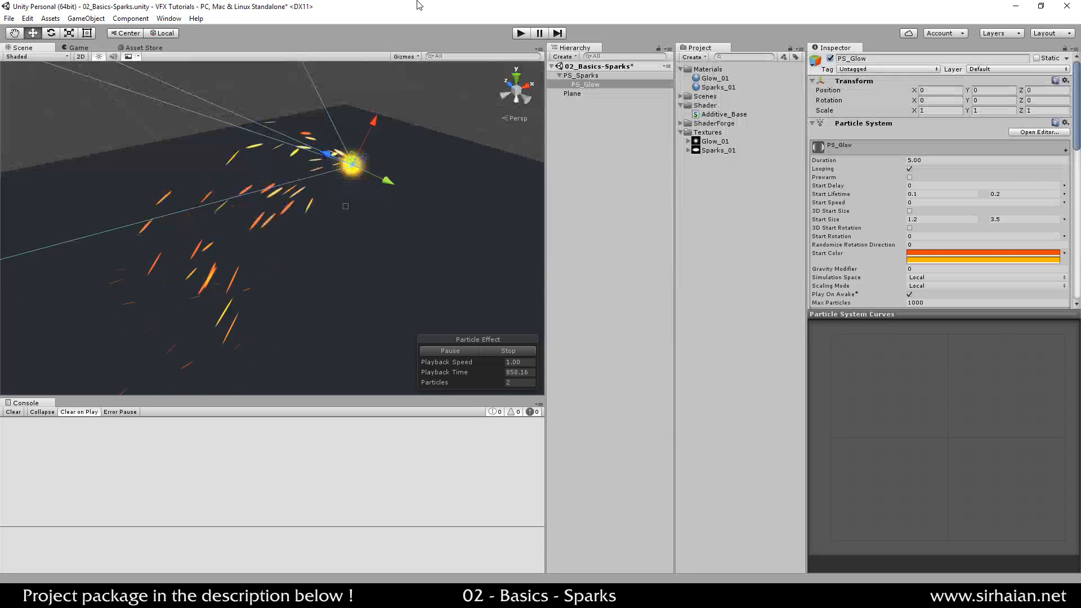
left_click_drag(373, 240, 453, 230, "alt")
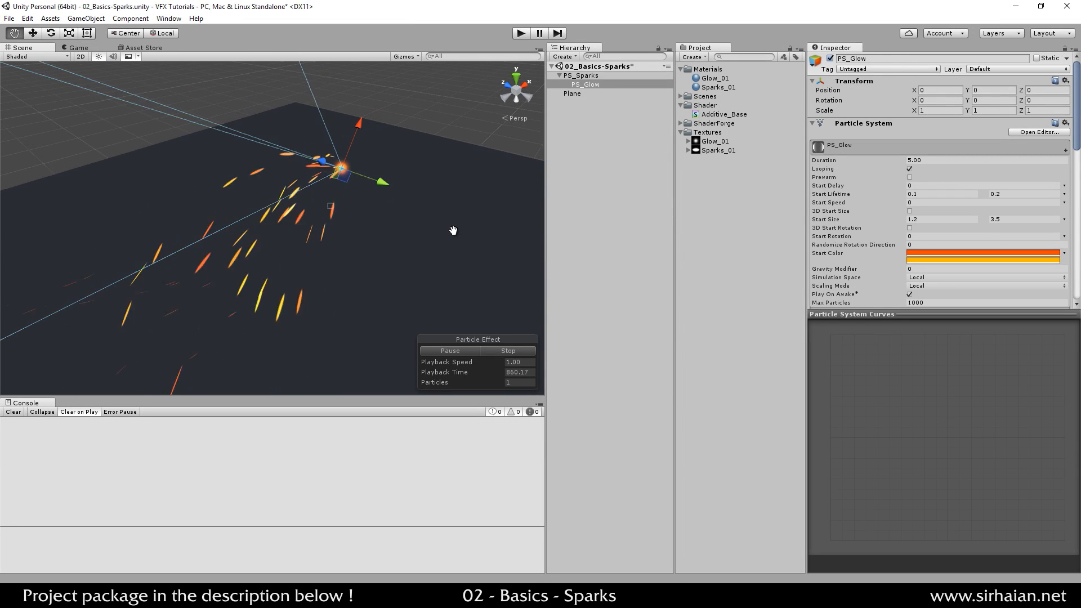
left_click_drag(442, 164, 385, 265, "alt")
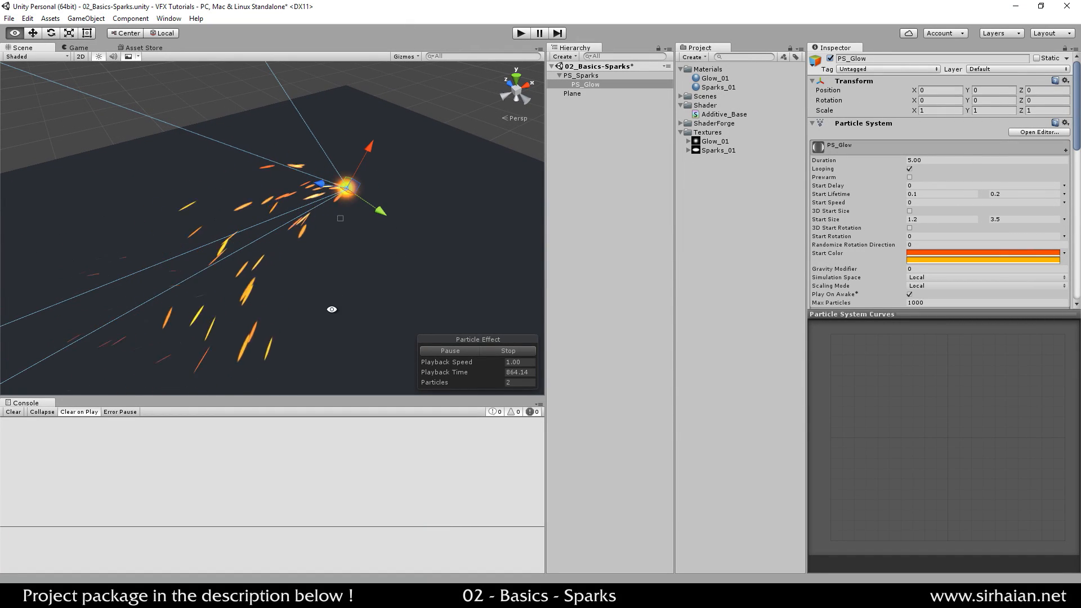
left_click_drag(332, 309, 340, 270, "alt")
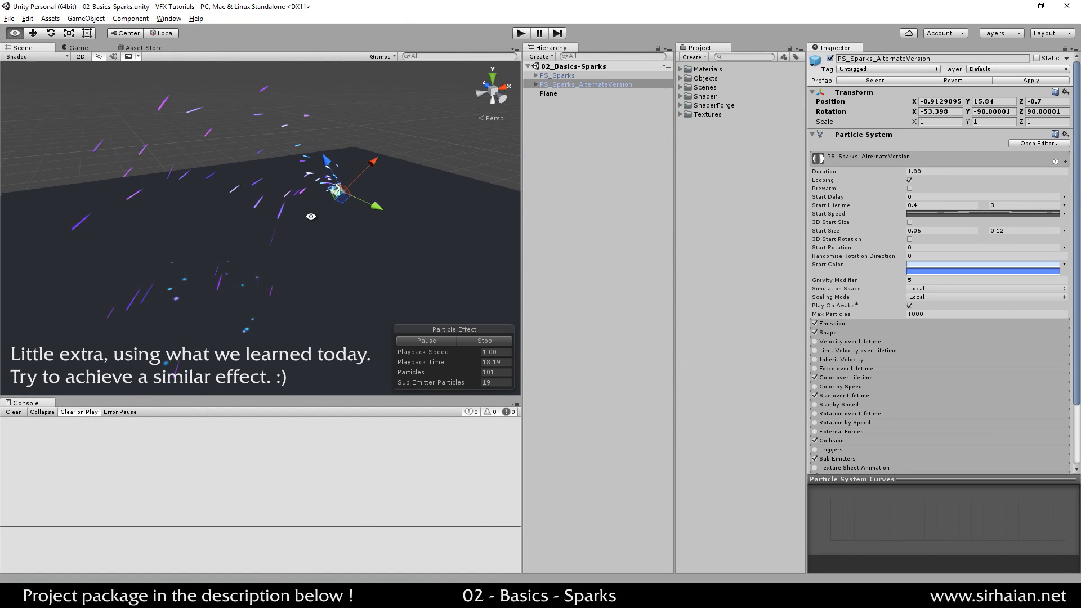
- Examine the PS_Sparks_AlternateVersion effect from several angles, pausing the simulation for a closer look and resuming it
left_click_drag(392, 225, 444, 227, "alt")
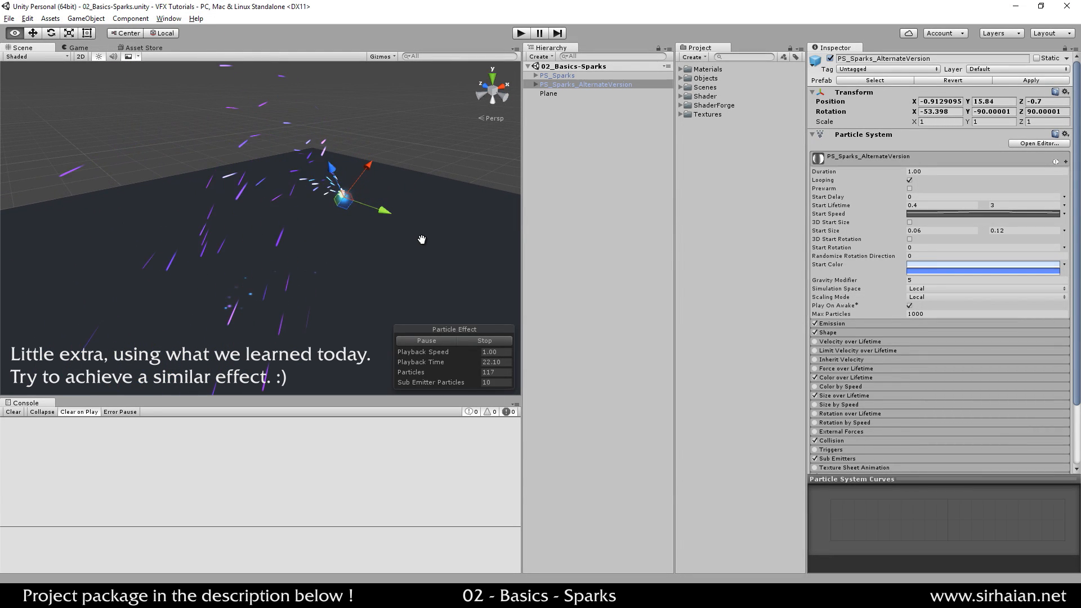
left_click(442, 339)
left_click_drag(441, 339, 257, 201, "alt")
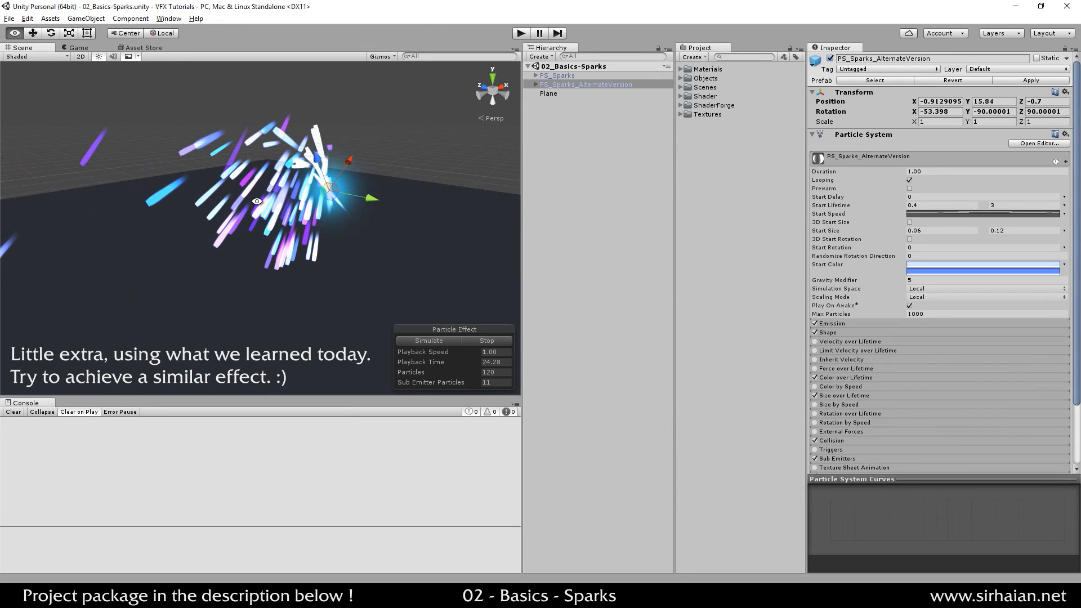
left_click(407, 340)
left_click_drag(361, 265, 356, 243, "alt")
scroll(356, 243, "down", 4)
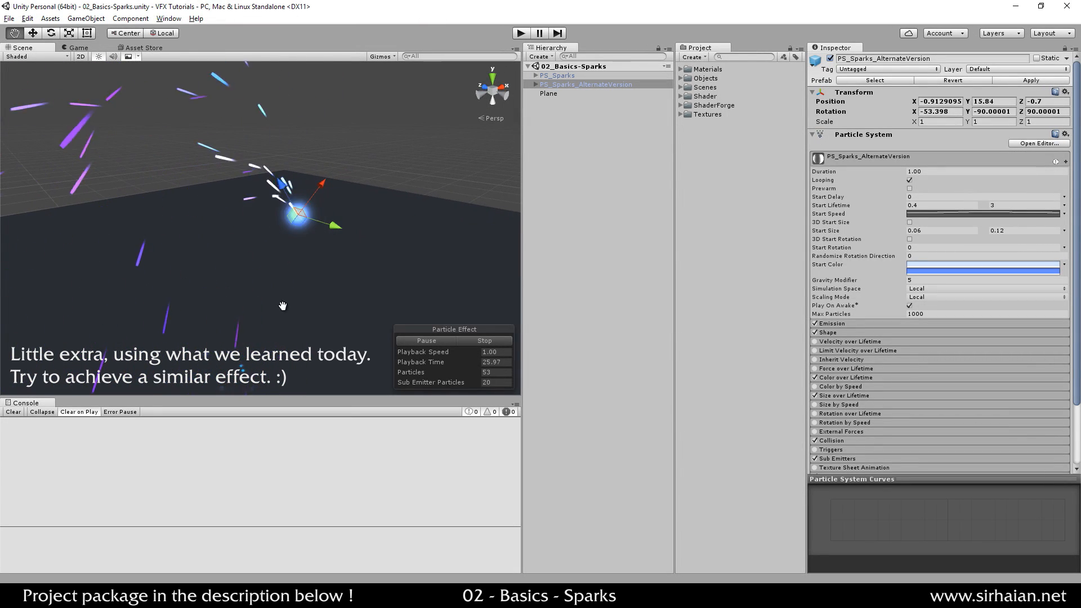
left_click_drag(283, 305, 197, 325, "alt")
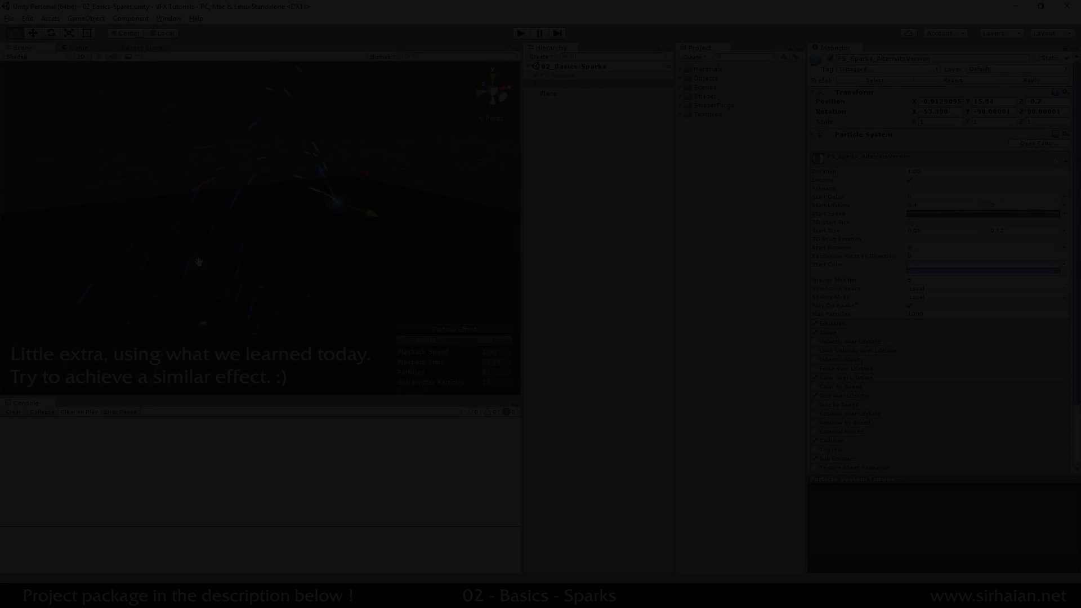